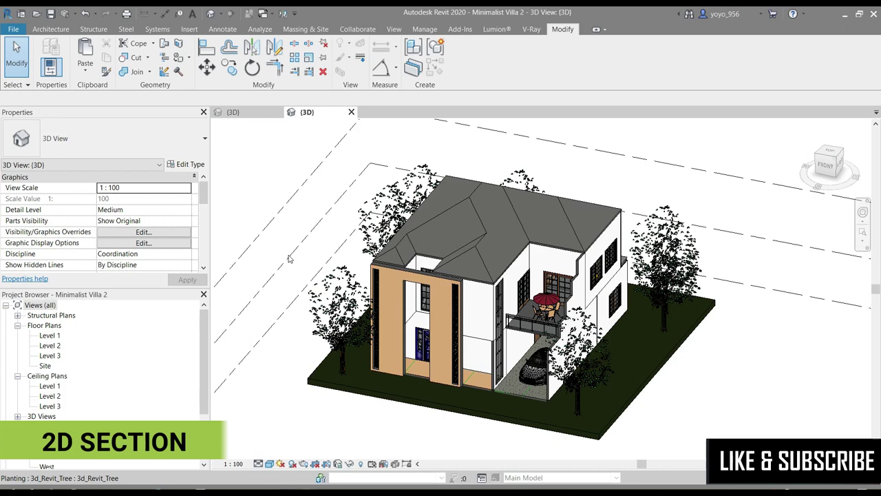
Orbit the 3D villa model to view its right side, front and front-right
scroll(289, 258, "down", 1)
scroll(289, 259, "down", 1)
scroll(331, 296, "up", 1)
scroll(330, 296, "up", 1)
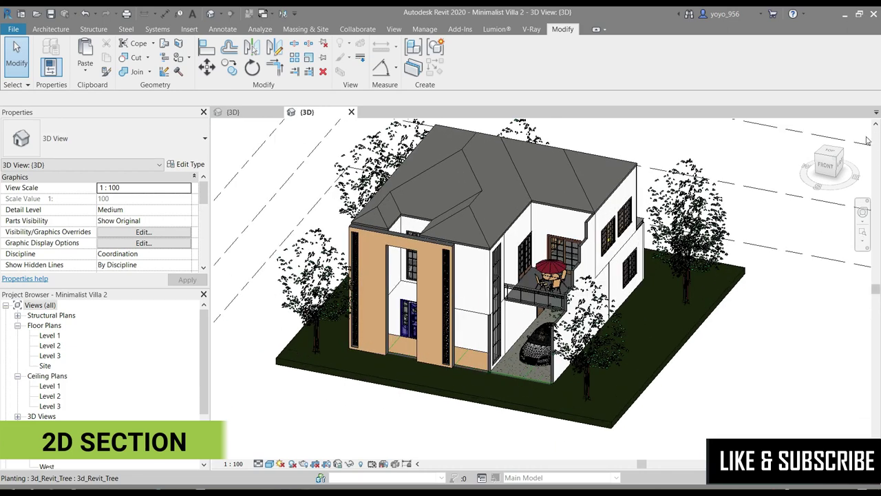
left_click_drag(824, 165, 757, 167)
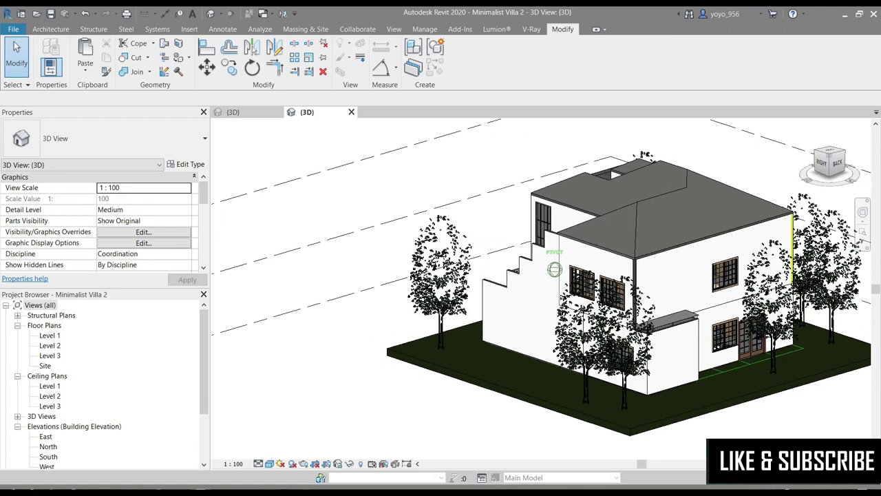
middle_click_drag(503, 277, 554, 271, "shift")
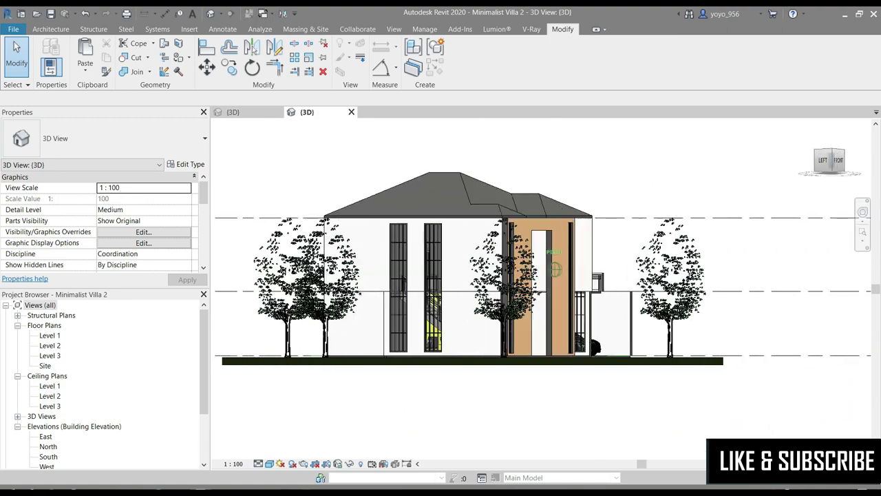
left_click(826, 163)
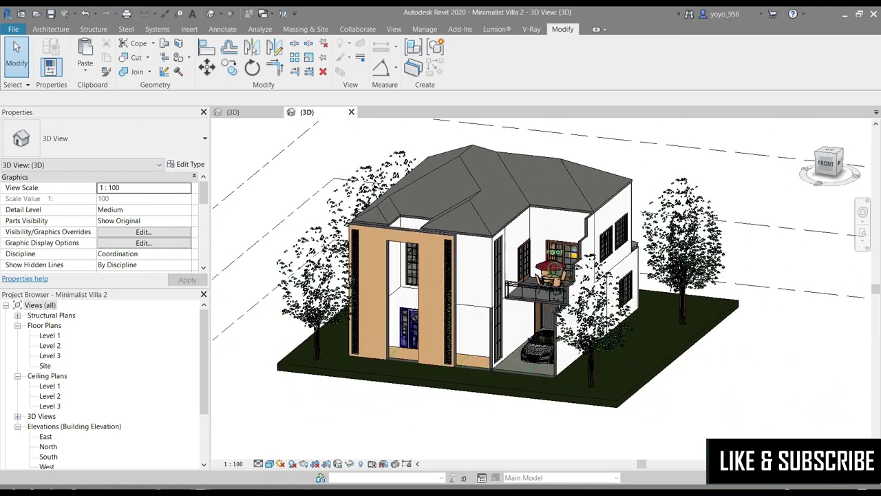
left_click_drag(826, 164, 832, 164)
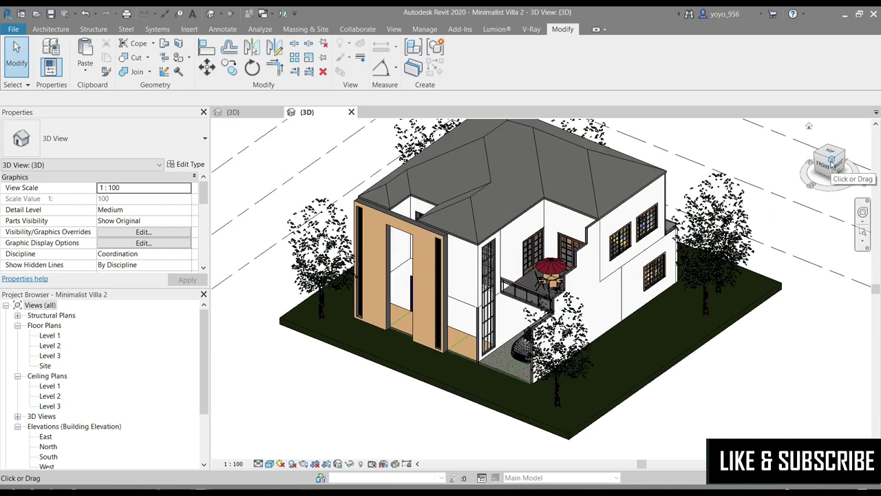
Open the Level 1 floor plan from the Project Browser and zoom in on the villa
double_click(50, 335)
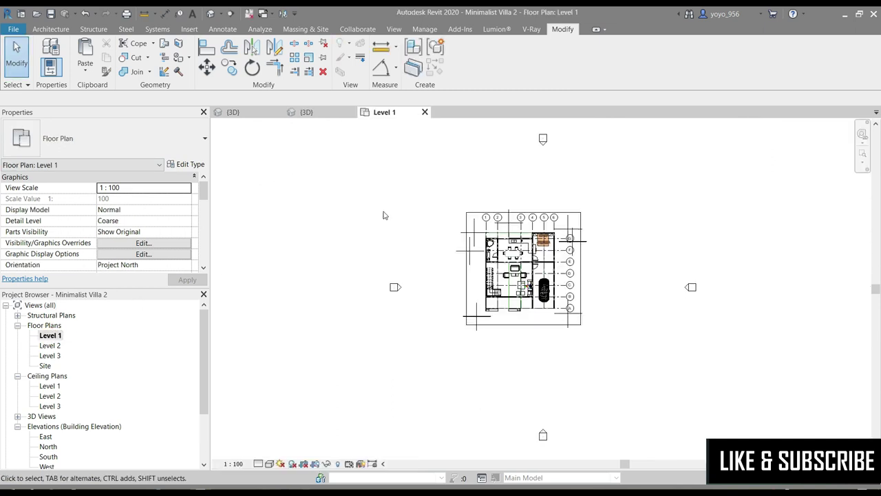
scroll(596, 260, "up", 1)
scroll(595, 260, "up", 2)
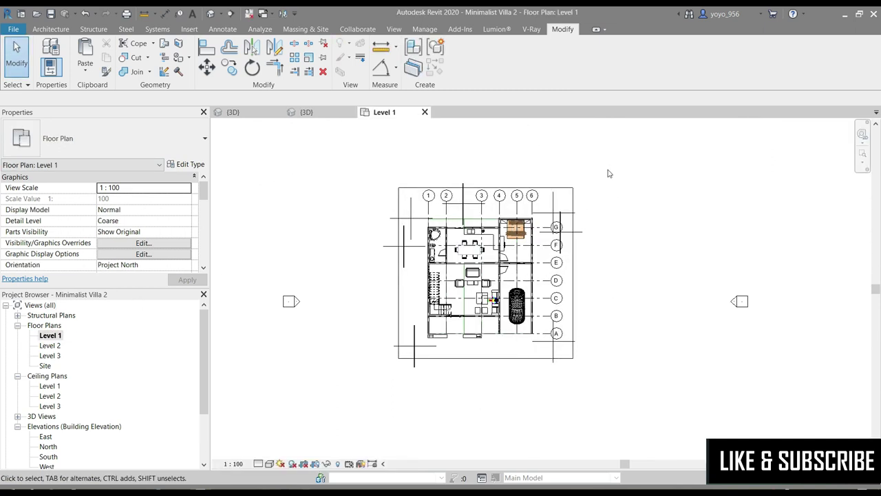
scroll(602, 202, "up", 1)
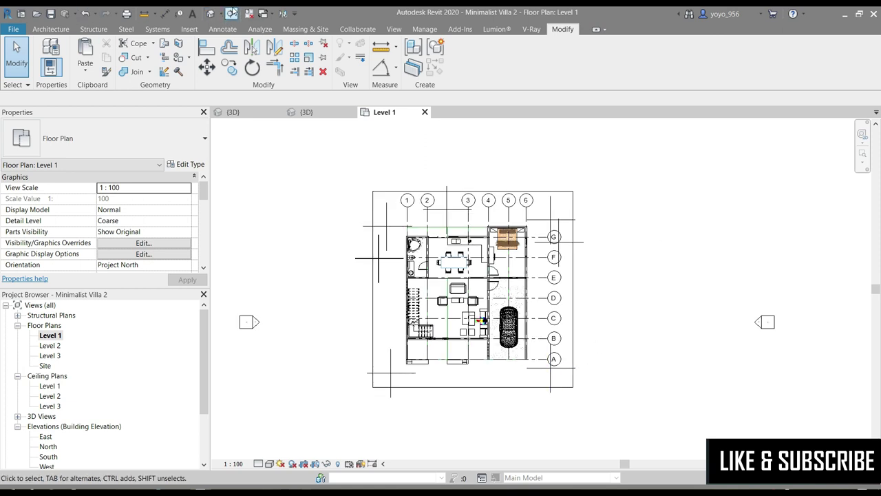
left_click(392, 30)
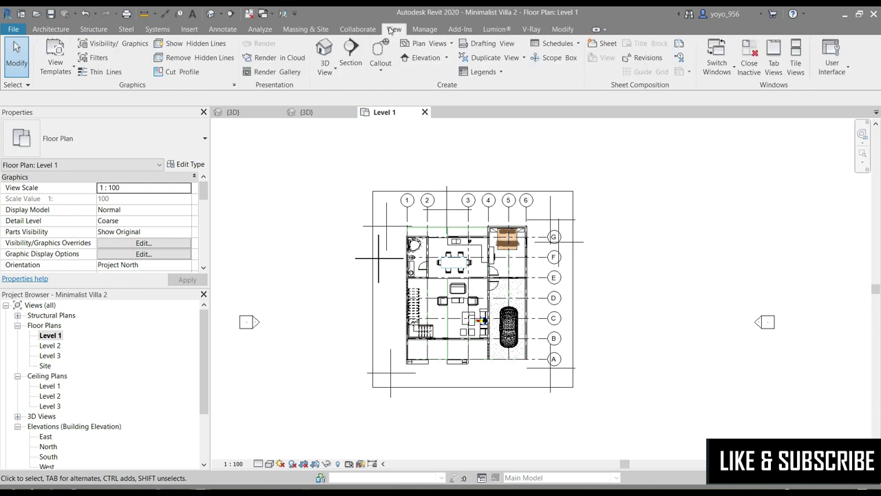
Draw a building section along grid D from west to east of the plan
left_click(350, 50)
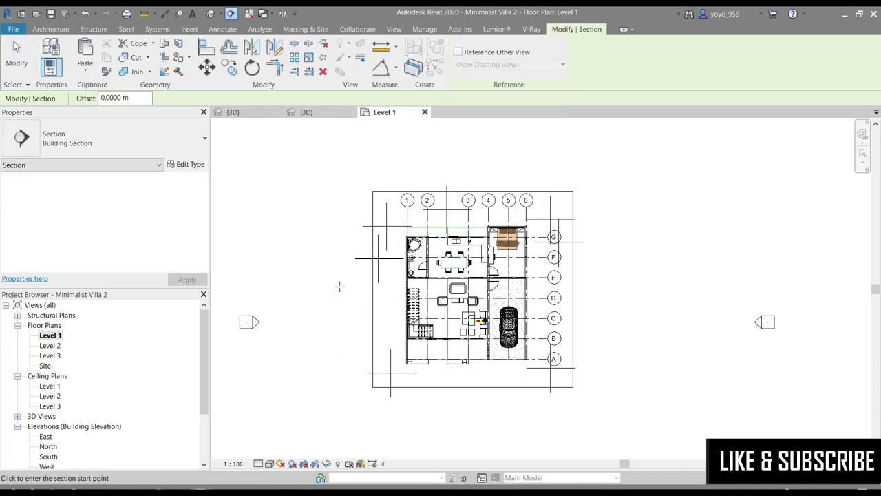
left_click(339, 297)
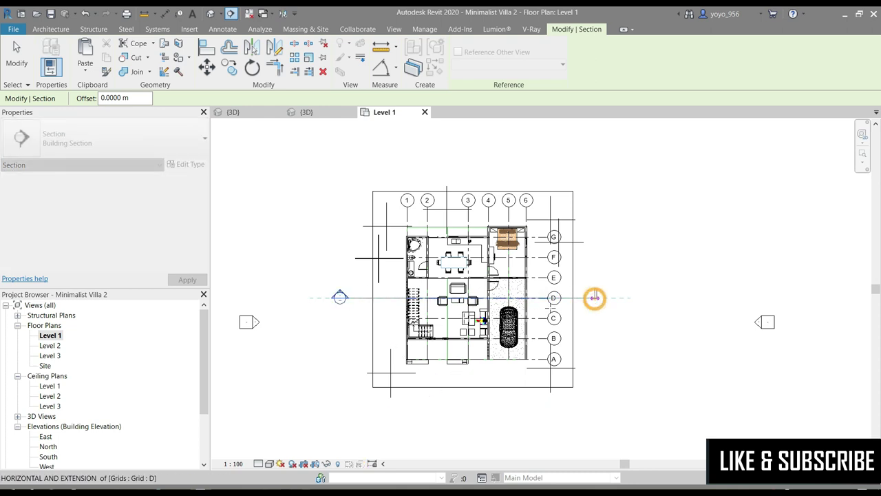
left_click(594, 298)
key("Escape")
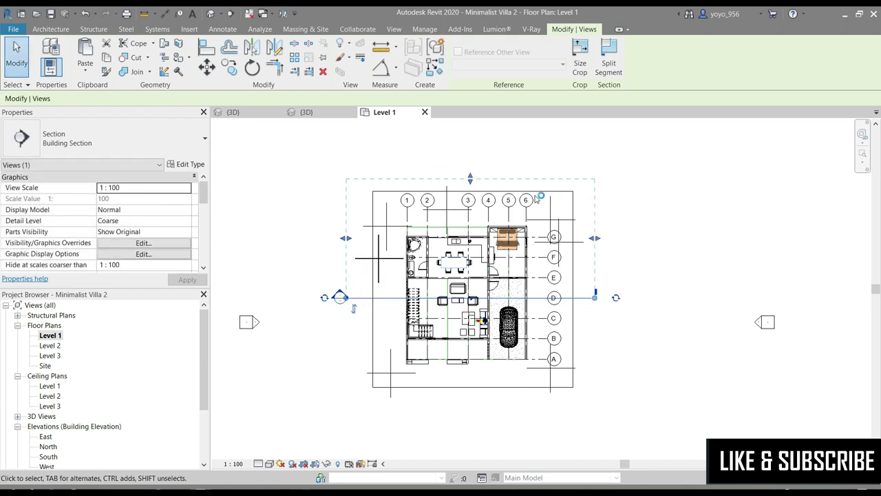
Drag the section's crop boundaries to set its far depth and left and right edges
left_click_drag(468, 175, 471, 199)
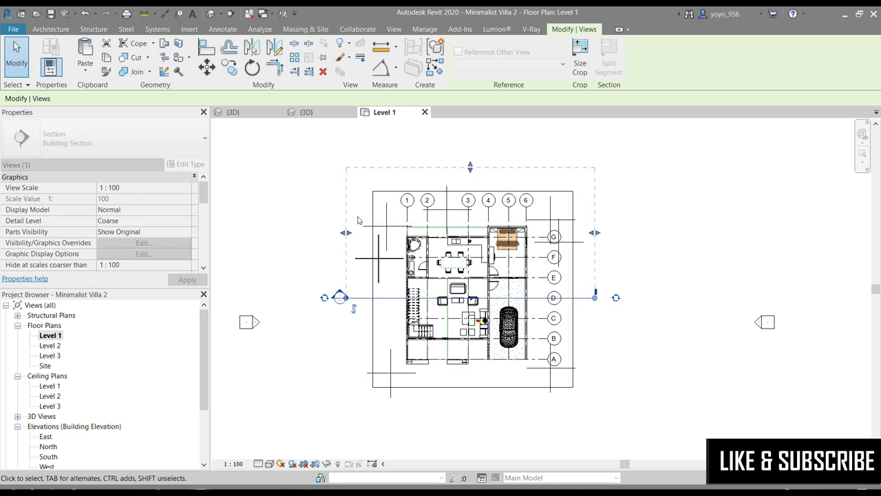
left_click_drag(345, 234, 357, 232)
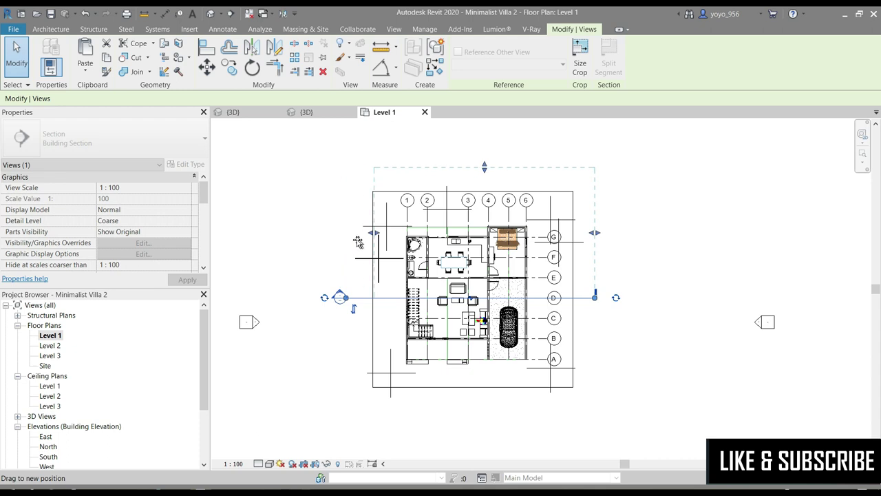
left_click_drag(358, 242, 359, 237)
mouse_move(595, 233)
left_mouse_down()
mouse_move(609, 234)
mouse_move(582, 235)
left_mouse_up()
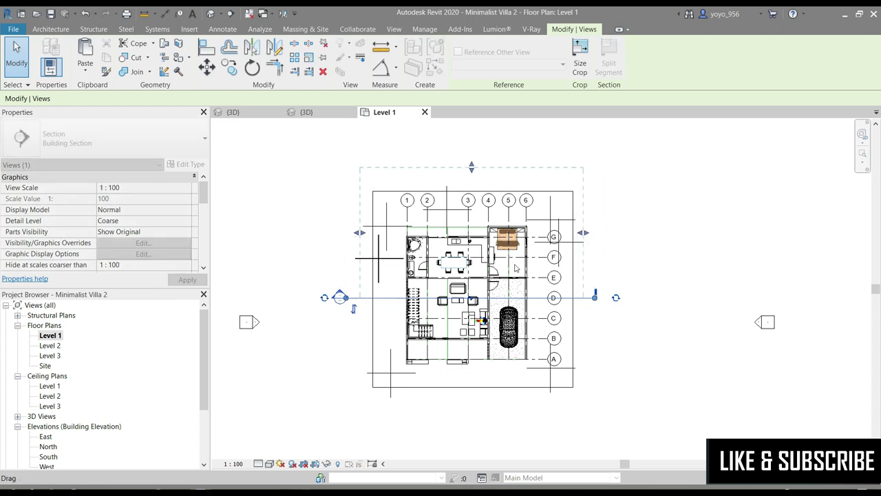
Cycle the section head and tail symbols at both ends and flip the section direction
left_click(323, 297)
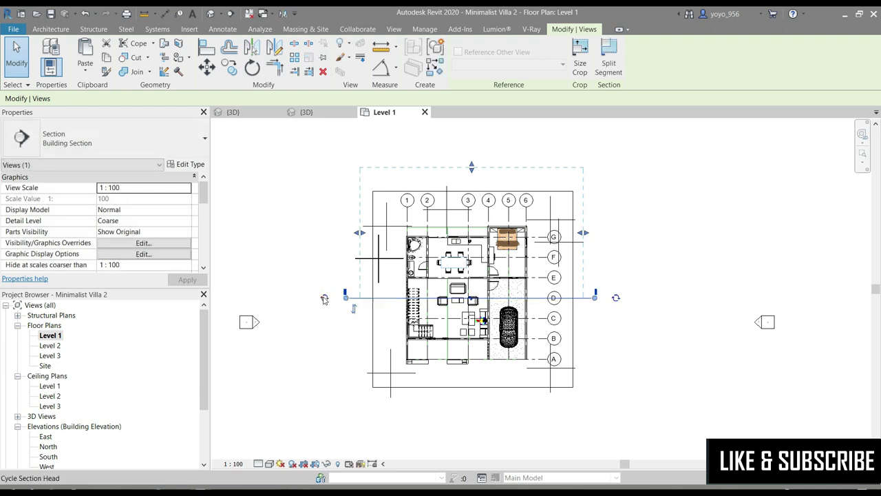
left_click(324, 297)
left_click(324, 297)
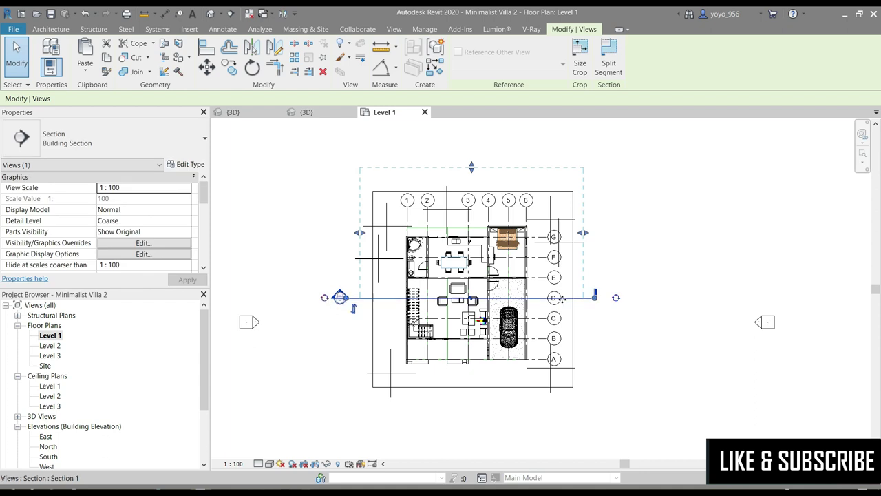
left_click(616, 298)
left_click(616, 298)
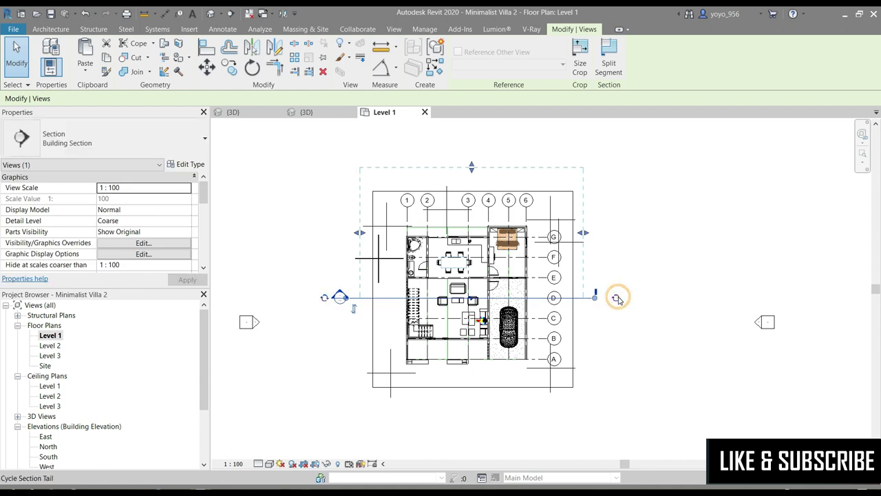
left_click(354, 310)
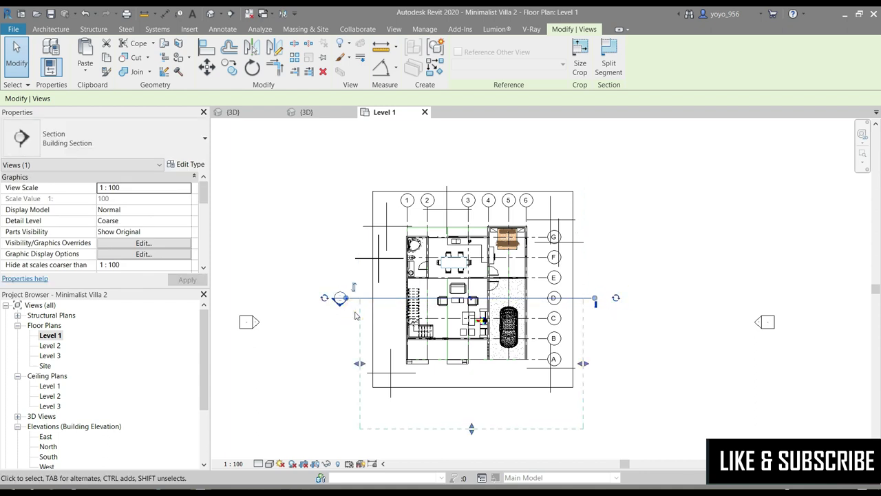
left_click(355, 315)
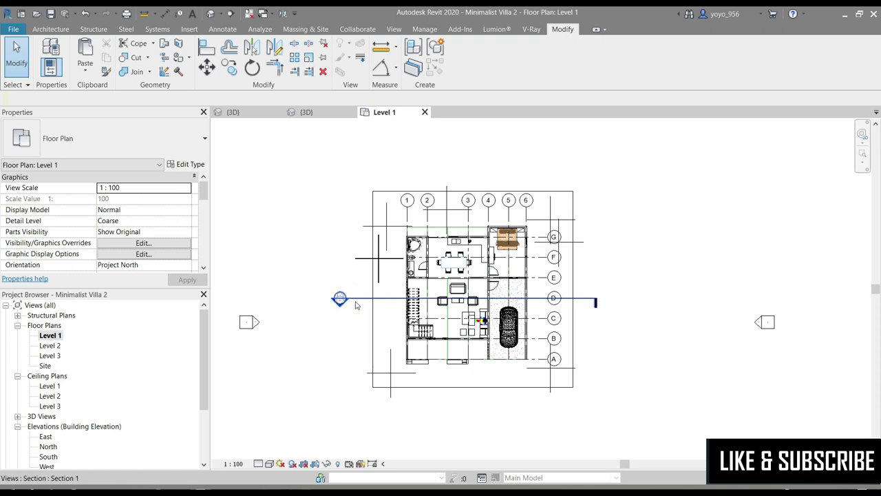
Reselect Section 1 and delete it
left_click(367, 301)
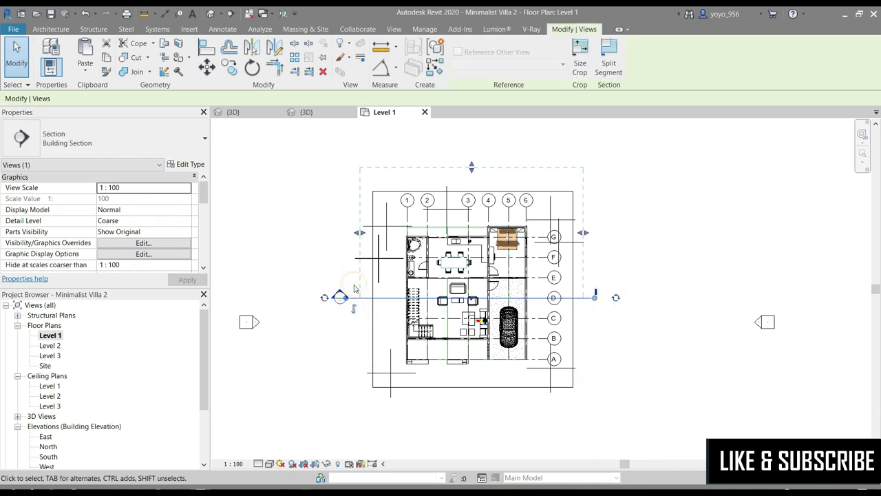
left_click(287, 244)
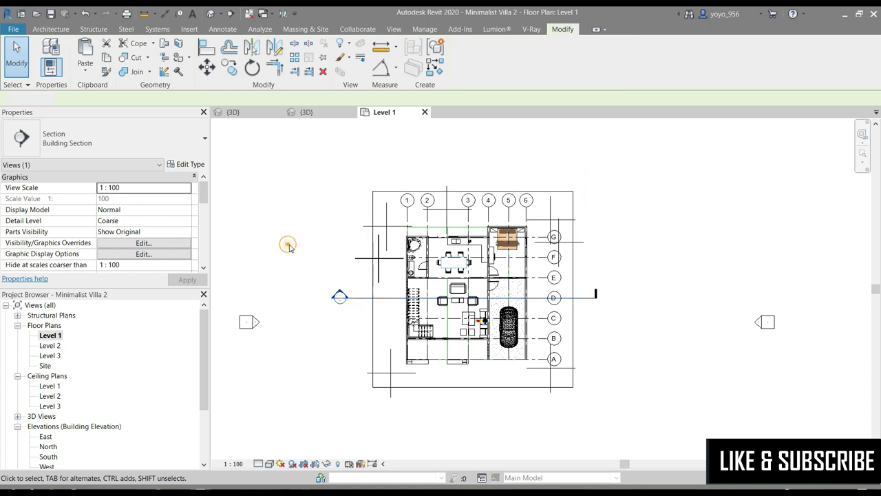
left_click(344, 298)
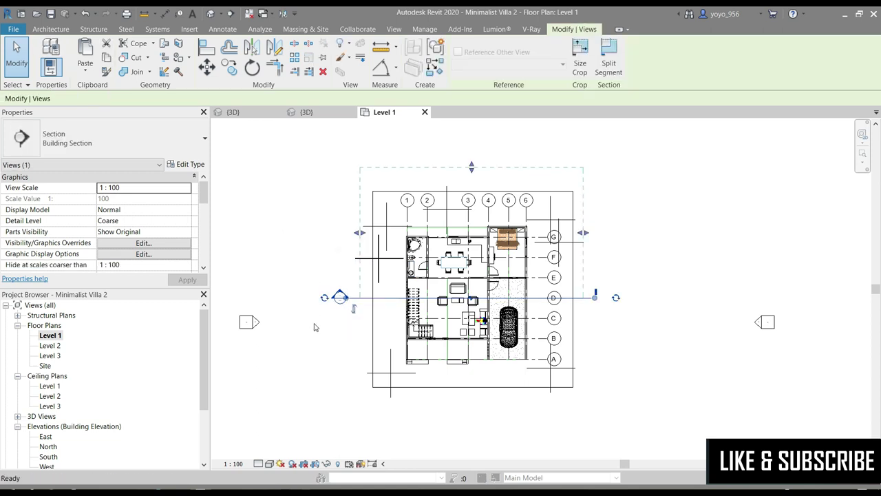
key("Delete")
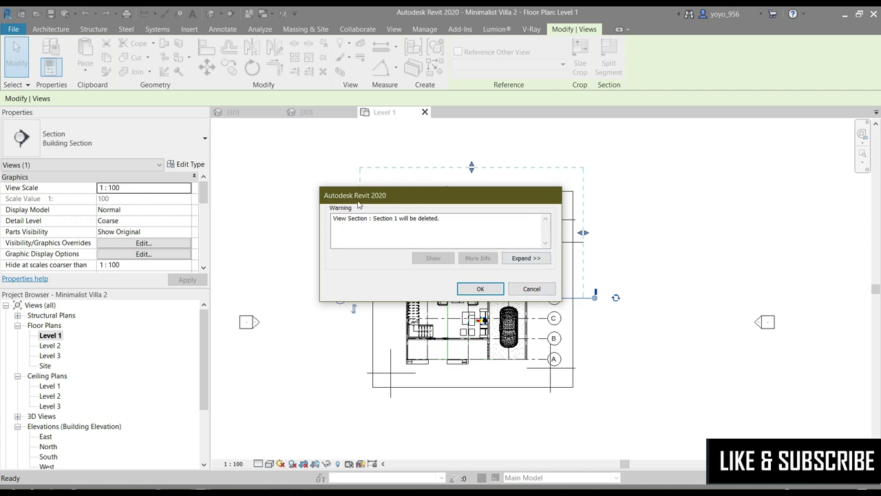
Confirm the grid D section deletion, then draw a section from the west wall to grids E/6
left_click(480, 289)
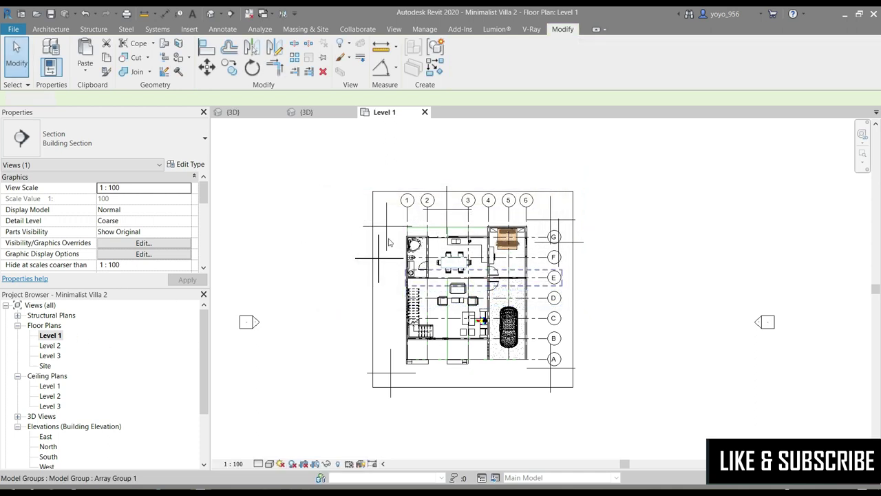
left_click(213, 13)
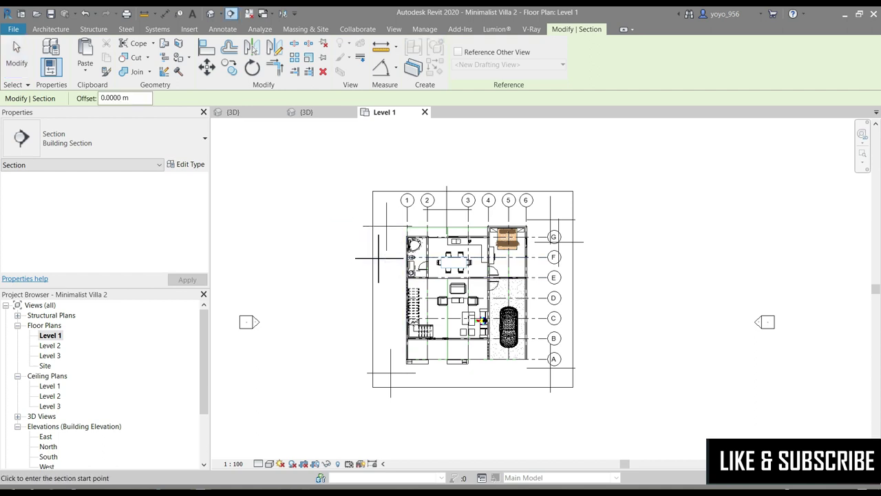
left_click(412, 271)
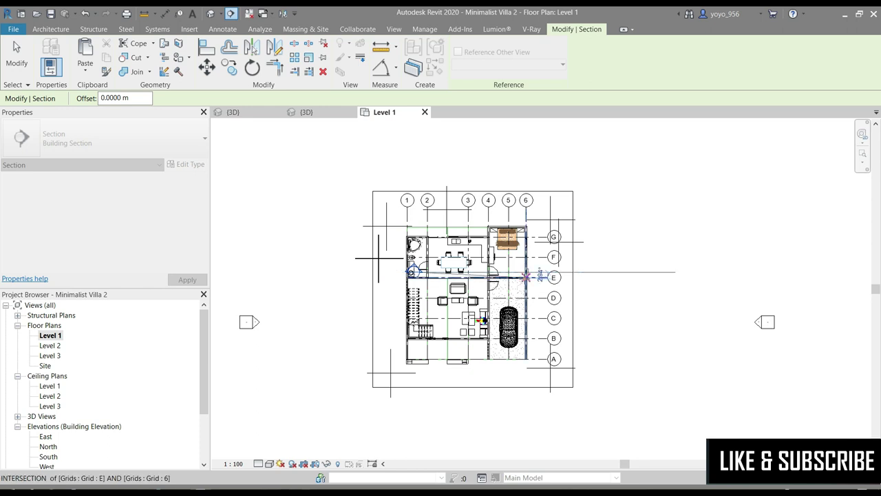
left_click(526, 276)
scroll(427, 284, "up", 3)
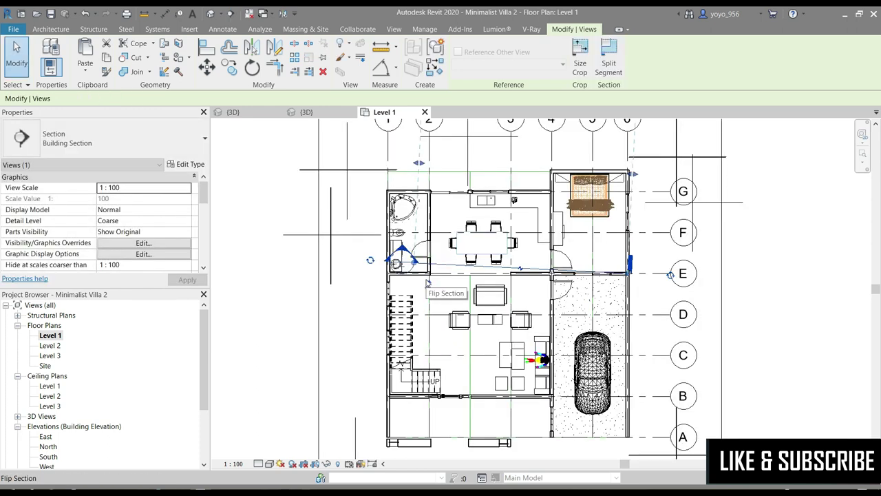
scroll(427, 284, "up", 2)
key("Escape")
scroll(427, 284, "down", 2)
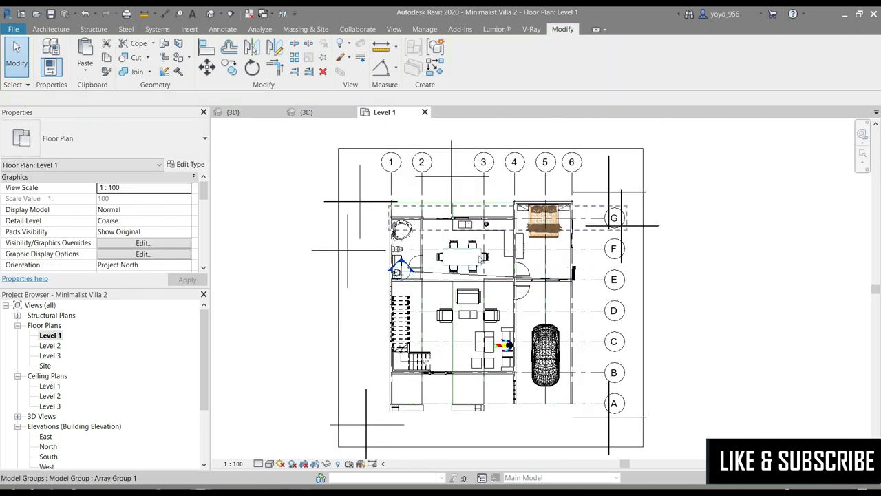
Select the new section, delete it and confirm the warning
left_click(427, 274)
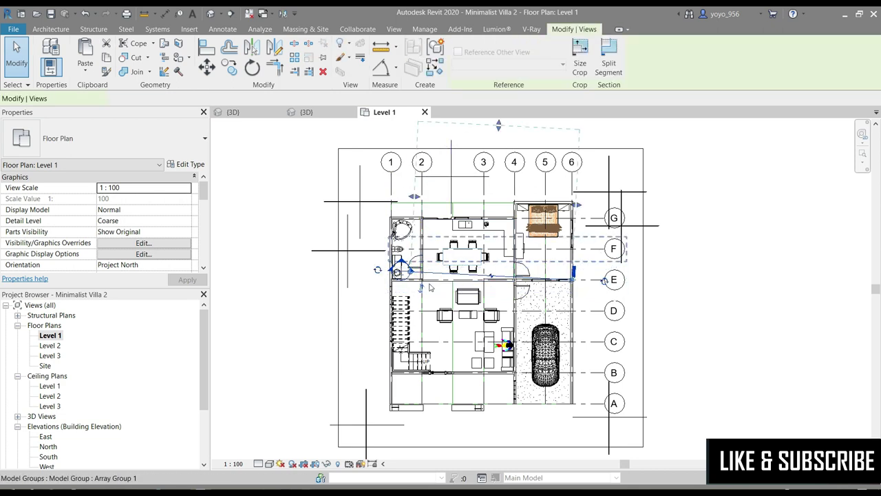
key("Delete")
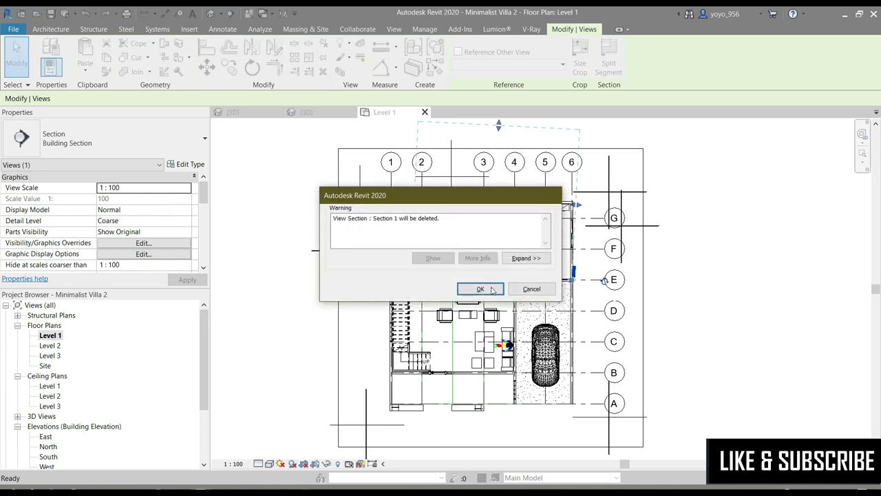
left_click(480, 288)
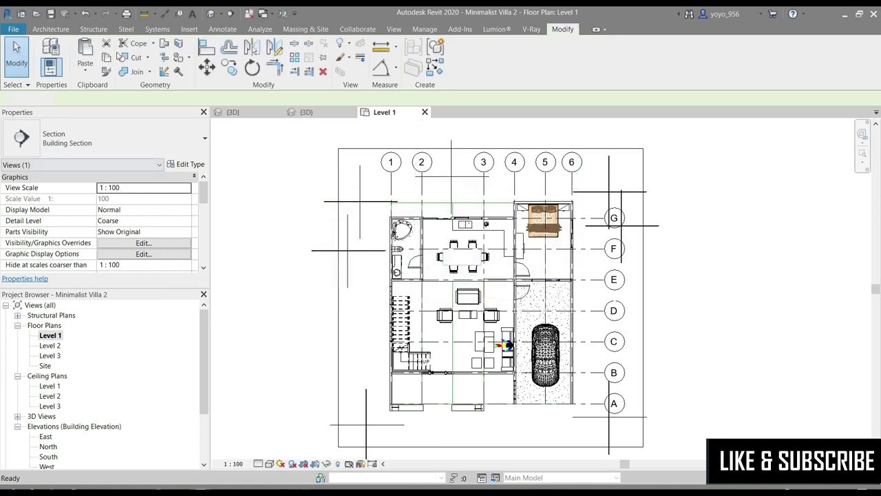
Draw a horizontal section from the left bathroom wall across the plan just above grid E
left_click(231, 13)
scroll(446, 255, "up", 2)
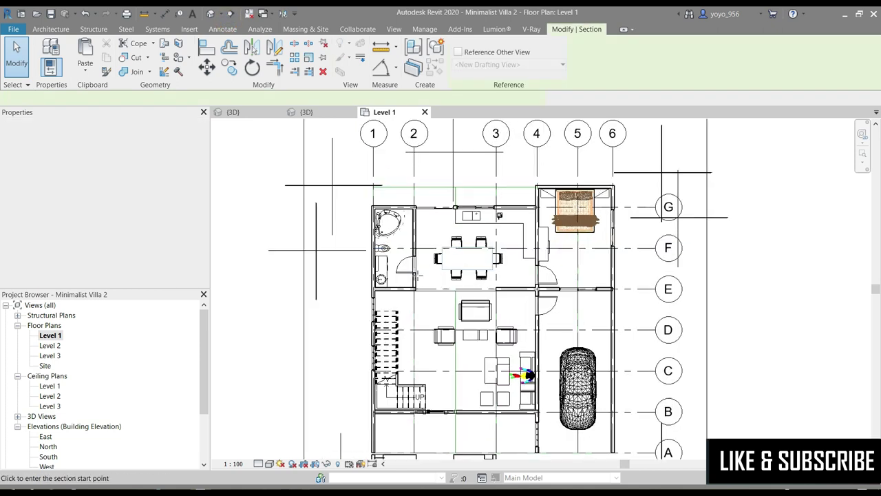
scroll(446, 256, "up", 2)
left_click(363, 285)
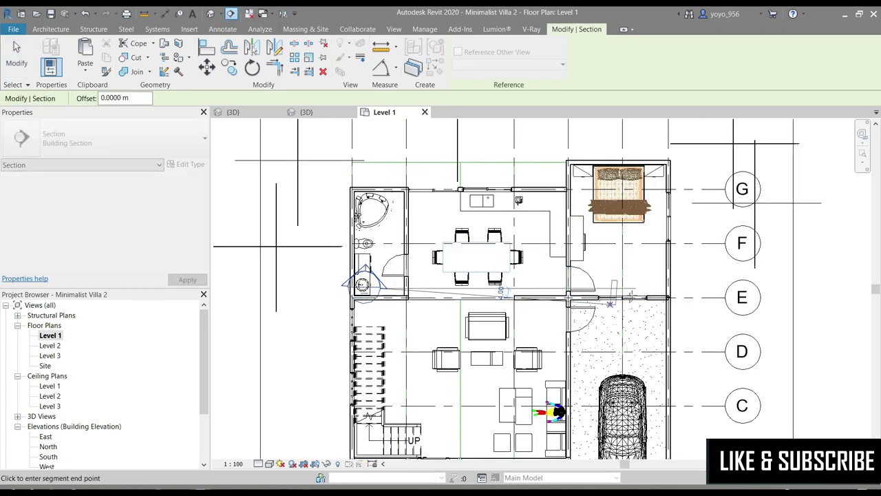
left_click(648, 279)
key("Escape")
key("Escape")
Select Section 1 and expand Sections in the Project Browser to show its entry
left_click(437, 292)
scroll(385, 286, "down", 1)
scroll(390, 275, "down", 1)
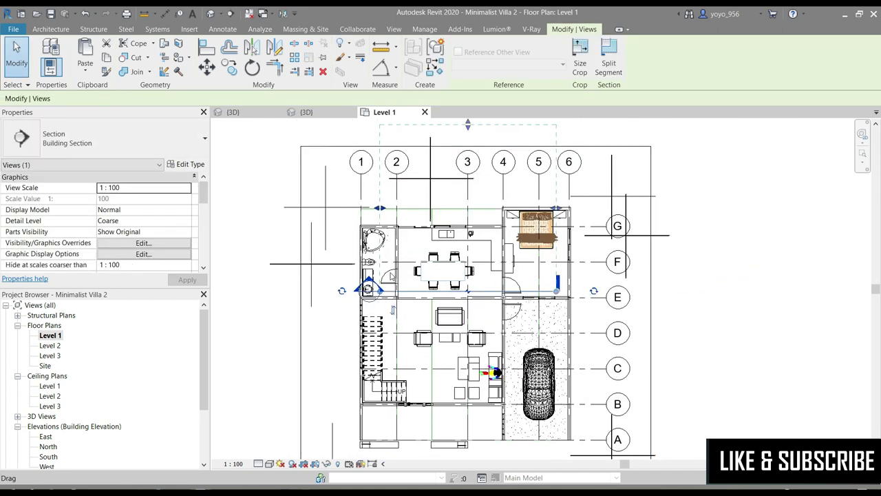
scroll(58, 407, "down", 1)
scroll(58, 406, "down", 1)
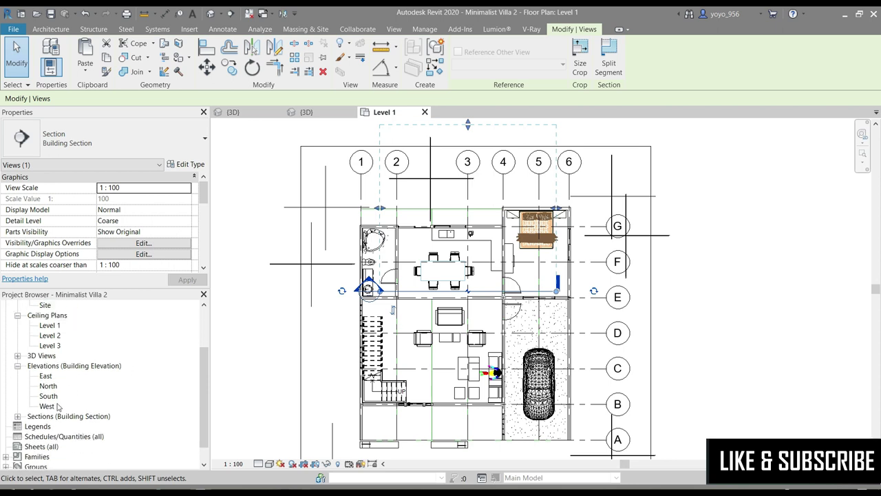
left_click(17, 416)
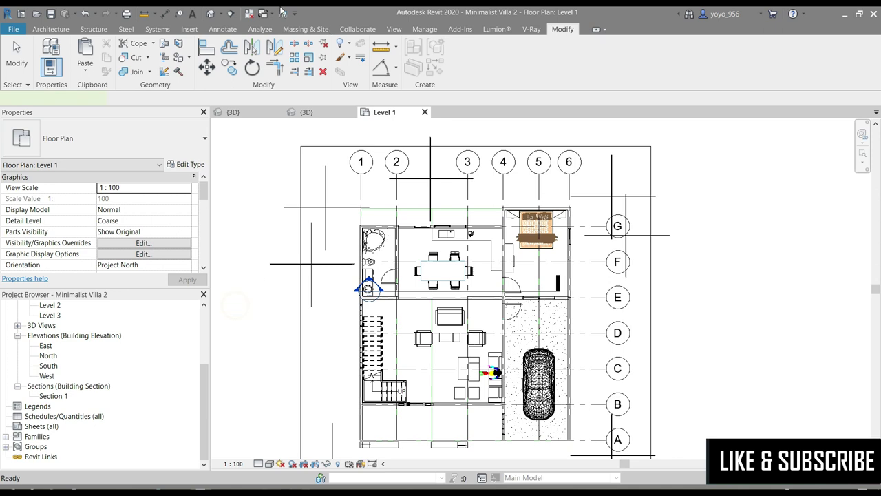
left_click(231, 13)
Draw a second section across the plan, then delete Section 2 and confirm
left_click(337, 311)
left_click(644, 311)
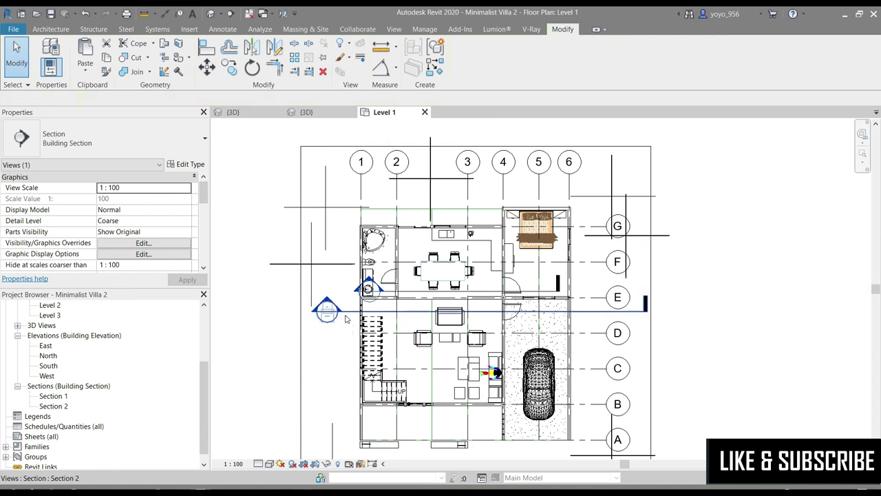
key("Escape")
left_click(298, 344)
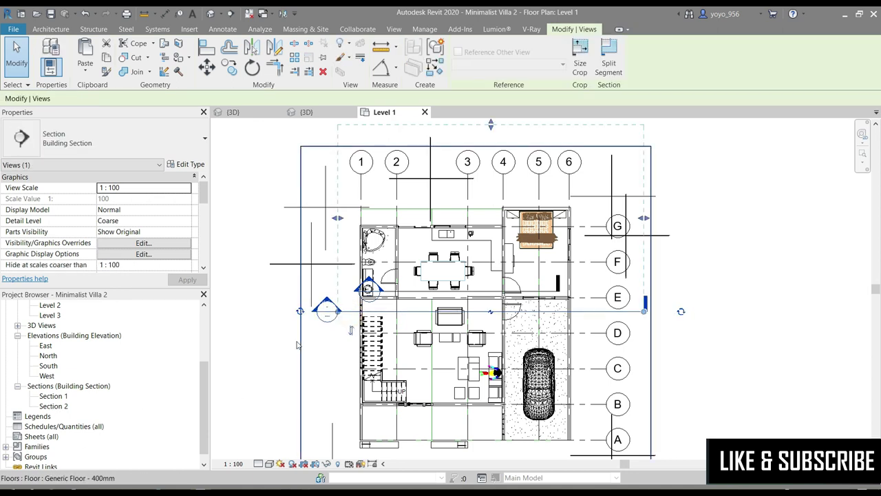
key("Delete")
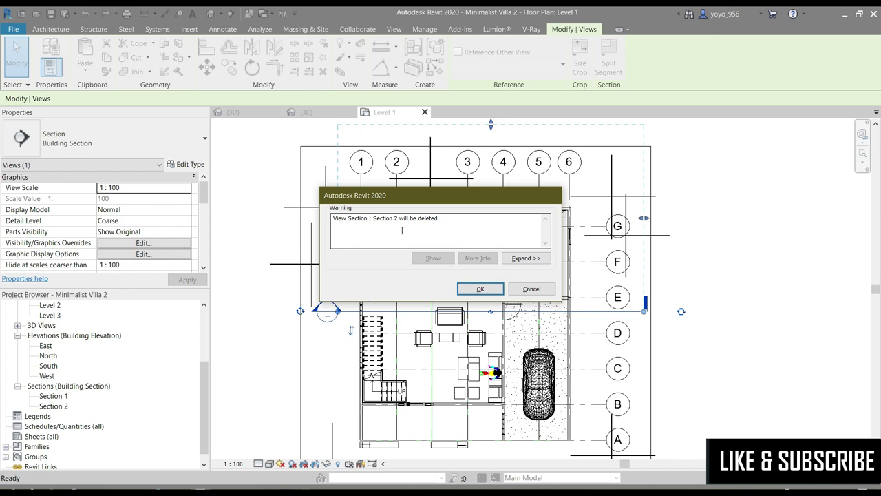
left_click(480, 290)
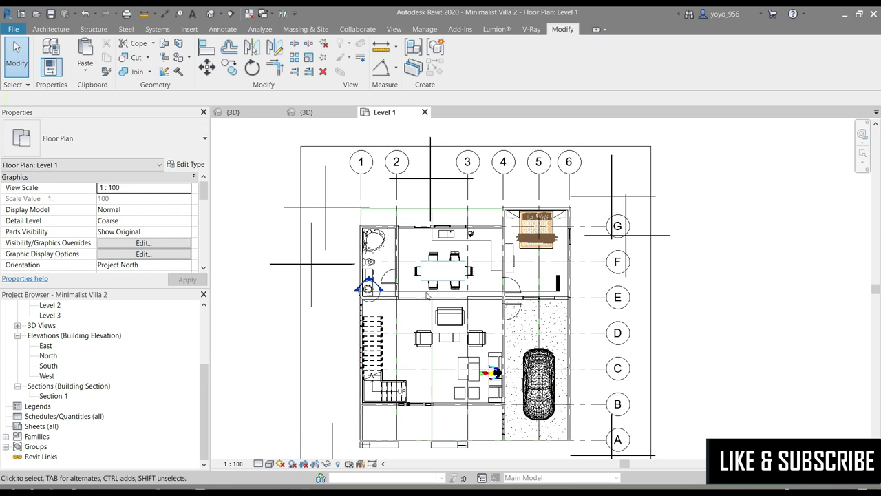
Open the Section 1 view to check it, return to Level 1, and open it again
scroll(532, 288, "down", 1)
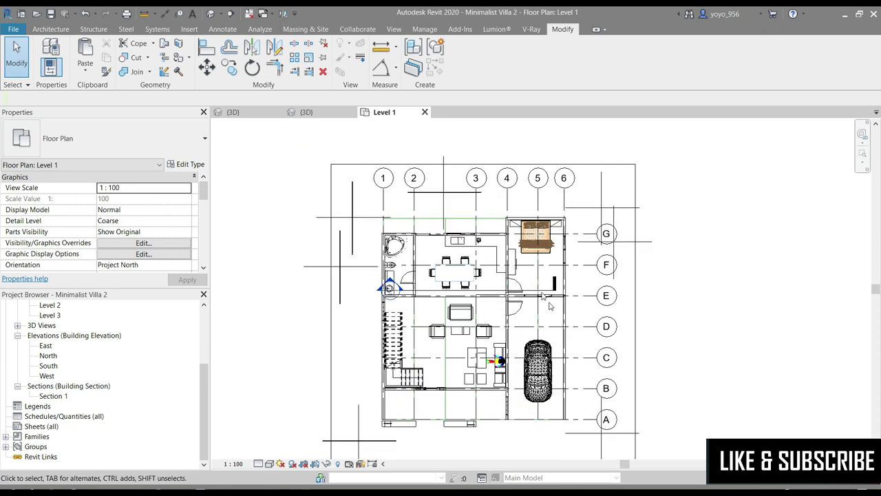
scroll(487, 411, "up", 1)
scroll(413, 330, "up", 1)
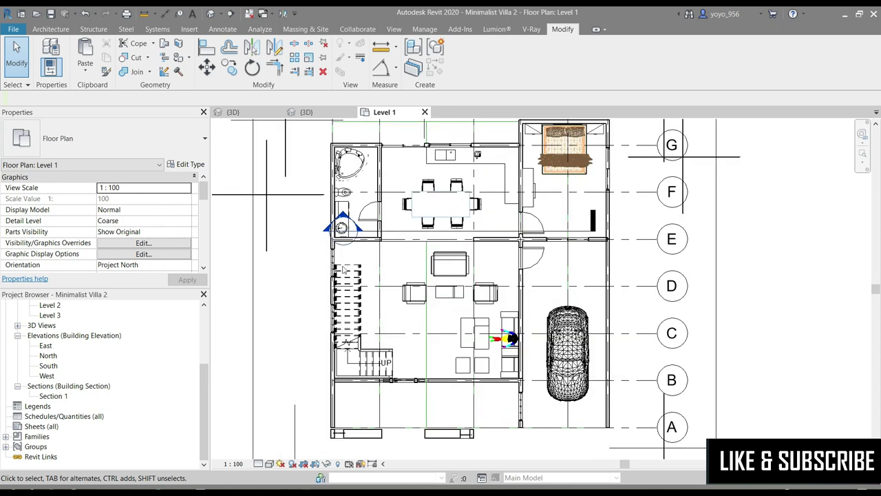
scroll(295, 257, "down", 1)
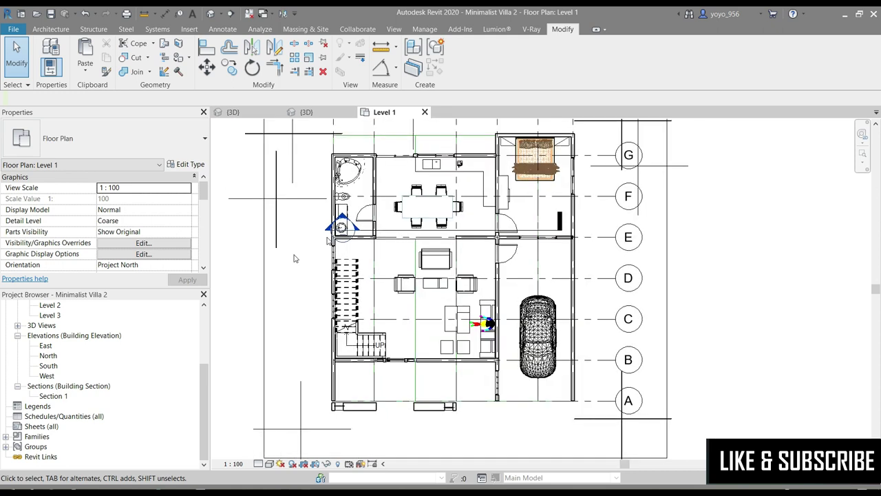
double_click(48, 397)
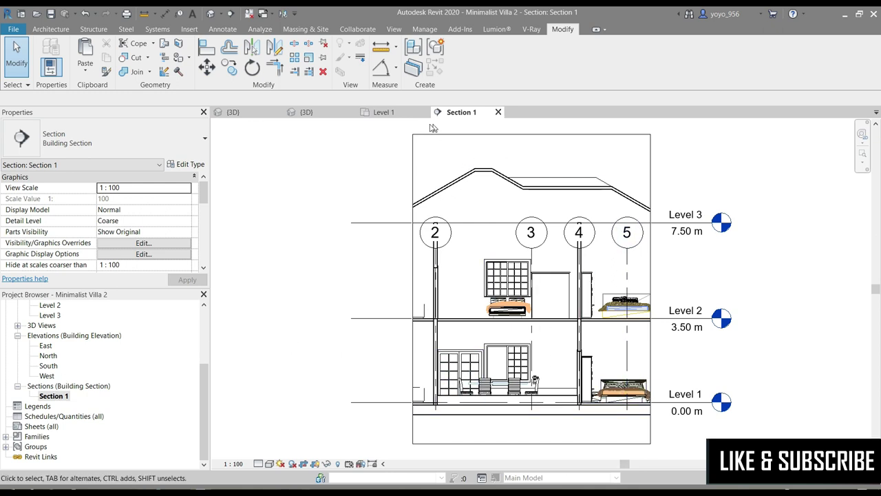
left_click(384, 113)
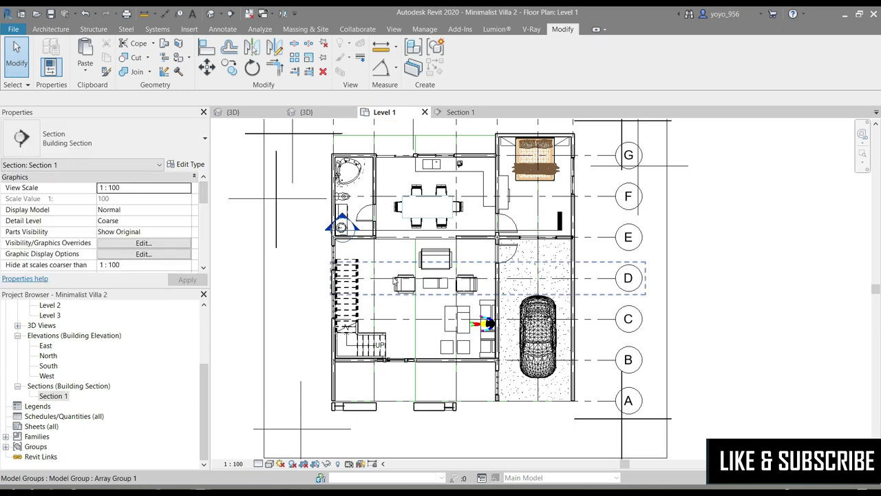
left_click(367, 282)
scroll(363, 235, "up", 1)
scroll(363, 236, "up", 1)
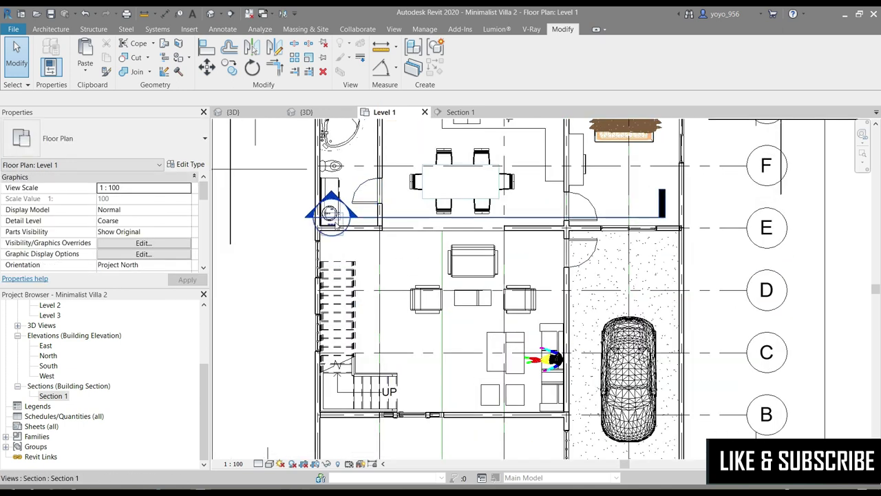
double_click(330, 214)
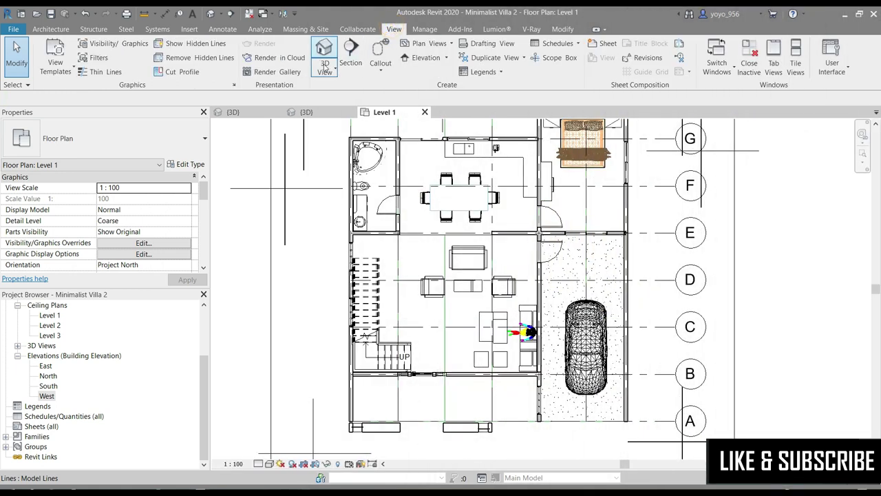
Draw Section 1 just below grid E from the stairs past the garage and open its view
left_click(351, 53)
scroll(386, 224, "up", 1)
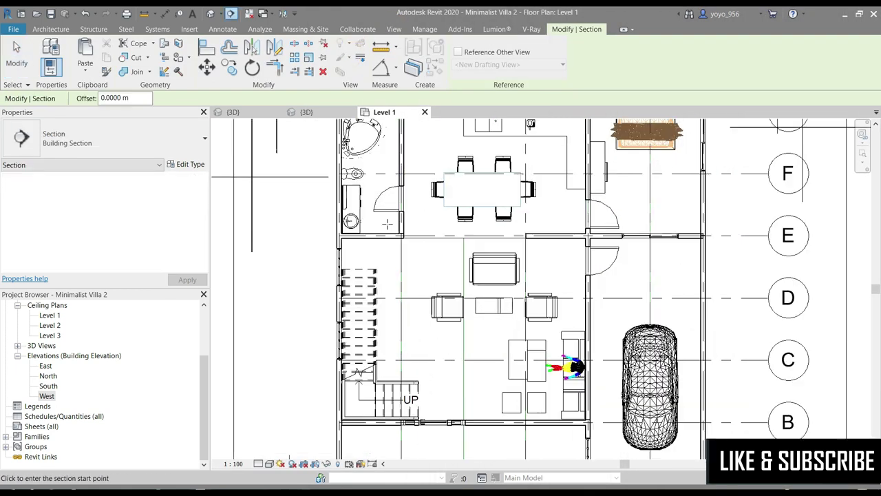
left_click(352, 257)
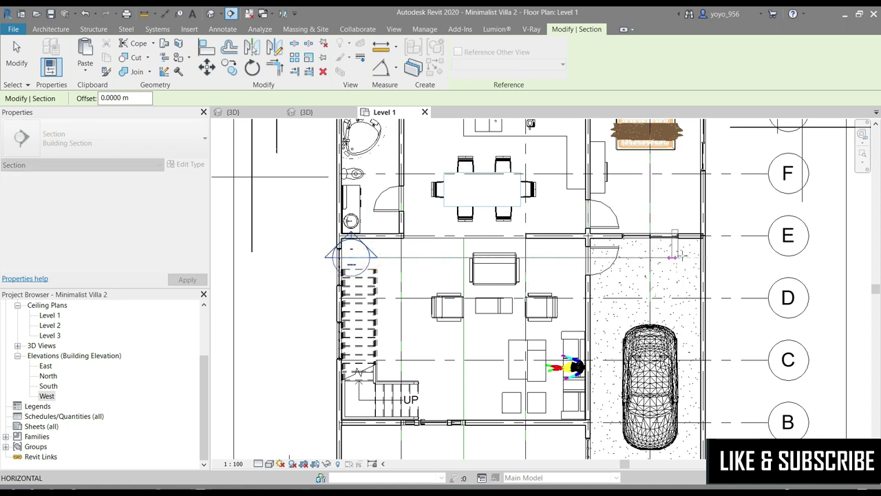
left_click(685, 258)
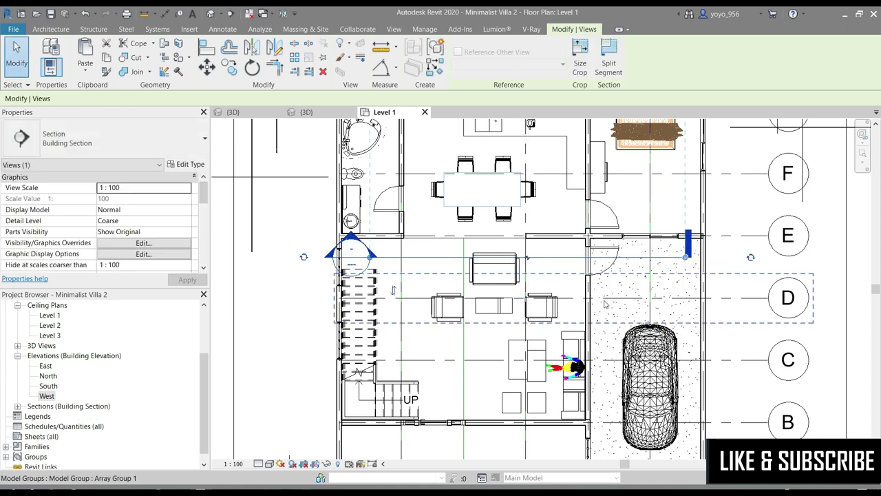
key("Escape")
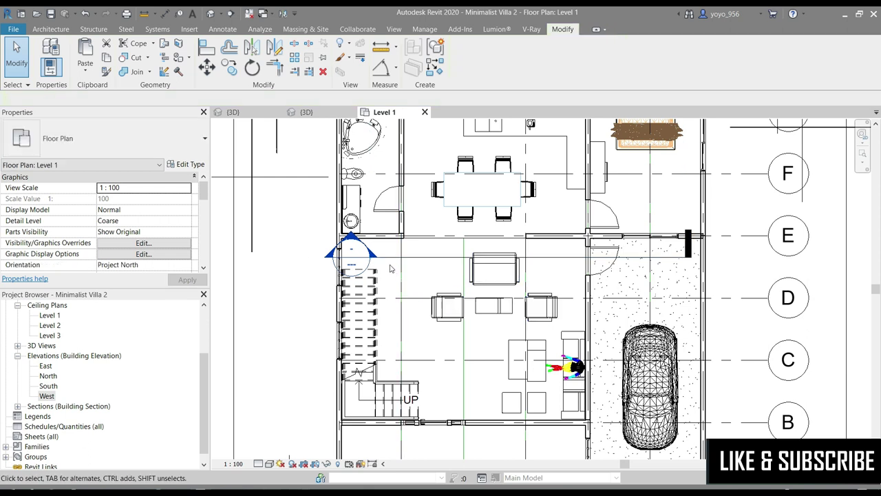
double_click(372, 258)
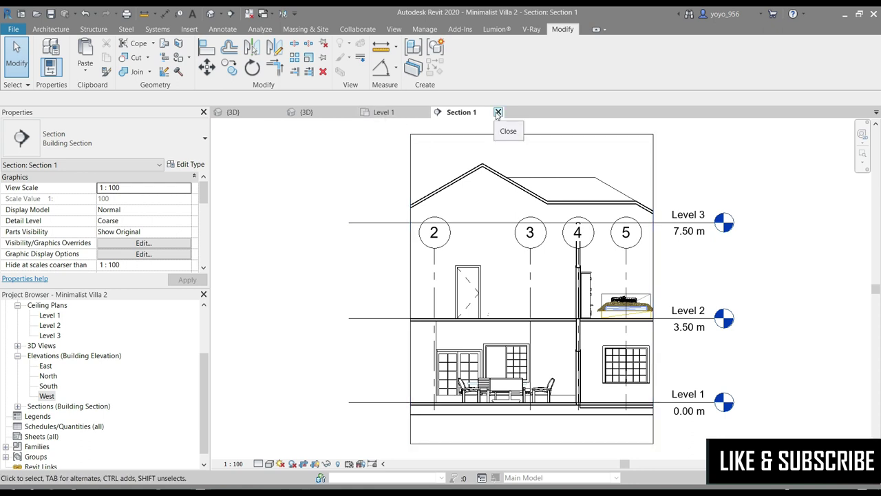
Close and reopen Section 1 from the Project Browser, then select its line on Level 1
left_click(498, 112)
left_click(17, 406)
left_click(46, 396)
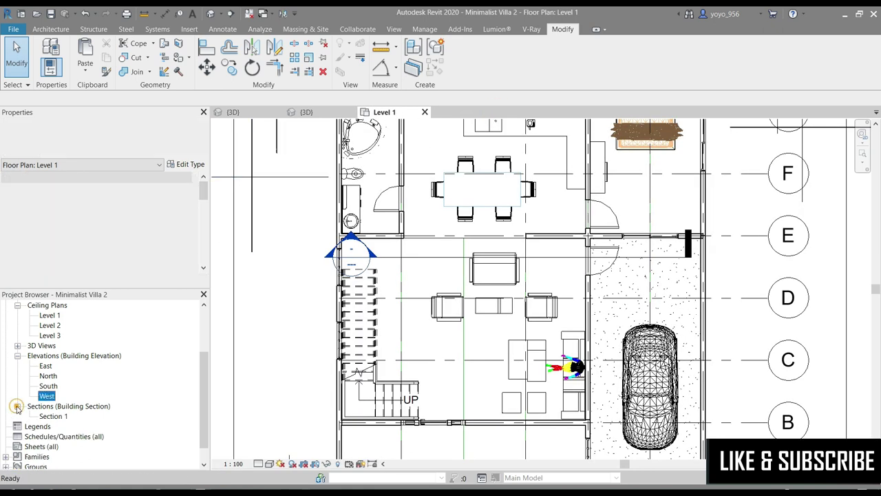
scroll(62, 398, "down", 1)
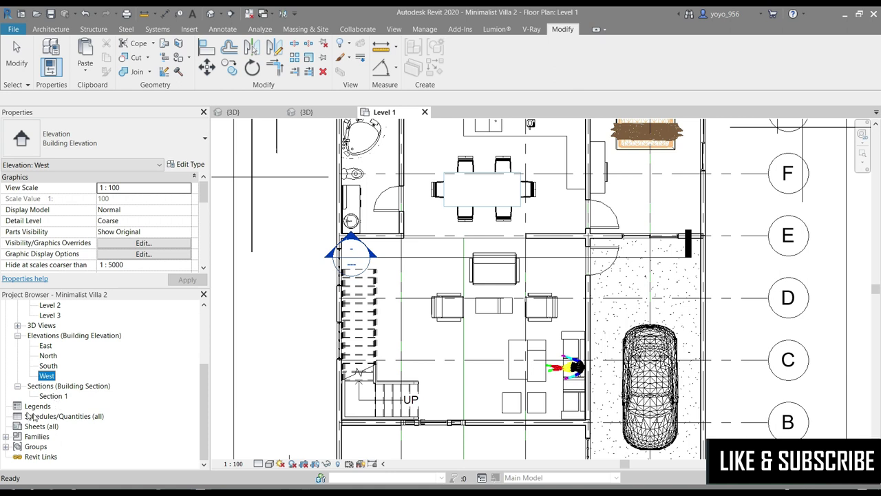
double_click(53, 396)
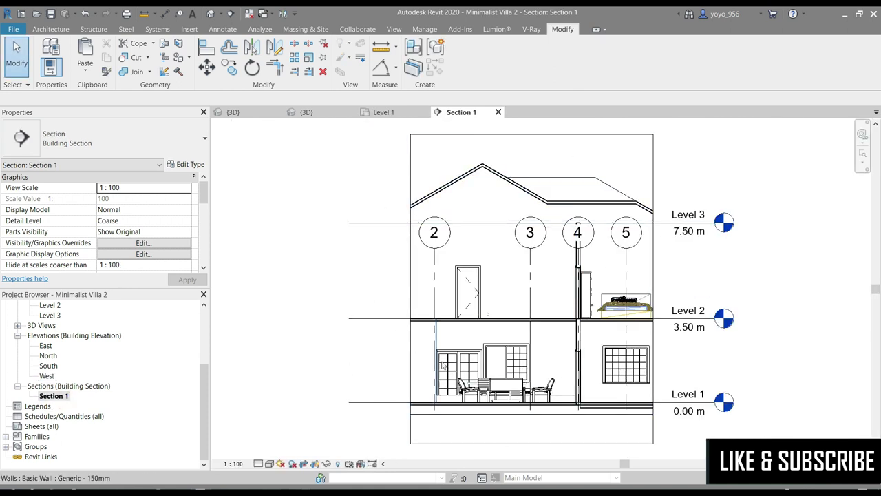
left_click(383, 112)
left_click(346, 258)
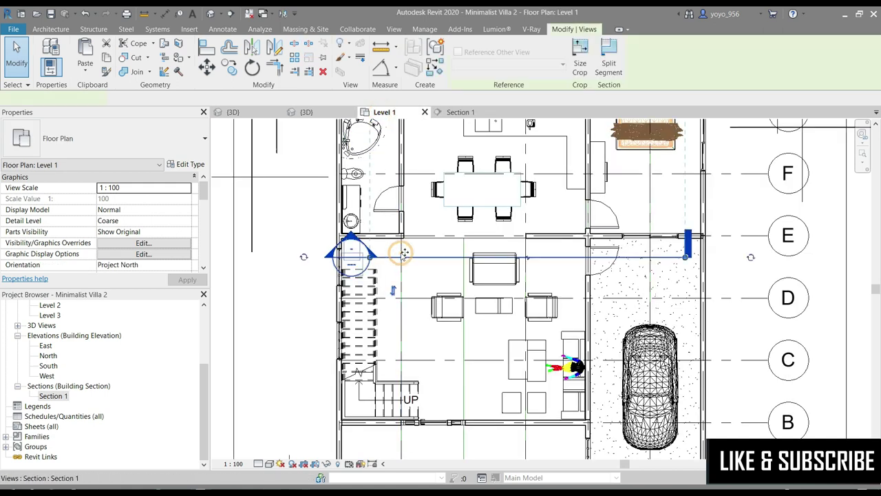
Extend the section's start past the left wall and check the Section 1 view
scroll(344, 263, "down", 1)
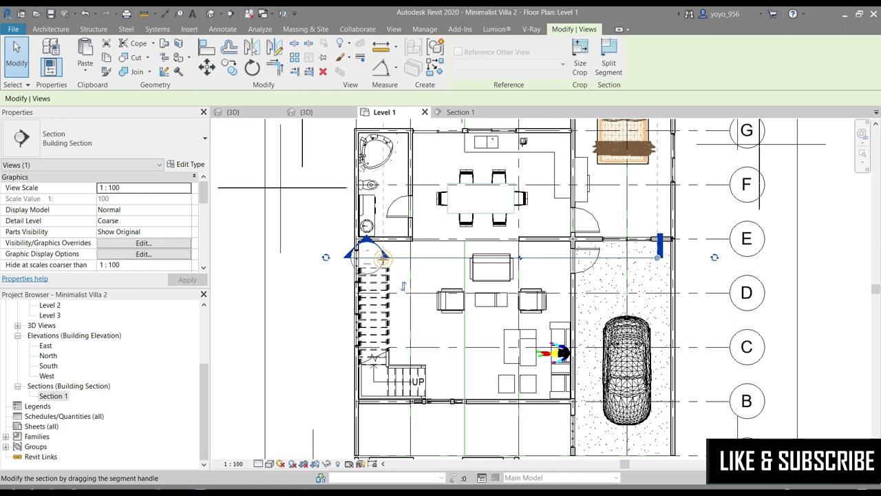
left_click(383, 257)
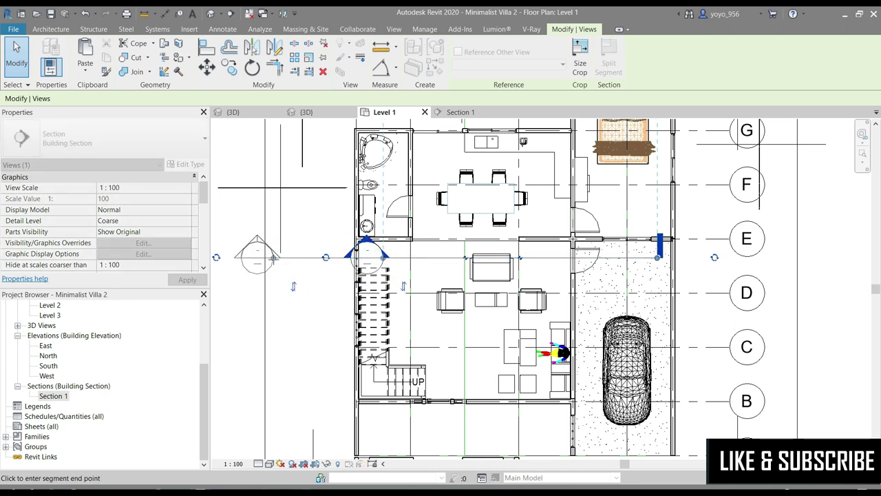
left_click(272, 258)
left_click(315, 324)
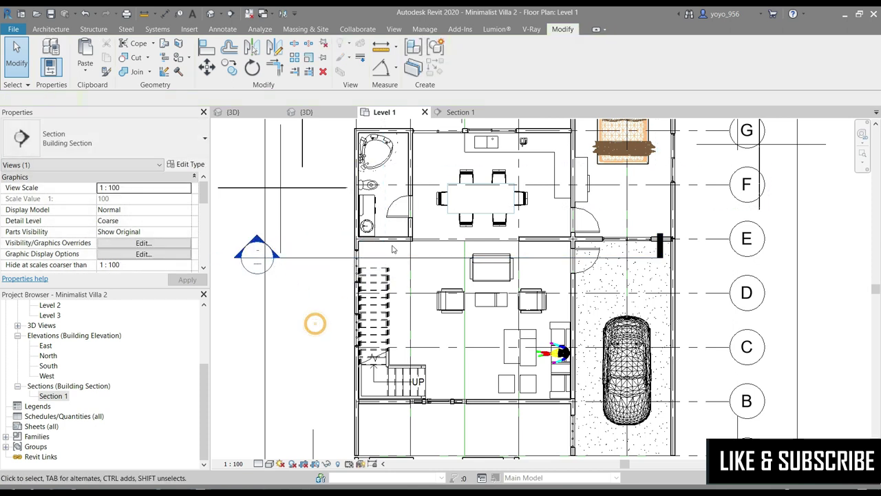
double_click(248, 253)
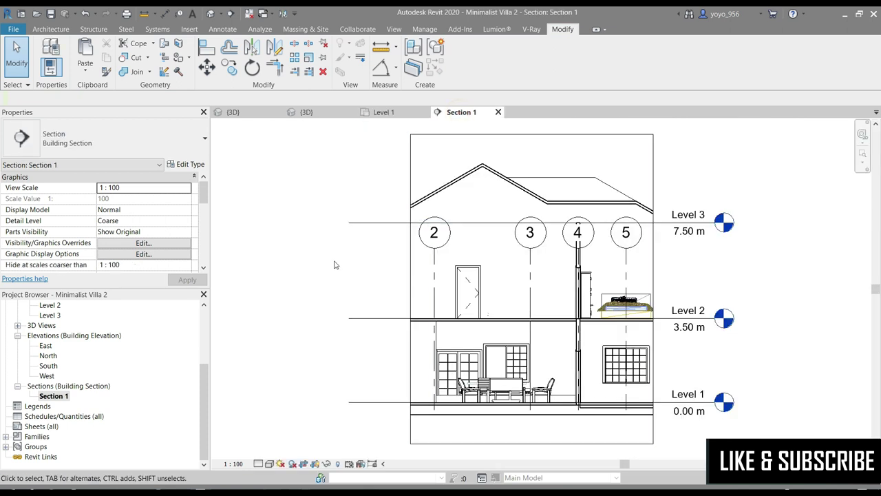
scroll(335, 266, "down", 1)
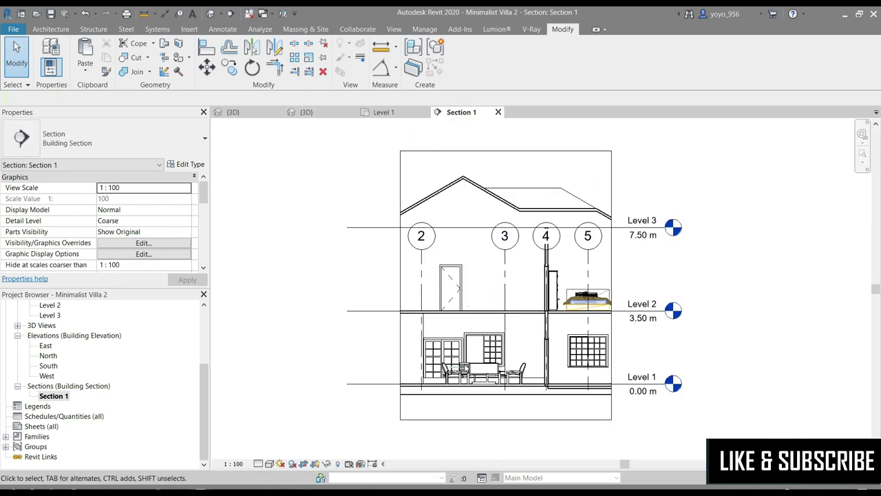
left_click(375, 112)
scroll(322, 318, "down", 1)
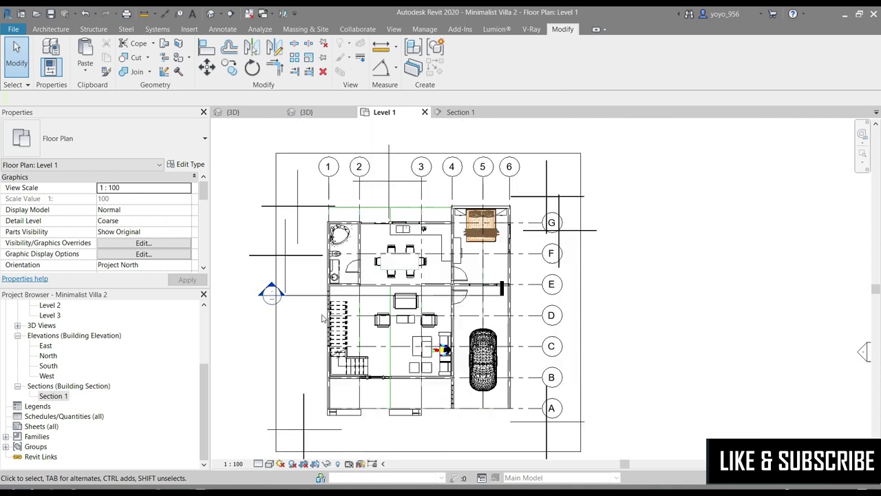
Split the Section 1 line near its right end and offset the jogged segment
left_click(306, 294)
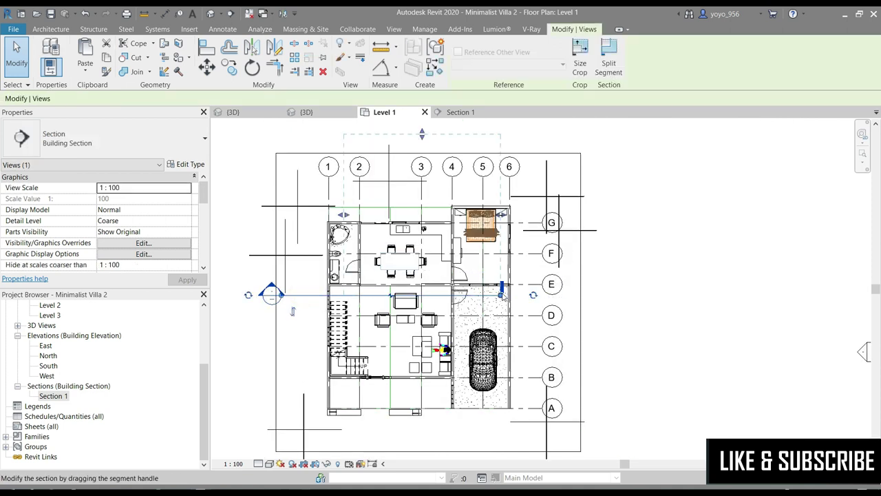
left_click(503, 298)
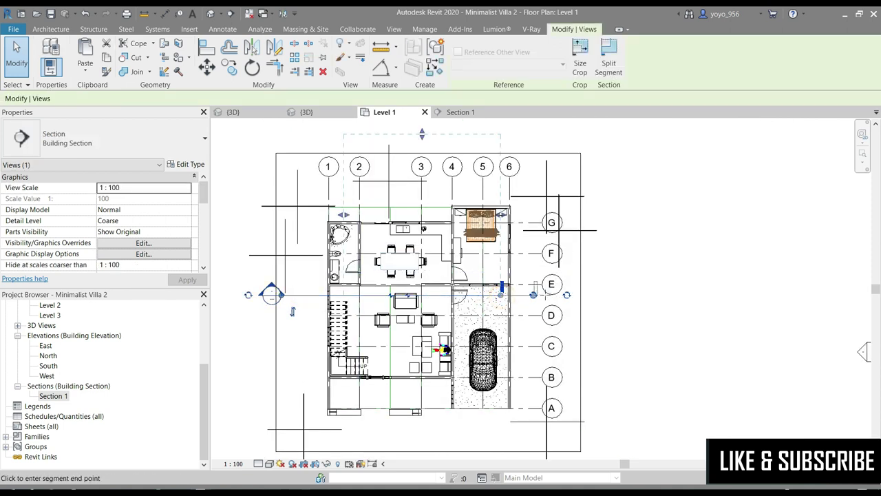
left_click(576, 295)
left_click(665, 275)
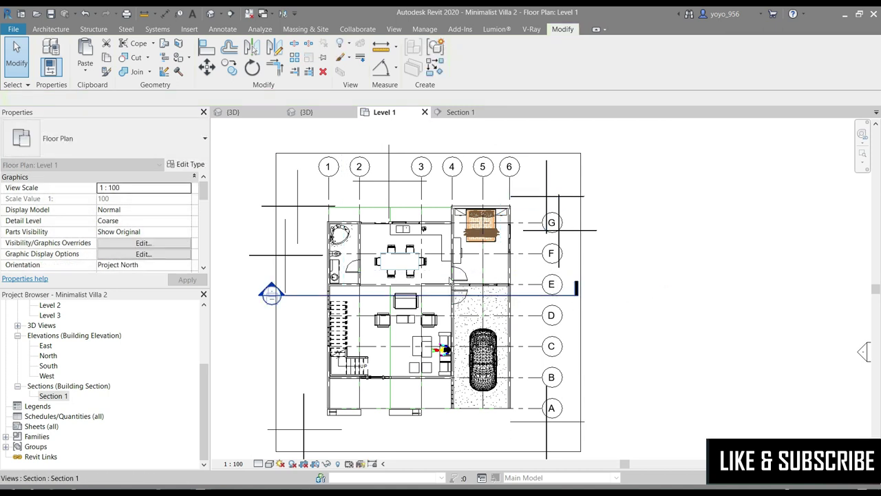
left_click(438, 299)
Drag Section 1's left and right extents outward past the villa, then check the section view
key("Escape")
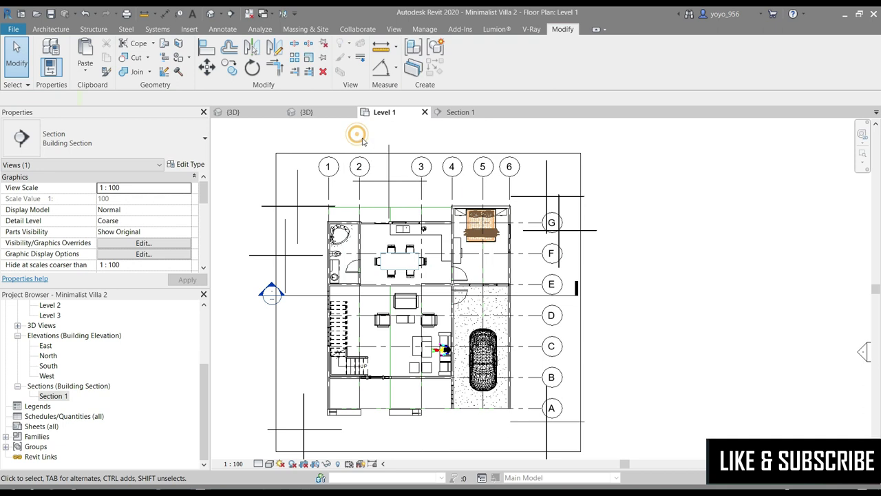
left_click(298, 294)
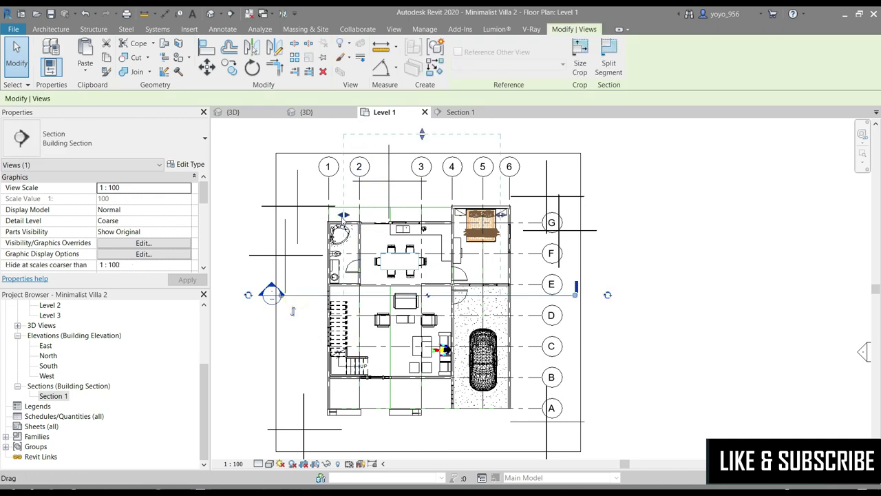
left_click(456, 115)
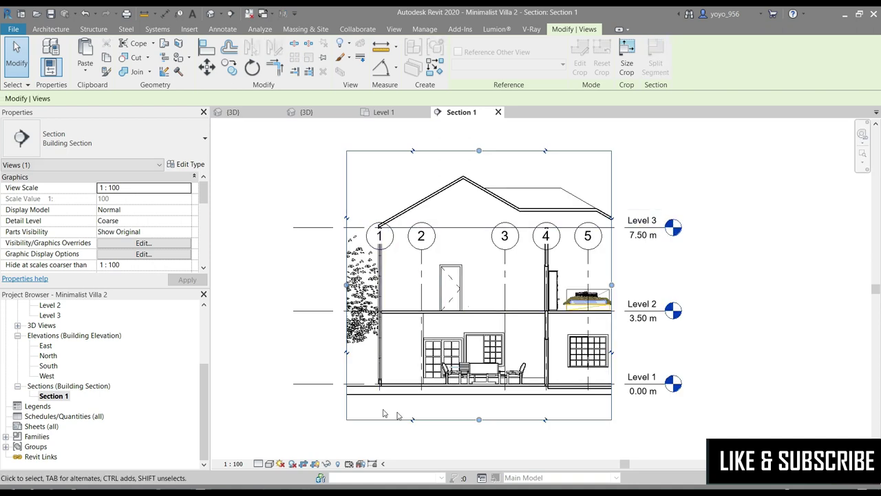
left_click(410, 418)
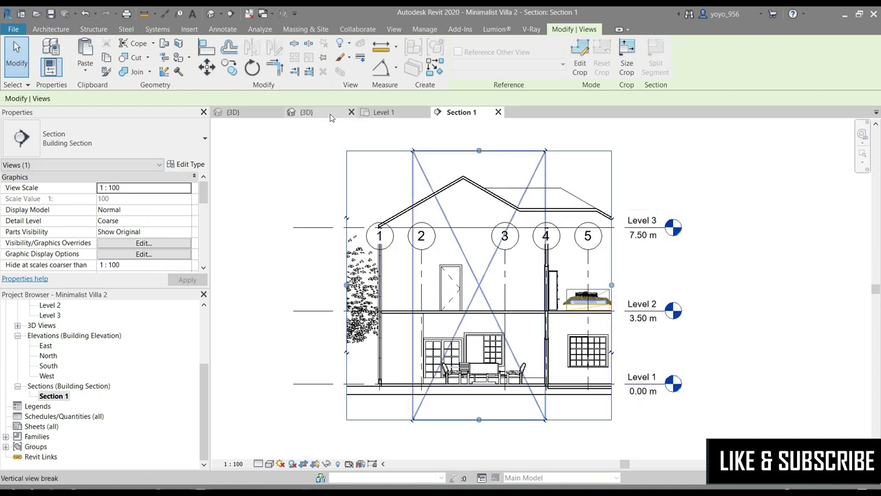
left_click(383, 112)
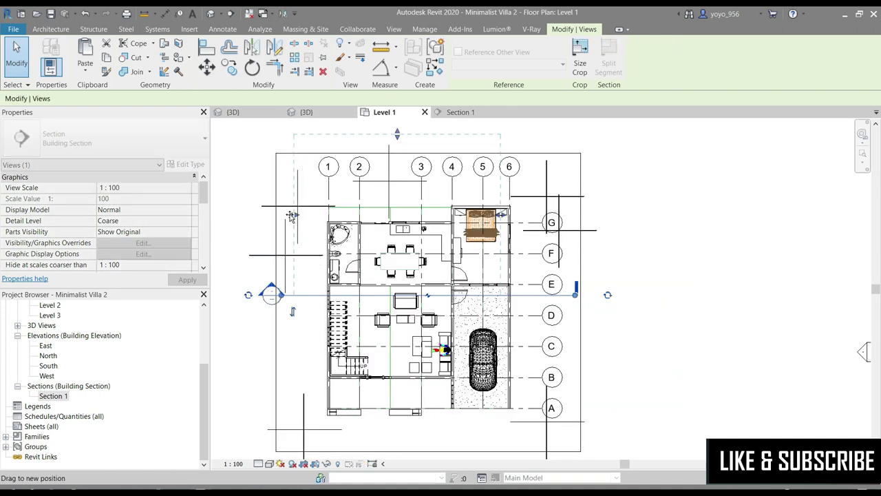
left_click_drag(292, 215, 285, 214)
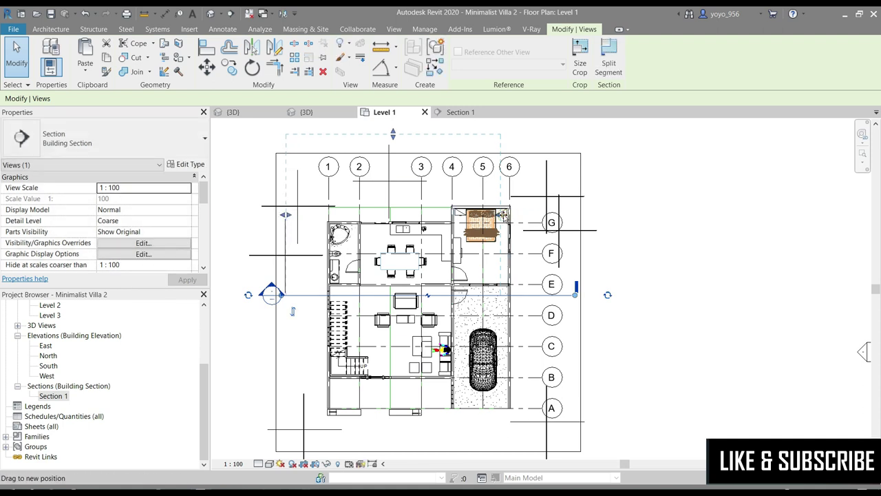
left_click_drag(505, 216, 563, 219)
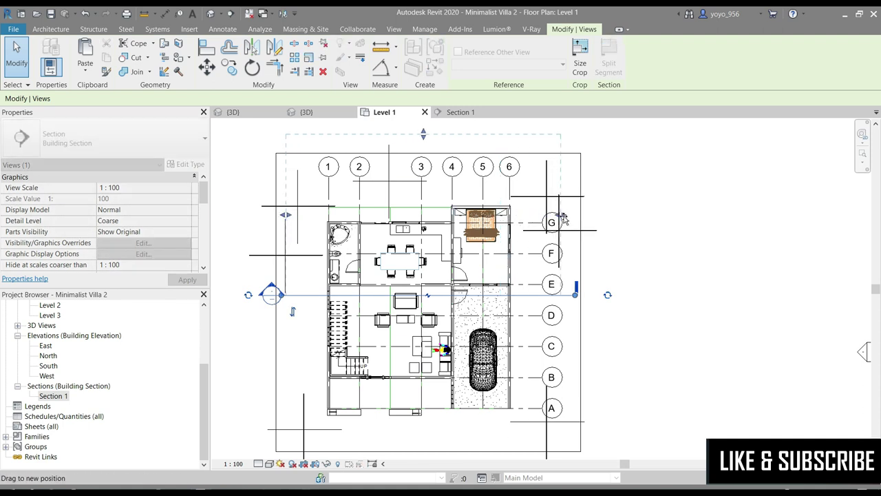
left_click(461, 112)
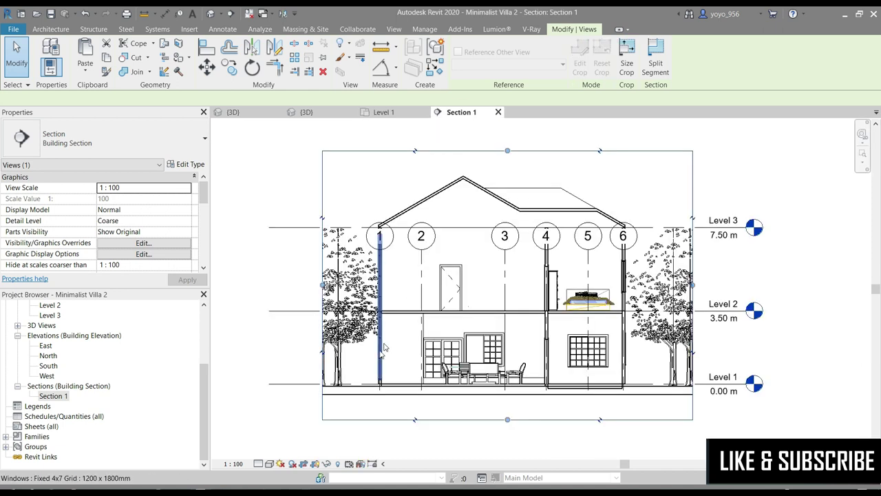
Attach the grid 4 wall's top to the roof, then delete the failing instances in the error
scroll(383, 347, "down", 2)
scroll(537, 296, "up", 2)
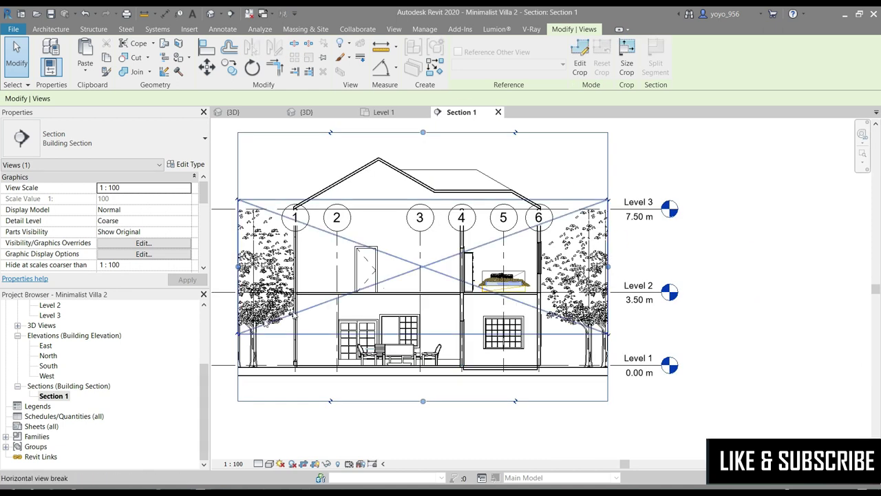
scroll(378, 330, "up", 1)
scroll(378, 330, "up", 1)
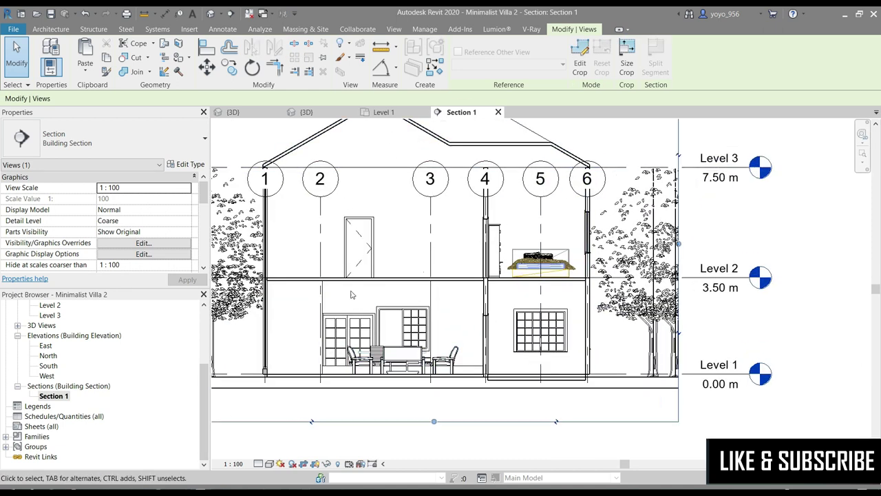
scroll(633, 253, "down", 1)
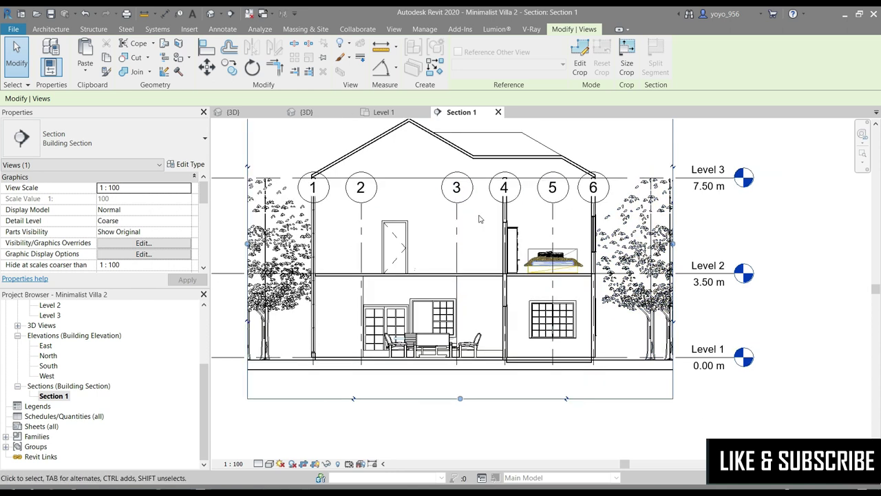
scroll(504, 215, "up", 1)
left_click(506, 213)
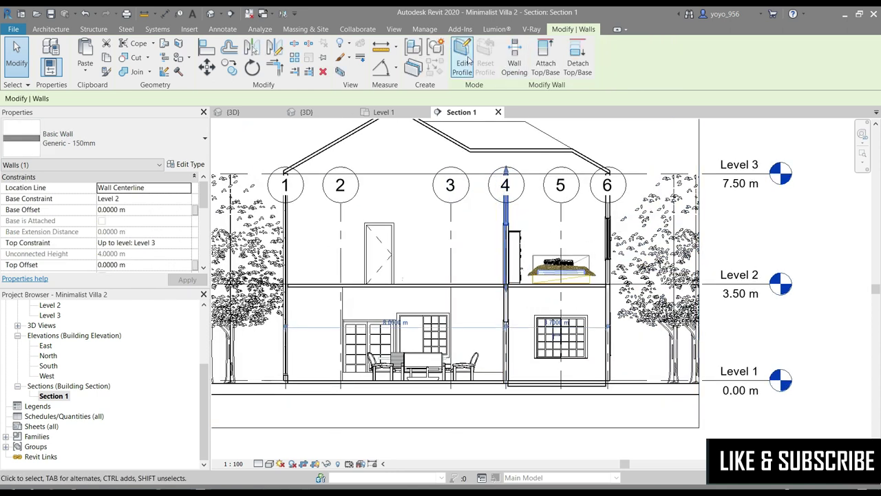
left_click(545, 54)
left_click(500, 155)
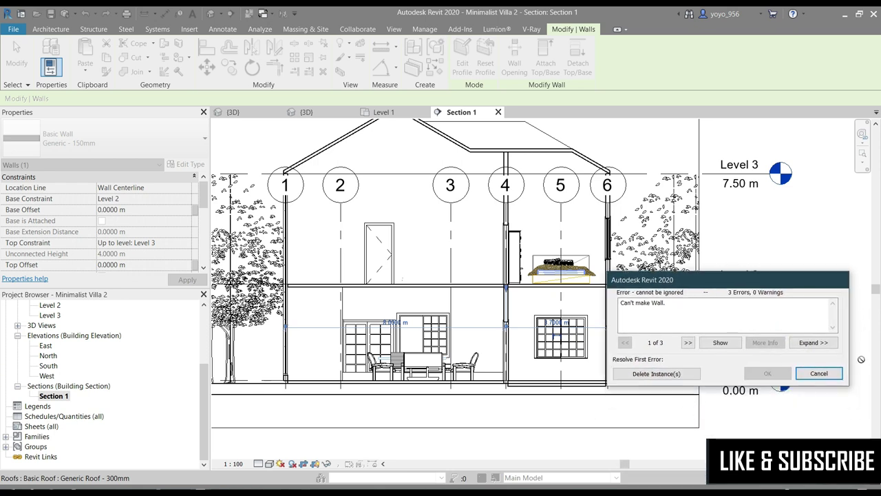
left_click(669, 375)
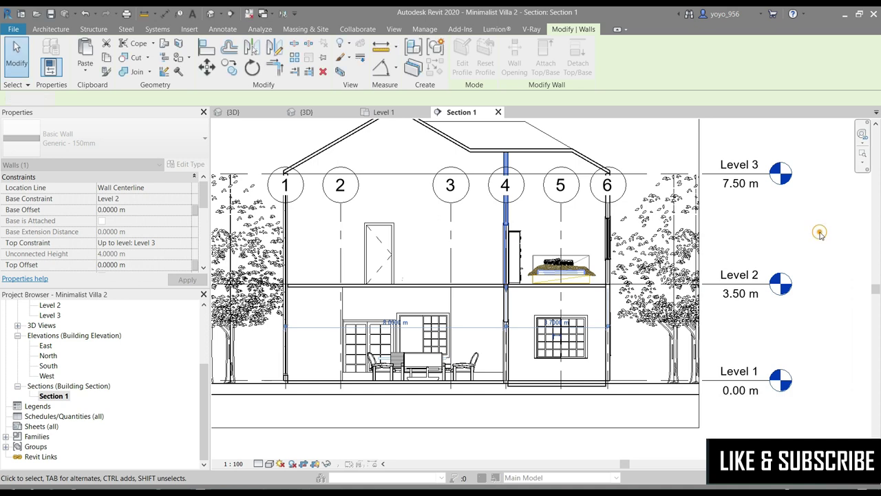
Switch Section 1 to the Hidden Line visual style at Fine detail level
scroll(680, 220, "down", 2)
left_click(747, 246)
scroll(582, 252, "up", 1)
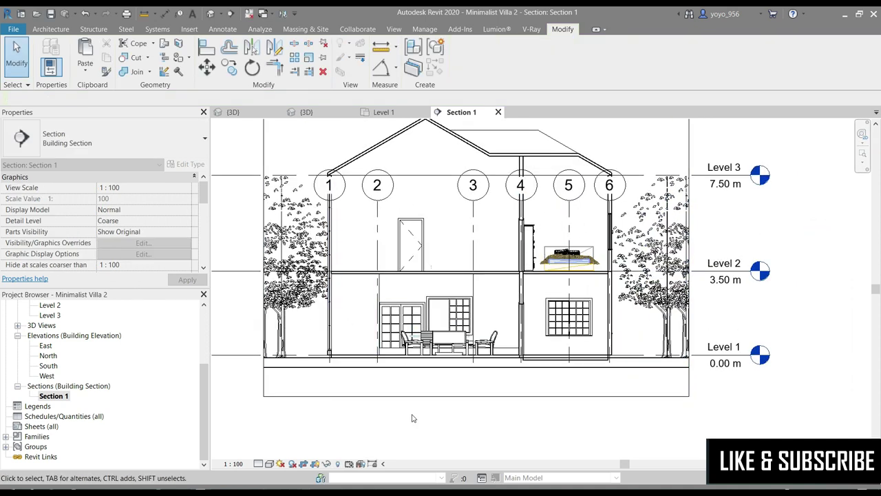
left_click(269, 463)
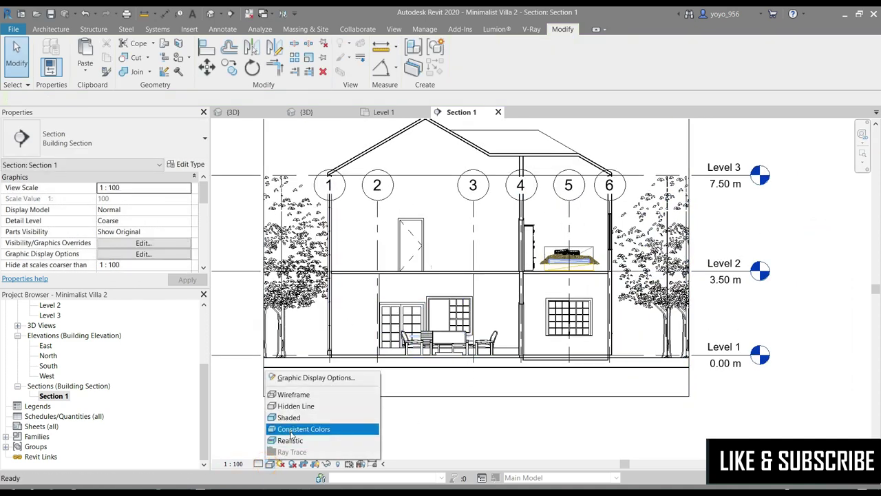
left_click(296, 429)
left_click(269, 464)
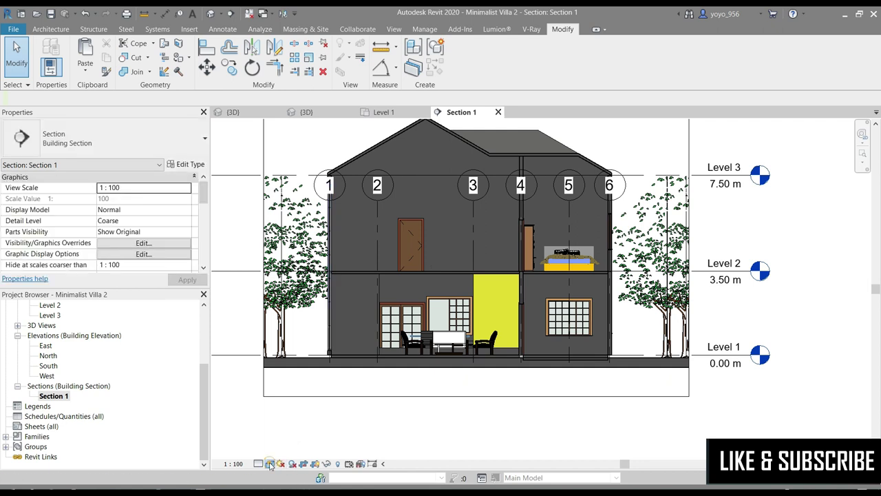
left_click(295, 405)
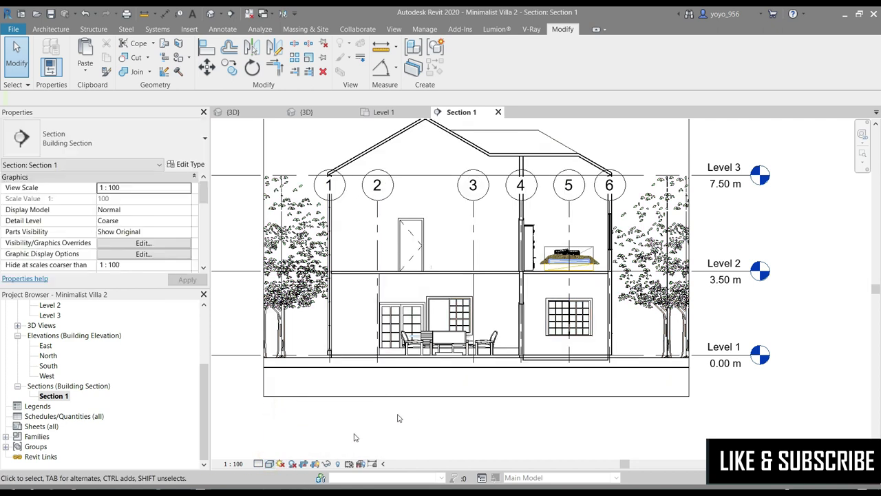
left_click(260, 464)
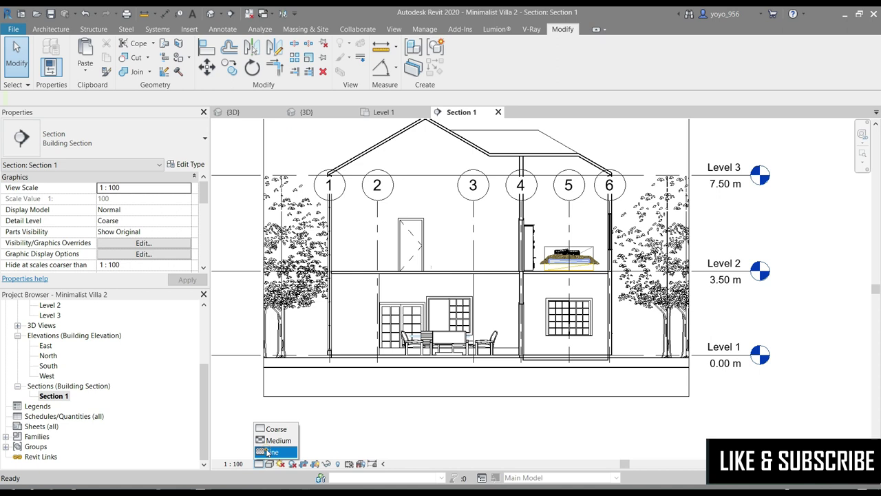
left_click(268, 452)
Recentre the building and bring up Graphic Display Options, moved clear of the drawing
scroll(561, 358, "up", 2)
scroll(572, 348, "up", 2)
scroll(565, 340, "up", 2)
scroll(565, 340, "down", 3)
scroll(455, 365, "down", 2)
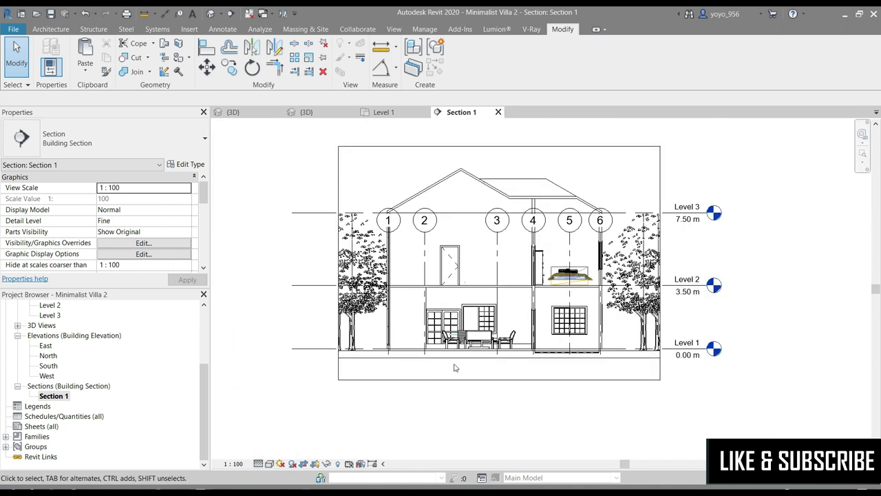
middle_click_drag(371, 309, 354, 313)
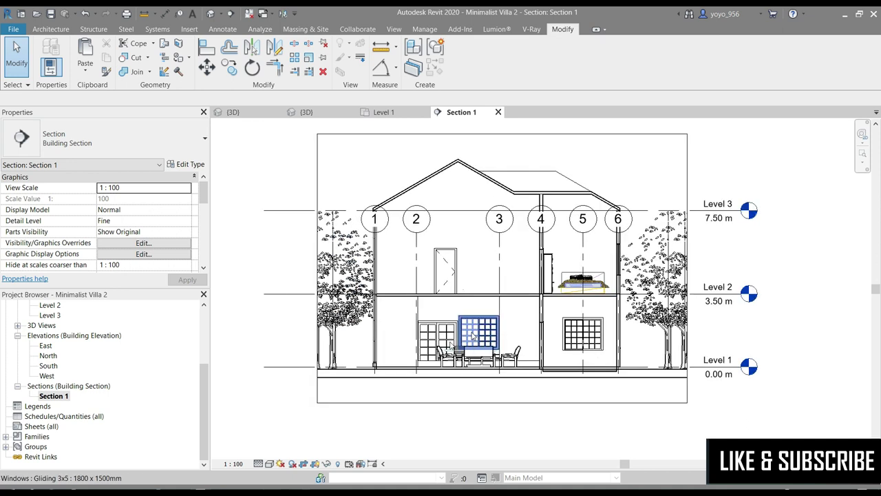
left_click(270, 464)
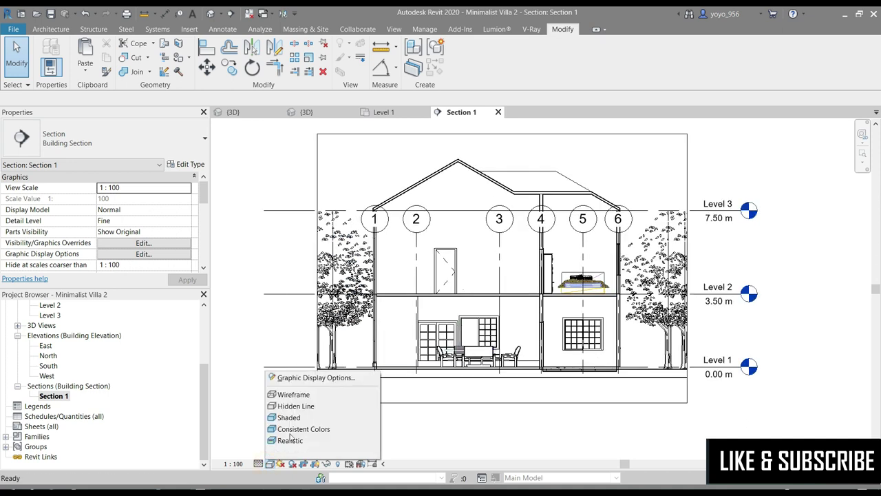
left_click(304, 380)
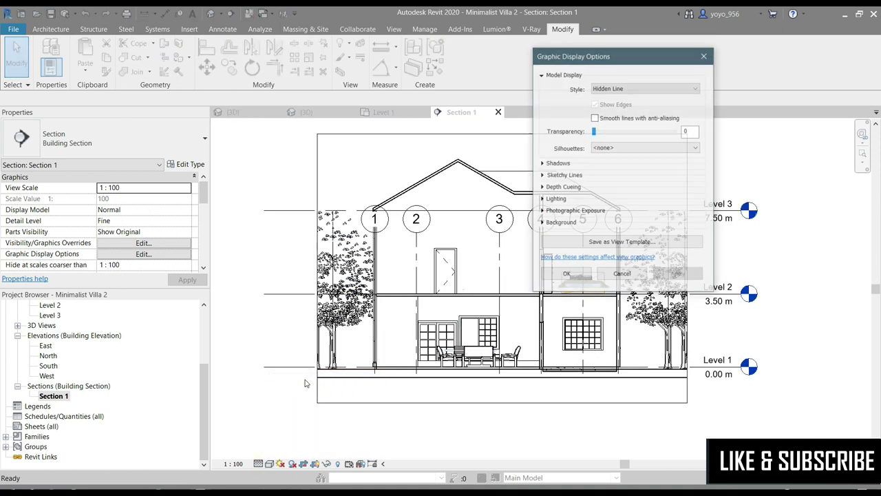
left_click_drag(612, 56, 161, 125)
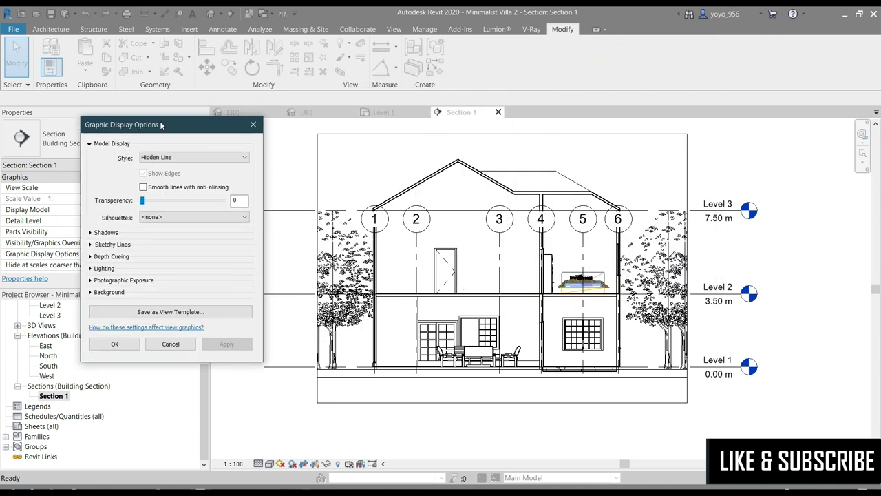
Try smooth lines and 44 model transparency, leaving silhouettes at <none>
left_click(143, 186)
mouse_move(152, 202)
left_mouse_down()
mouse_move(196, 204)
mouse_move(86, 208)
left_mouse_up()
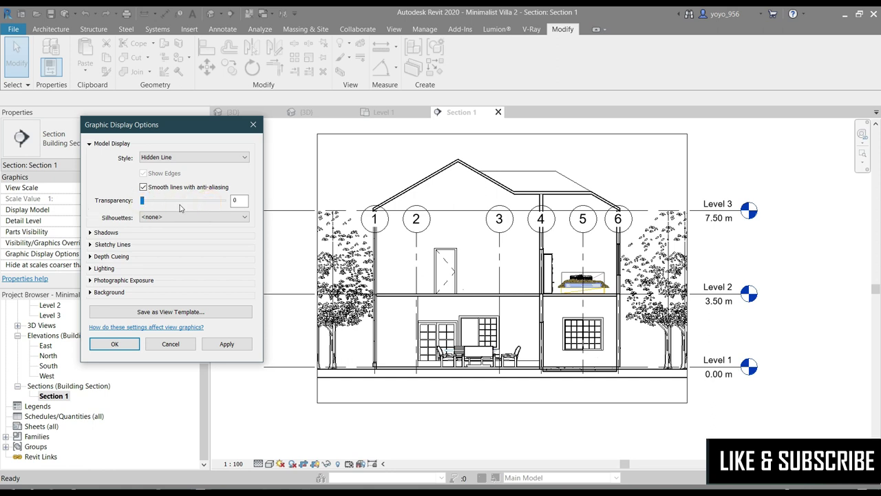
left_click(143, 187)
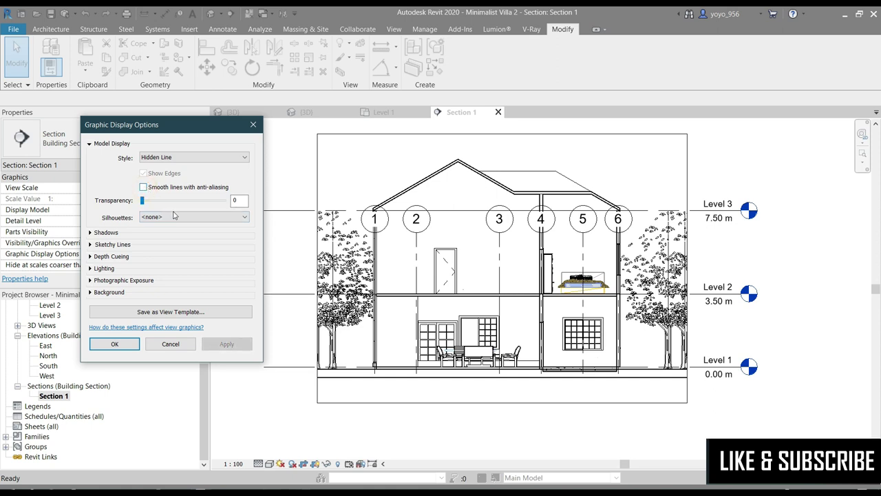
left_click(172, 218)
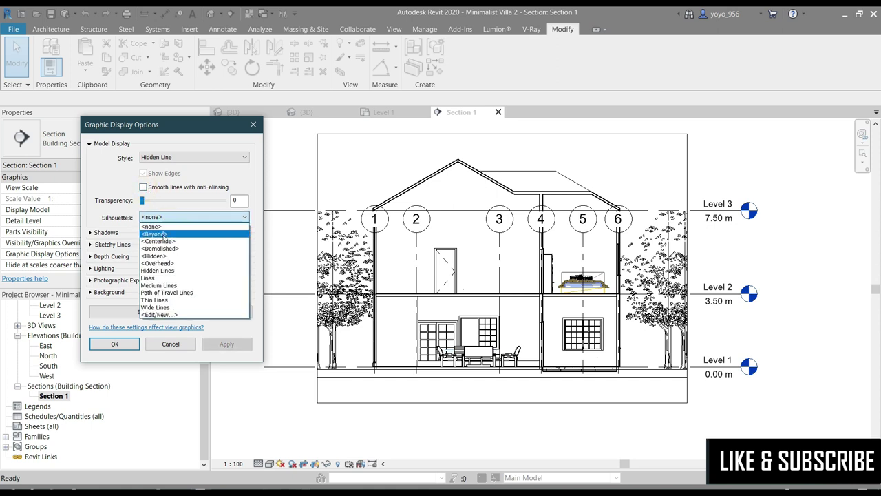
left_click(106, 176)
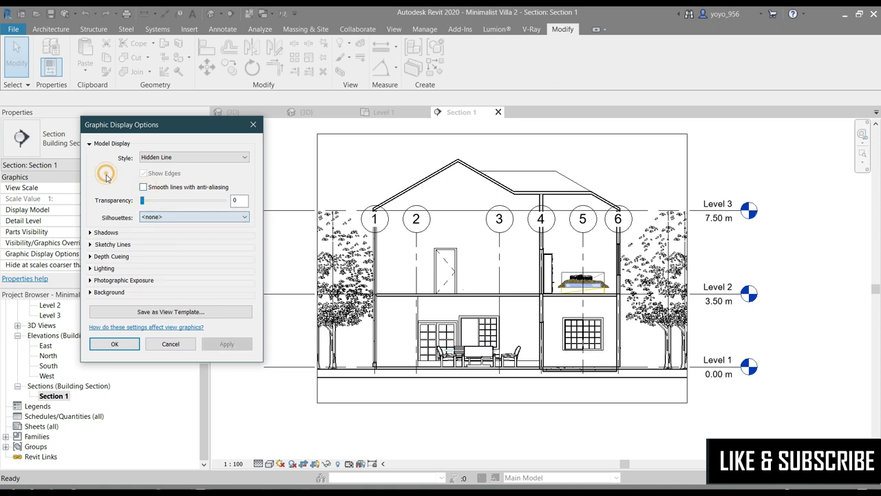
Try cast shadows, then replace them with ambient shadows and apply
left_click(91, 234)
left_click(143, 241)
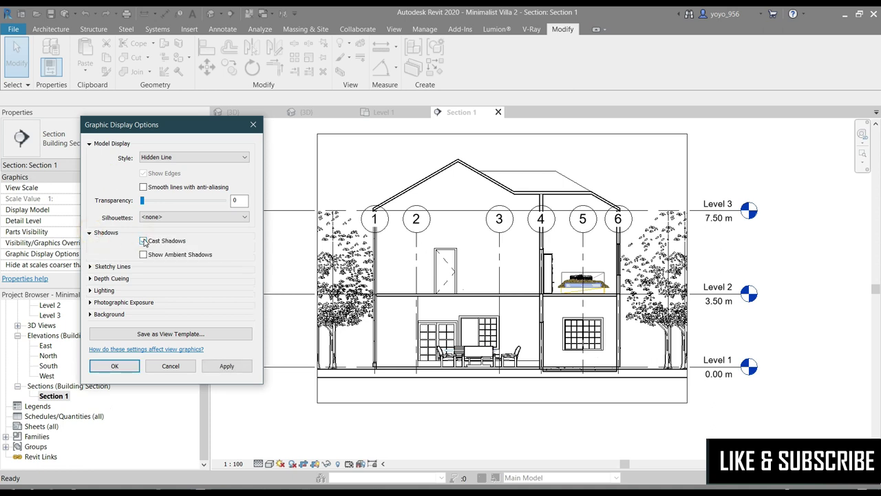
left_click(208, 368)
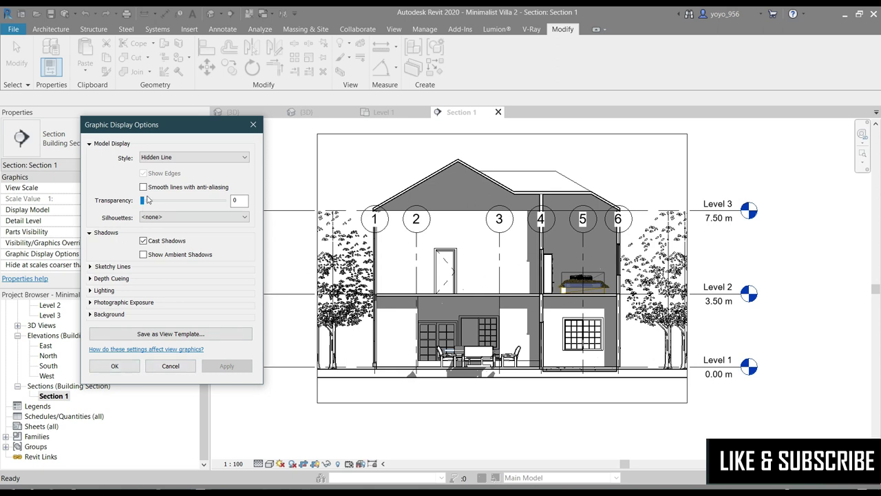
left_click(143, 240)
left_click(143, 254)
left_click(218, 366)
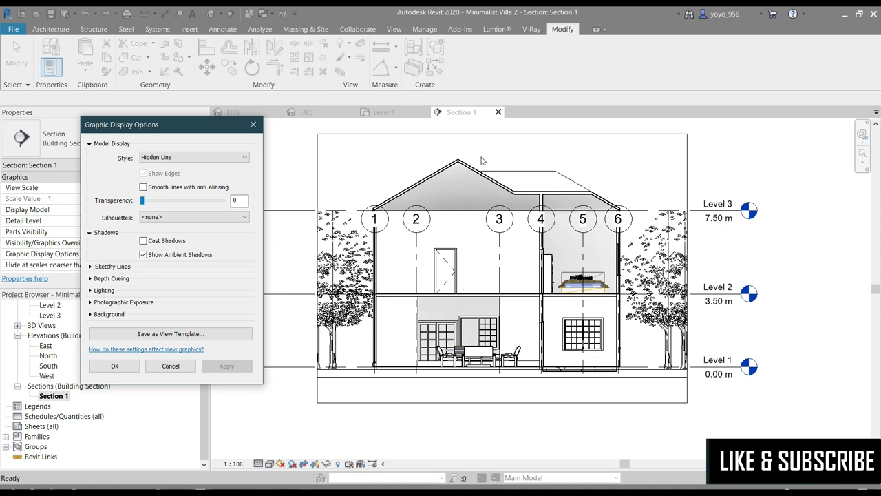
Apply smooth lines with anti-aliasing to the section
left_click(143, 186)
left_click(219, 367)
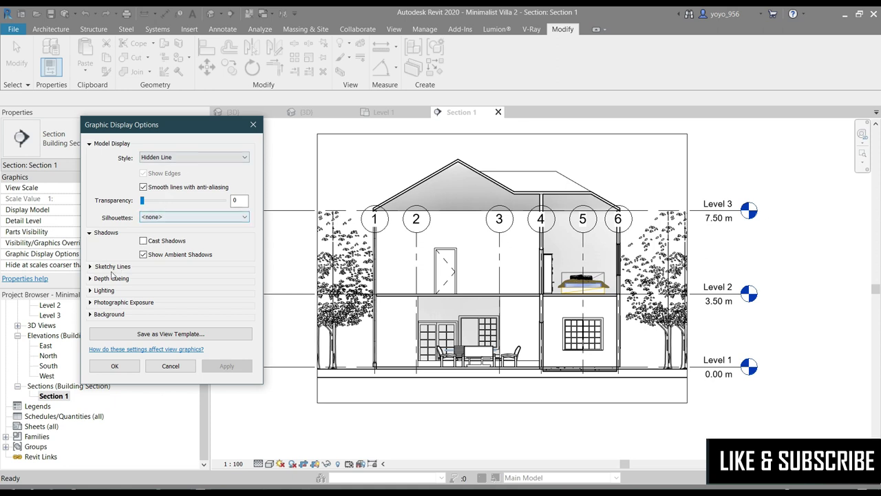
left_click(89, 234)
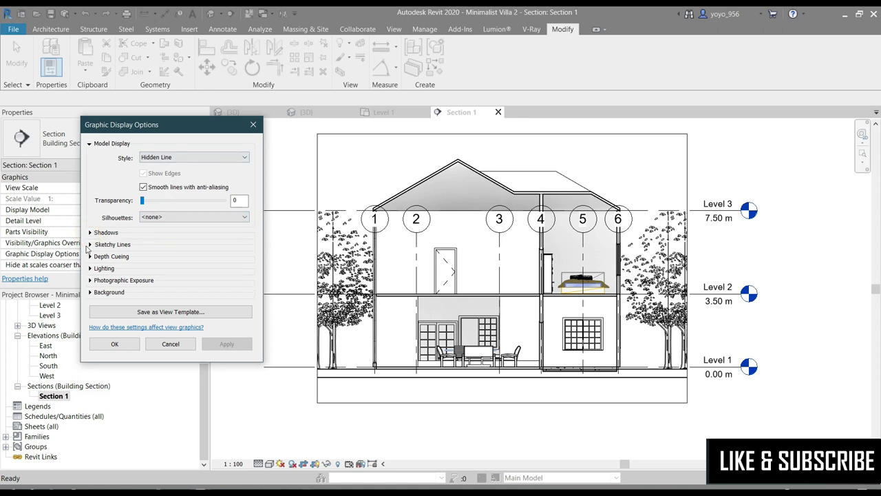
Enable sketchy lines, try jitter 3 and extension 1, then apply both at 0
left_click(90, 245)
left_click(143, 258)
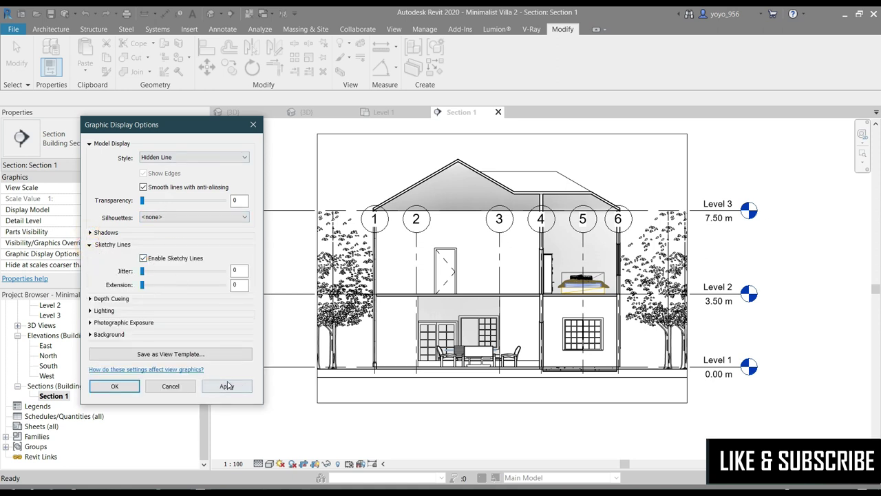
left_click(225, 389)
left_click_drag(142, 271, 166, 272)
left_click(227, 387)
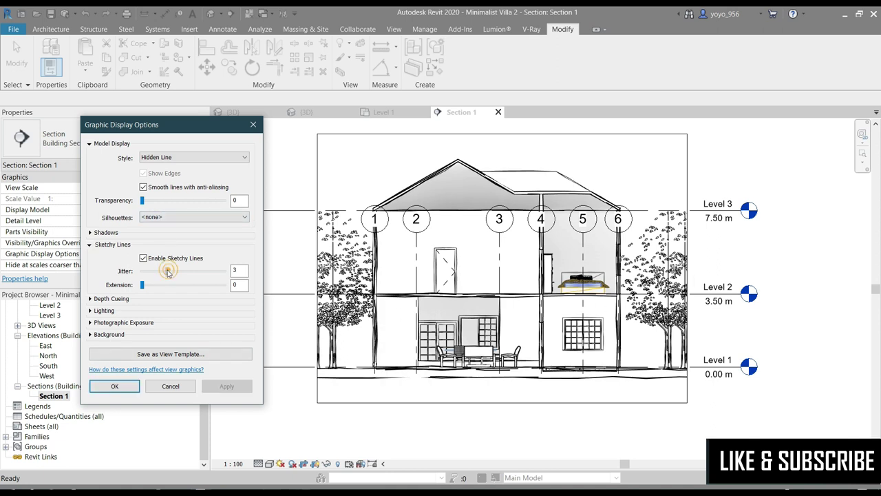
left_click_drag(168, 272, 124, 276)
left_click(226, 386)
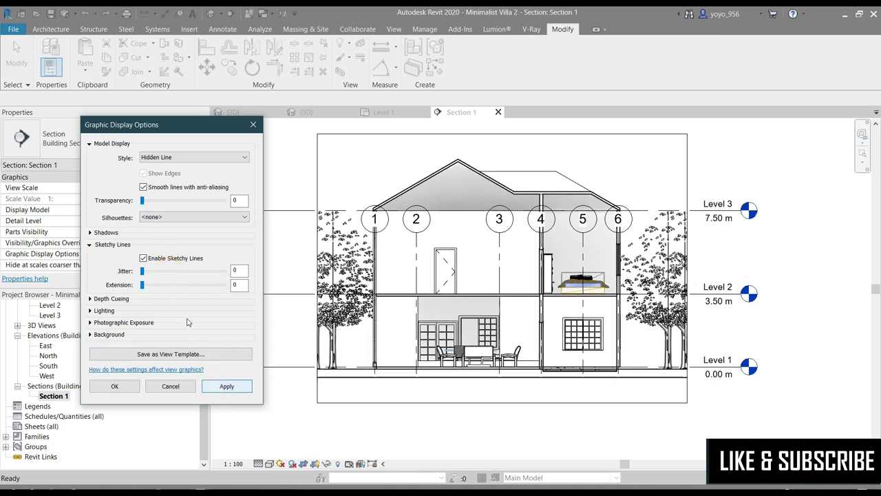
left_click_drag(143, 290, 151, 289)
left_click(226, 386)
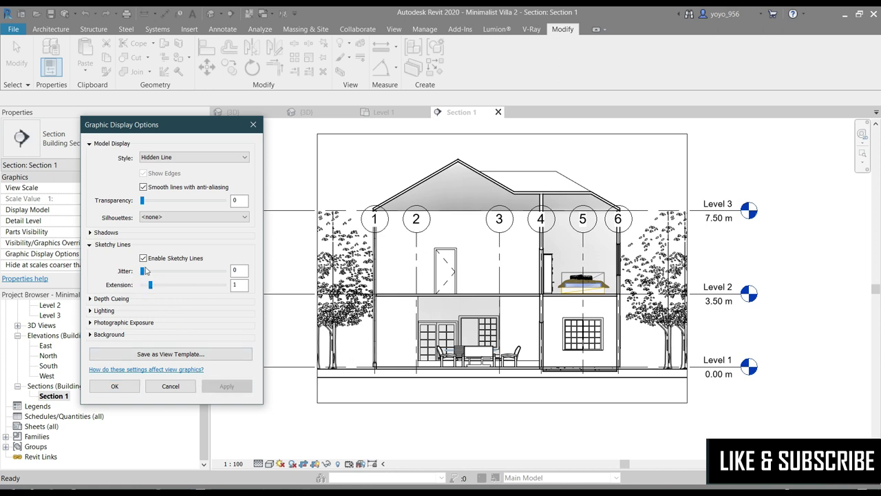
left_click_drag(151, 287, 141, 286)
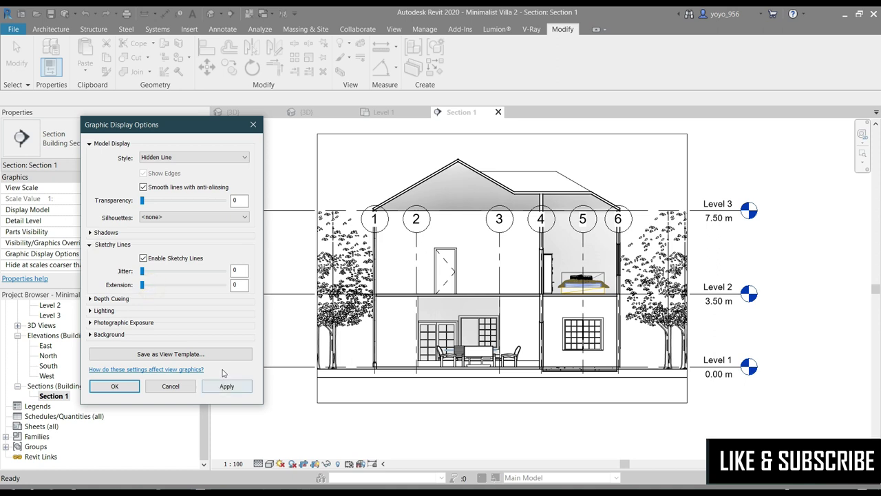
key("Return")
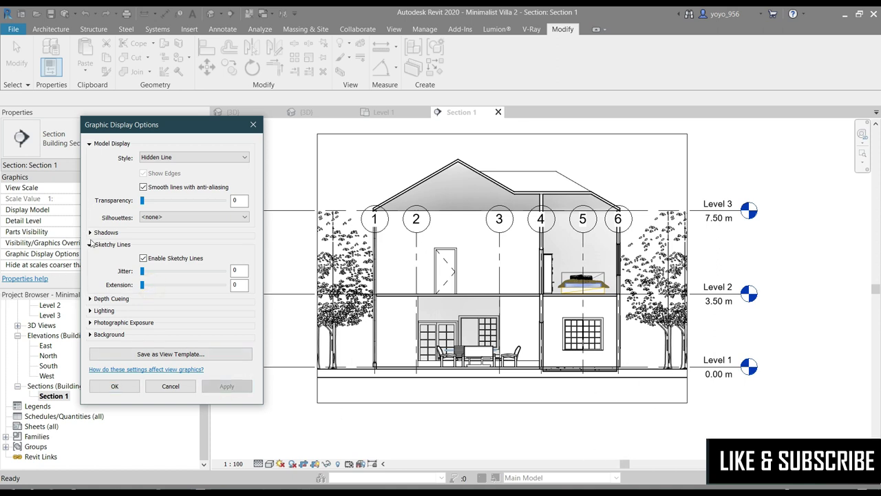
left_click(90, 244)
Turn on depth cueing and set the far fade point to 100, trying 80, 83 and 95 first
left_click(90, 256)
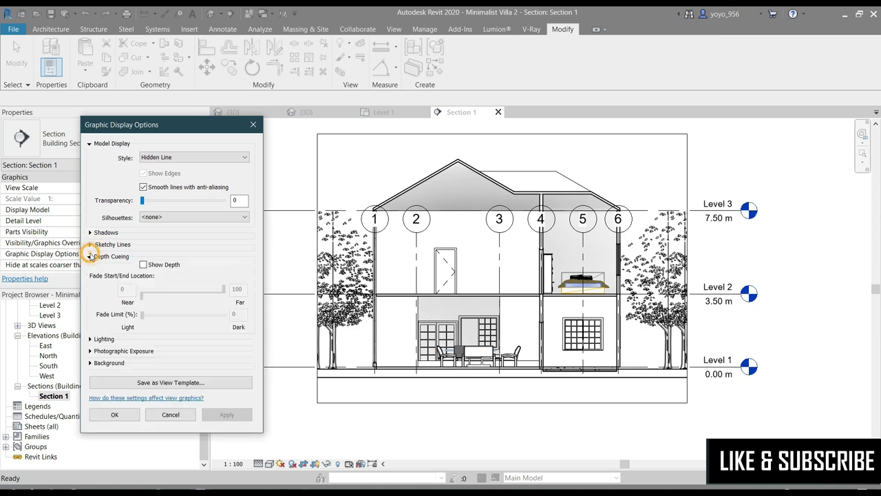
left_click(146, 266)
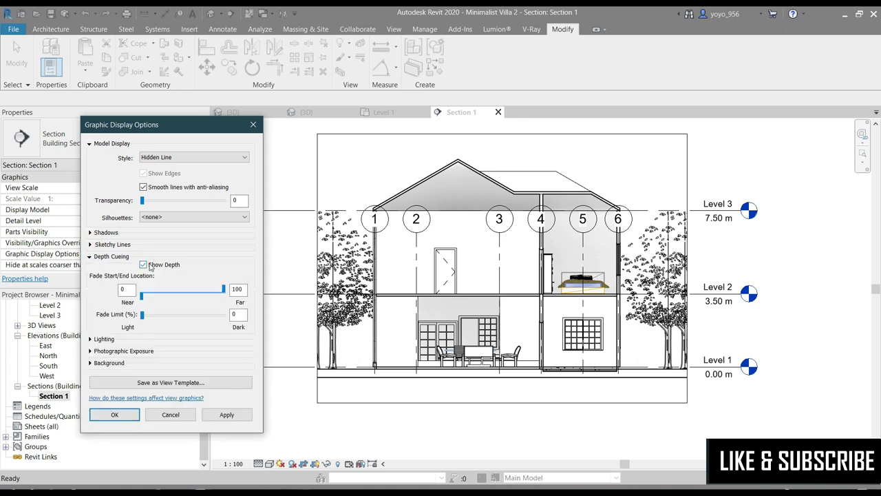
left_click(218, 293)
left_click_drag(217, 290, 208, 290)
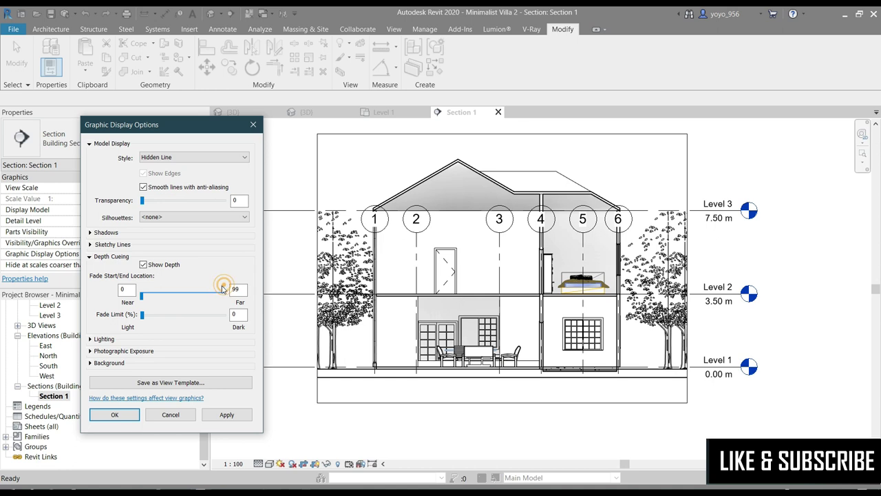
left_click(225, 420)
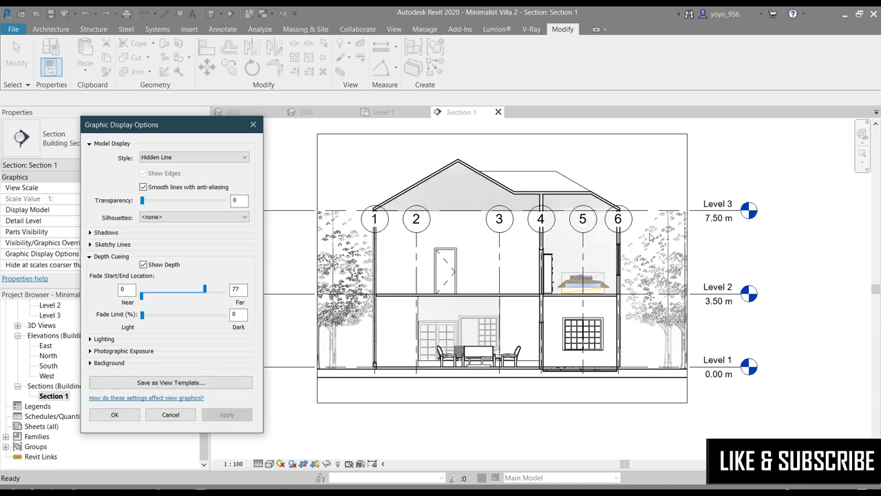
left_click_drag(205, 289, 209, 289)
left_click(239, 416)
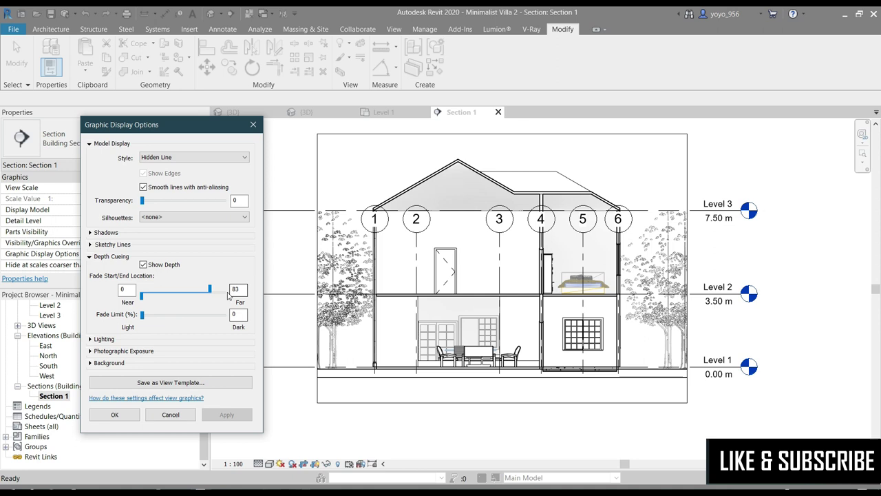
left_click_drag(210, 289, 224, 290)
left_click(229, 413)
left_click(228, 414)
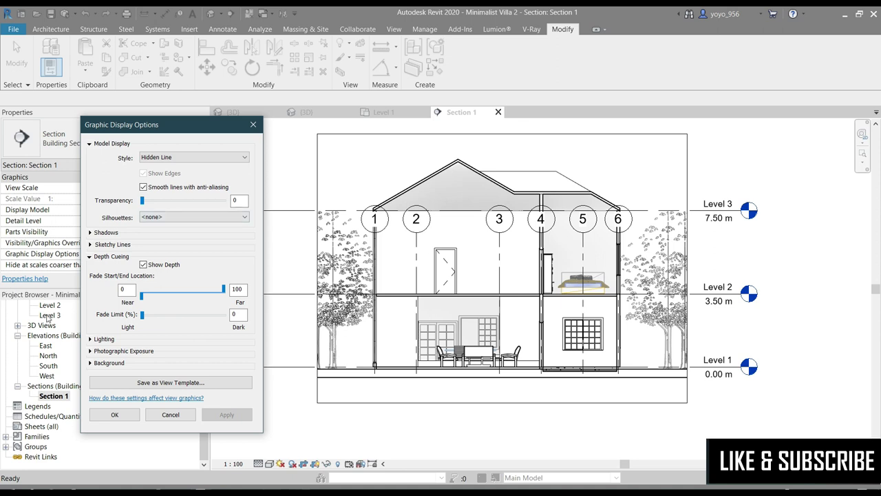
Set the near fade point to 21 and the fade limit to 16%
left_click(144, 296)
left_click_drag(143, 296, 158, 296)
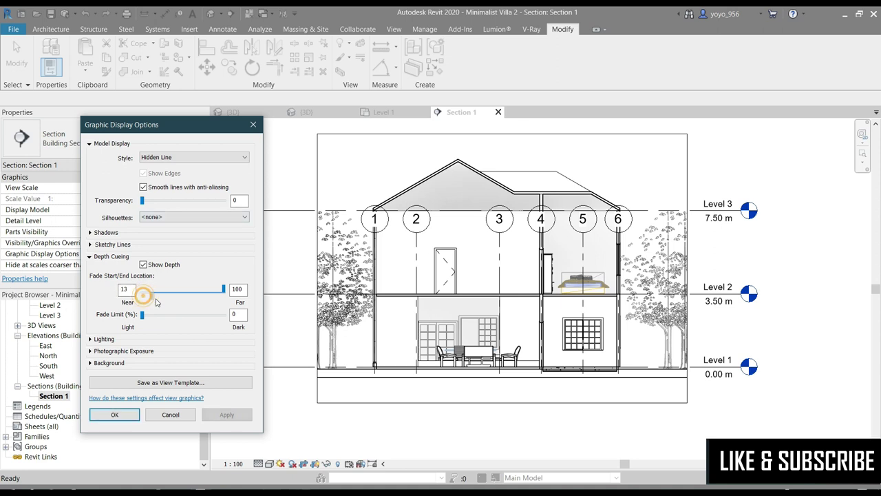
left_click(227, 416)
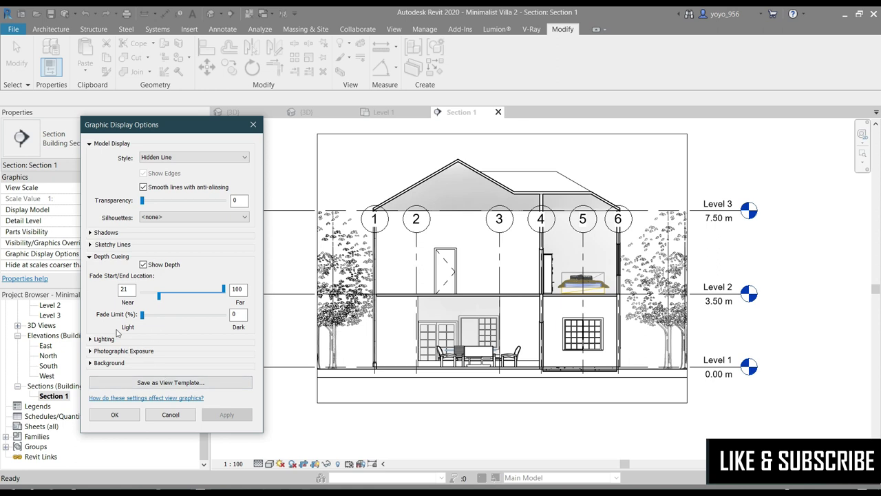
left_click_drag(142, 314, 154, 314)
left_click(226, 415)
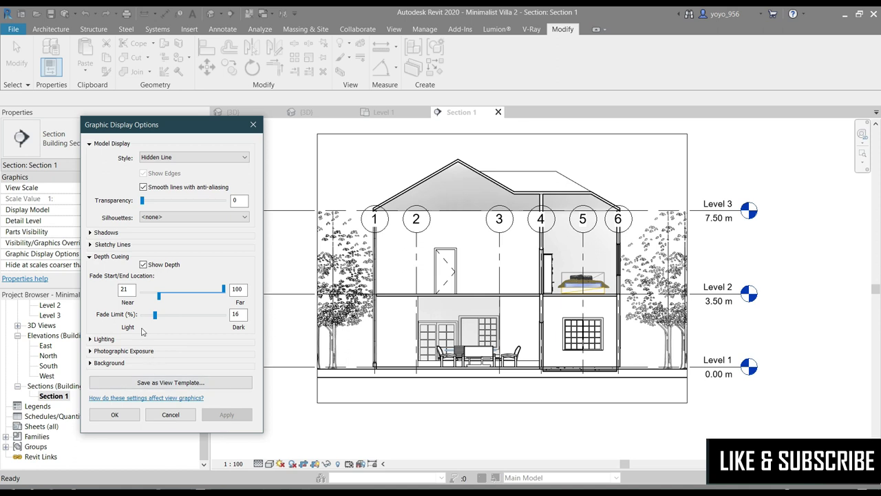
left_click(89, 256)
Apply lighting of sun 46, ambient light 28 and shadows 70
left_click(90, 269)
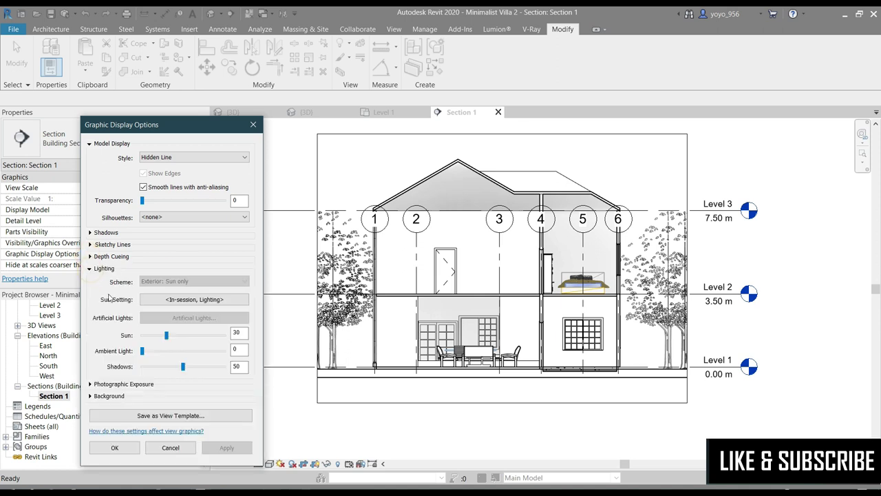
left_click_drag(166, 336, 178, 337)
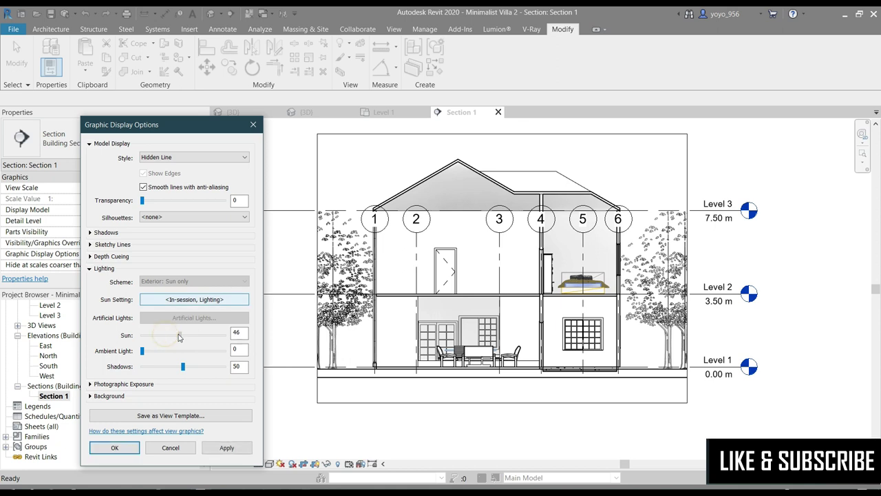
left_click(246, 452)
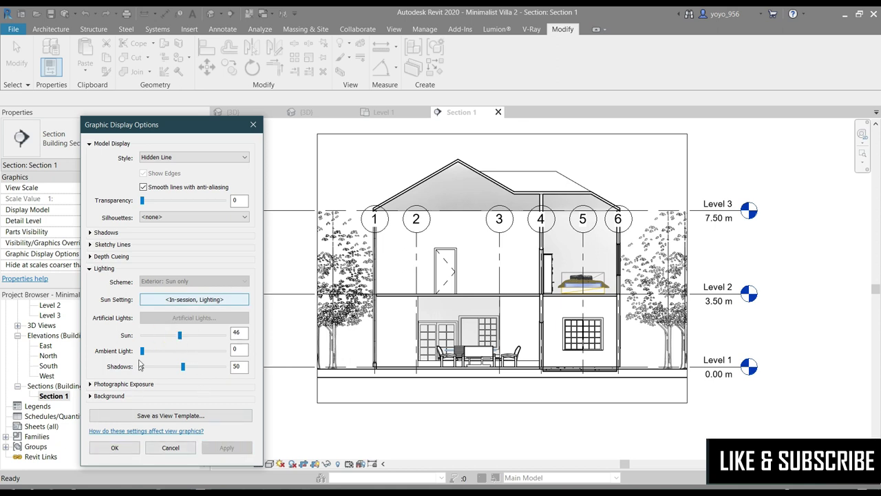
left_click_drag(142, 350, 159, 351)
left_click(231, 449)
left_click_drag(183, 367, 199, 366)
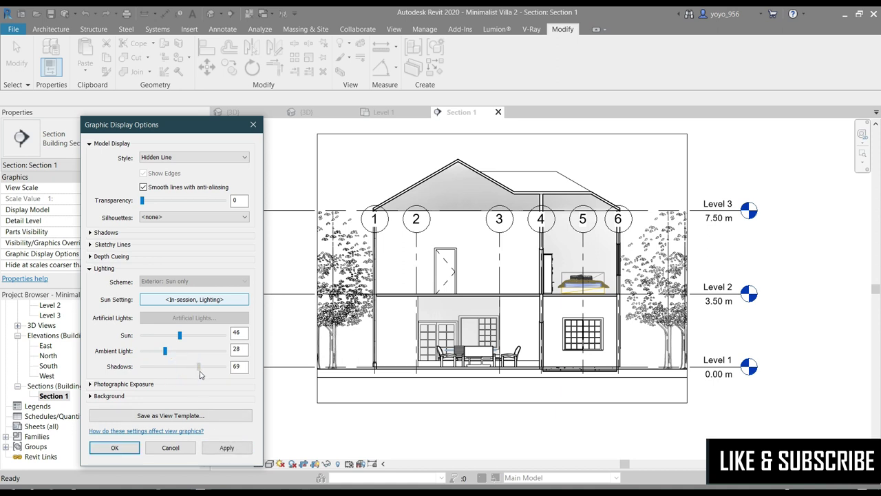
left_click(229, 449)
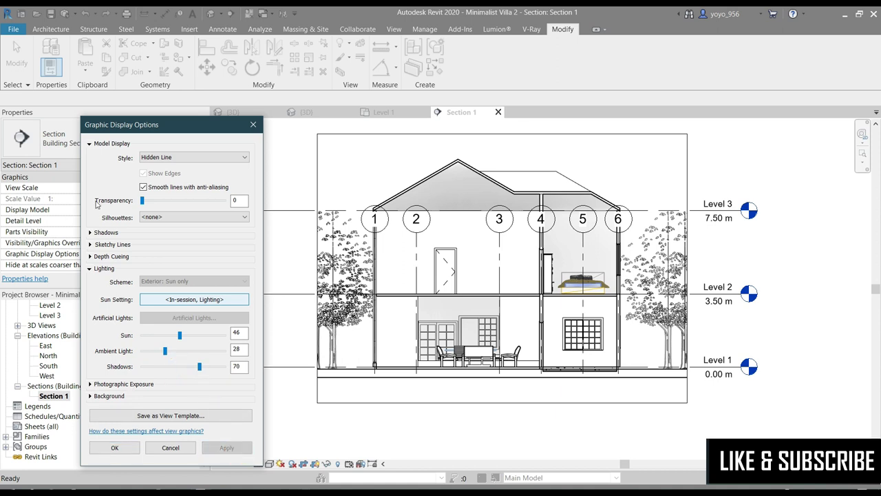
left_click(90, 270)
left_click(91, 280)
left_click(91, 280)
left_click(90, 292)
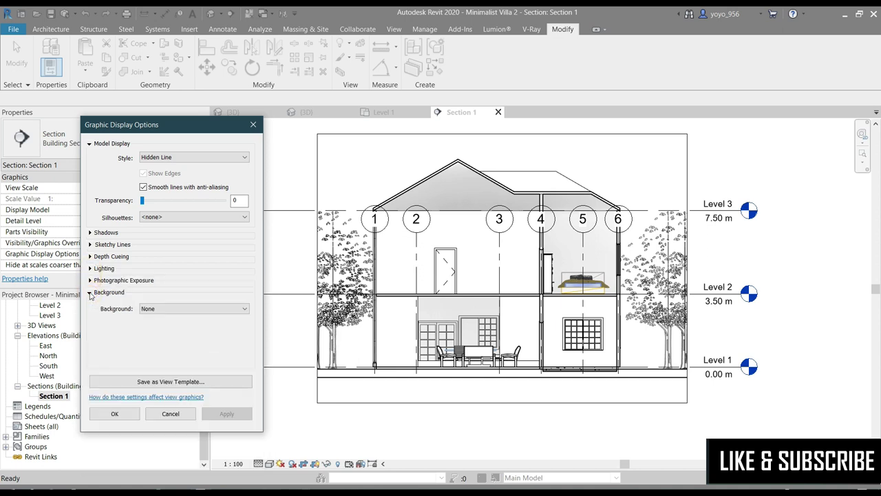
Apply a Sky background to the section view
left_click(182, 309)
left_click(155, 326)
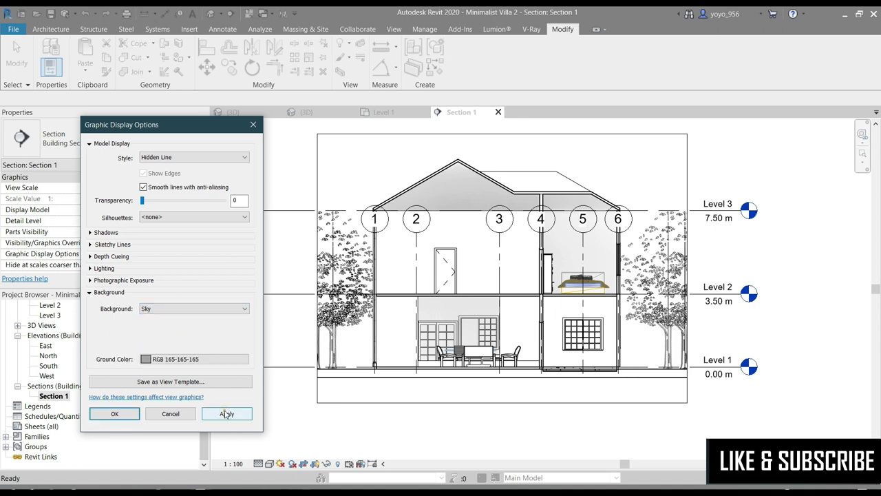
left_click(226, 414)
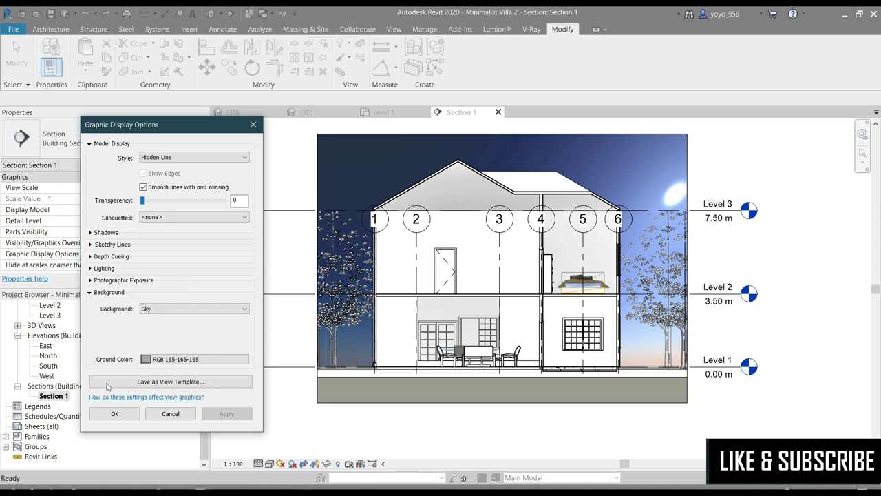
Try model transparency 37 and 6, return it to 0, and confirm the settings
left_click_drag(144, 200, 172, 200)
left_click(226, 414)
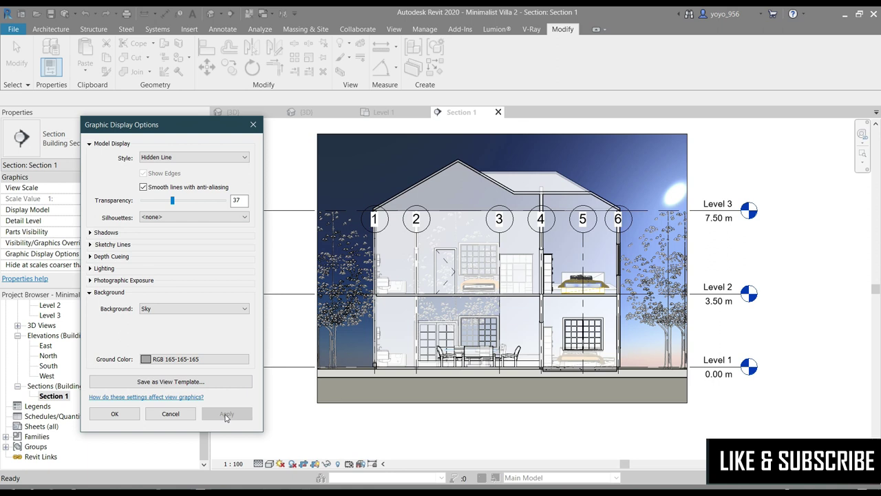
left_click_drag(173, 200, 146, 200)
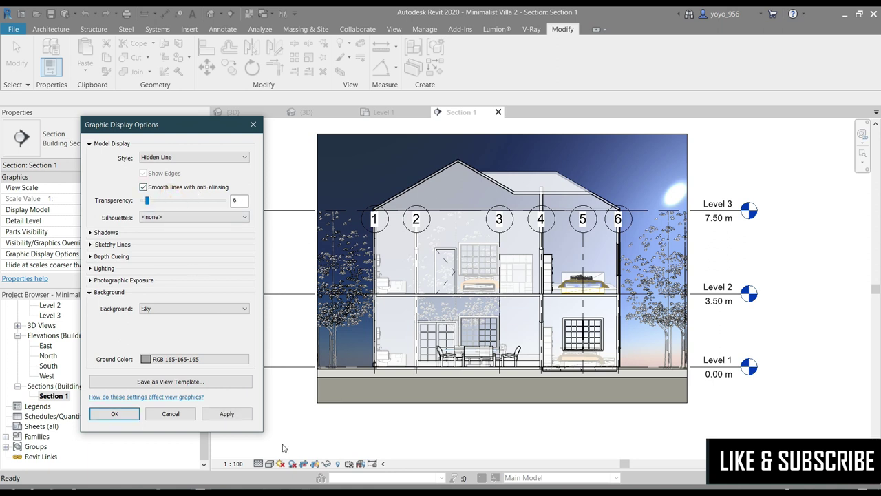
left_click(231, 415)
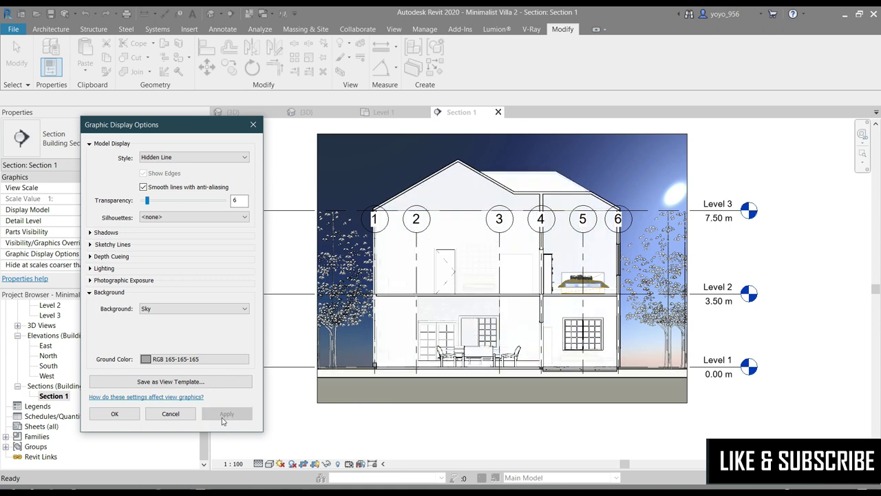
left_click_drag(147, 201, 141, 201)
left_click(238, 414)
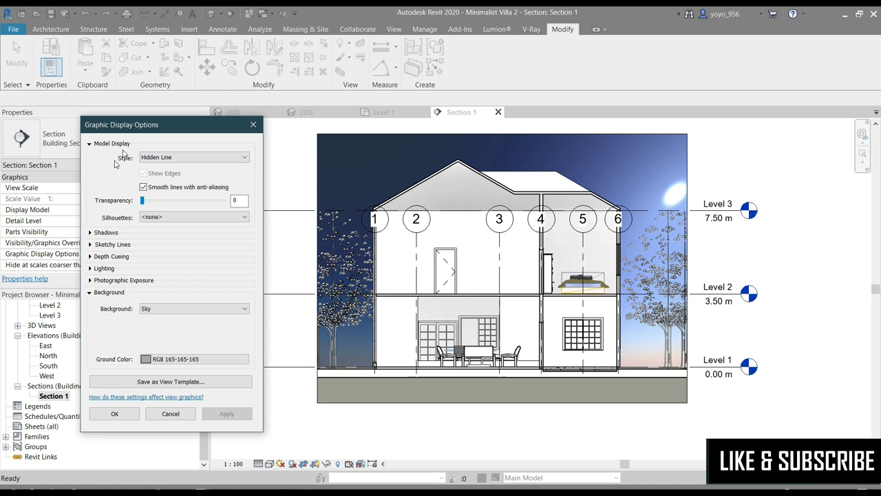
left_click(114, 414)
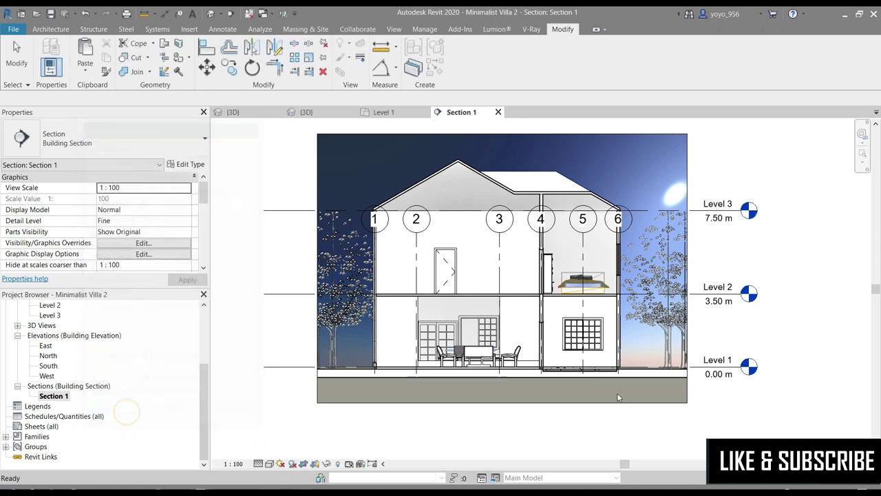
Export Section 1 as an image using PNG for both shaded and non-shaded views
left_click(14, 32)
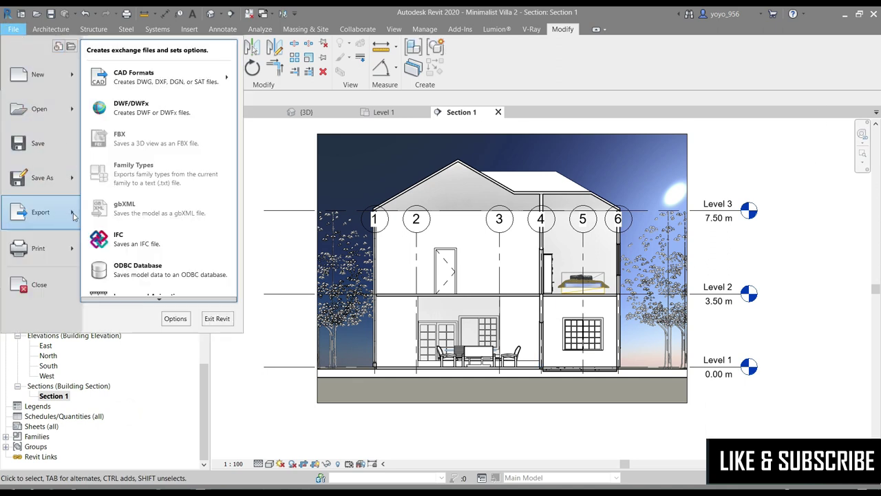
mouse_move(41, 212)
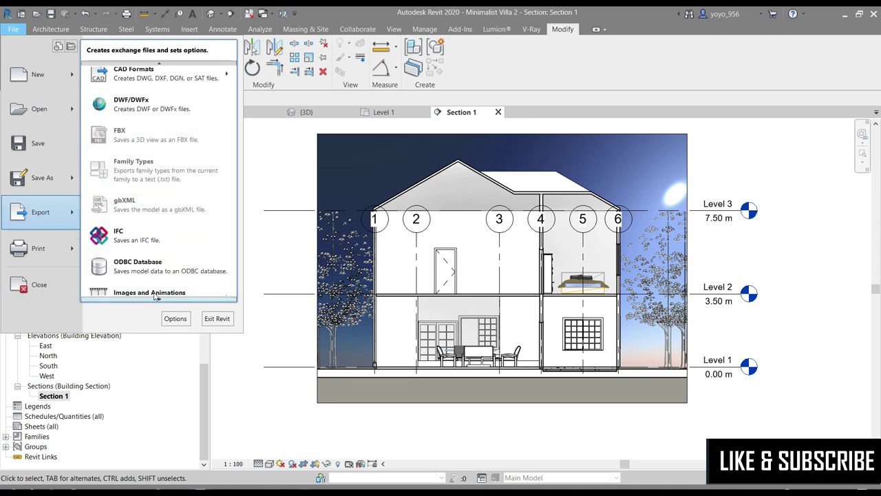
mouse_move(158, 280)
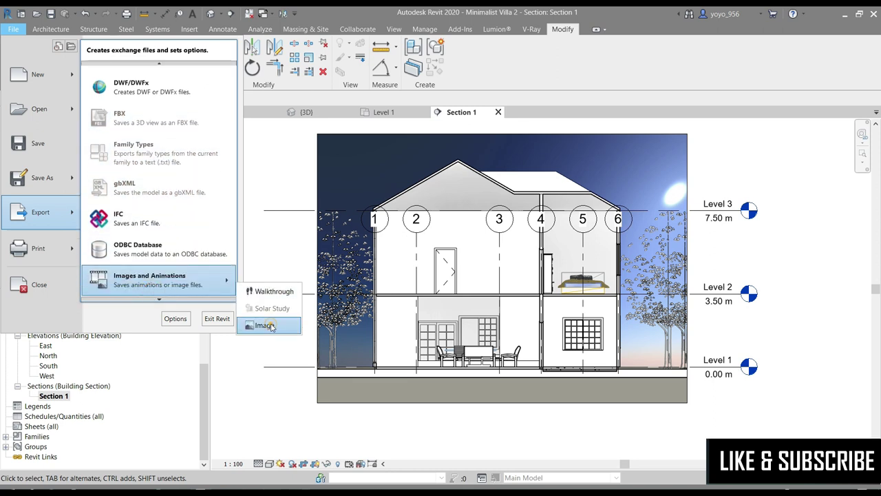
left_click(264, 325)
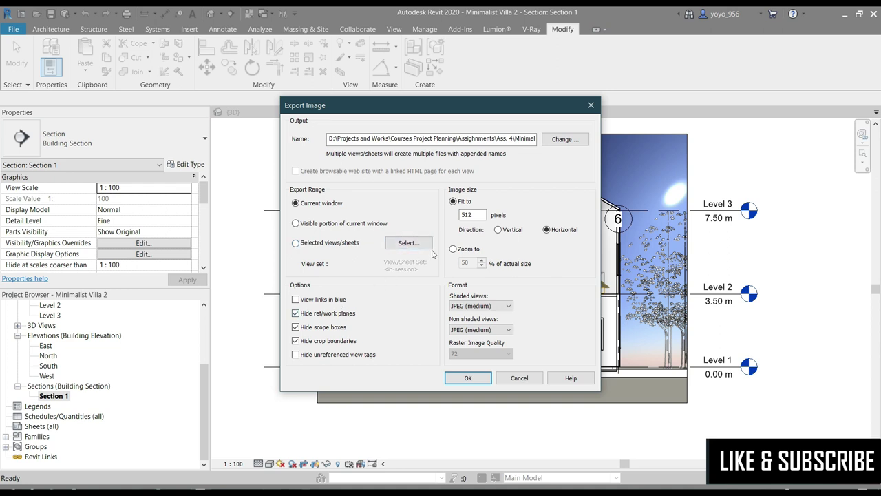
left_click(486, 306)
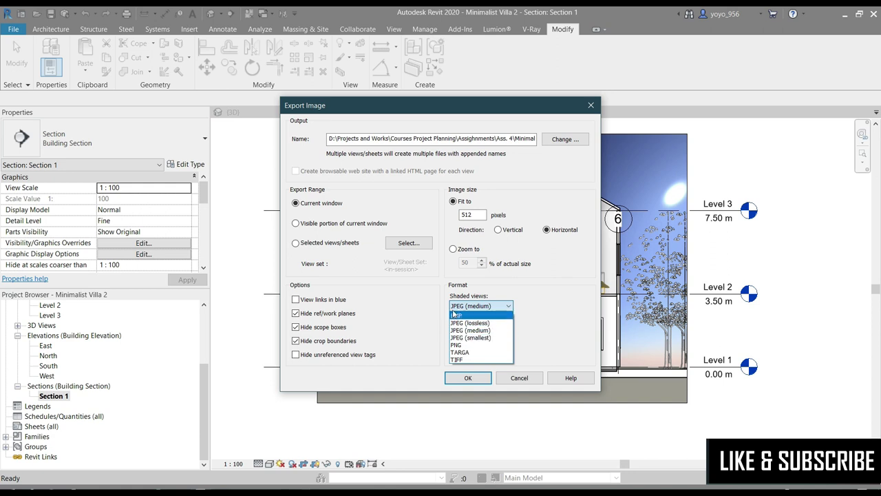
left_click(456, 345)
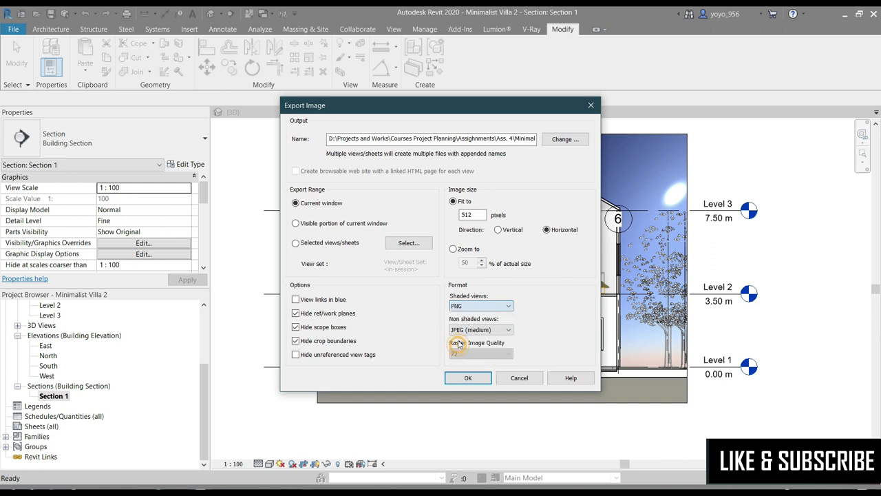
left_click(480, 329)
left_click(458, 369)
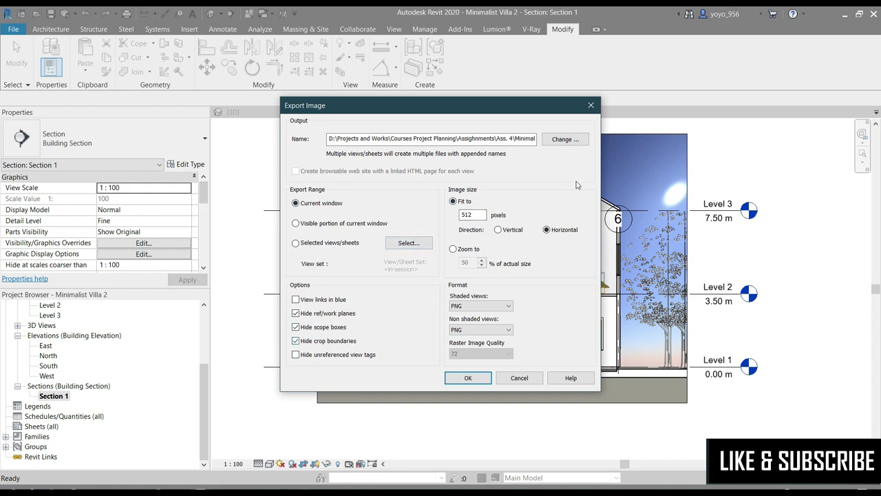
left_click(467, 379)
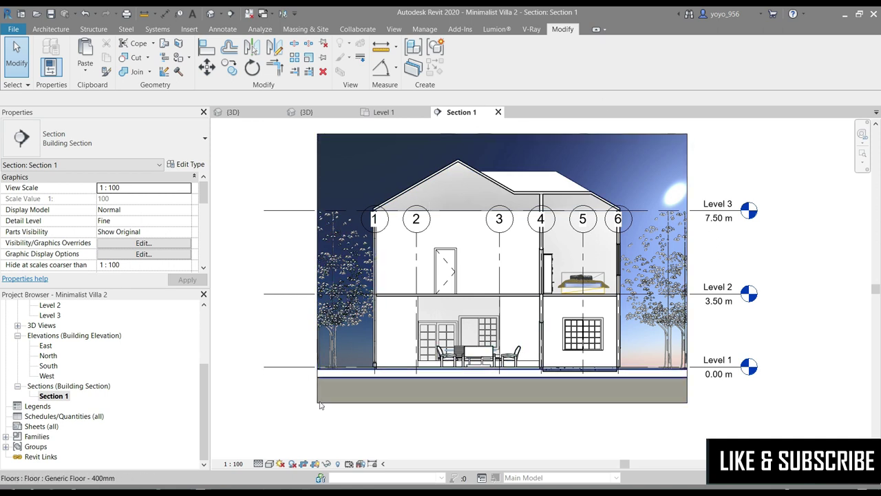
Cycle Section 1 through Realistic, Consistent Colors, Shaded and Wireframe, ending on Hidden Line
left_click(270, 464)
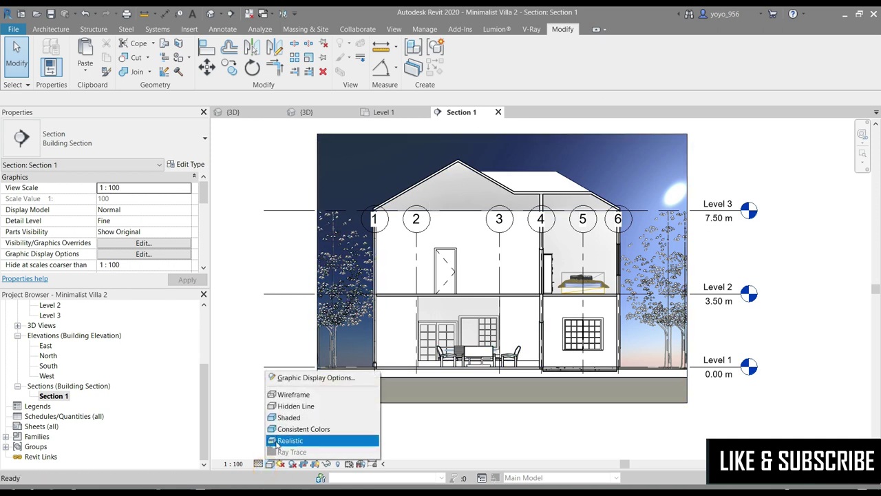
left_click(276, 443)
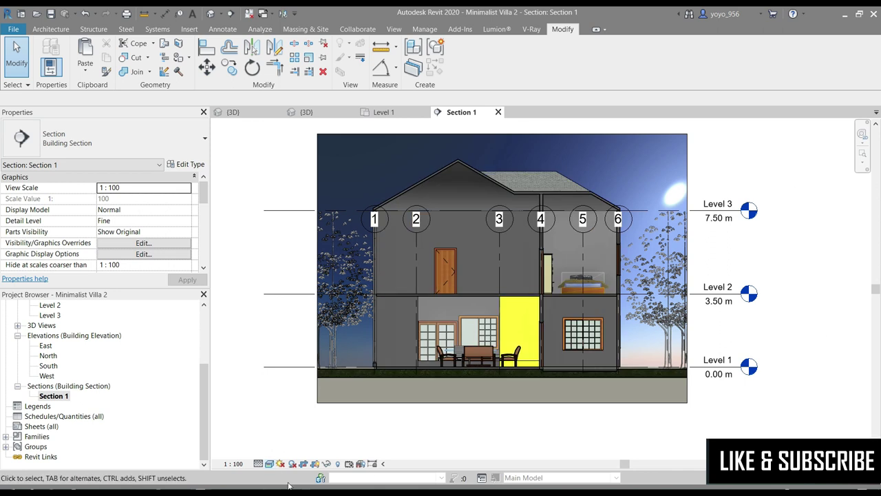
left_click(269, 464)
left_click(282, 430)
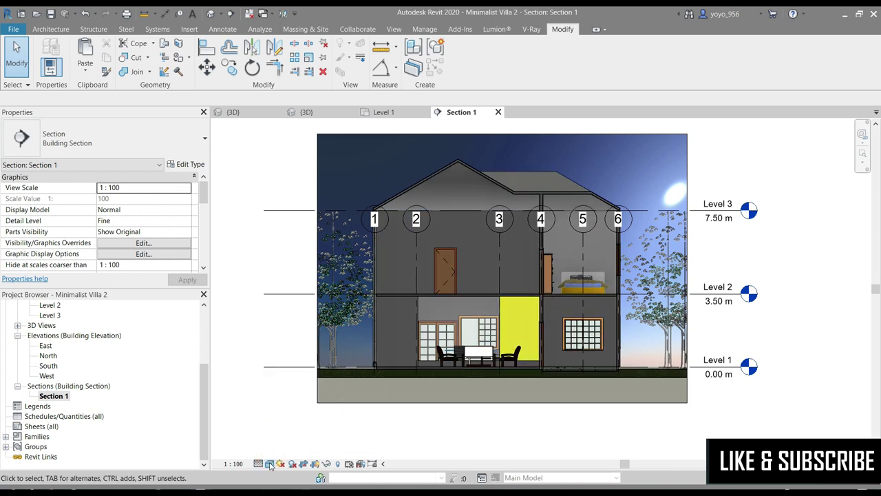
left_click(270, 464)
left_click(289, 416)
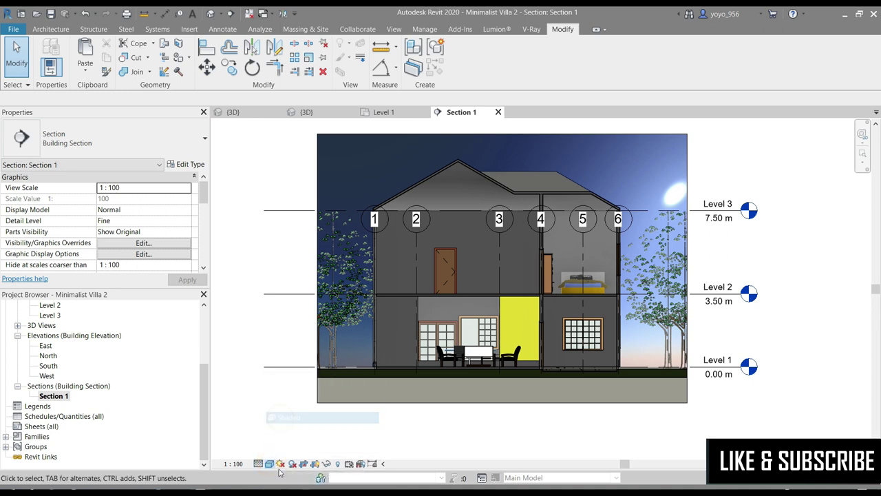
left_click(269, 464)
left_click(287, 411)
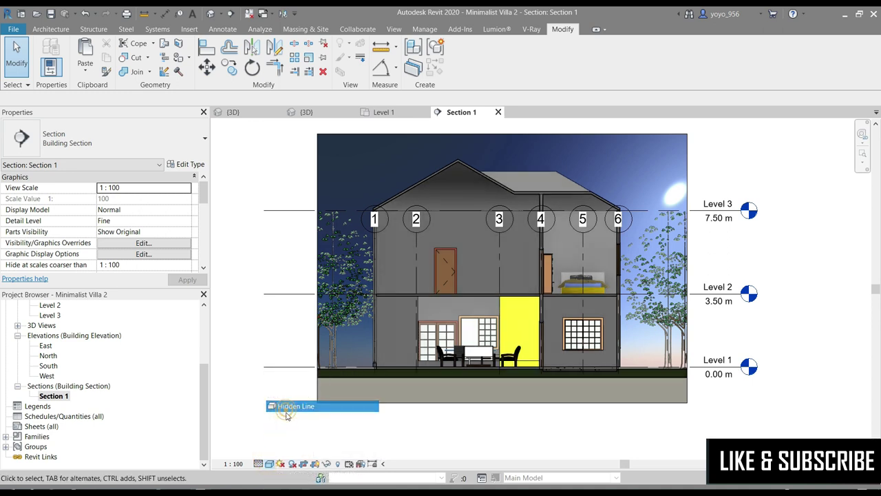
left_click(269, 464)
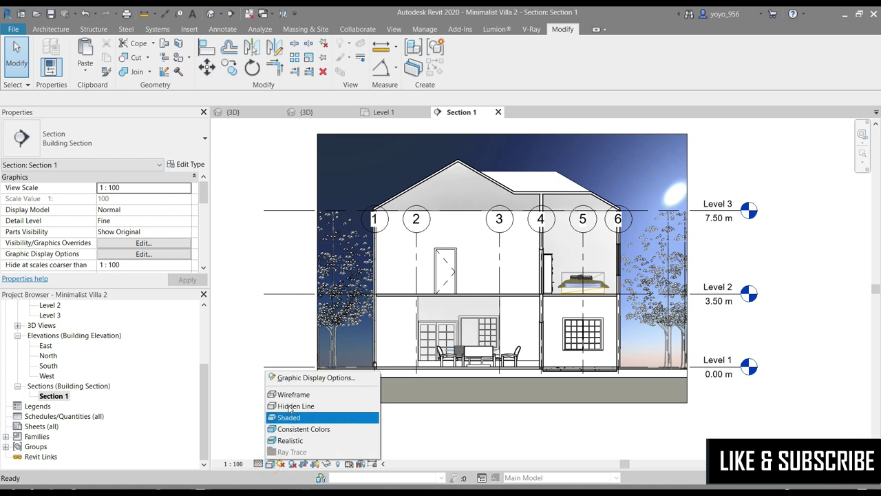
left_click(285, 395)
left_click(269, 464)
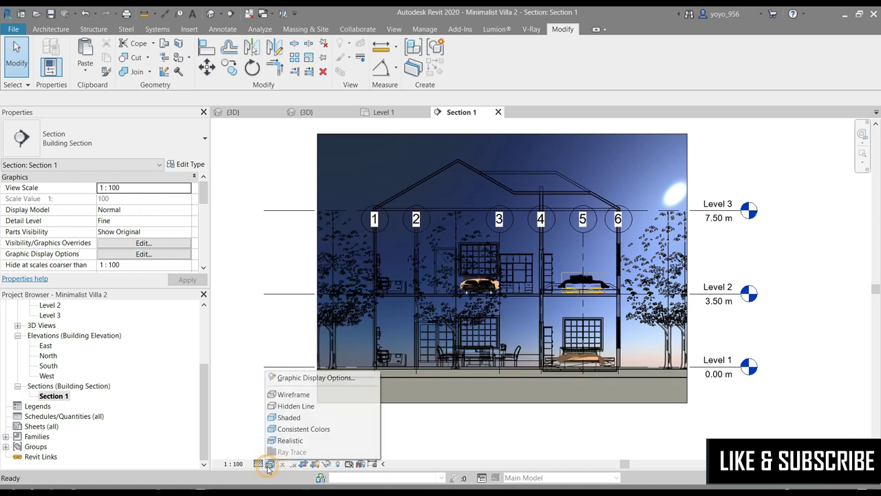
left_click(287, 411)
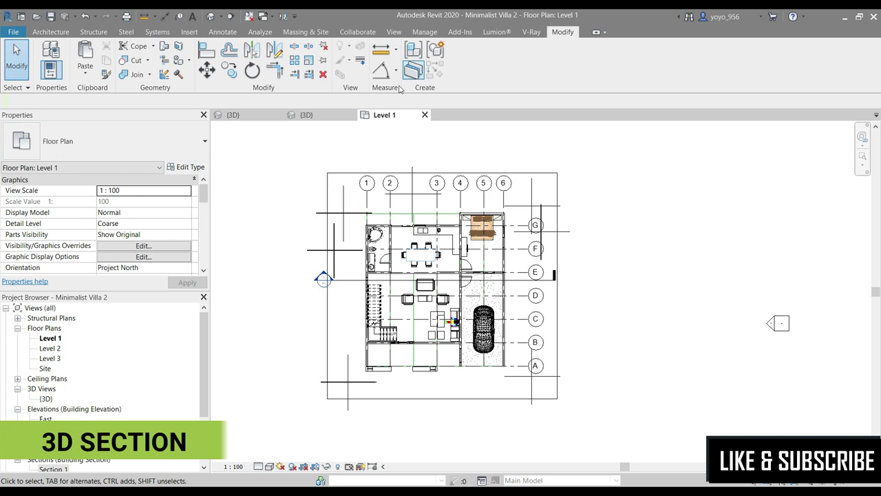
Open the {3D} view, turn the villa to its right and back sides, then select {3D}
left_click(318, 115)
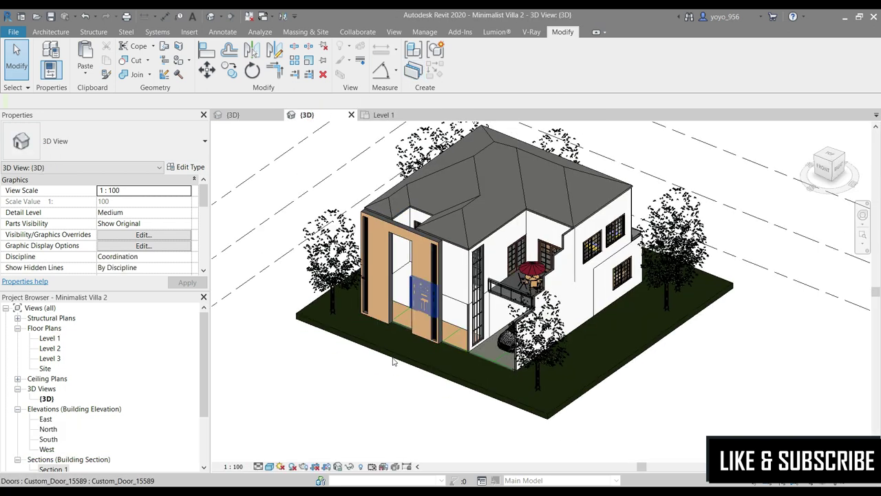
scroll(393, 327, "down", 3)
left_click(835, 166)
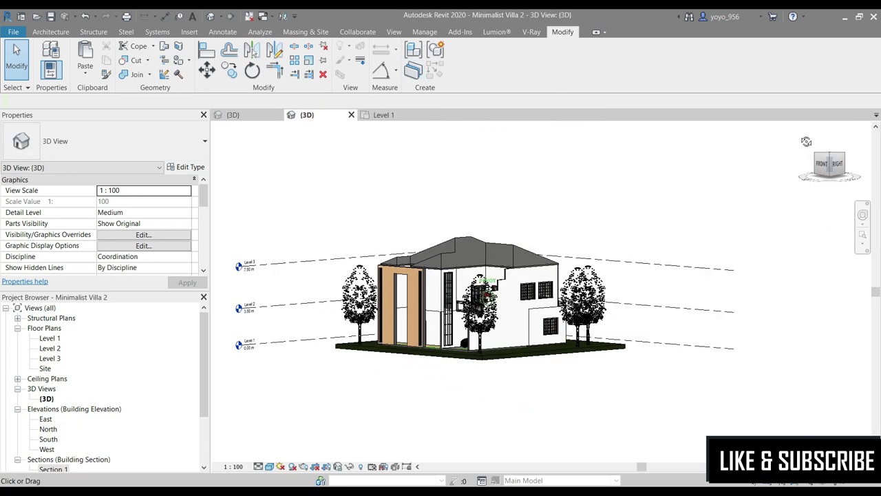
mouse_move(830, 165)
left_mouse_down()
mouse_move(812, 172)
mouse_move(836, 172)
mouse_move(819, 172)
left_mouse_up()
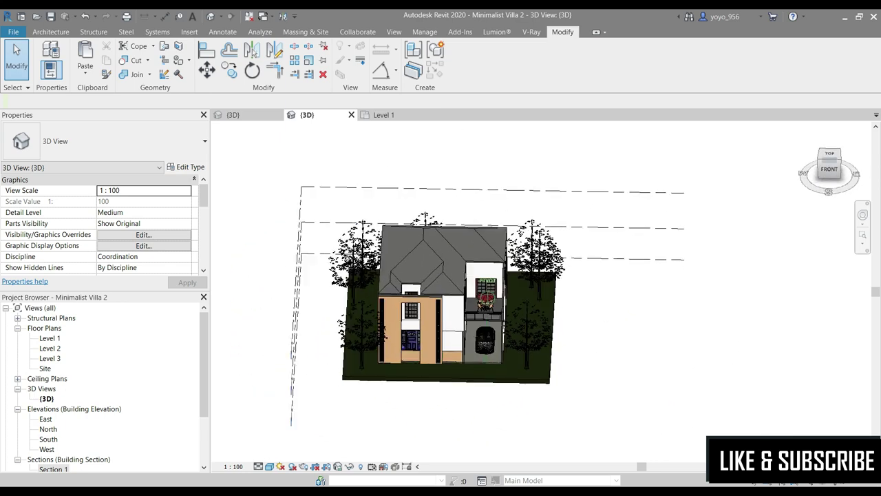
scroll(454, 389, "up", 1)
scroll(455, 389, "up", 1)
scroll(455, 389, "up", 2)
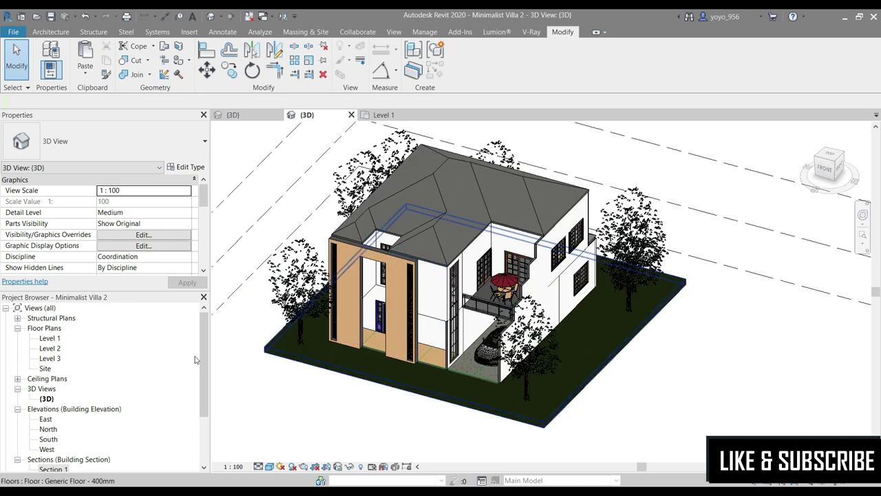
left_click(45, 400)
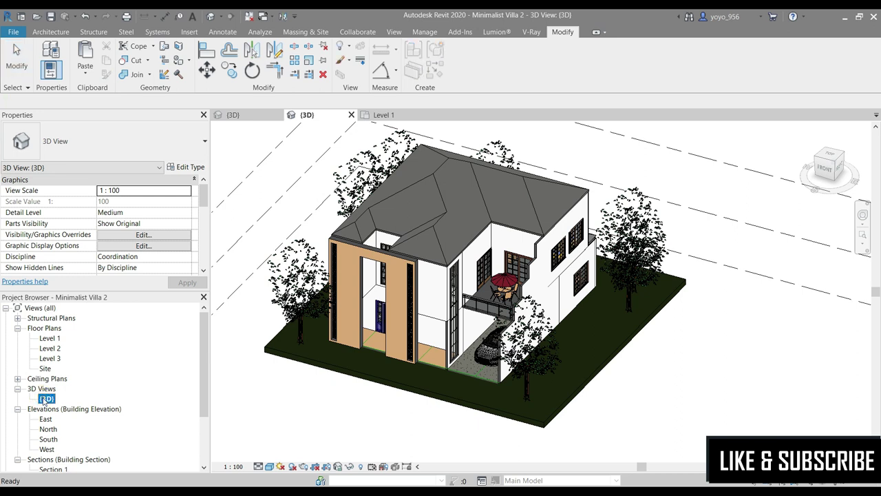
Duplicate the {3D} view and rename the copy to '3D Sec.'
right_click(45, 399)
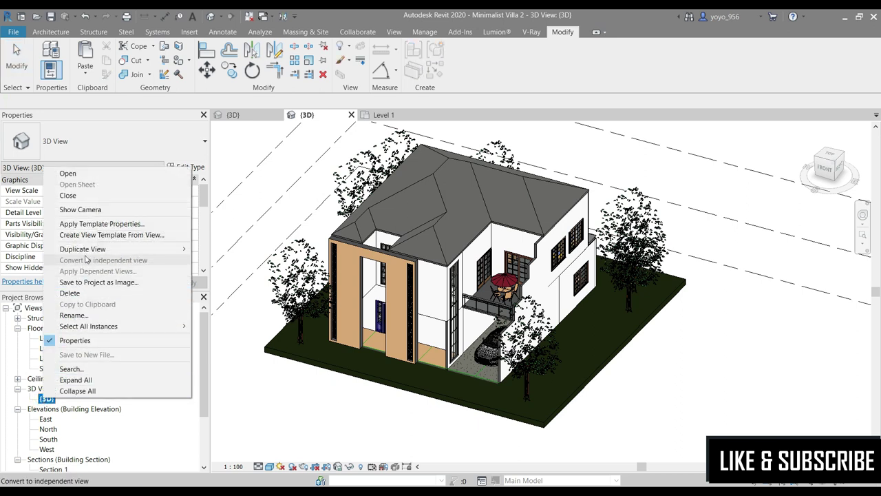
mouse_move(83, 249)
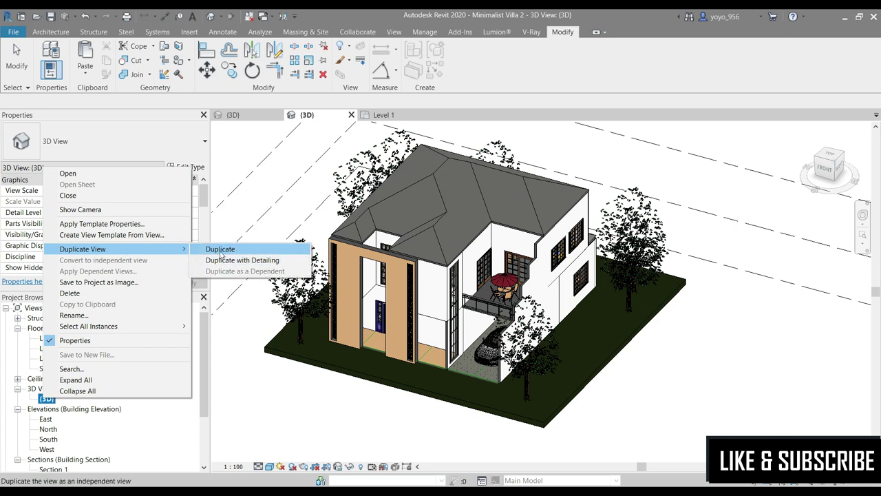
left_click(229, 261)
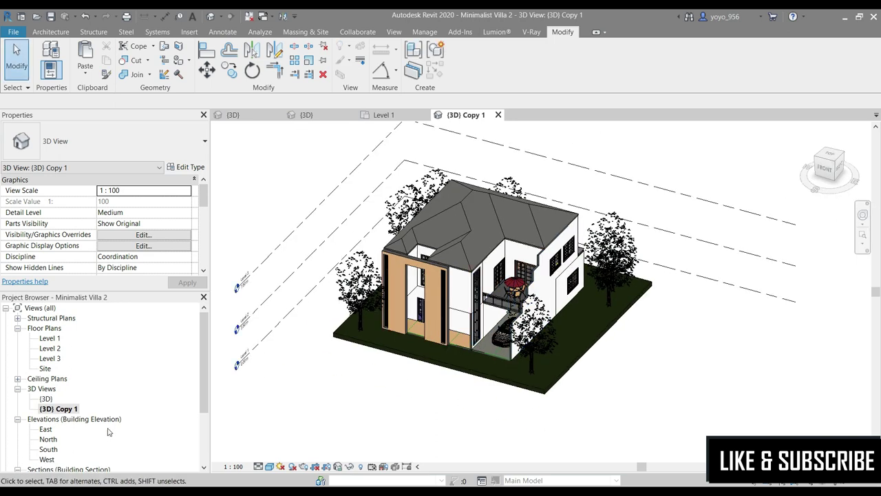
right_click(64, 411)
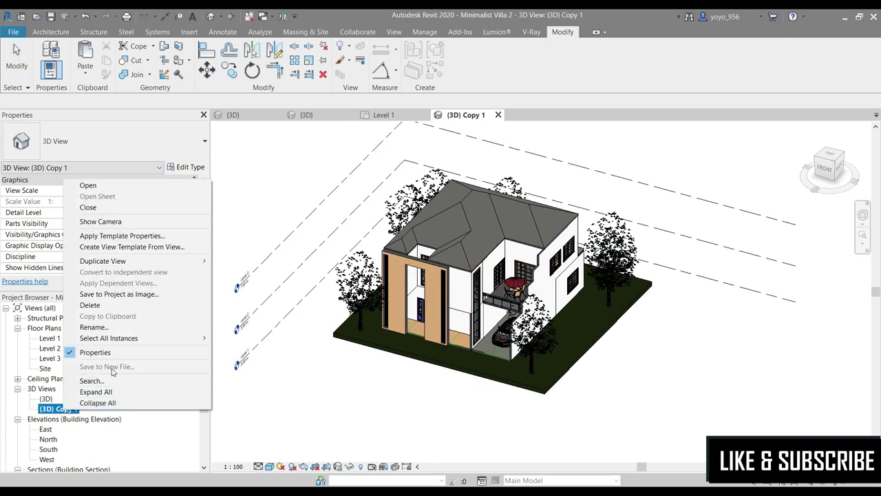
left_click(104, 329)
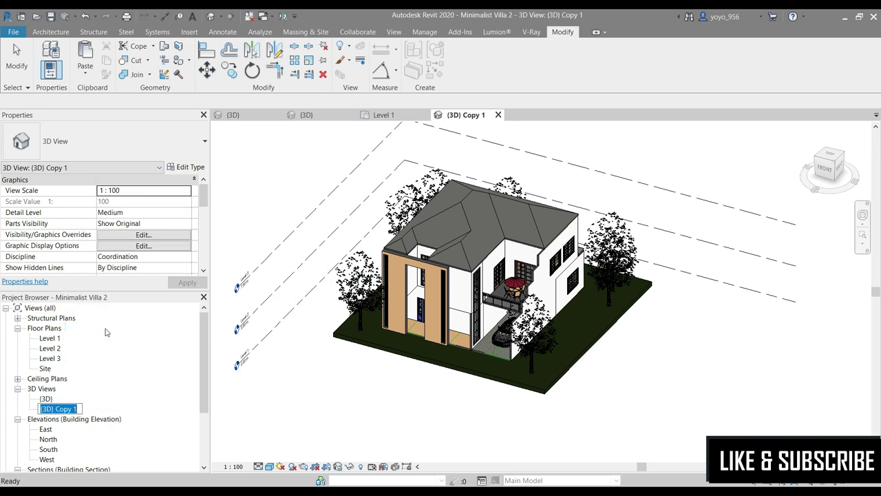
type("3D Sec.")
key("Return")
left_click(52, 400)
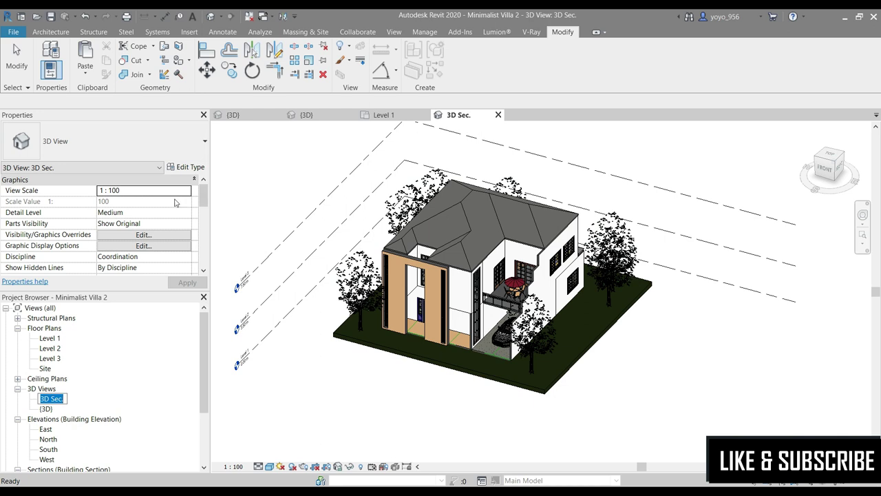
Check Section Box under Extents for 3D Sec., then select the box around the villa
scroll(124, 208, "down", 1)
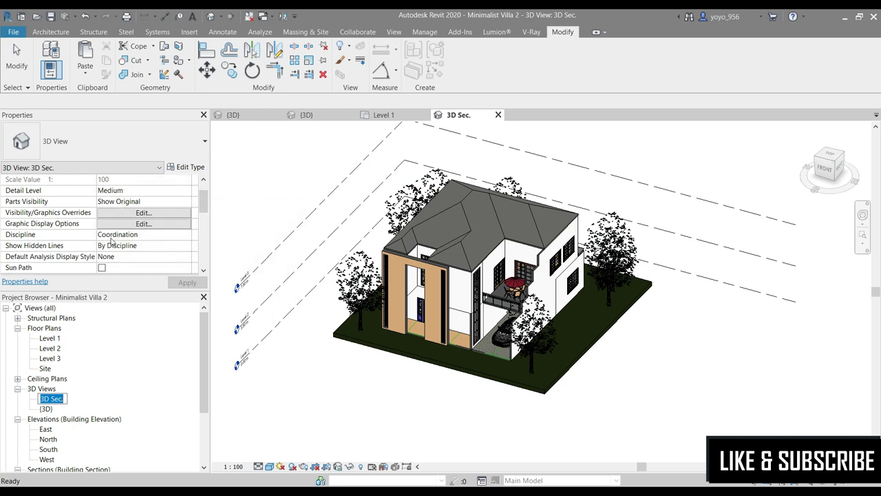
scroll(113, 241, "down", 2)
scroll(69, 244, "down", 2)
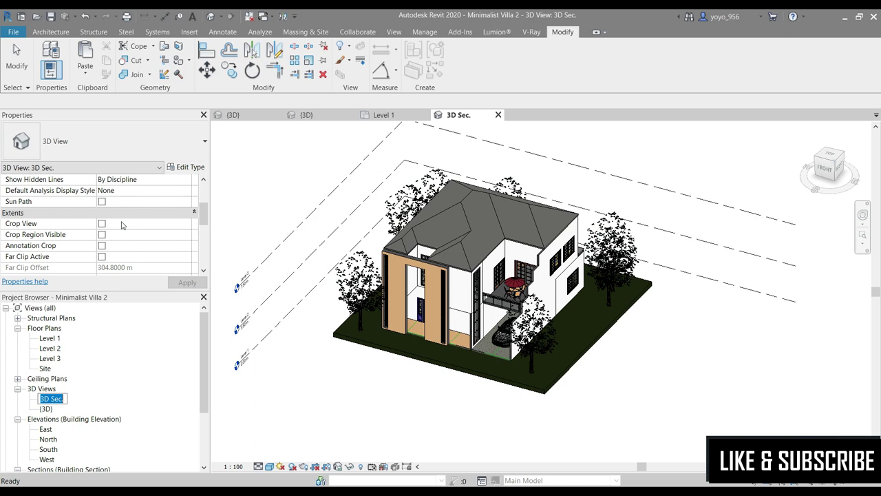
scroll(131, 248, "down", 2)
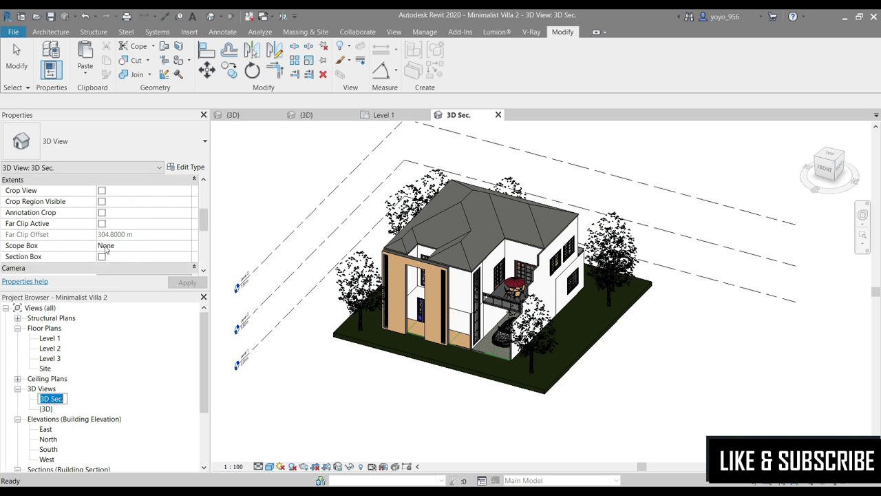
left_click(102, 258)
scroll(441, 331, "down", 1)
scroll(441, 330, "down", 1)
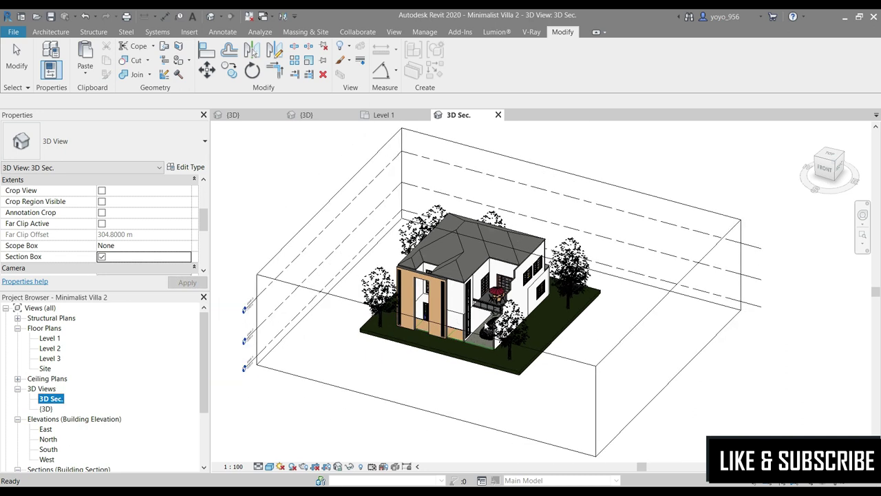
scroll(442, 330, "down", 1)
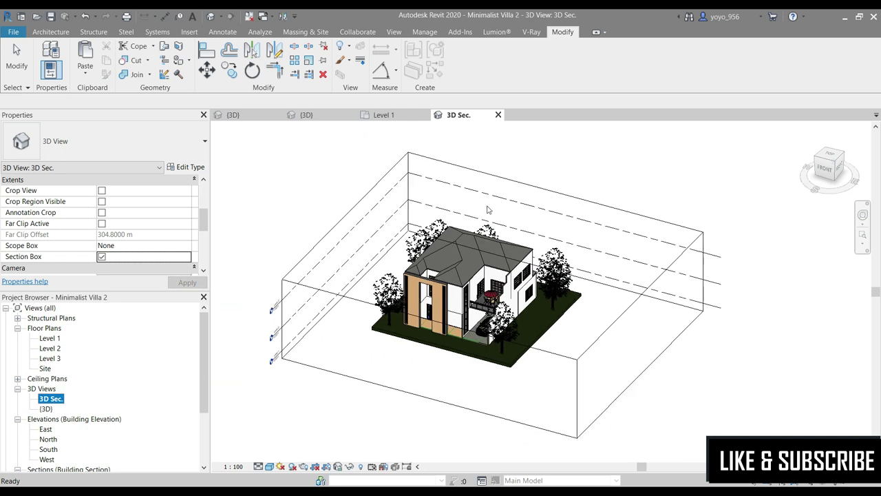
left_click(306, 257)
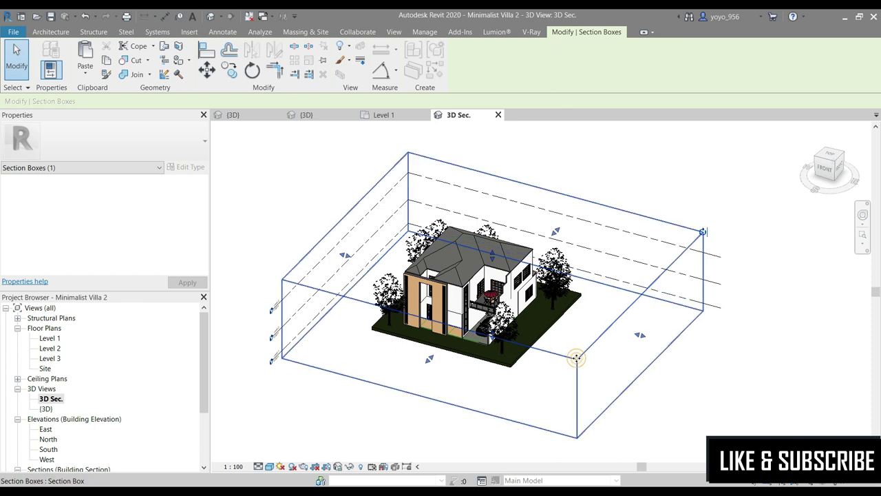
scroll(558, 175, "up", 1)
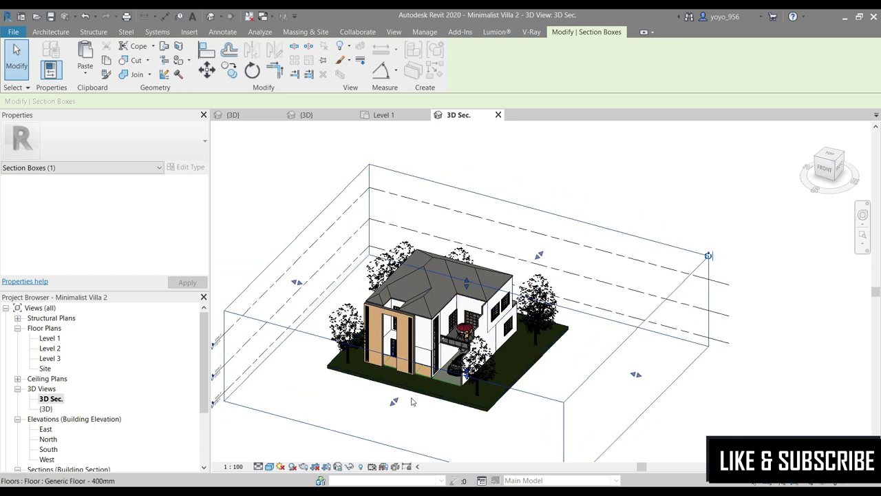
left_click(384, 115)
left_click(349, 281)
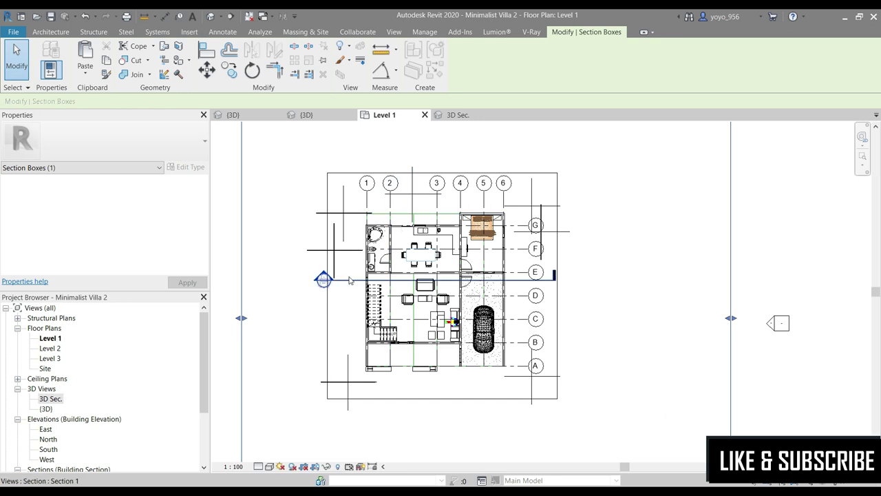
left_click(454, 115)
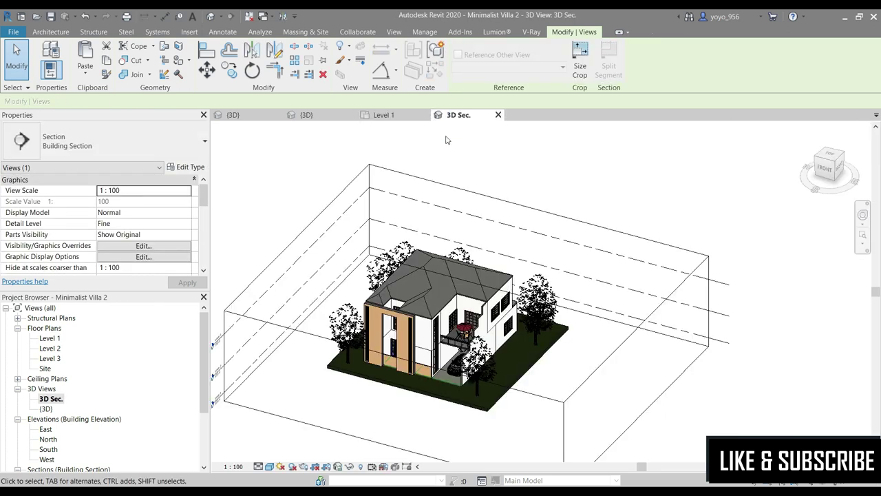
left_click(384, 115)
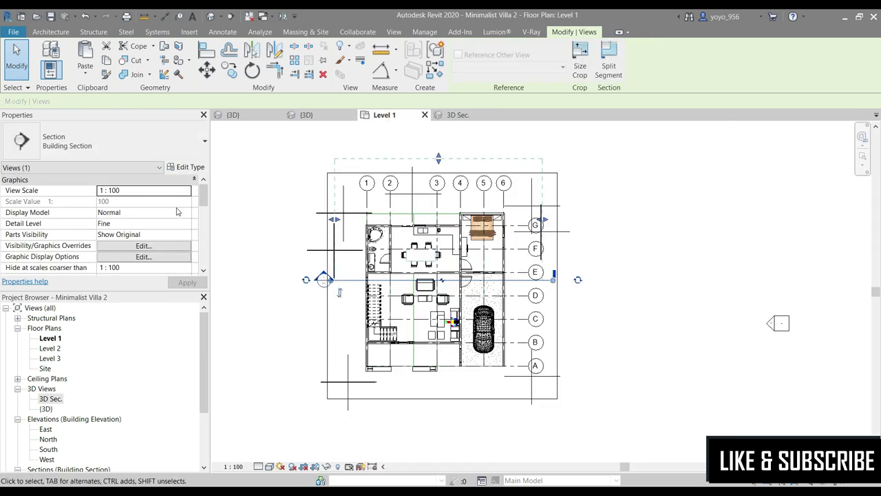
scroll(121, 198, "down", 1)
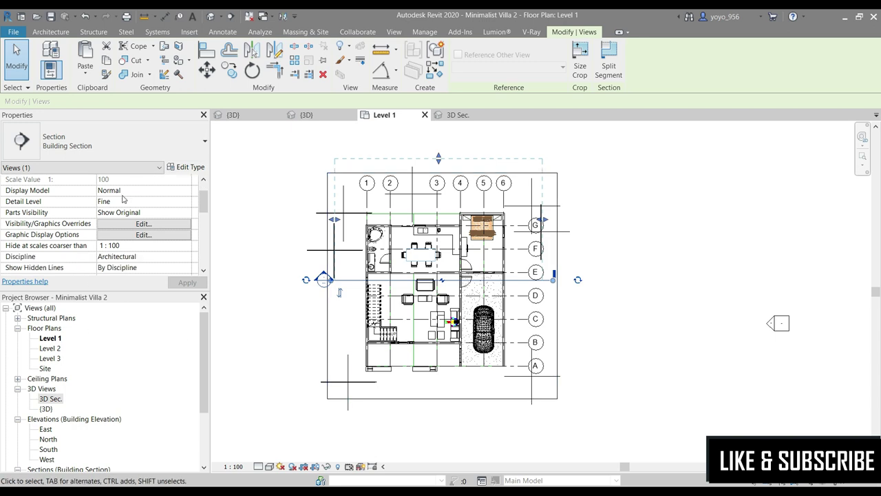
scroll(117, 214, "down", 3)
scroll(58, 240, "down", 1)
scroll(59, 239, "down", 1)
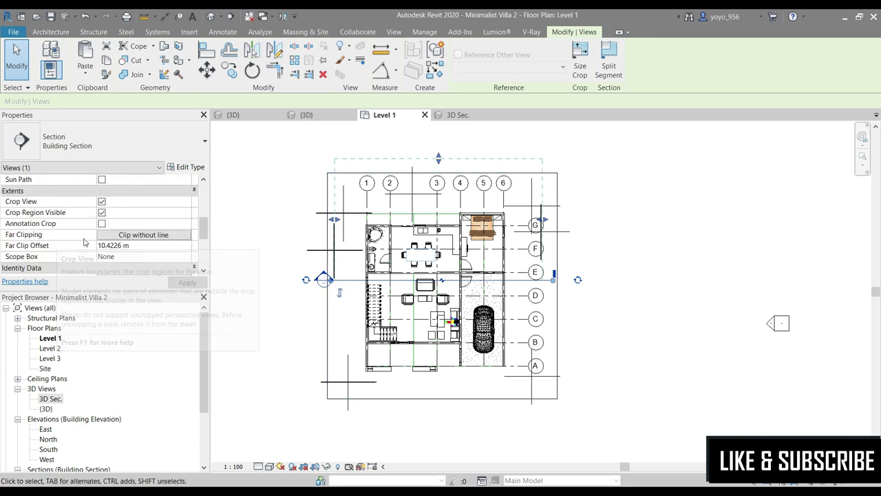
scroll(88, 221, "down", 1)
scroll(40, 241, "down", 1)
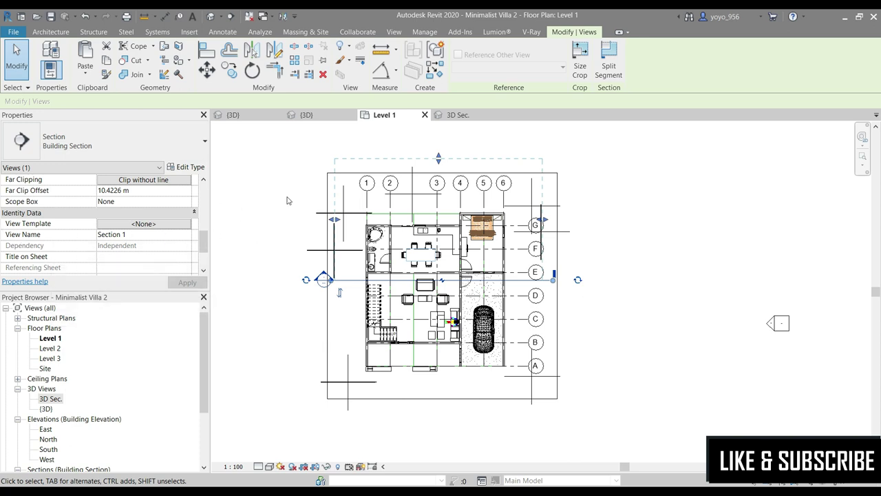
left_click(299, 175)
scroll(105, 231, "down", 1)
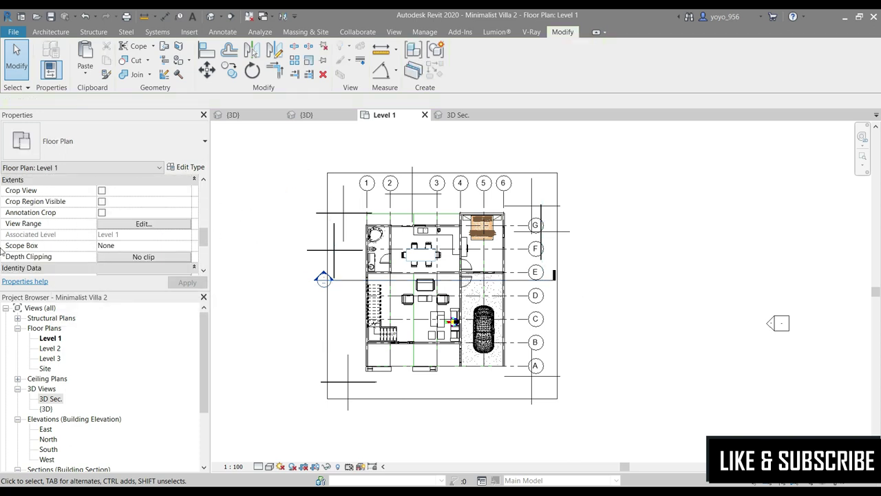
scroll(164, 220, "down", 1)
scroll(66, 255, "down", 1)
scroll(66, 254, "down", 1)
scroll(94, 235, "up", 3)
scroll(94, 234, "up", 1)
scroll(94, 235, "up", 2)
scroll(95, 235, "up", 1)
scroll(93, 235, "down", 2)
scroll(131, 228, "up", 2)
scroll(162, 219, "up", 1)
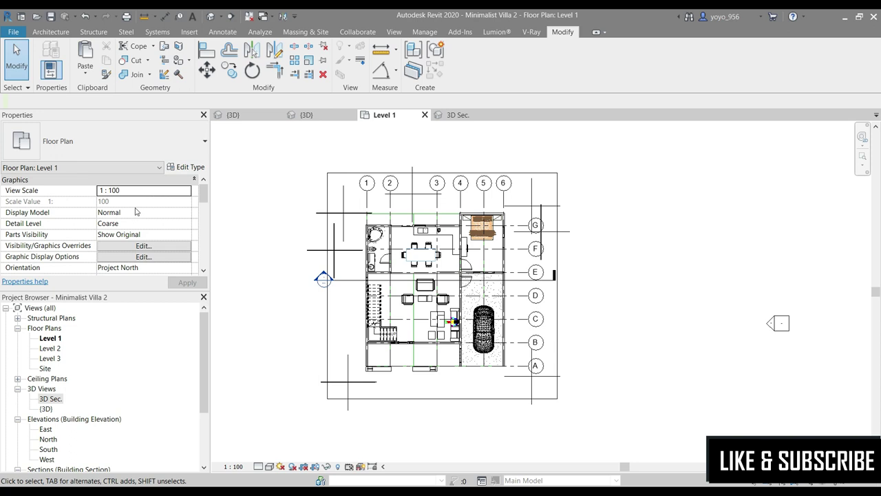
scroll(137, 212, "down", 1)
scroll(136, 212, "down", 2)
scroll(136, 212, "down", 2)
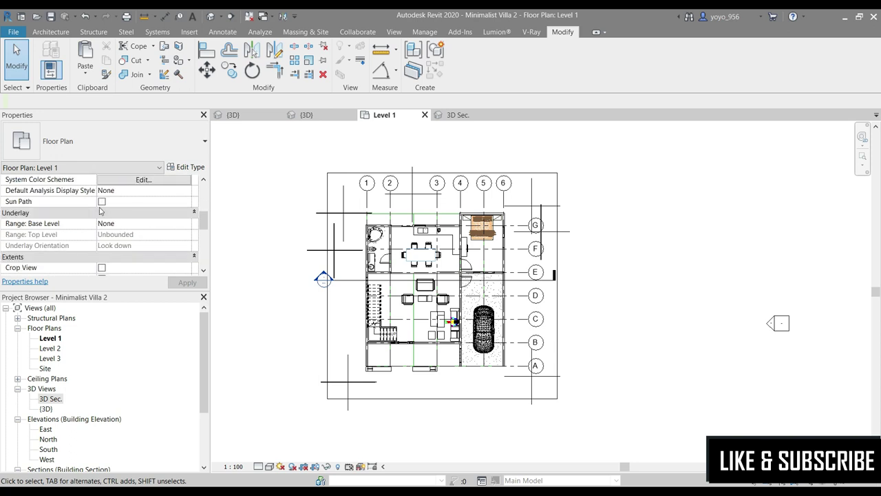
scroll(103, 220, "down", 1)
scroll(107, 255, "down", 1)
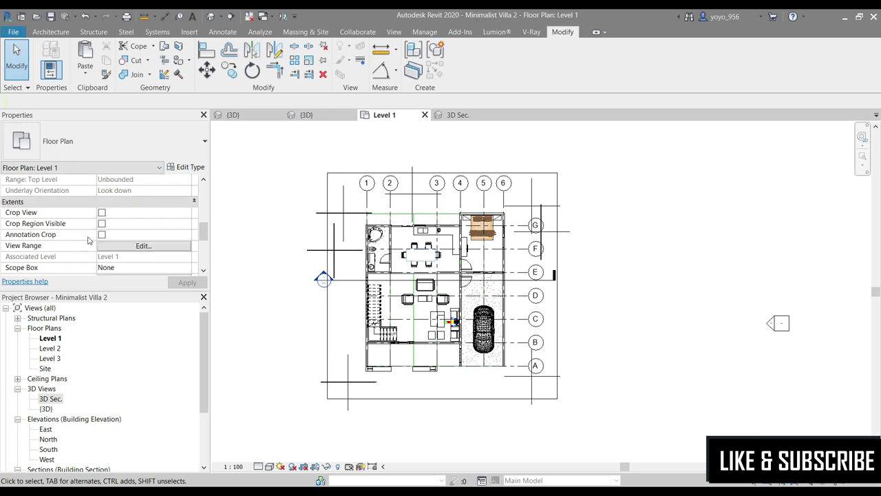
scroll(117, 241, "down", 1)
scroll(82, 262, "down", 2)
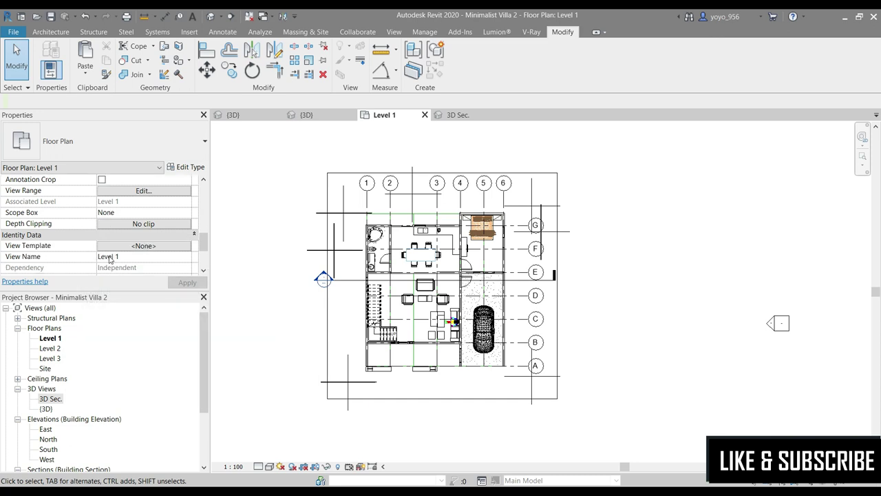
scroll(79, 265, "down", 2)
scroll(96, 248, "down", 1)
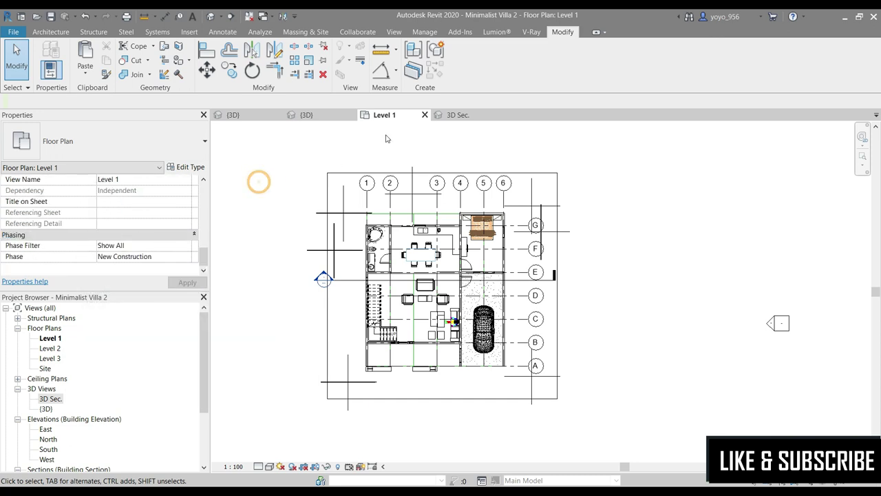
left_click(458, 115)
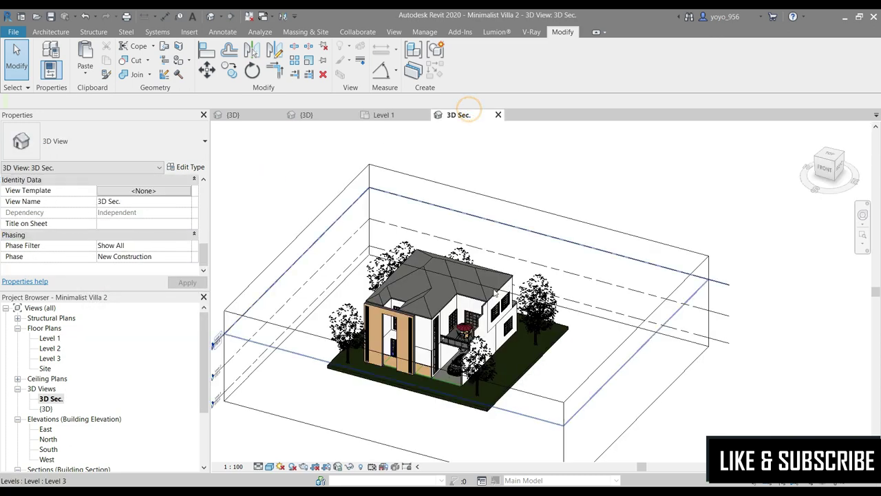
Drag the section box's front face back into the villa and turn the model more frontal
left_click(517, 389)
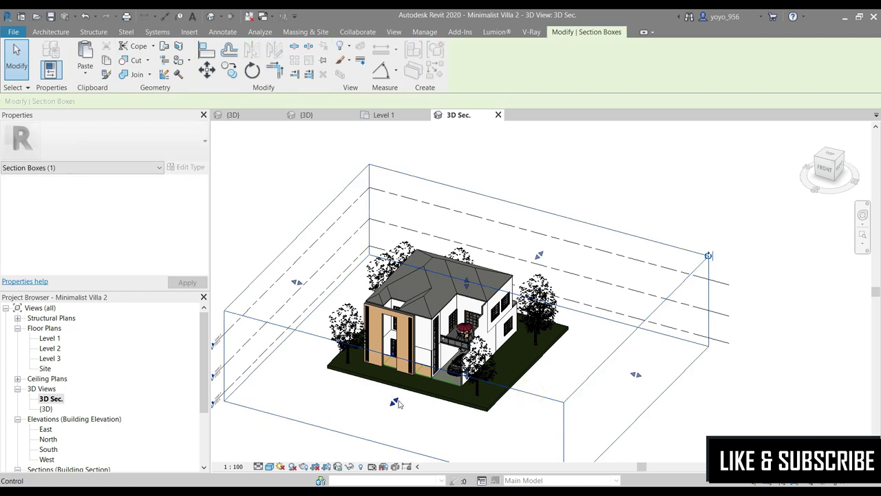
mouse_move(396, 402)
left_mouse_down()
mouse_move(470, 329)
mouse_move(488, 353)
left_mouse_up()
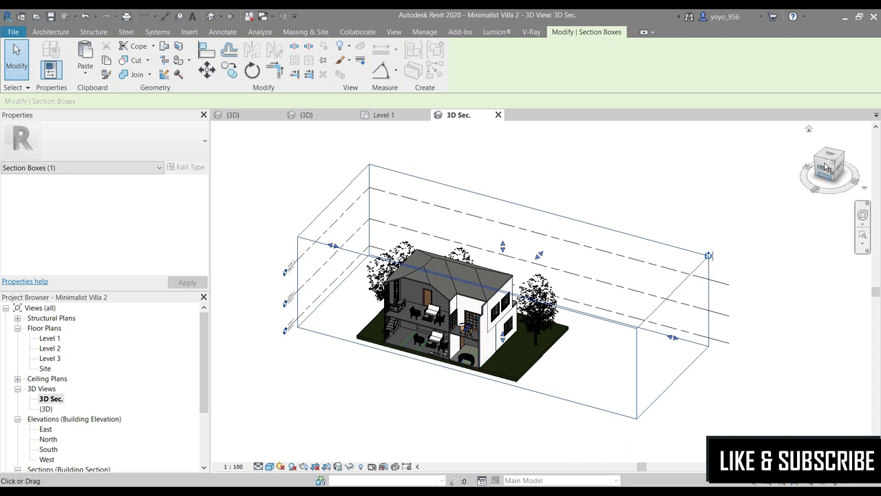
scroll(413, 365, "up", 5)
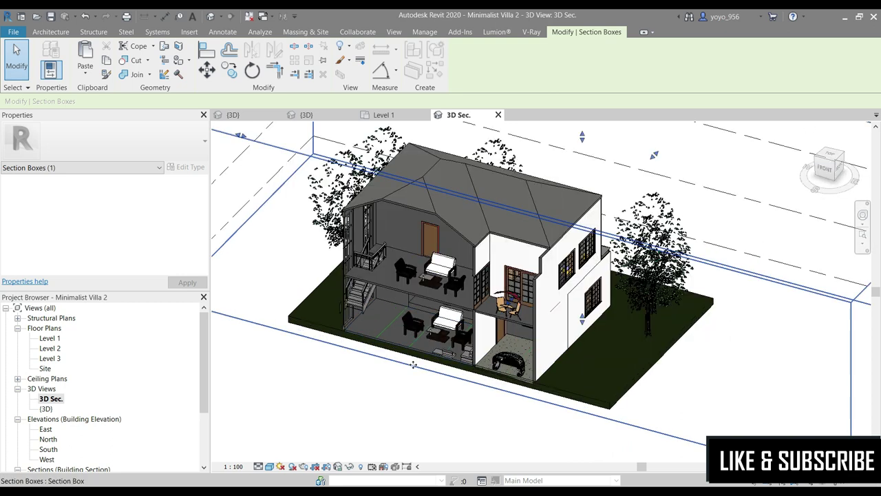
scroll(413, 365, "up", 3)
middle_click_drag(413, 365, 485, 176, "shift")
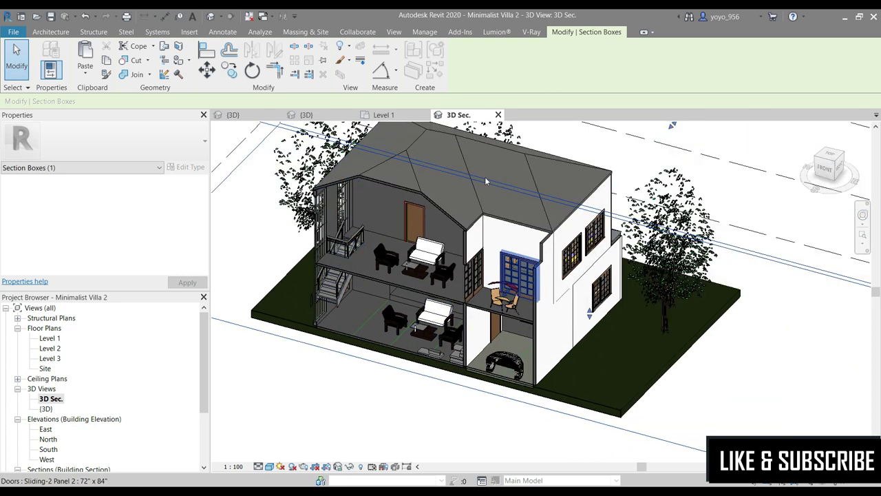
Reopen 3D Sec., reselect its section box, and display it in the Level 1 plan
left_click(384, 114)
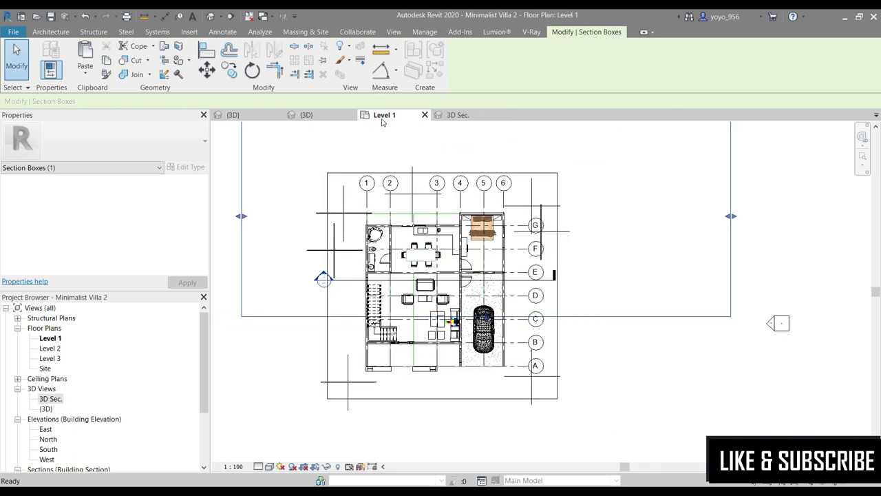
left_click(641, 317)
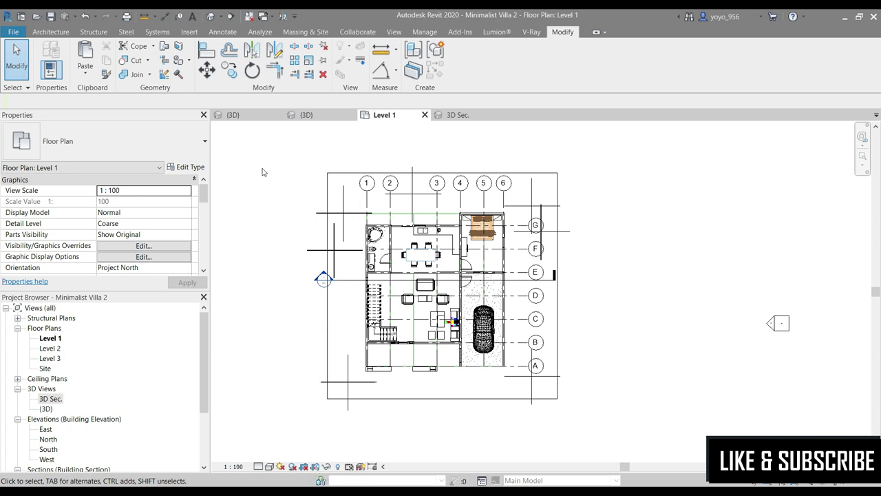
left_click(494, 114)
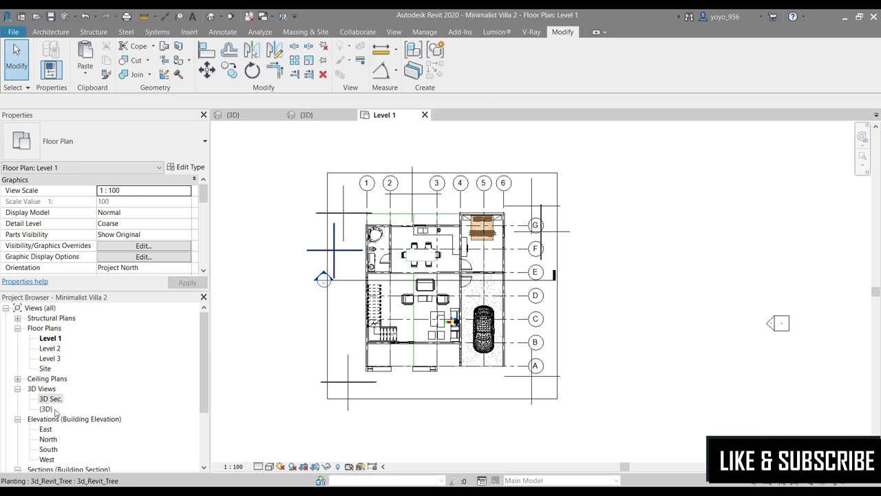
double_click(50, 399)
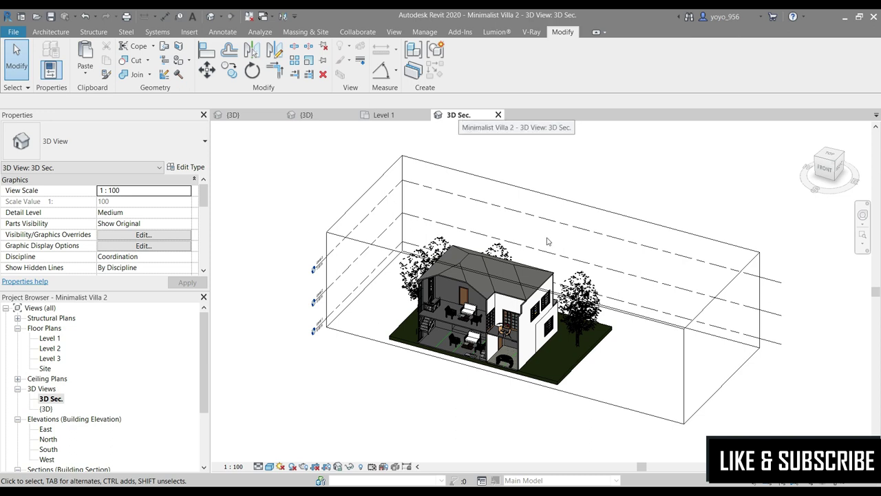
left_click(403, 159)
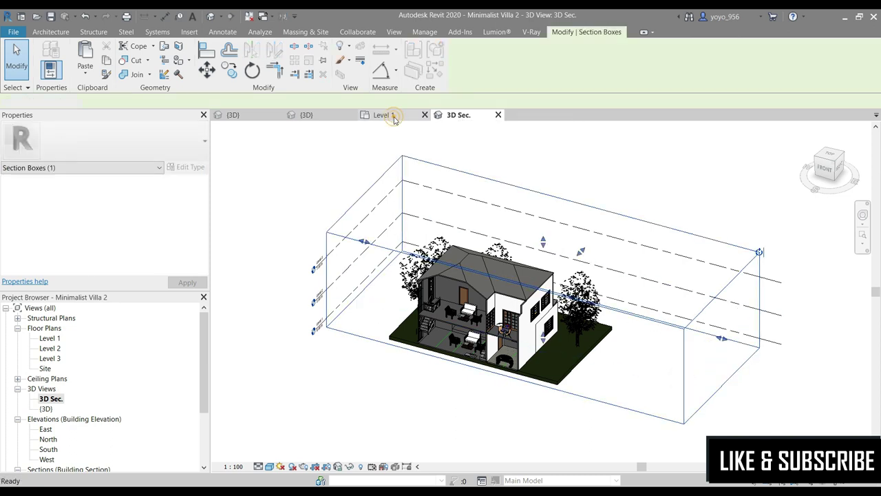
left_click(389, 114)
scroll(441, 318, "up", 3)
scroll(489, 313, "down", 2)
scroll(493, 338, "down", 2)
Move the section box from grid C toward grid E in plan and fine-tune its cut line
left_click(206, 68)
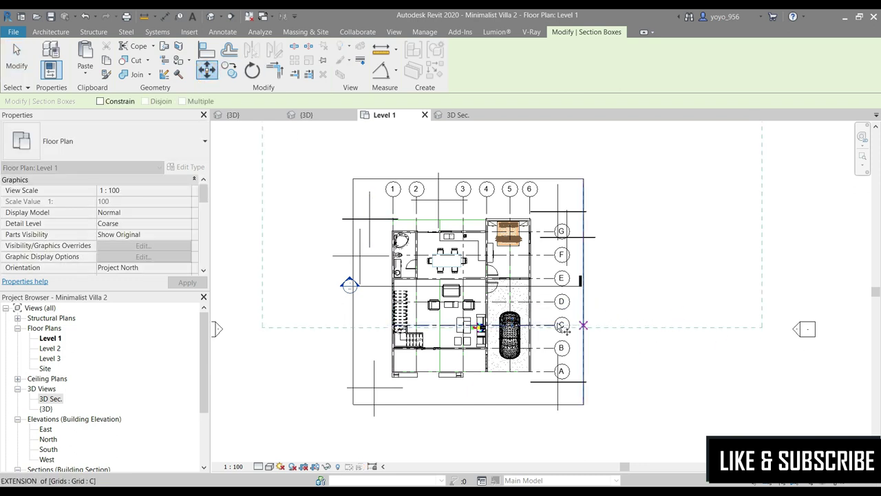
left_click(623, 325)
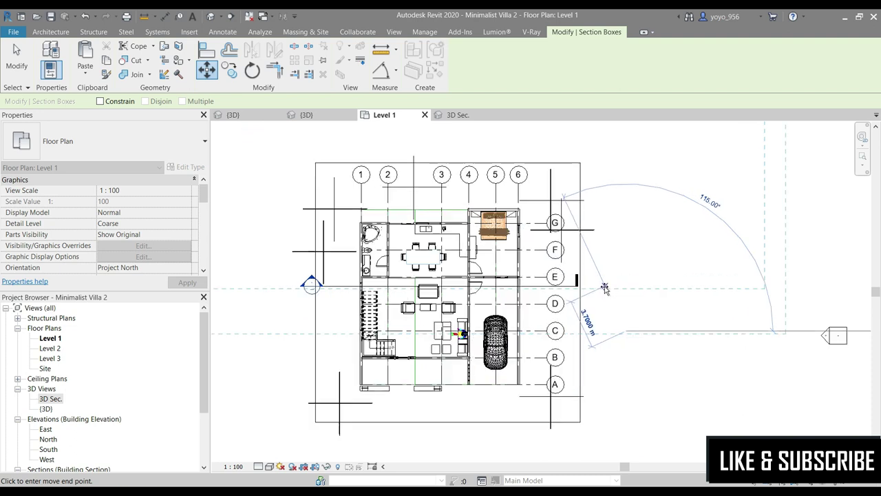
left_click(605, 288)
scroll(606, 312, "up", 2)
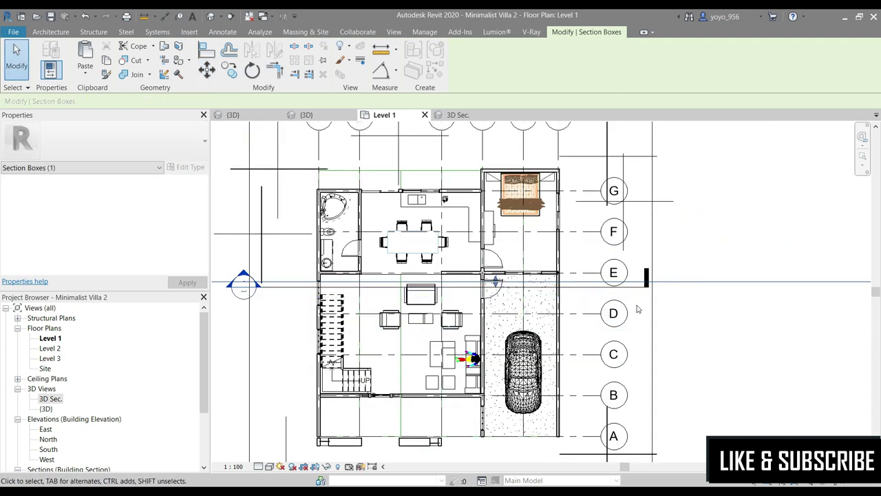
left_click_drag(496, 282, 496, 288)
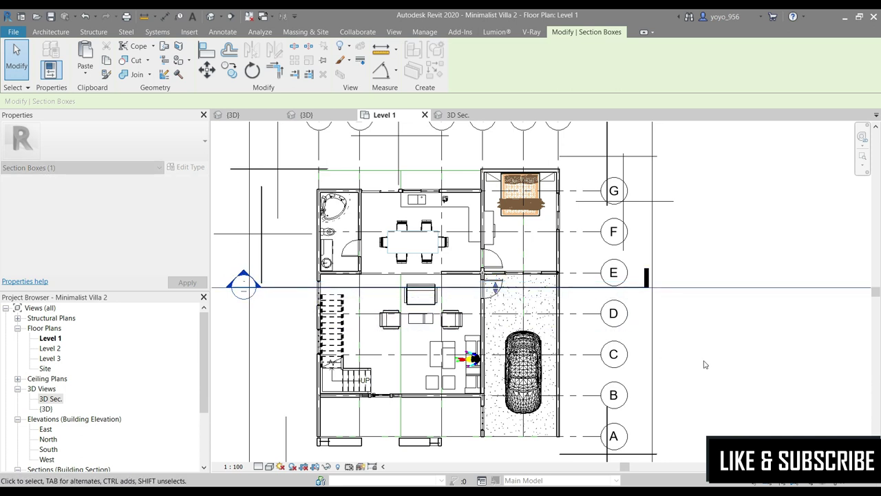
scroll(668, 353, "down", 2)
left_click(361, 358)
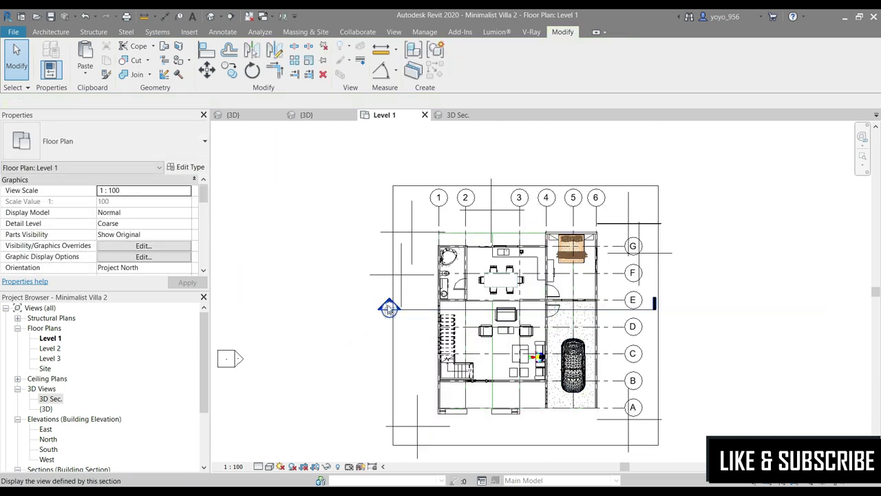
left_click(458, 115)
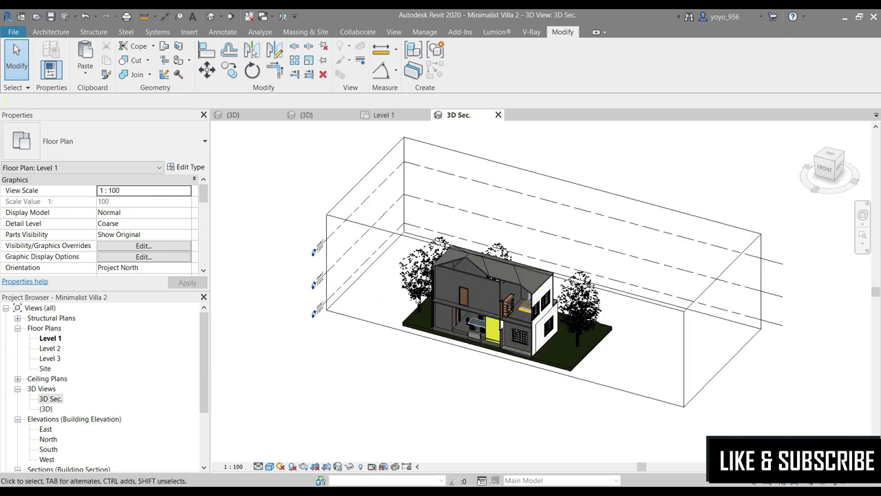
View 3D Sec. from FRONT and pull the section box's left and right sides in
left_click(825, 170)
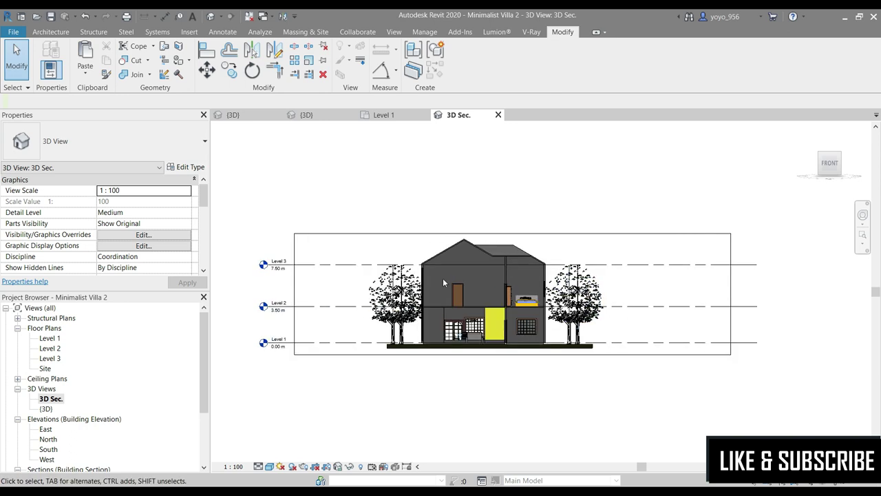
scroll(482, 288, "up", 2)
scroll(482, 288, "up", 1)
scroll(445, 356, "down", 3)
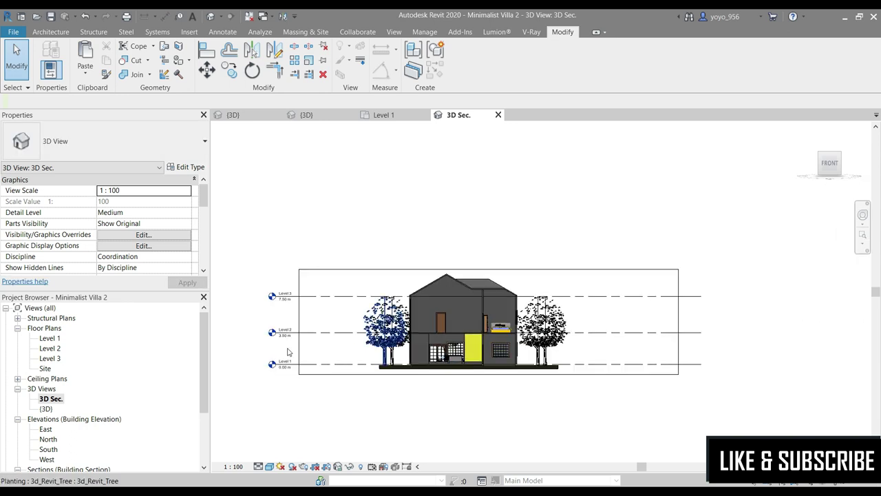
left_click(300, 330)
left_click_drag(302, 325, 356, 328)
left_click_drag(679, 322, 575, 322)
left_click(662, 258)
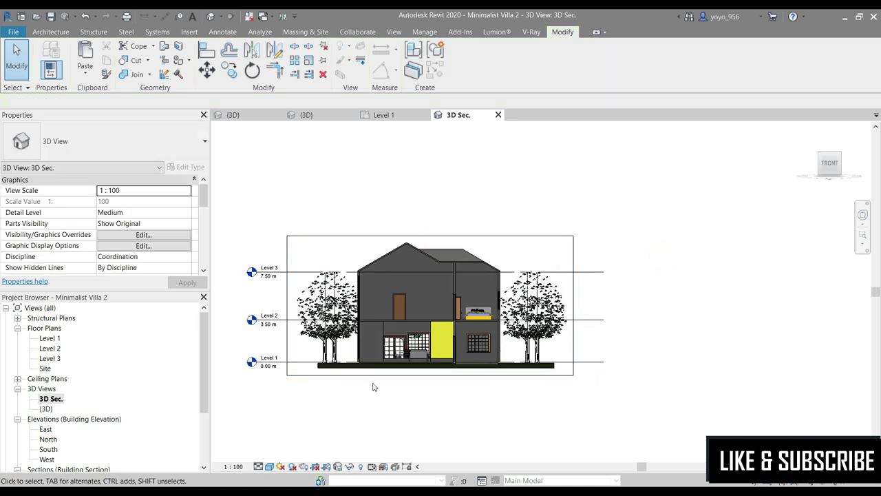
scroll(374, 387, "up", 2)
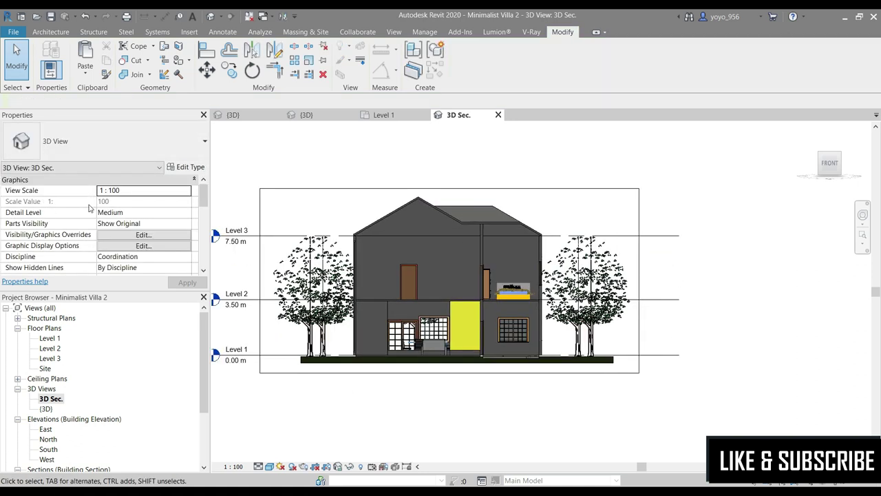
scroll(93, 213, "down", 5)
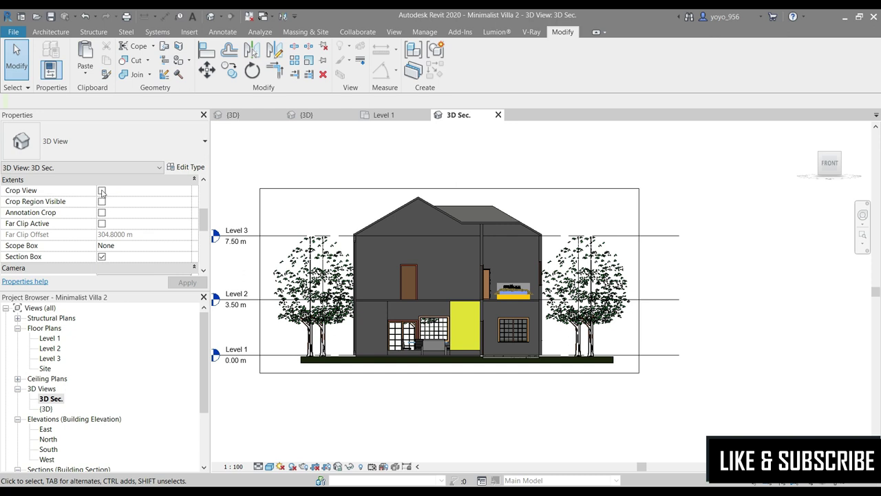
Enable cropping for 3D Sec. and pull the crop's top, bottom and right edges in around the villa
left_click(102, 191)
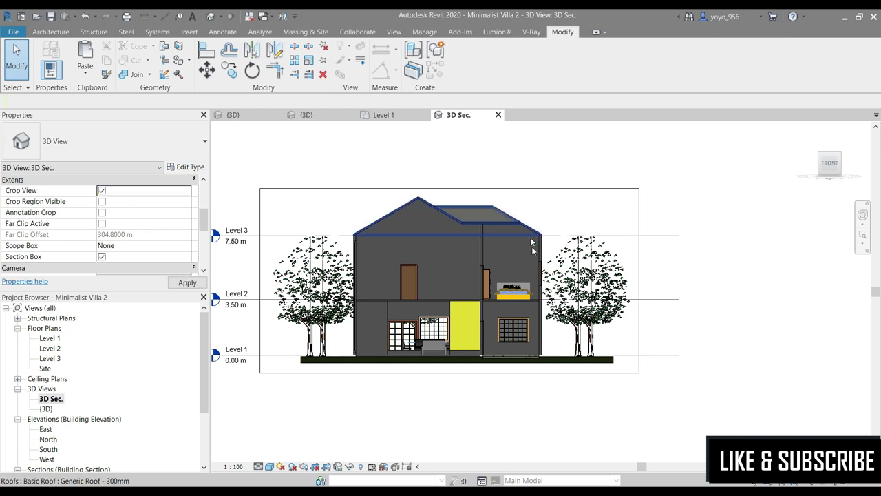
left_click(480, 370)
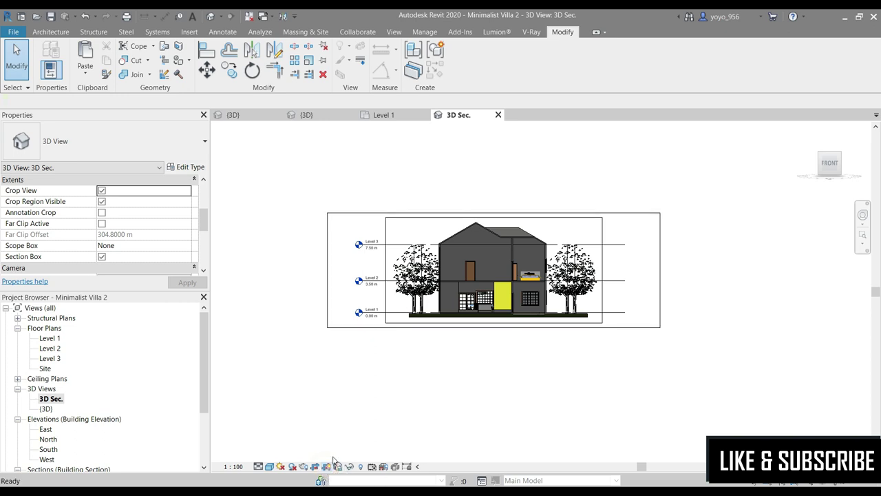
left_click(347, 331)
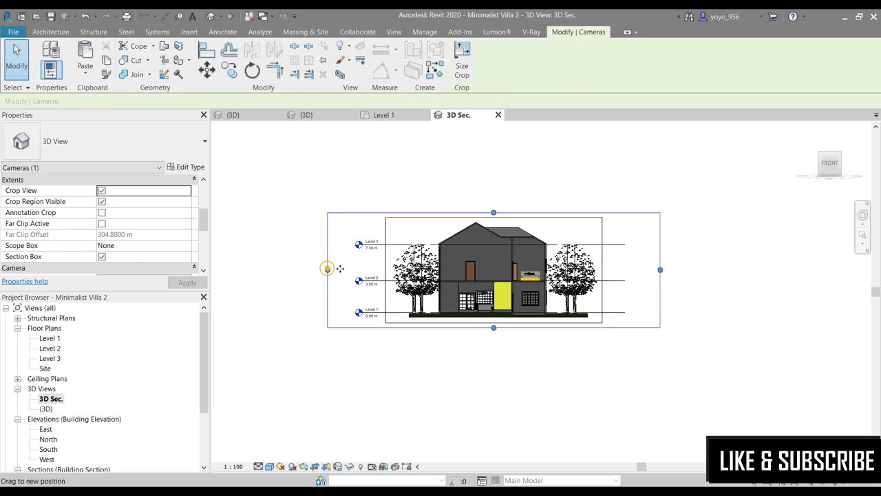
scroll(394, 234, "up", 2)
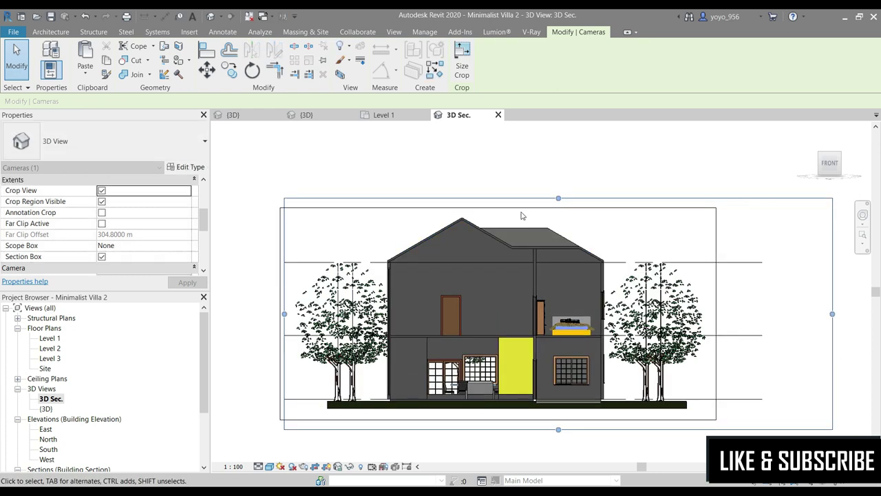
left_click_drag(558, 200, 558, 211)
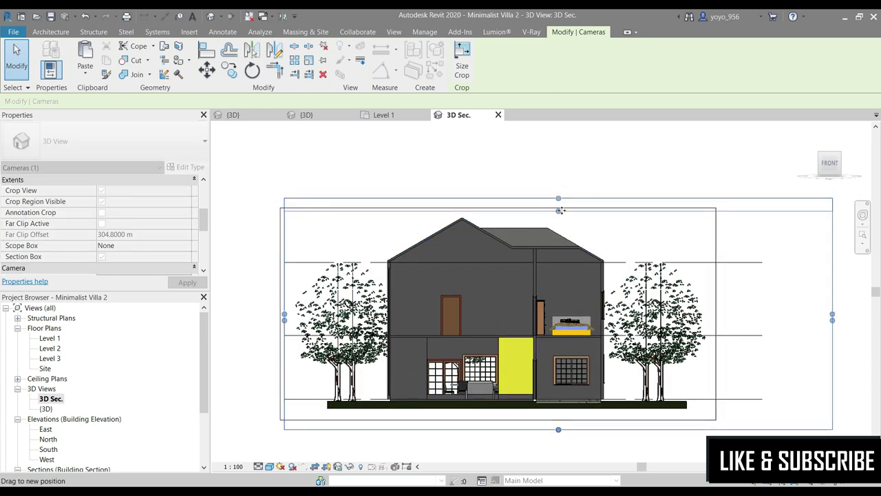
left_click_drag(558, 429, 559, 418)
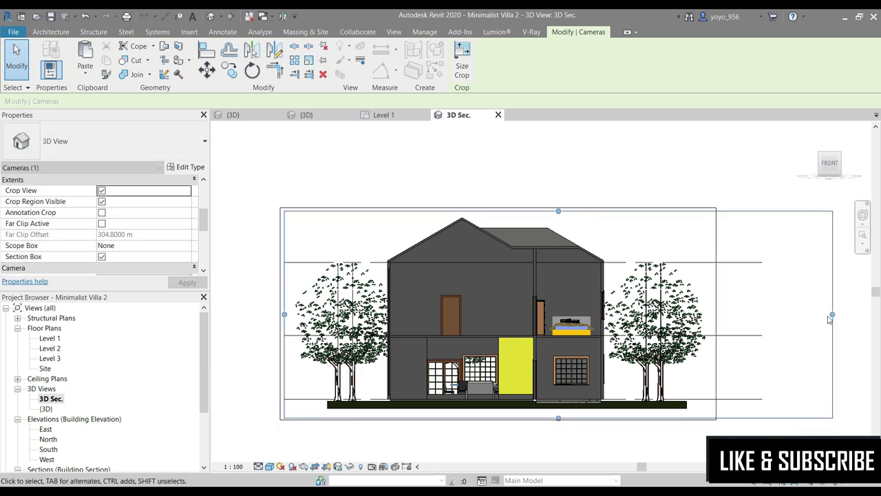
left_click_drag(832, 315, 713, 334)
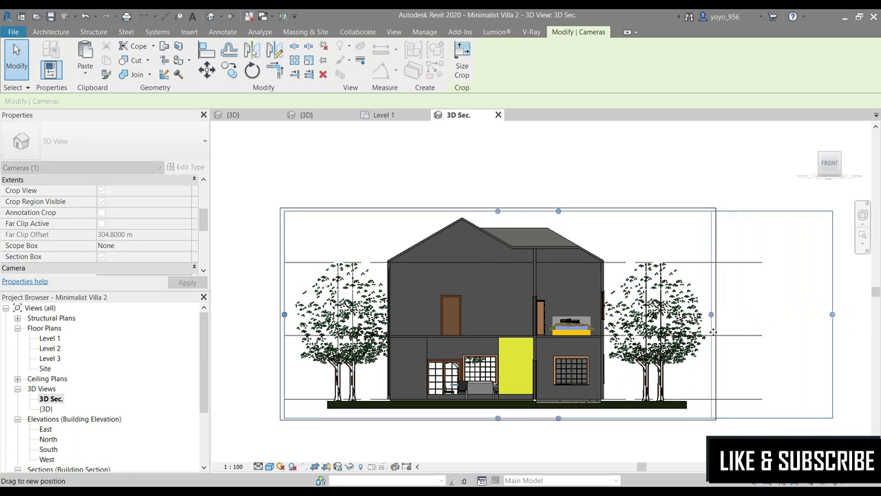
left_click(740, 204)
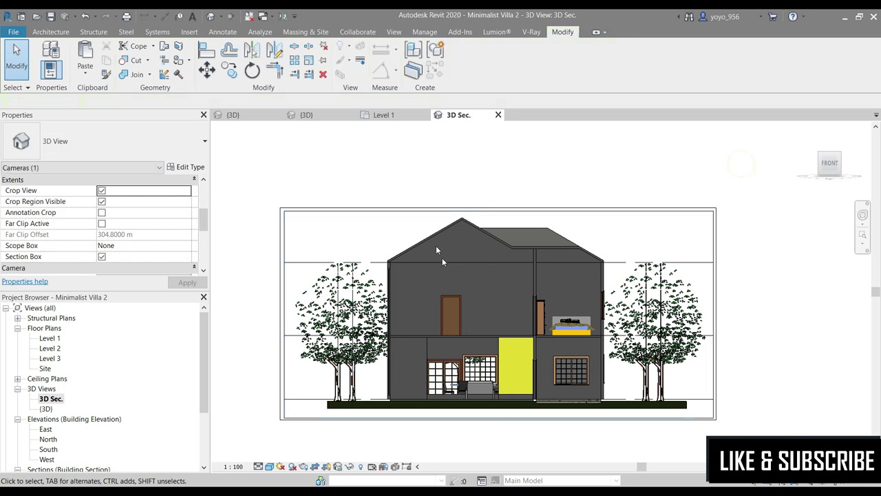
scroll(436, 245, "down", 2)
scroll(539, 386, "up", 1)
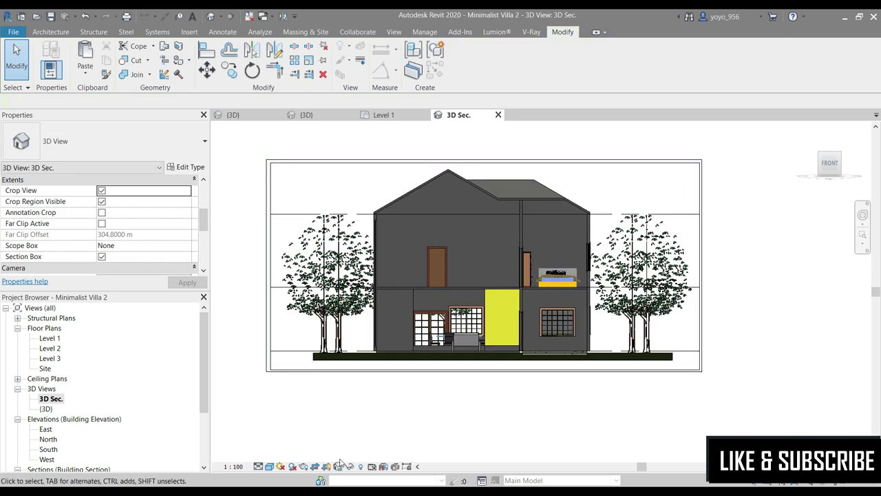
left_click(269, 466)
Switch the 3D Sec. view to the Hidden Line visual style
left_click(295, 408)
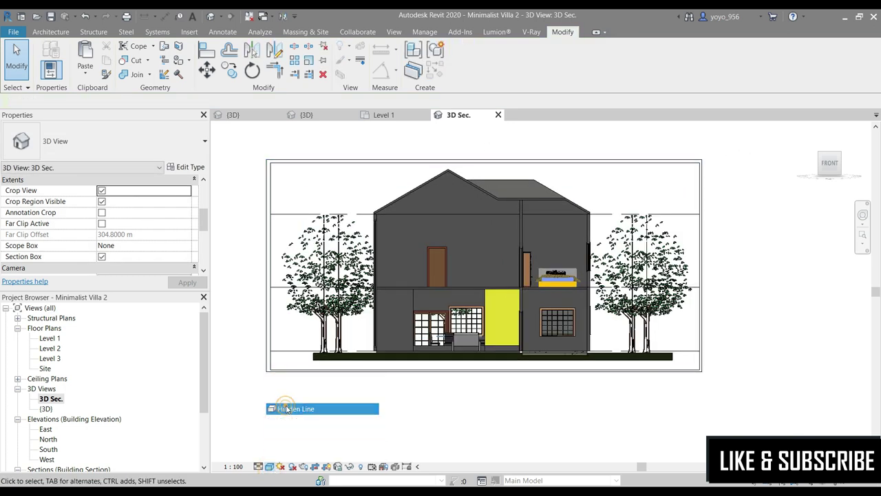
scroll(444, 178, "up", 1)
scroll(436, 201, "down", 1)
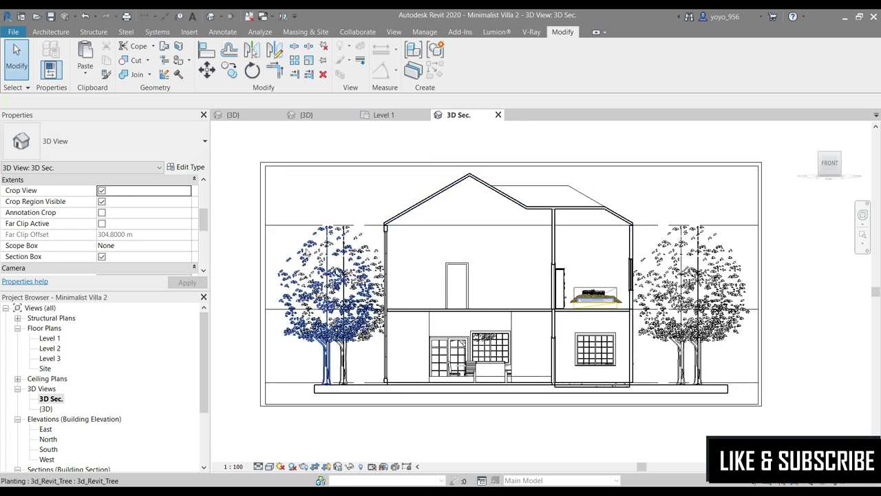
In Graphic Display Options, enable Smooth lines, Cast Shadows and Show Ambient Shadows
left_click(270, 466)
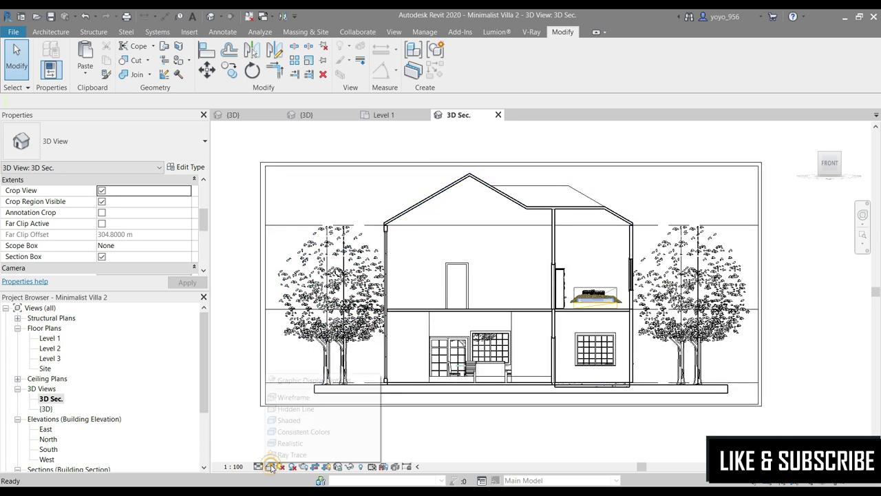
left_click(292, 383)
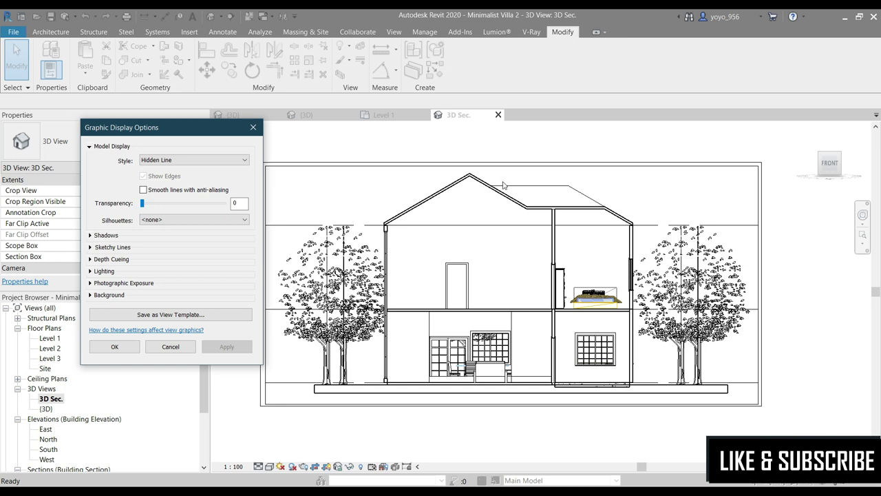
left_click(143, 190)
left_click(229, 349)
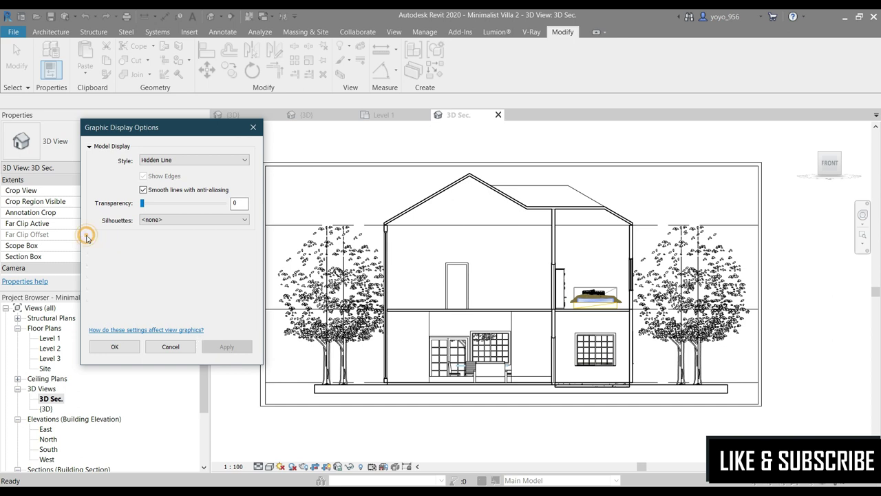
left_click(90, 235)
left_click(143, 244)
left_click(224, 370)
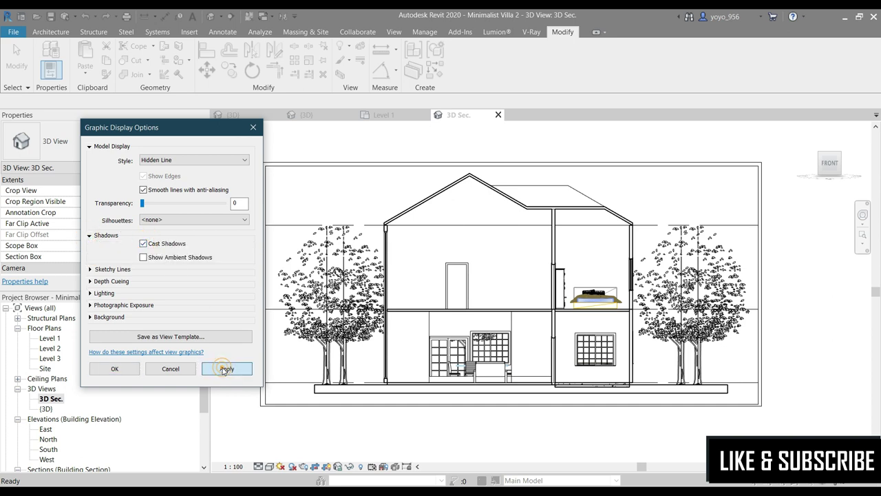
left_click(143, 257)
left_click(238, 370)
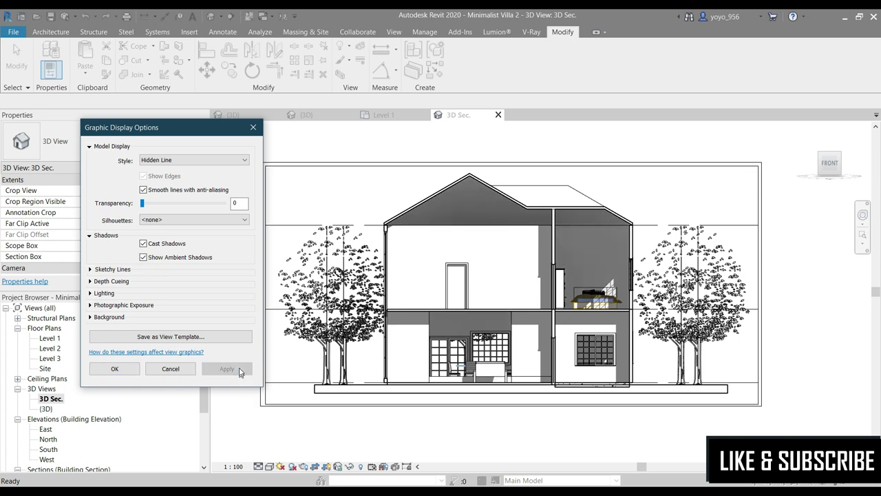
left_click(88, 236)
left_click(90, 247)
left_click(143, 261)
left_click_drag(143, 287, 158, 287)
left_click(224, 391)
left_click(225, 393)
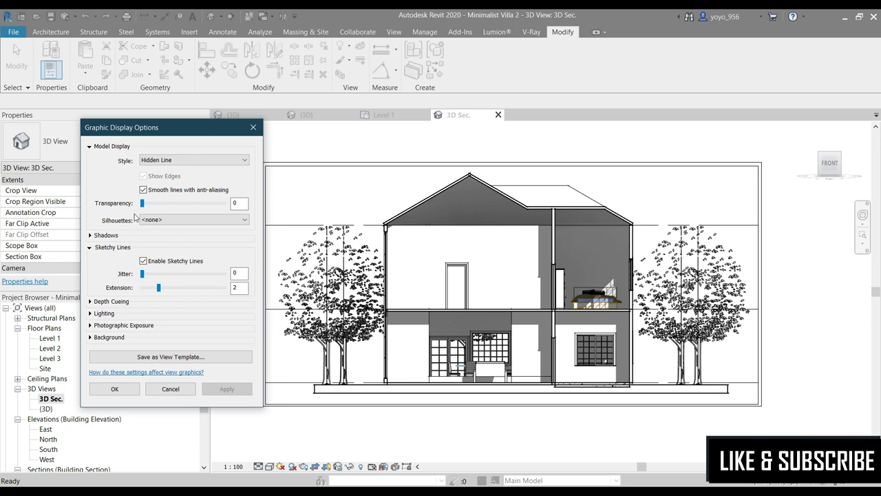
left_click(142, 288)
left_click_drag(142, 273, 159, 274)
left_click(238, 391)
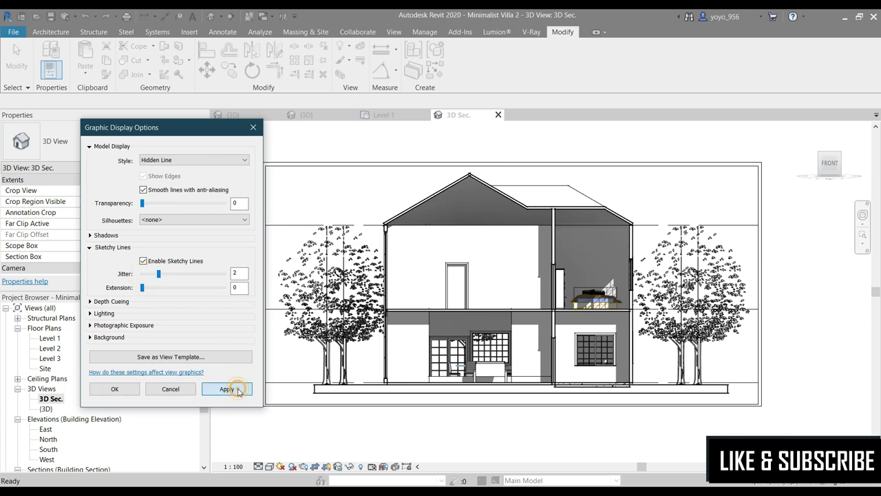
left_click(142, 261)
left_click(227, 389)
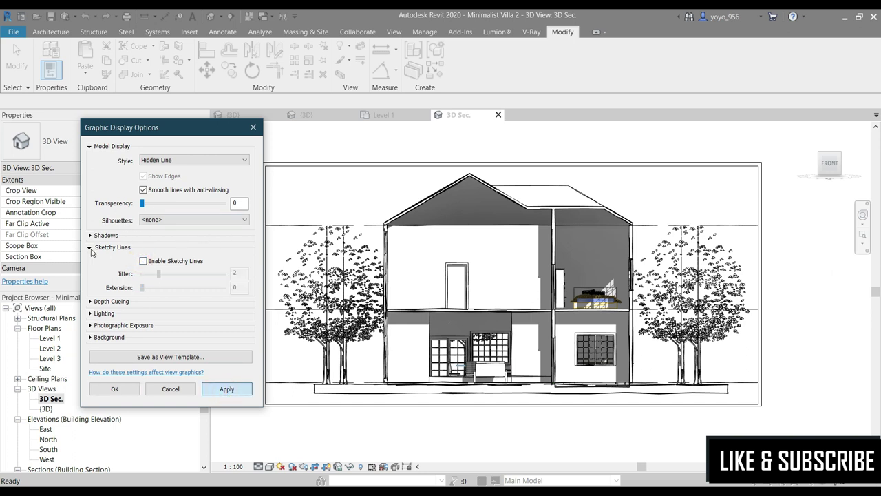
left_click(97, 246)
left_click(89, 259)
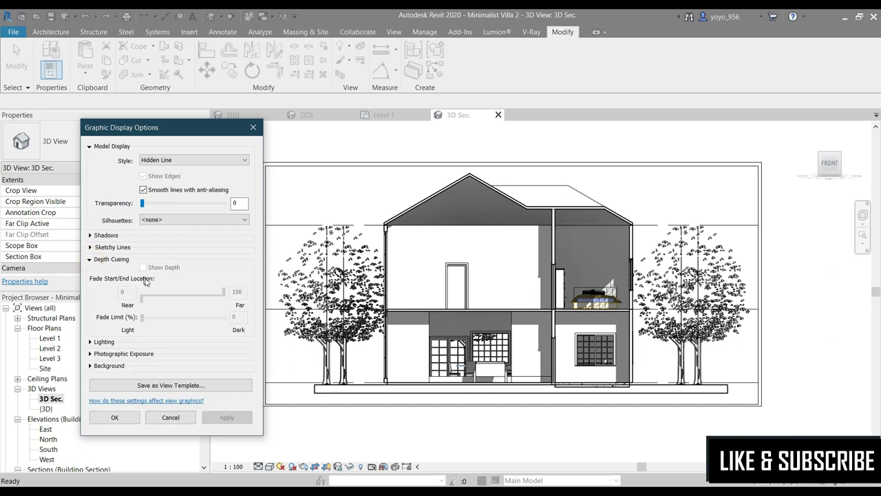
left_click(89, 259)
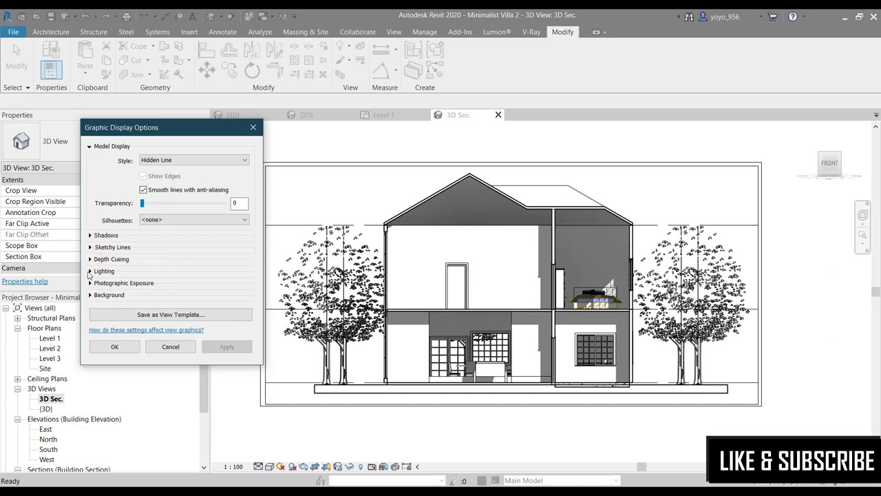
Set lighting to Sun 40, Ambient Light 58 and Shadows 20, applying each change
left_click(89, 271)
mouse_move(166, 338)
left_mouse_down()
mouse_move(177, 340)
mouse_move(143, 335)
mouse_move(207, 370)
left_mouse_up()
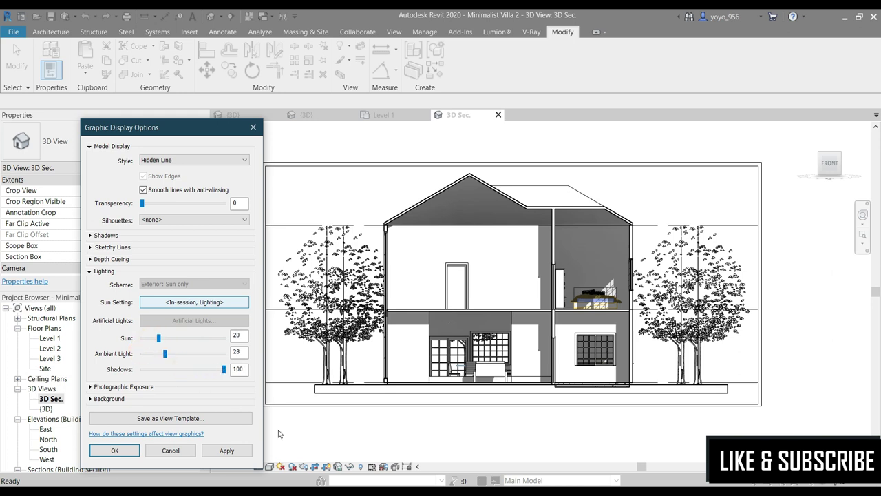
left_click(238, 451)
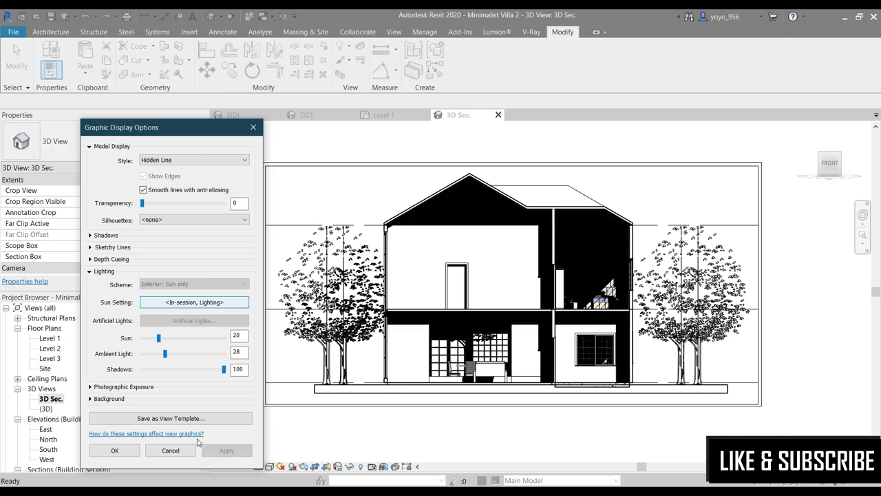
left_click(223, 369)
left_click_drag(166, 369, 158, 370)
left_click(229, 451)
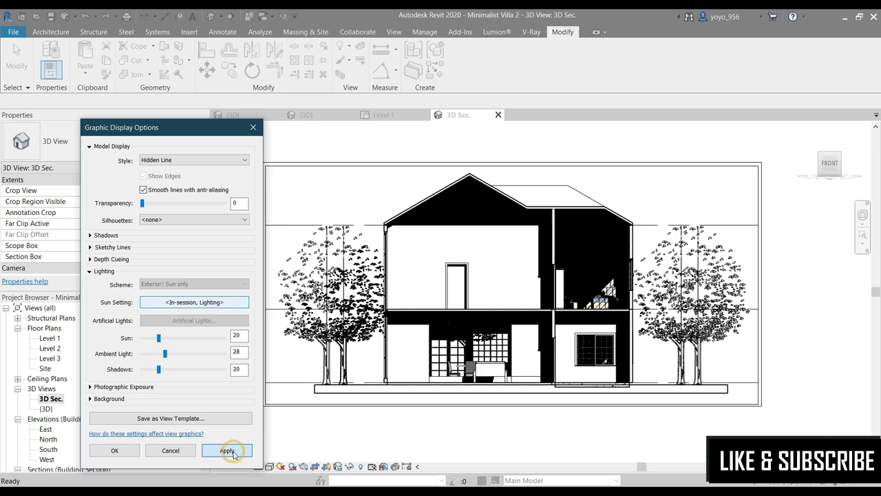
left_click_drag(165, 354, 189, 354)
left_click(231, 457)
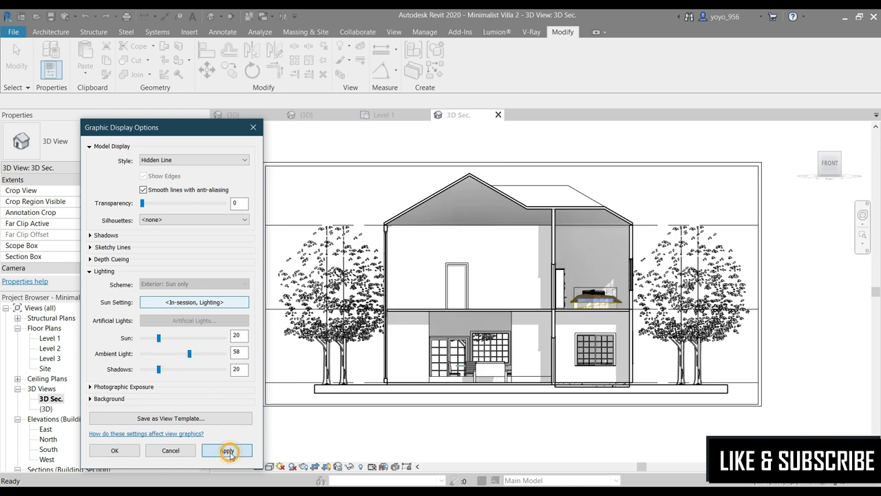
left_click_drag(163, 340, 178, 338)
left_click(227, 451)
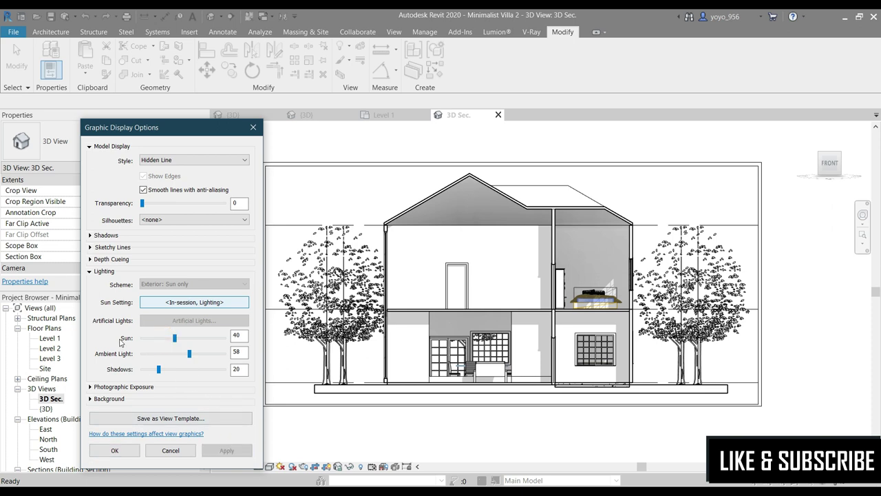
left_click(89, 272)
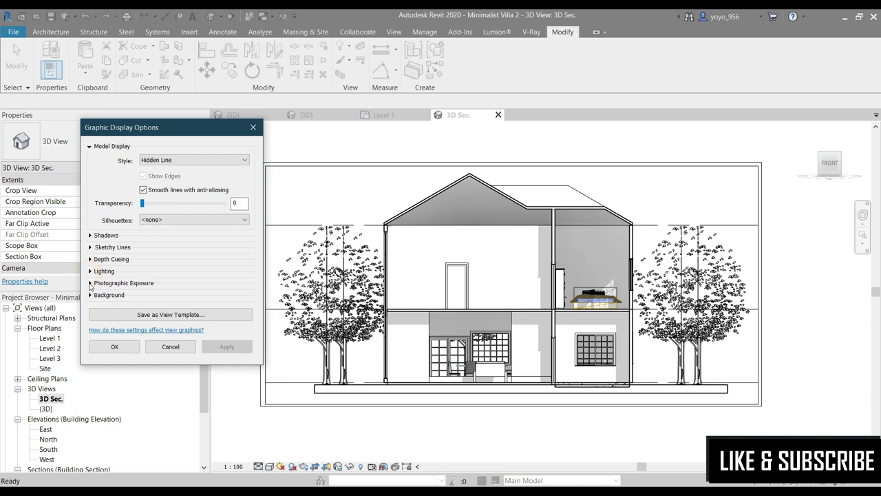
Choose Sky as the Background in Graphic Display Options and apply it
left_click(90, 283)
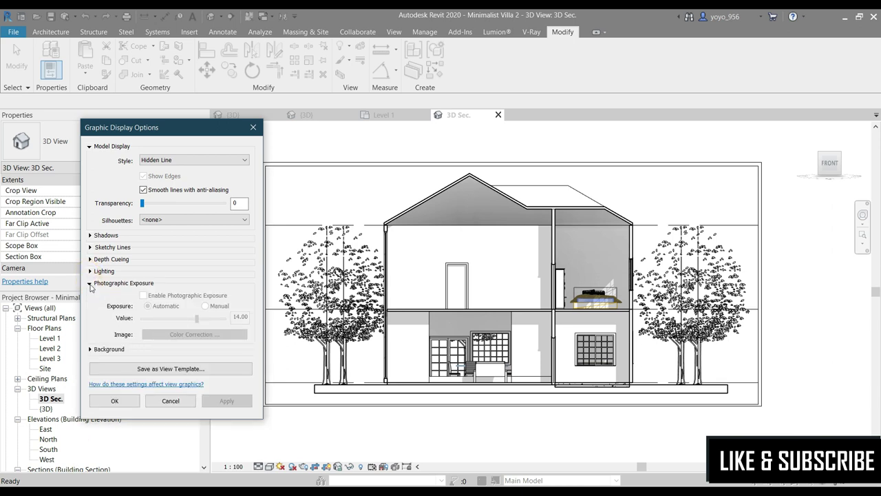
left_click(90, 283)
left_click(90, 294)
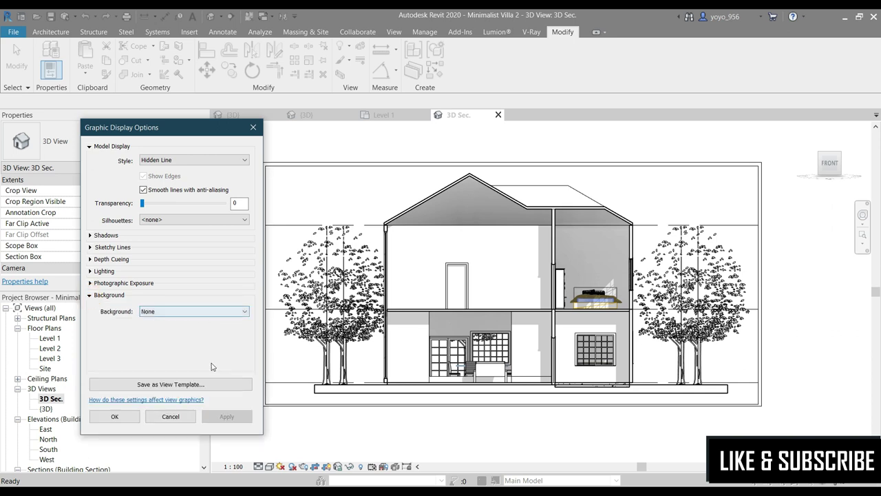
left_click(169, 311)
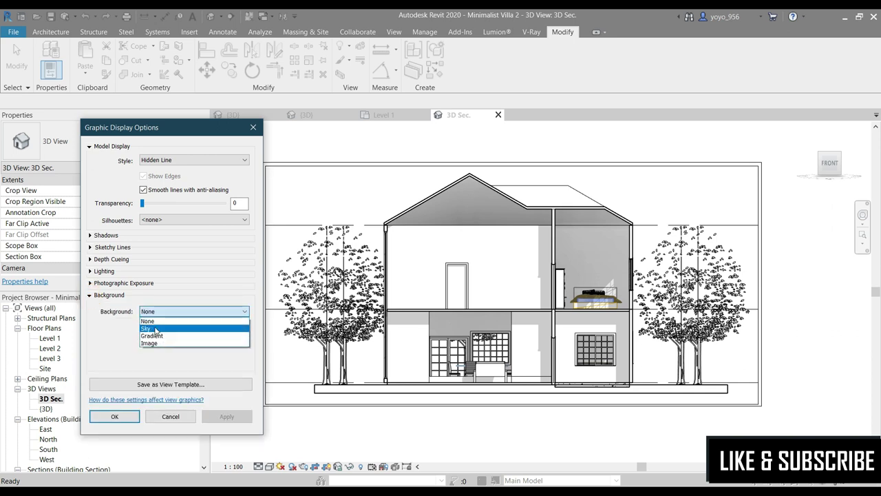
left_click(157, 329)
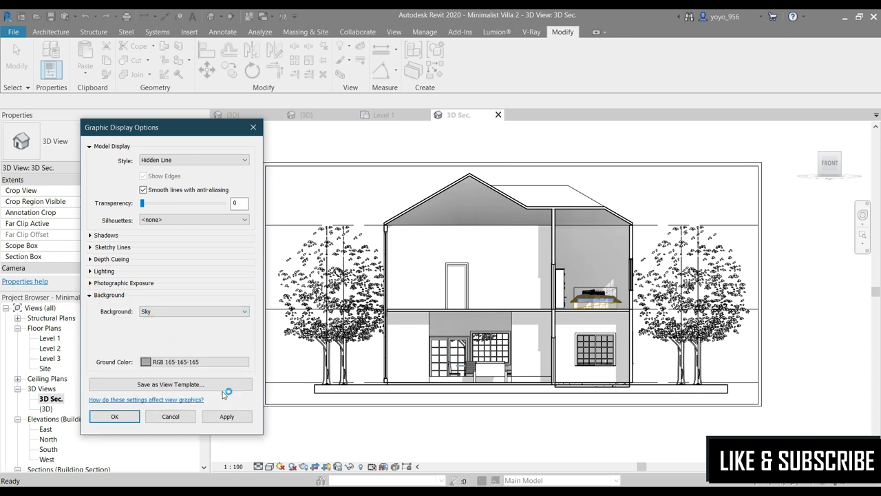
left_click(228, 418)
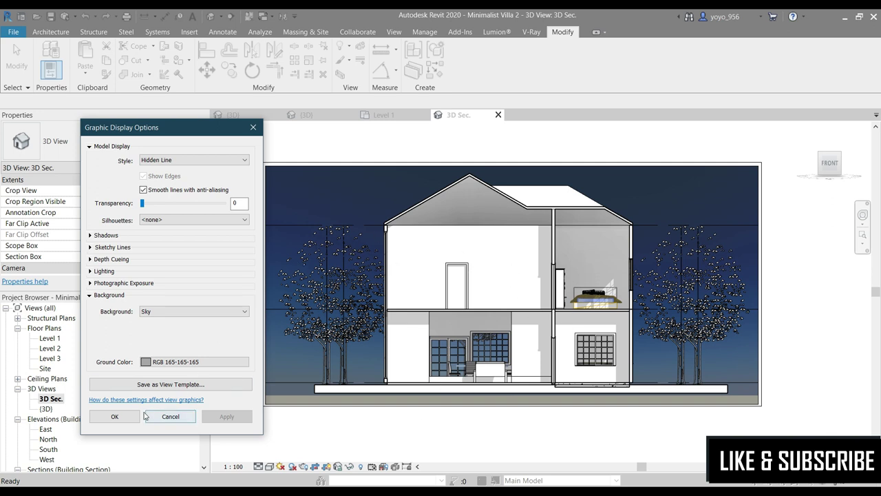
Close Graphic Display Options unchanged and switch the 3D Sec. view to perspective
left_click(119, 418)
left_click(864, 226)
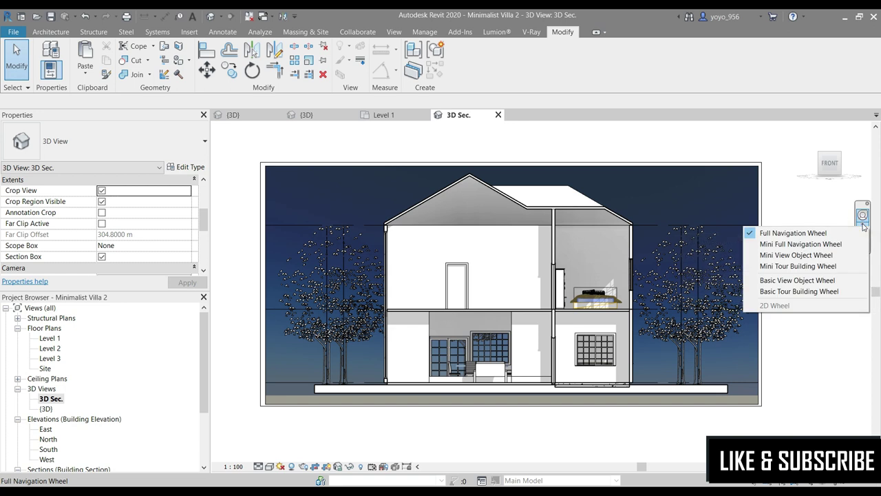
right_click(829, 164)
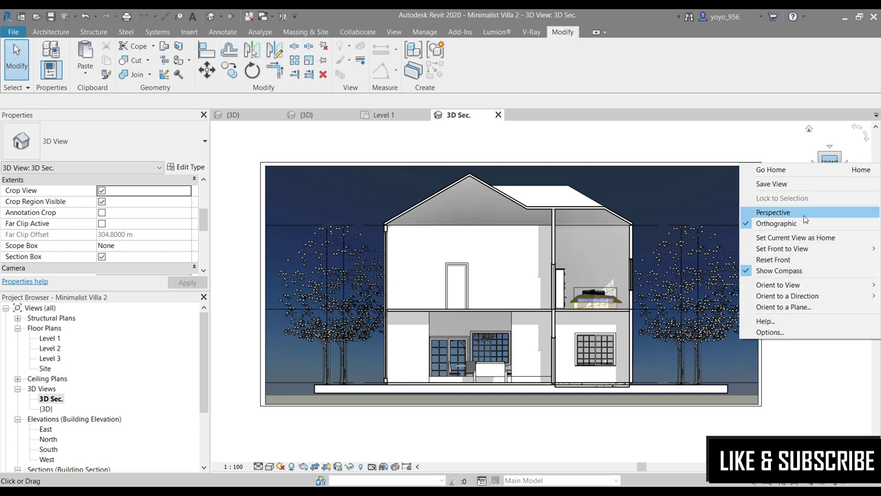
left_click(804, 213)
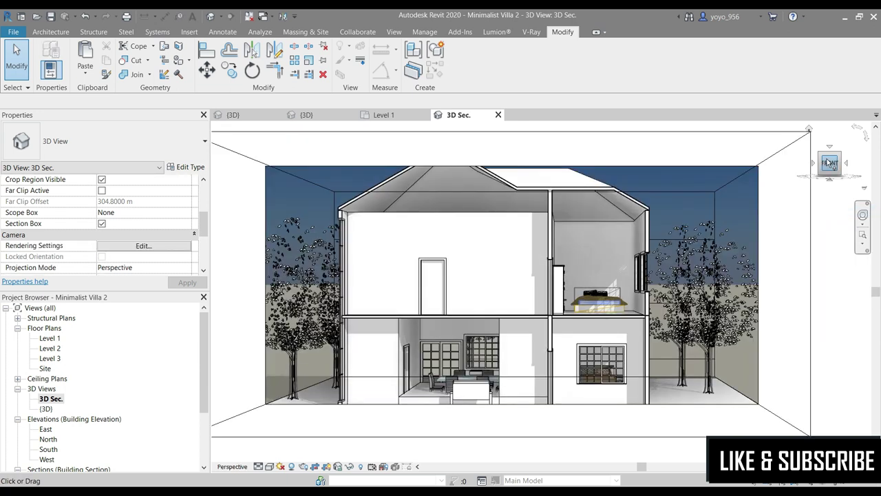
Hide the crop region boundary and check the section box around the house
scroll(365, 289, "up", 2)
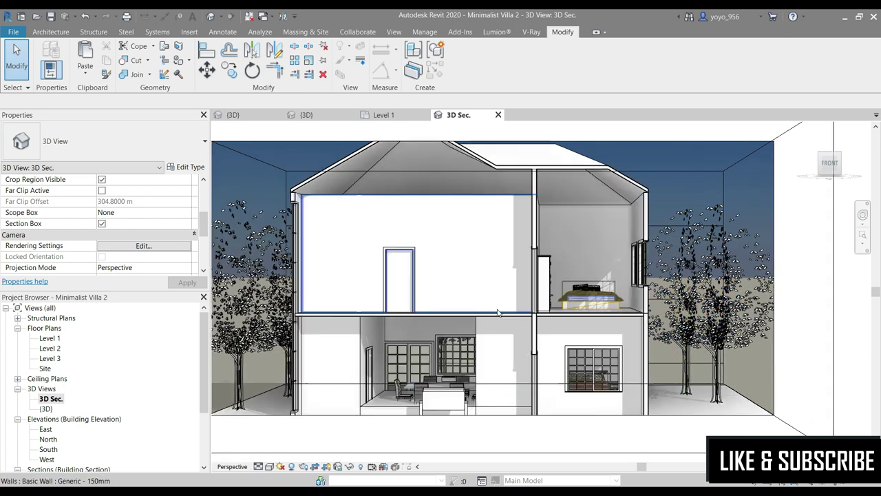
scroll(483, 257, "down", 2)
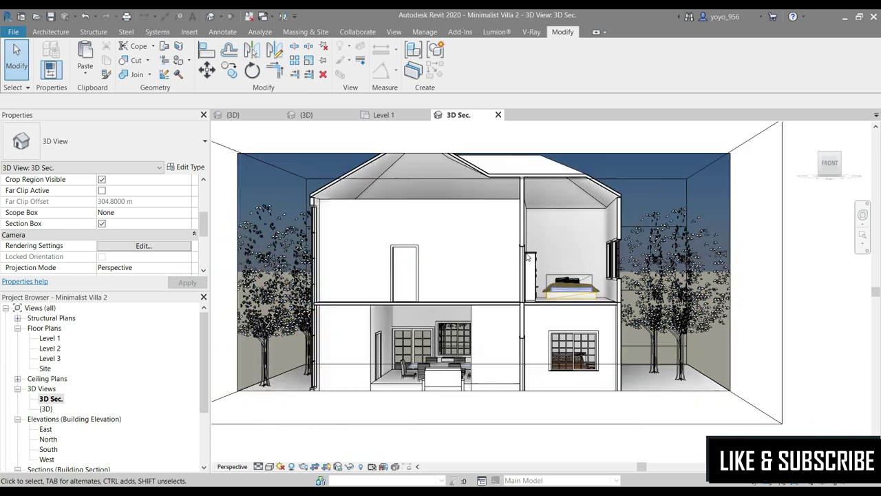
scroll(427, 406, "down", 2)
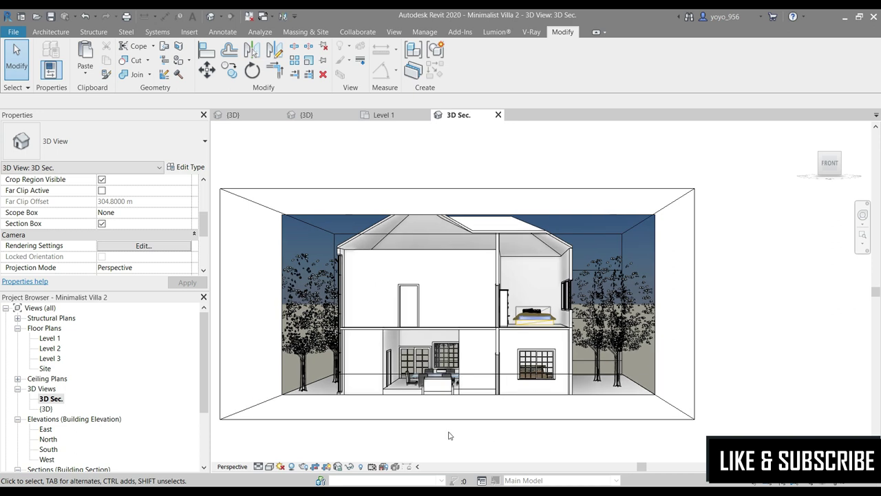
left_click(328, 467)
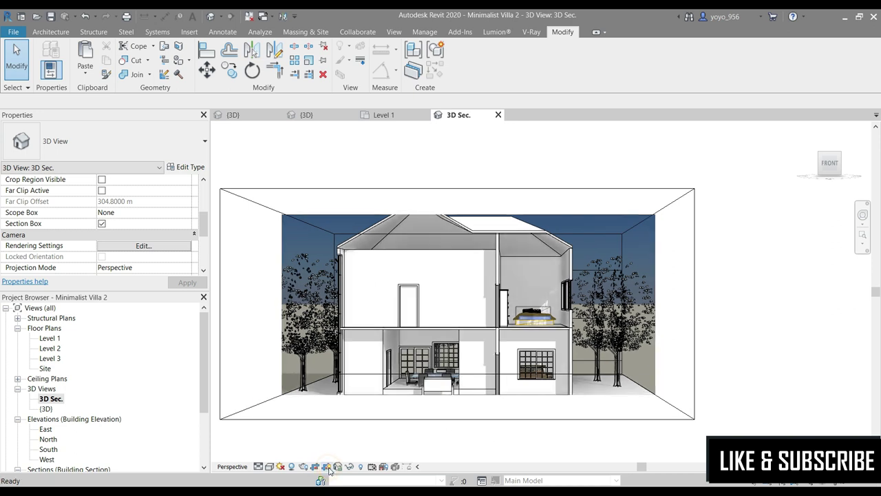
scroll(688, 275, "up", 1)
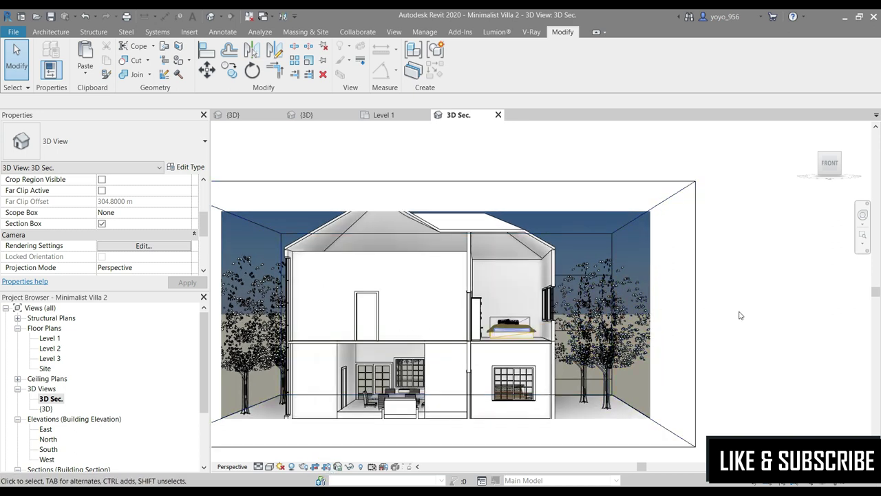
scroll(741, 316, "down", 1)
scroll(375, 333, "up", 1)
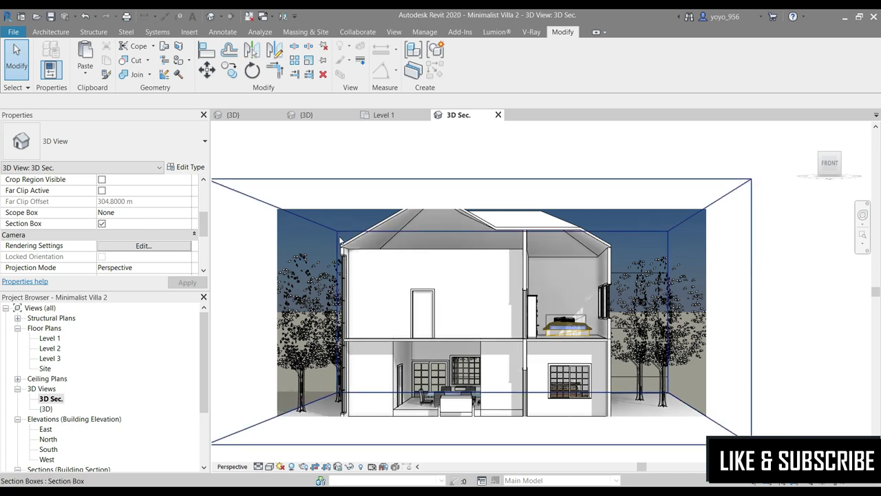
left_click(347, 185)
scroll(393, 269, "down", 1)
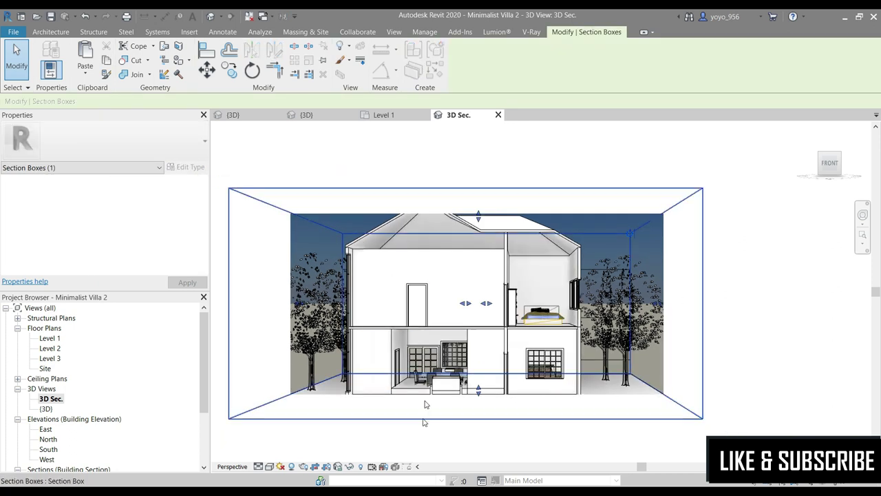
left_click(492, 432)
scroll(475, 420, "up", 1)
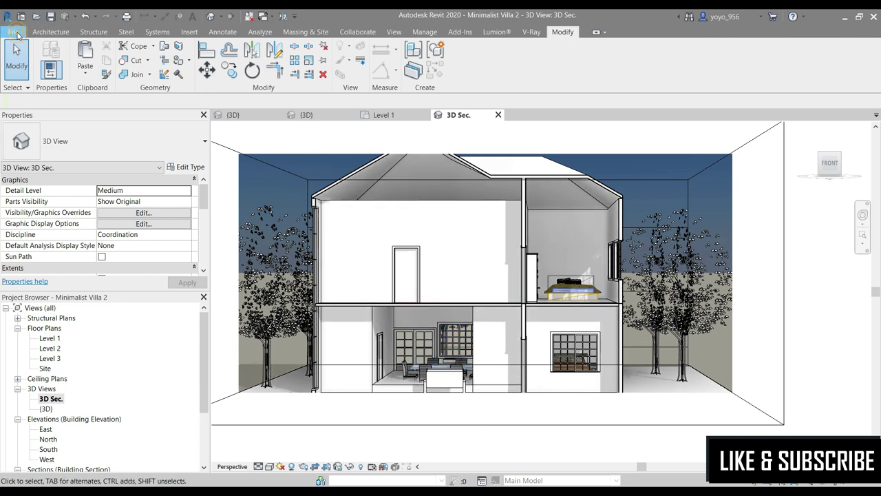
Export the 3D Sec. view as a 512-pixel PNG under a new name, keeping the old file
left_click(16, 34)
mouse_move(40, 215)
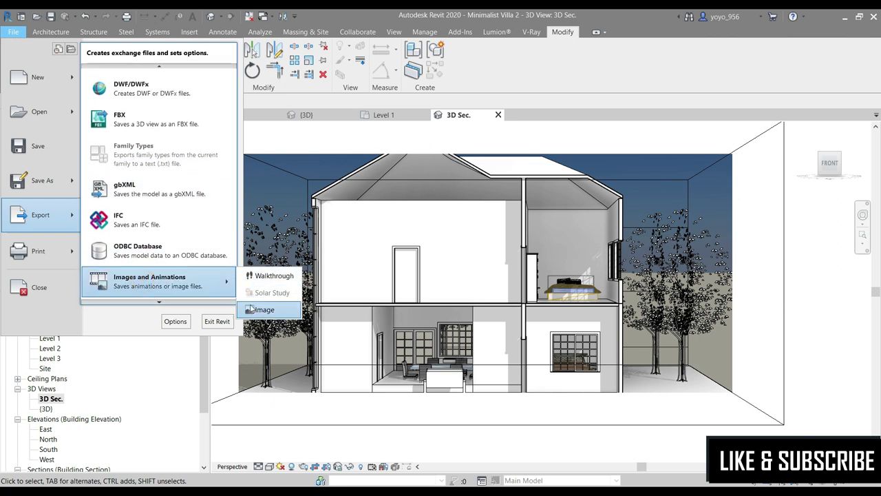
mouse_move(159, 281)
left_click(253, 309)
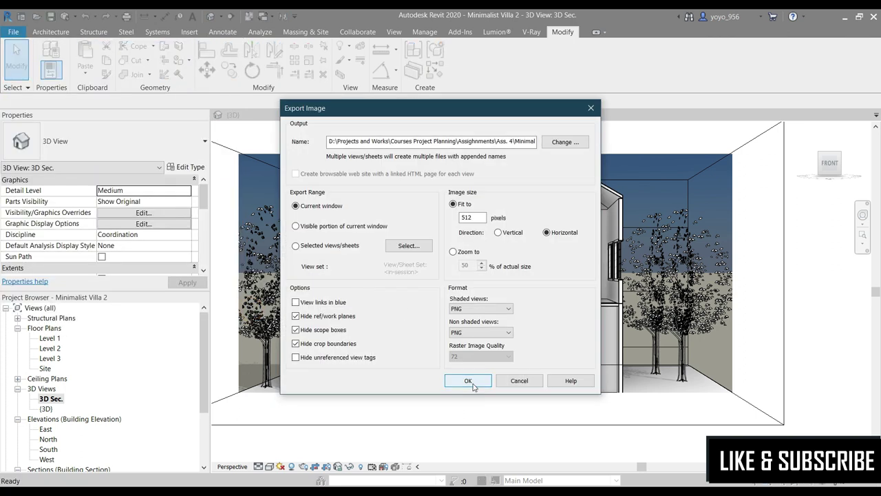
left_click(472, 387)
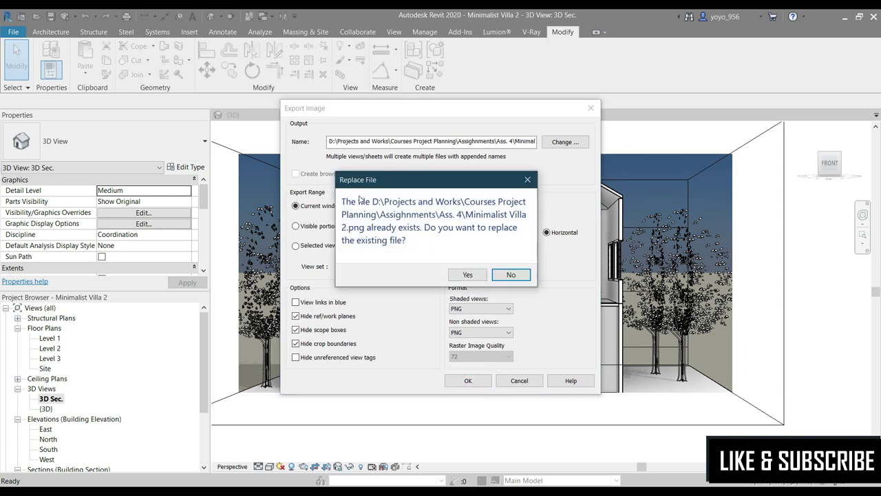
left_click(511, 275)
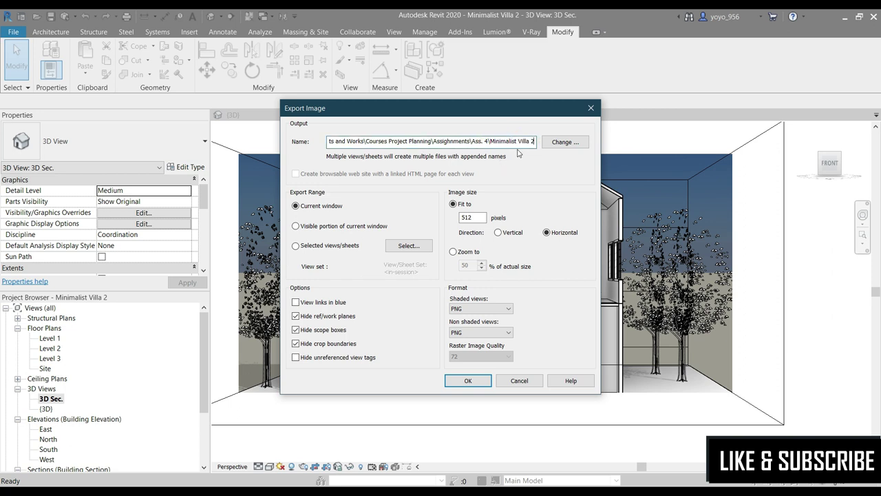
left_click(478, 384)
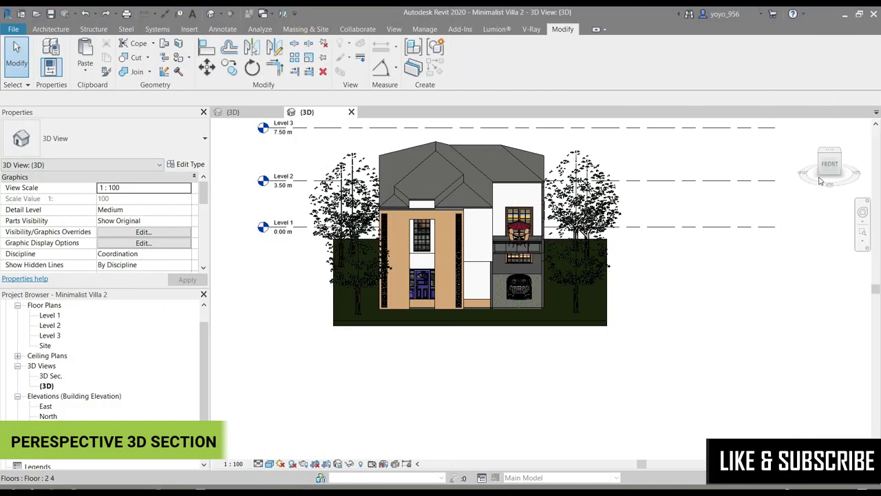
Orbit the default {3D} view to an isometric angle and duplicate it
middle_click_drag(832, 165, 523, 254, "shift")
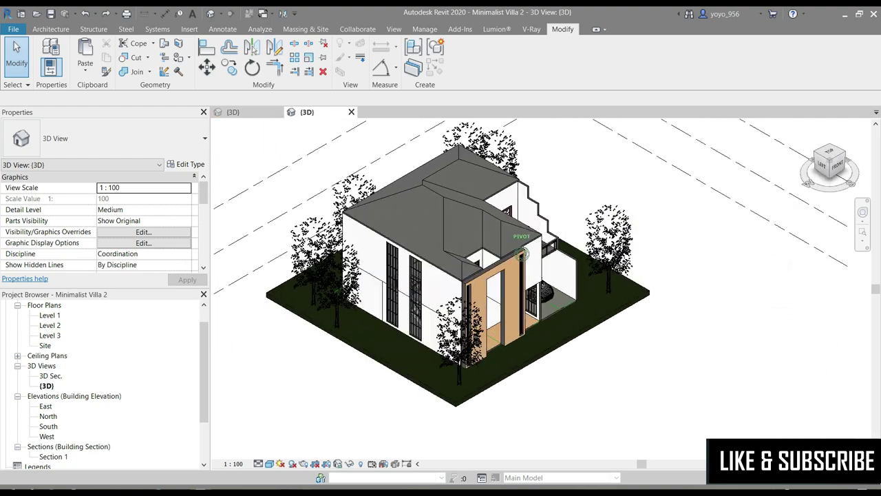
left_click_drag(830, 165, 805, 174)
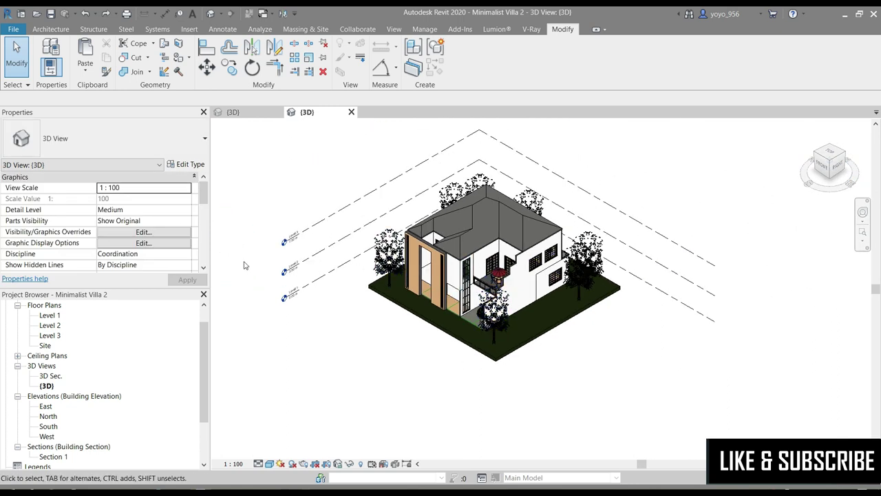
left_click(45, 388)
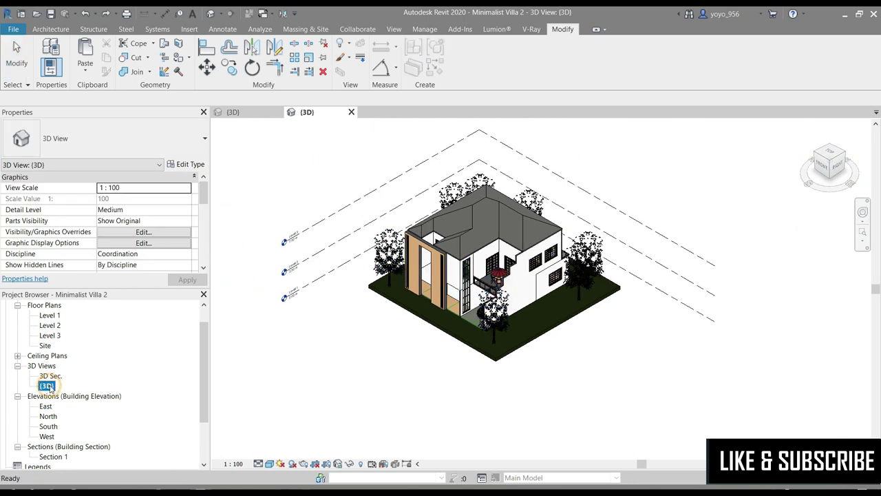
right_click(51, 389)
mouse_move(89, 236)
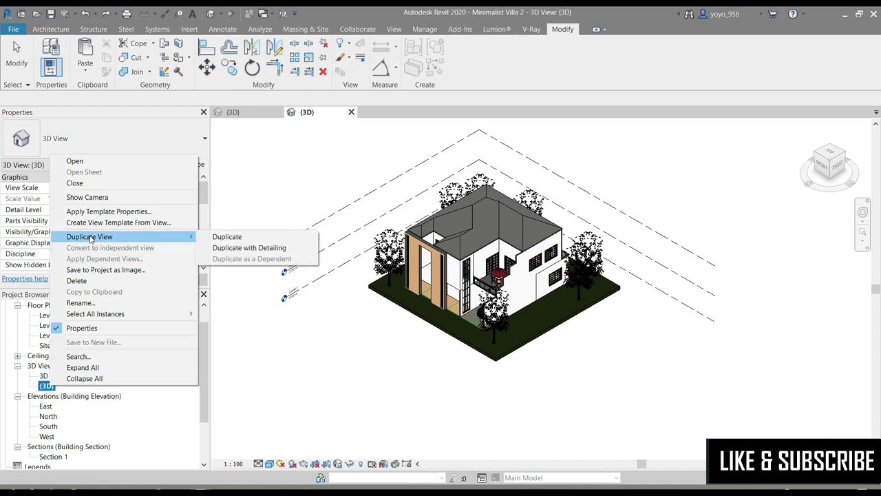
left_click(227, 233)
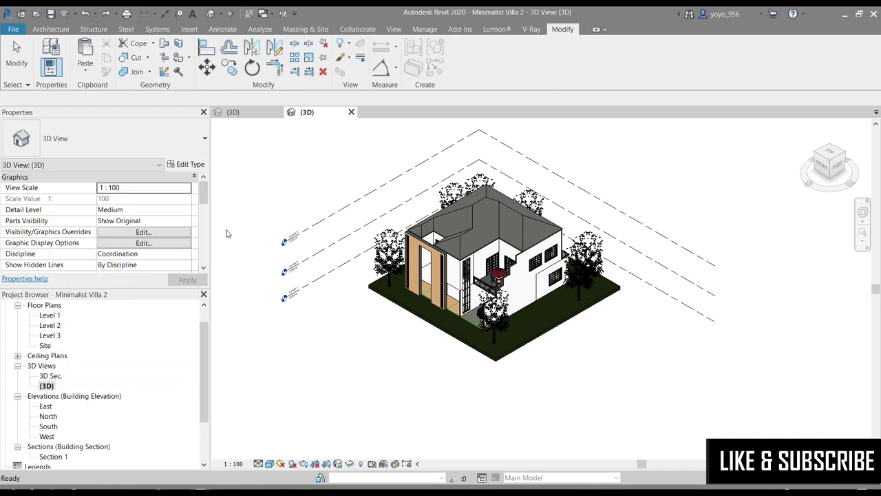
right_click(48, 389)
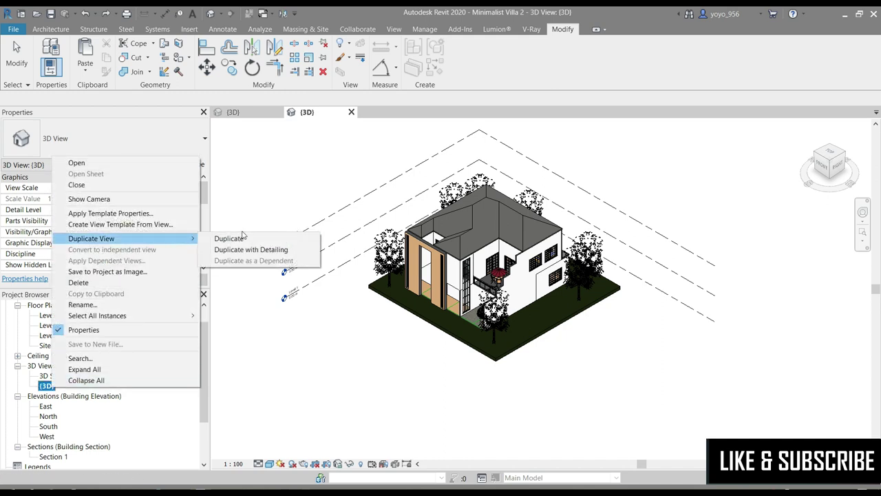
left_click(229, 250)
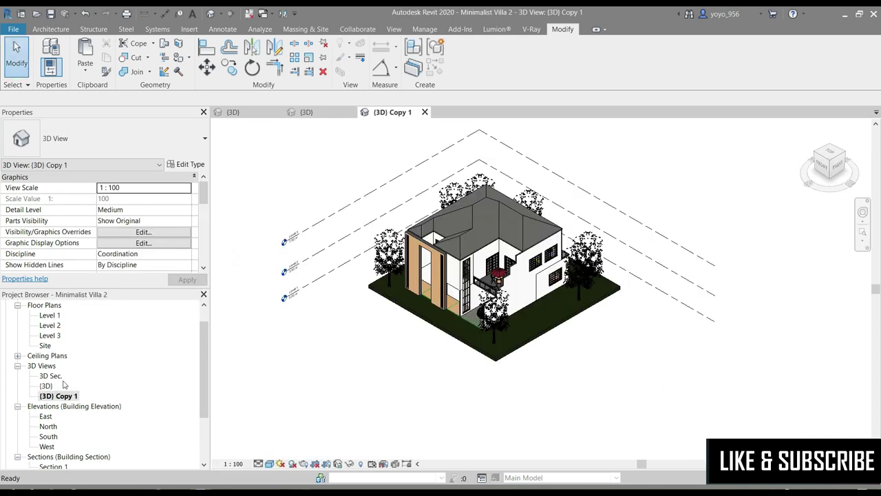
Rename the duplicated view to '3D Sec View'
right_click(55, 398)
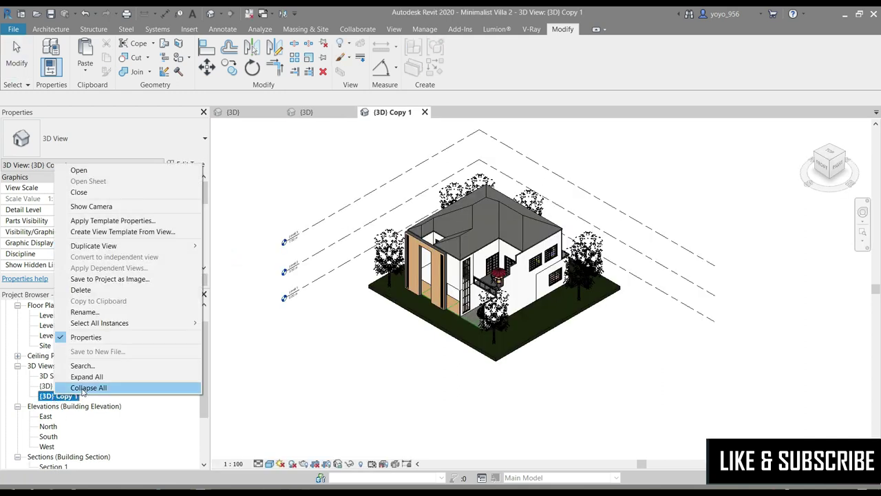
left_click(95, 312)
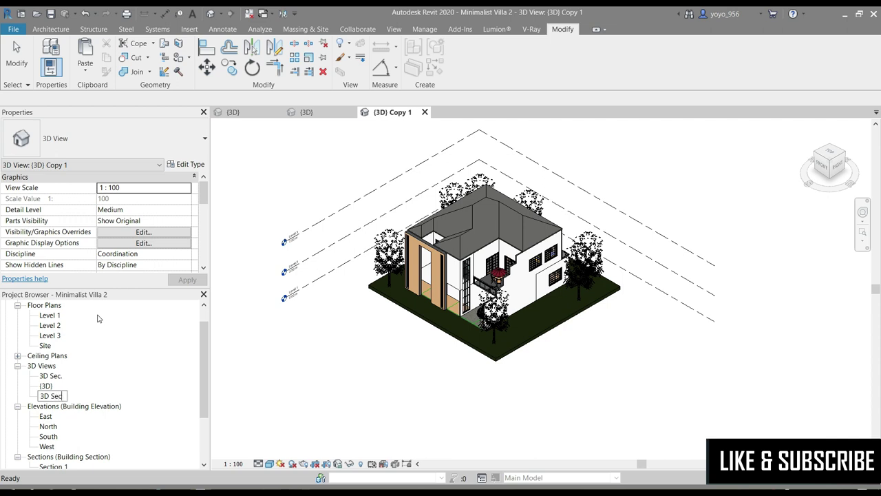
type("3D Sec View")
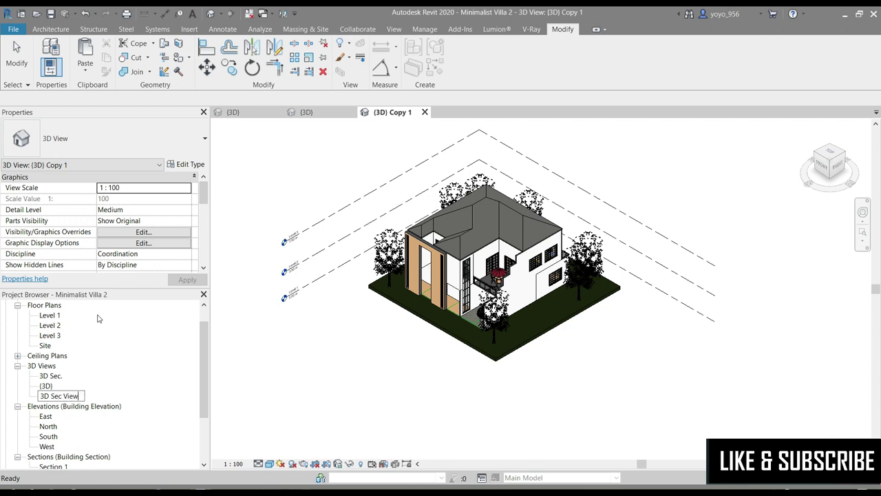
key("Return")
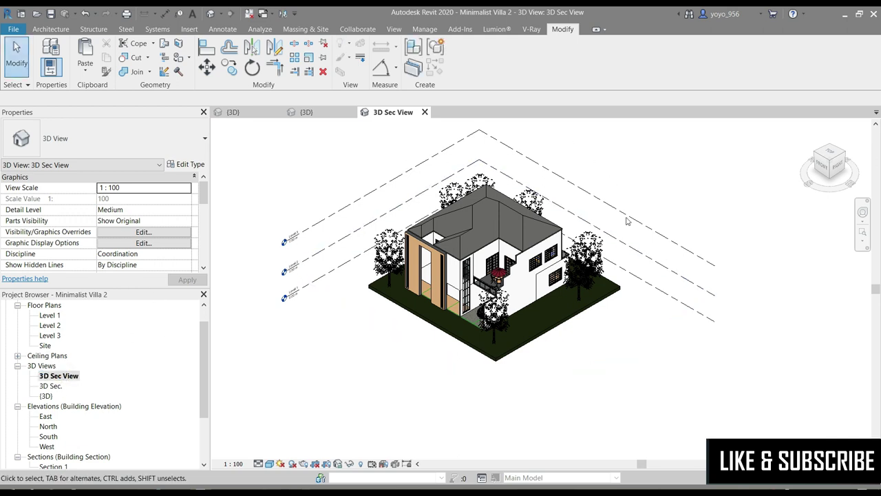
Select the section box and pull its side and front faces in toward the house
scroll(493, 218, "down", 2)
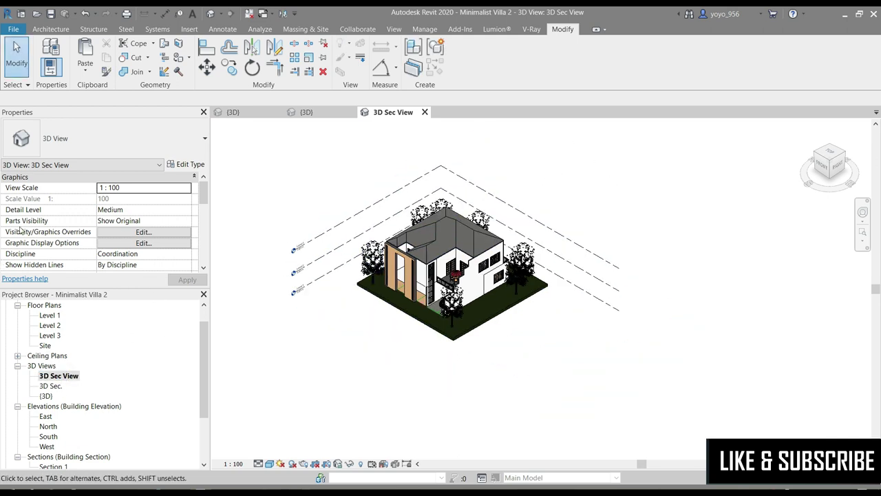
scroll(62, 232, "down", 1)
scroll(96, 232, "down", 1)
scroll(103, 232, "down", 2)
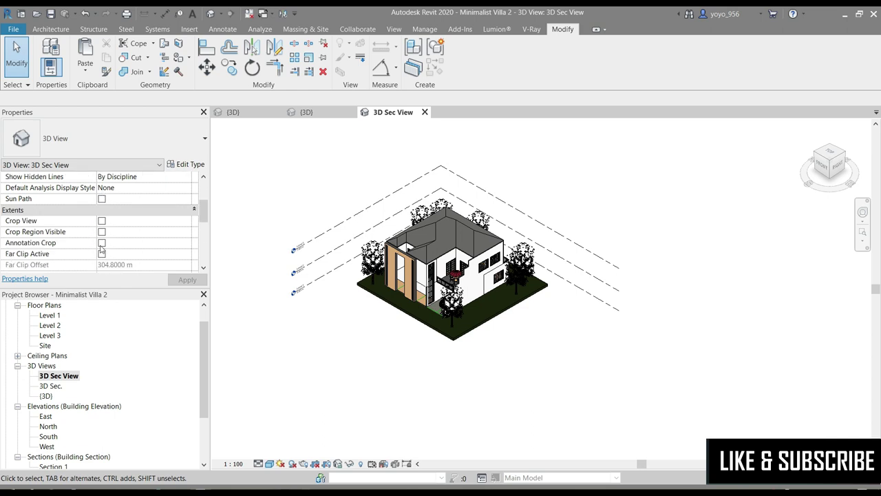
scroll(101, 250, "down", 2)
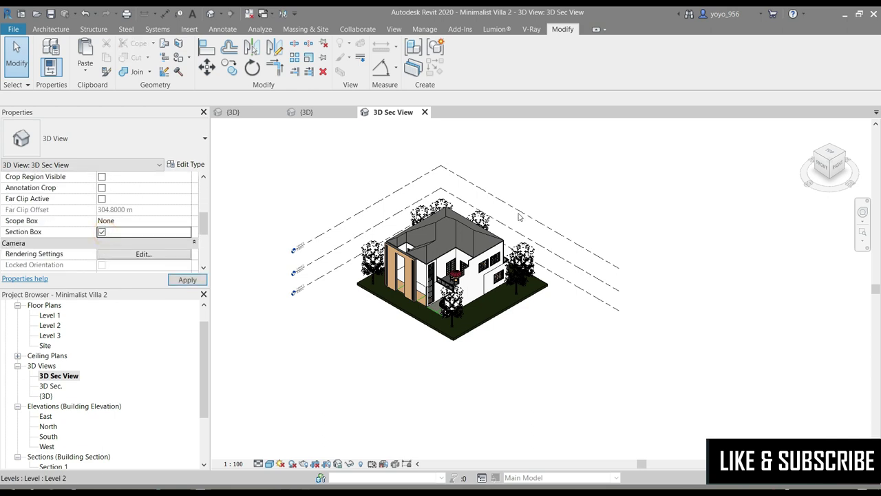
left_click(349, 336)
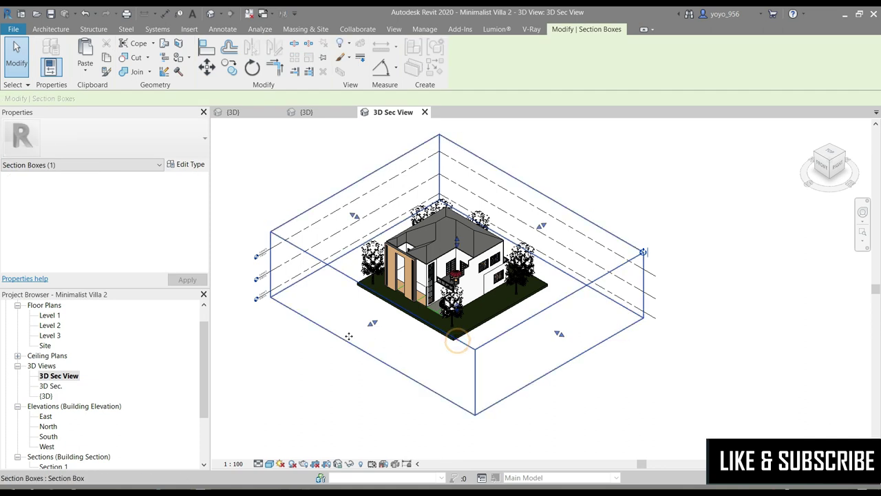
mouse_move(373, 323)
left_mouse_down()
mouse_move(455, 274)
mouse_move(468, 298)
left_mouse_up()
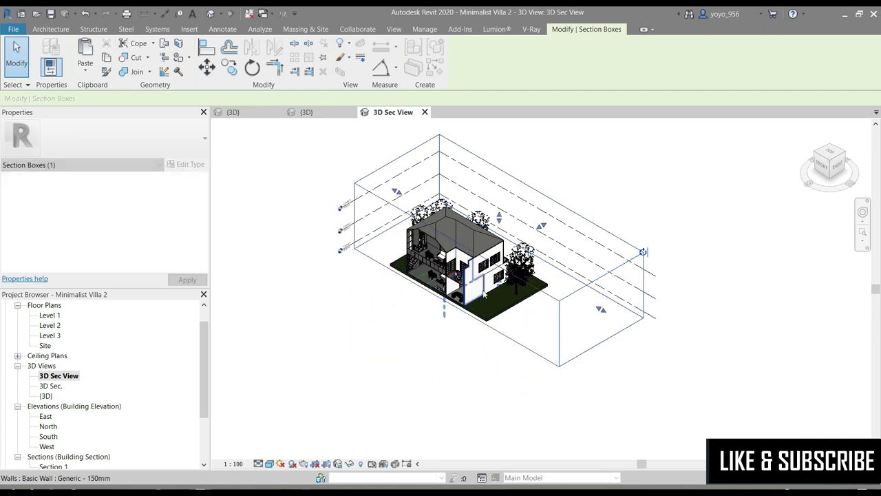
middle_click_drag(468, 298, 472, 264, "shift")
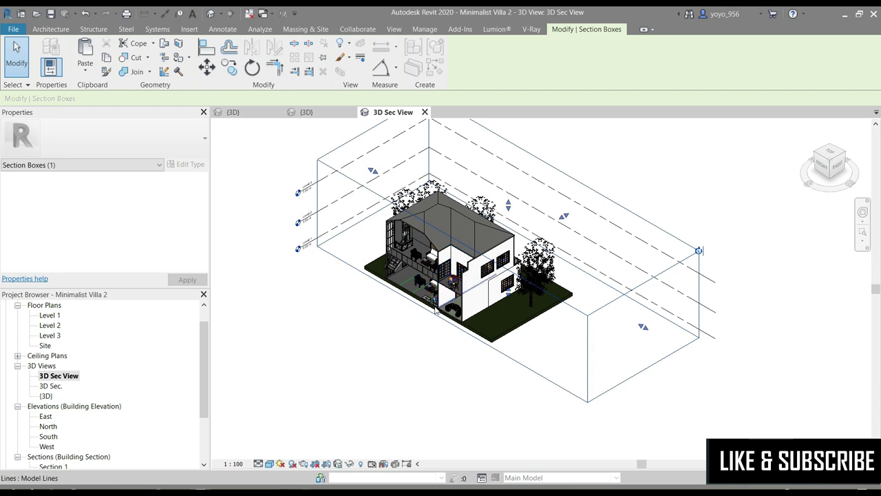
scroll(453, 283, "up", 2)
scroll(323, 309, "down", 3)
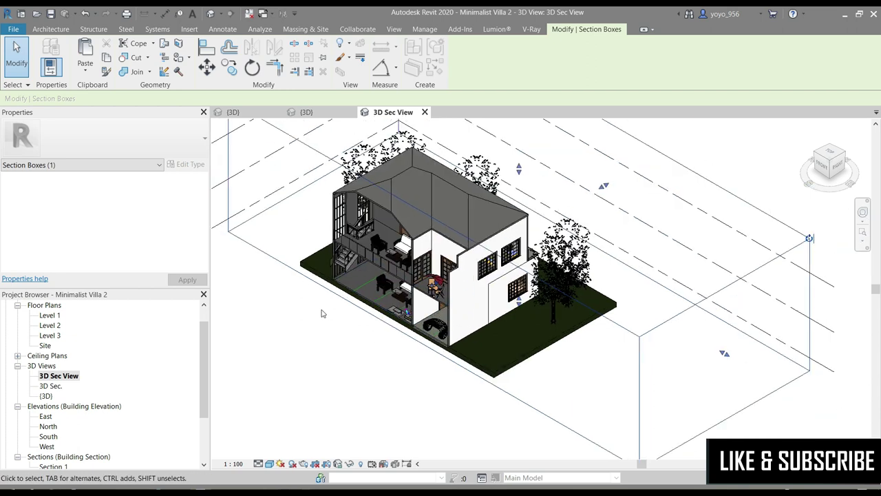
scroll(334, 337, "up", 1)
left_click_drag(418, 288, 410, 293)
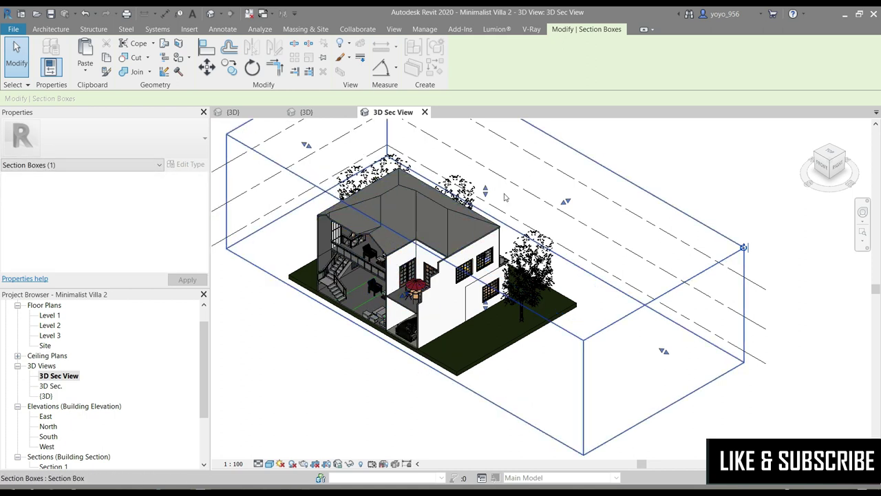
Lower the section box top to remove the roof and tighten the remaining faces
left_click_drag(485, 195, 474, 238)
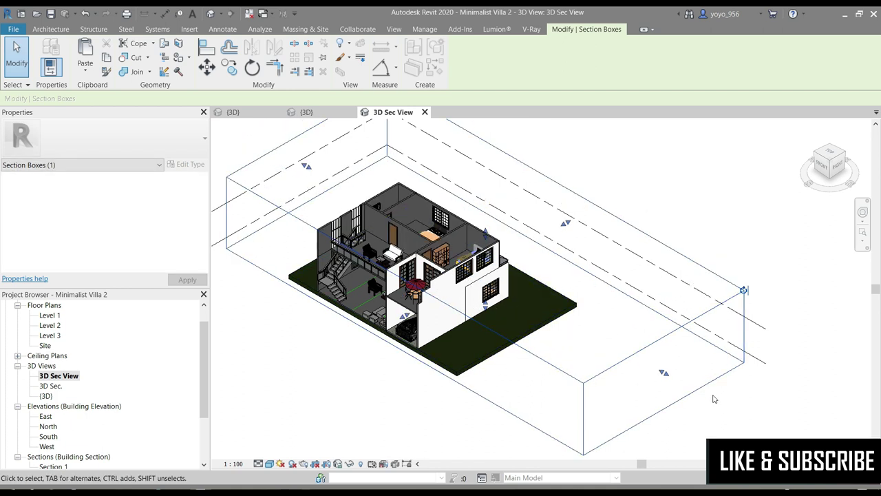
left_click_drag(664, 375, 473, 301)
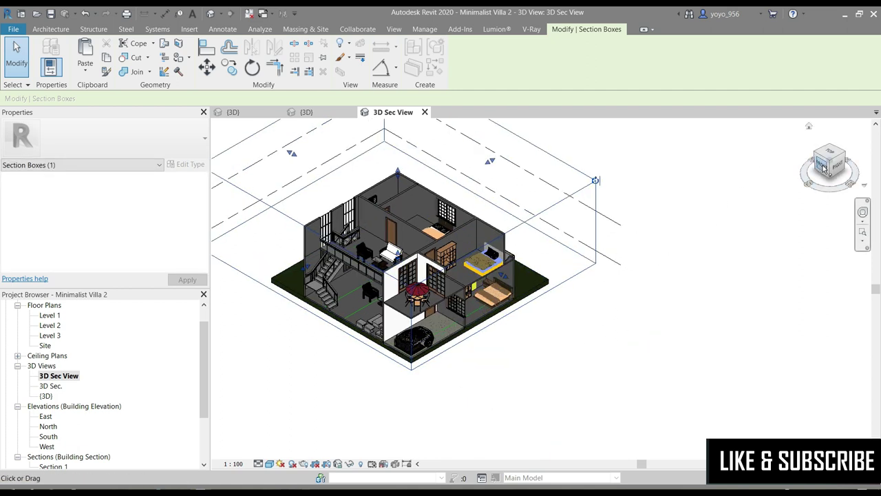
left_click_drag(820, 166, 809, 166)
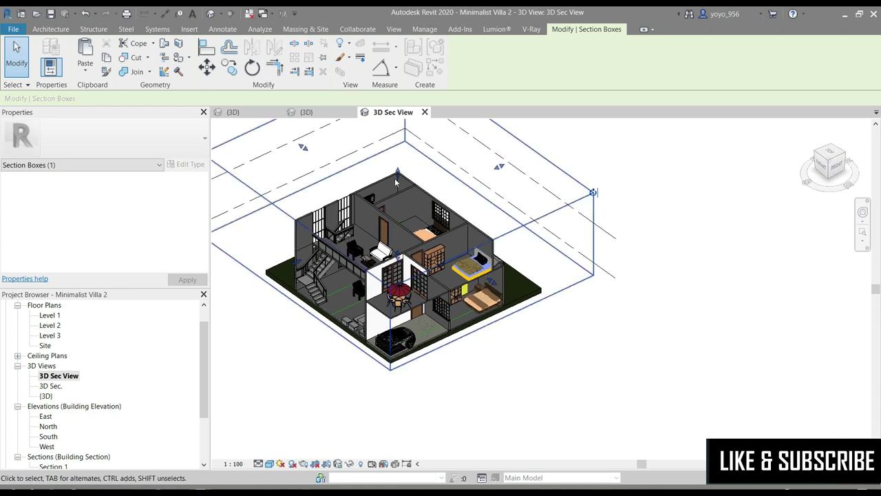
left_click_drag(499, 167, 396, 218)
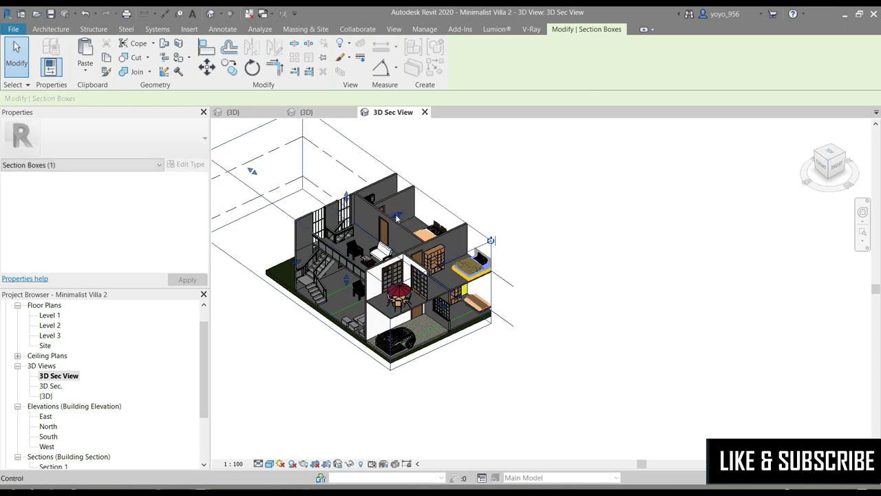
left_click_drag(253, 172, 252, 171)
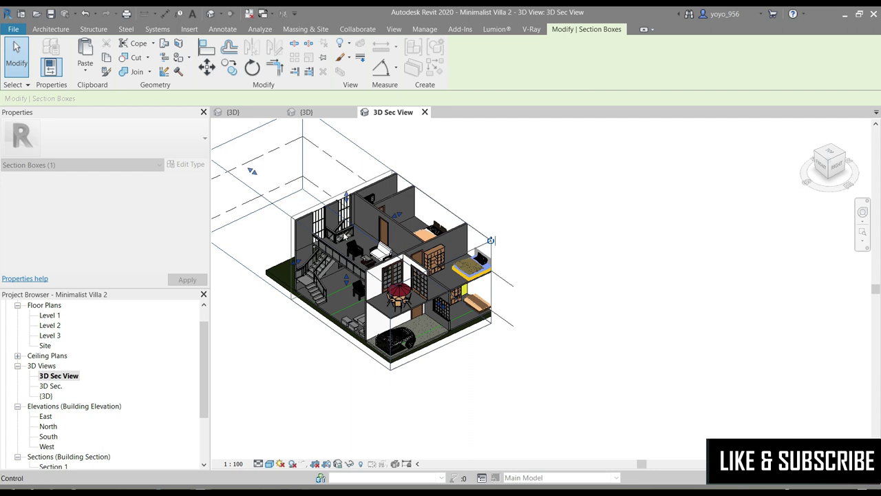
key("Escape")
left_click_drag(348, 236, 354, 245)
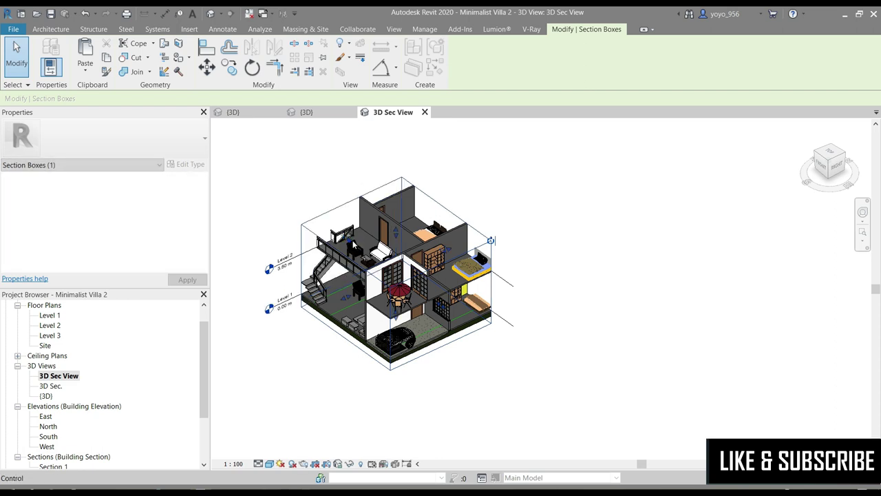
left_click(580, 204)
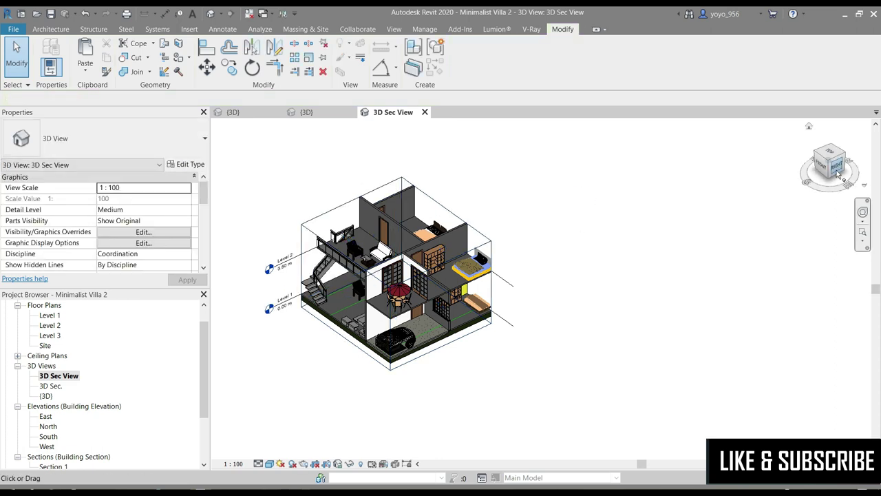
mouse_move(482, 275)
middle_mouse_down("shift")
mouse_move(358, 255)
mouse_move(403, 221)
mouse_move(413, 227)
middle_mouse_up("shift")
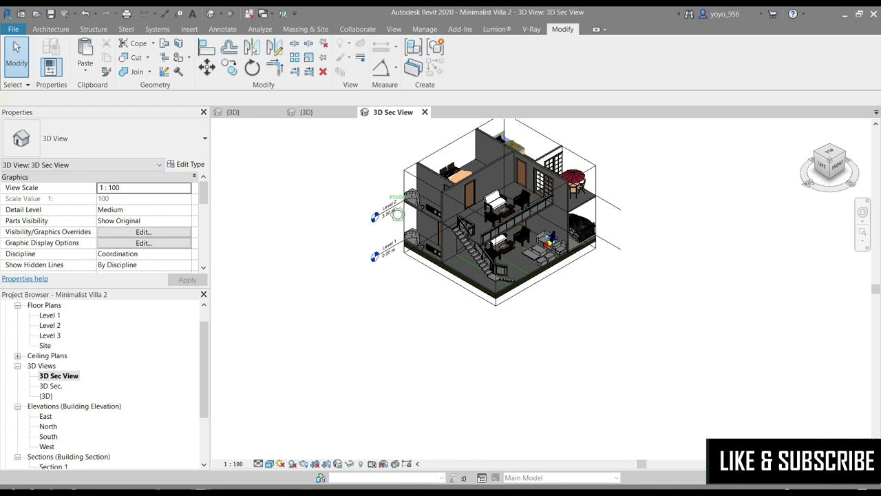
scroll(551, 168, "up", 1)
scroll(551, 169, "up", 1)
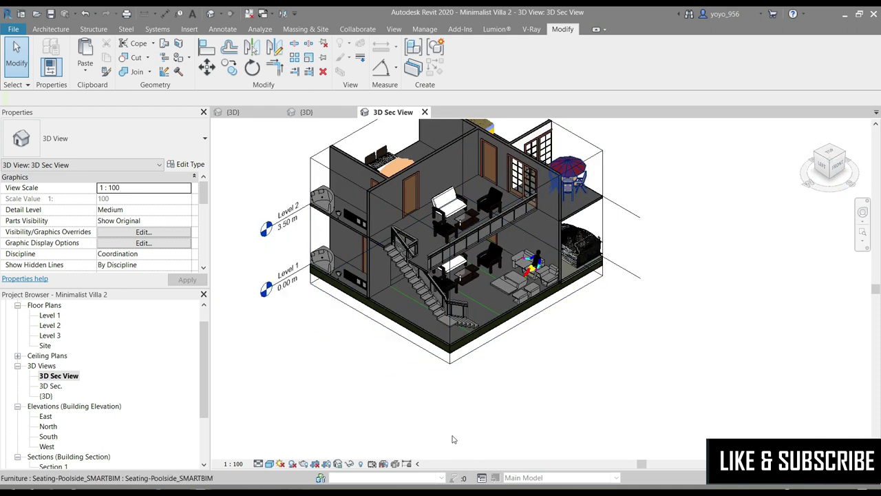
scroll(551, 169, "up", 1)
scroll(551, 169, "up", 1)
mouse_move(773, 148)
middle_mouse_down("shift")
mouse_move(806, 140)
mouse_move(830, 166)
mouse_move(819, 190)
mouse_move(830, 165)
middle_mouse_up("shift")
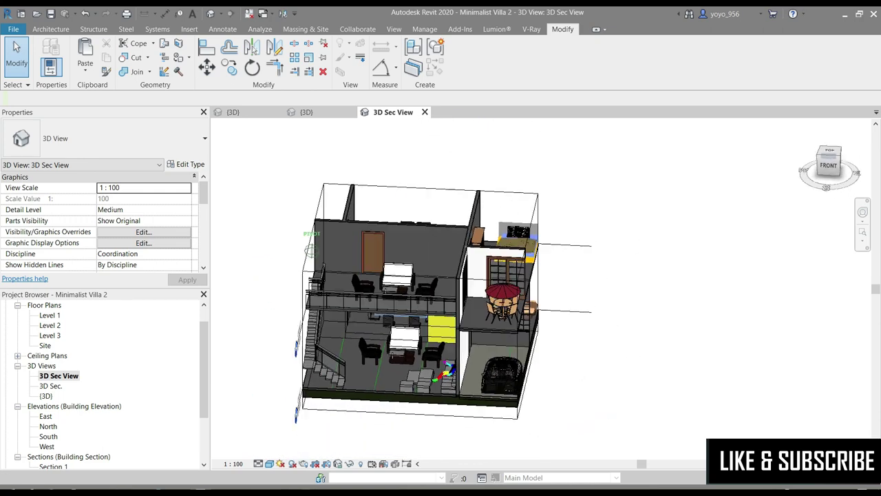
middle_click_drag(312, 251, 654, 320, "shift")
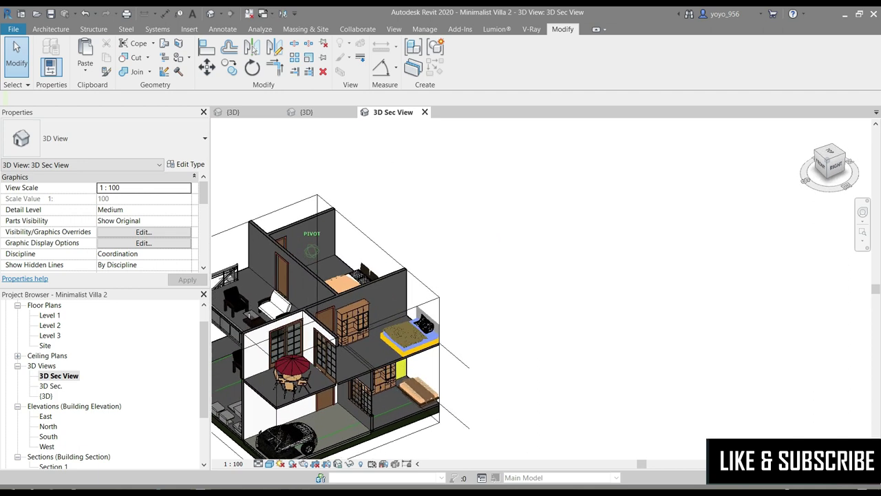
scroll(655, 320, "down", 2)
scroll(647, 290, "down", 2)
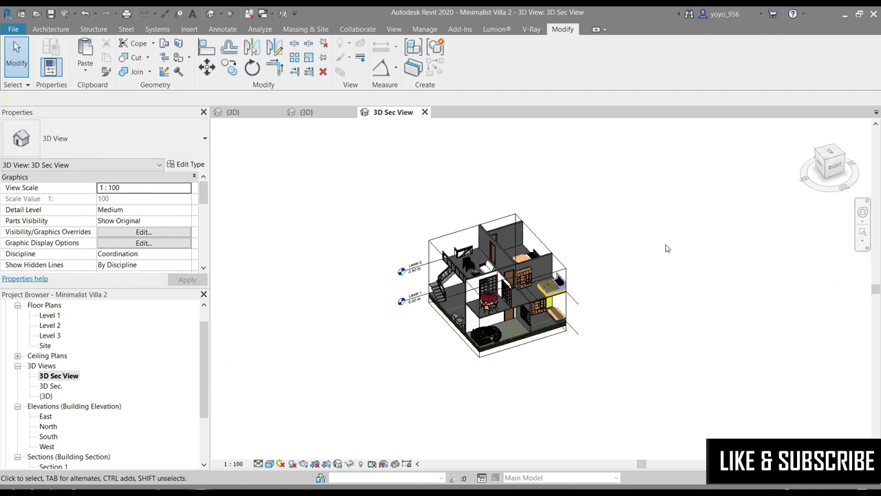
scroll(639, 252, "up", 2)
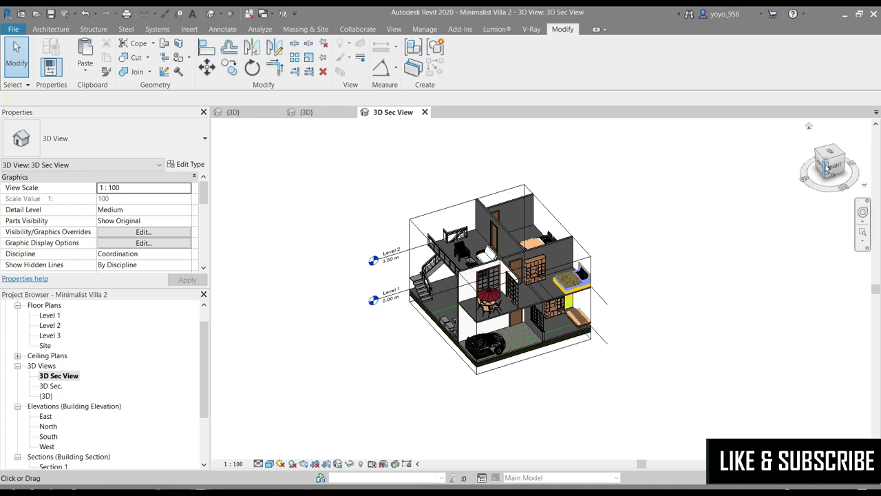
mouse_move(794, 183)
middle_mouse_down("shift")
mouse_move(730, 185)
mouse_move(314, 304)
middle_mouse_up("shift")
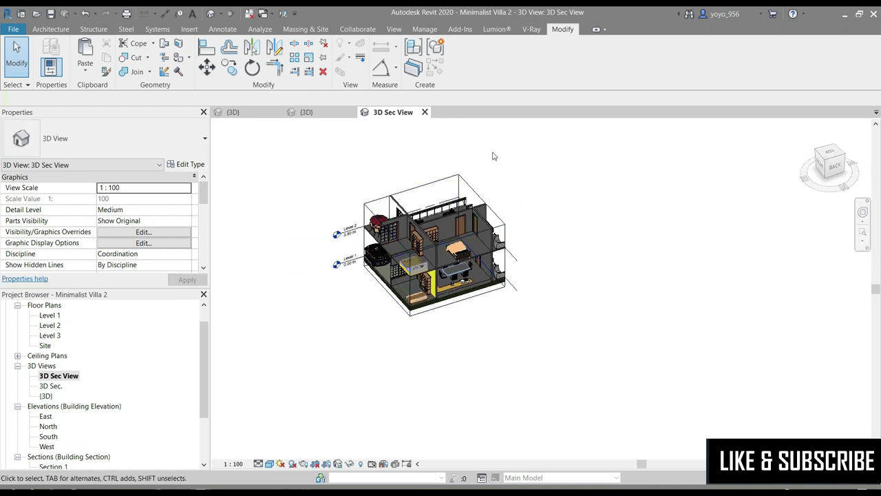
scroll(495, 165, "up", 1)
scroll(600, 193, "up", 2)
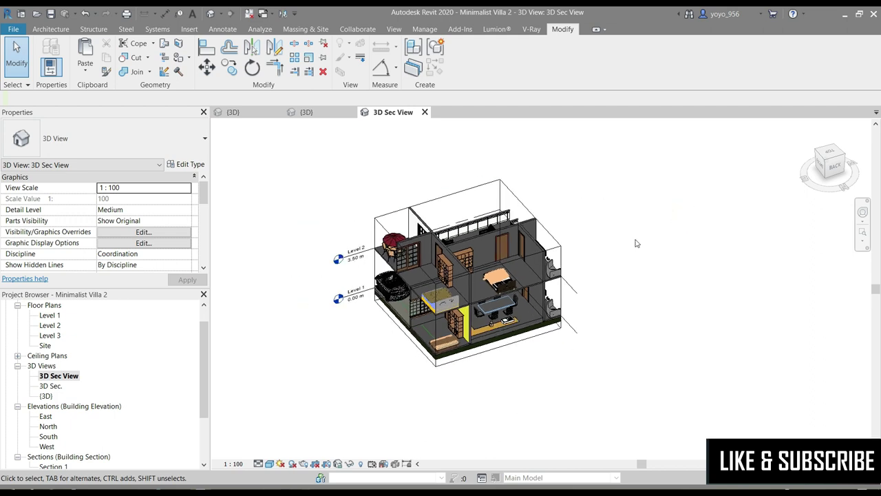
scroll(515, 358, "up", 1)
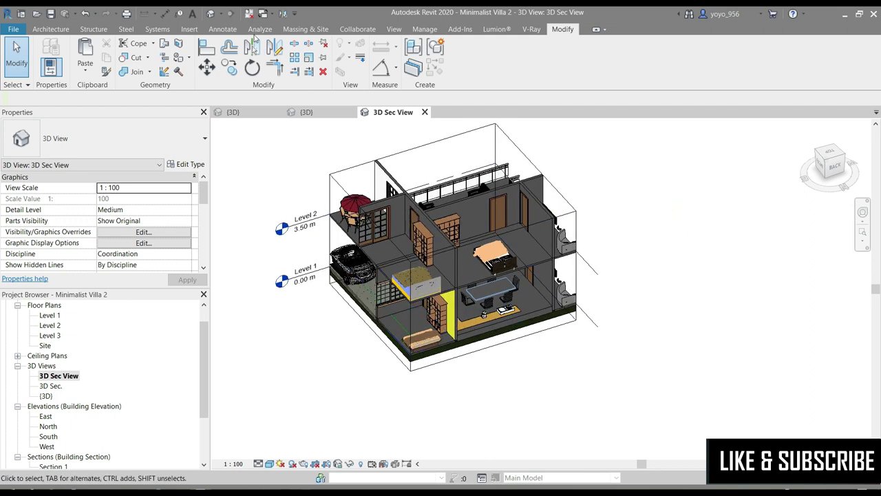
From the Level 1 plan, place a camera below-left of the house aimed across it
double_click(50, 315)
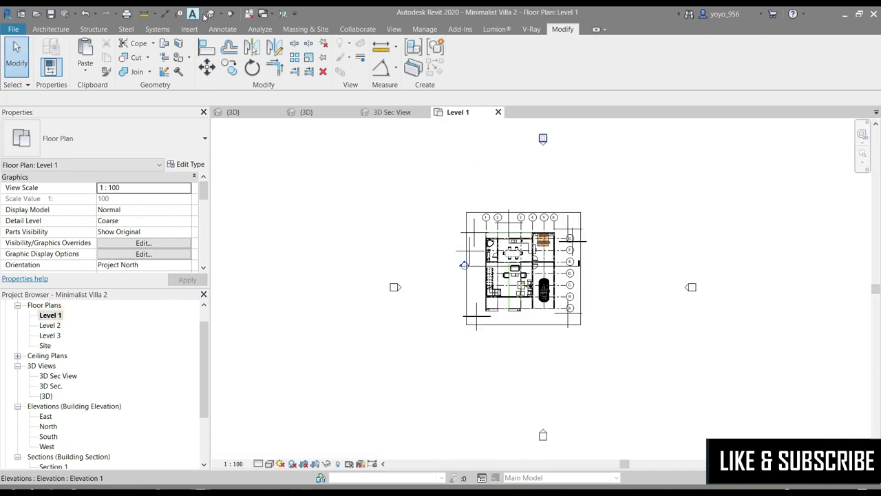
left_click(220, 15)
left_click(234, 39)
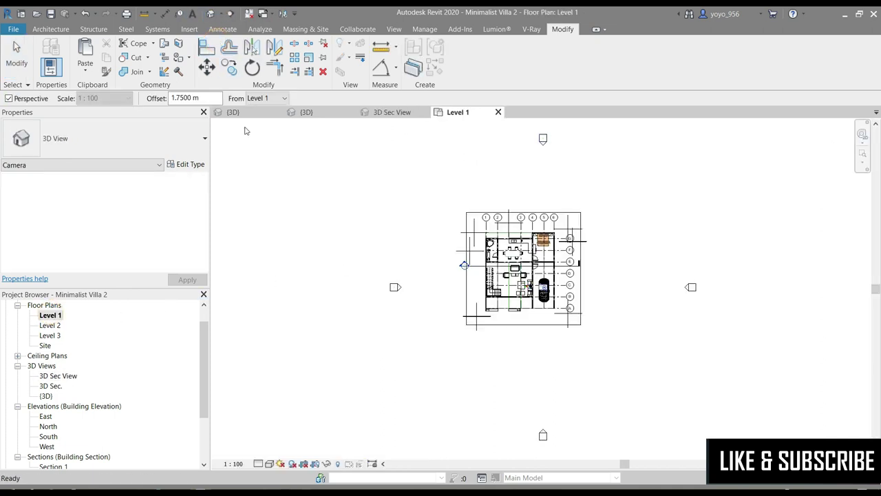
left_click(442, 357)
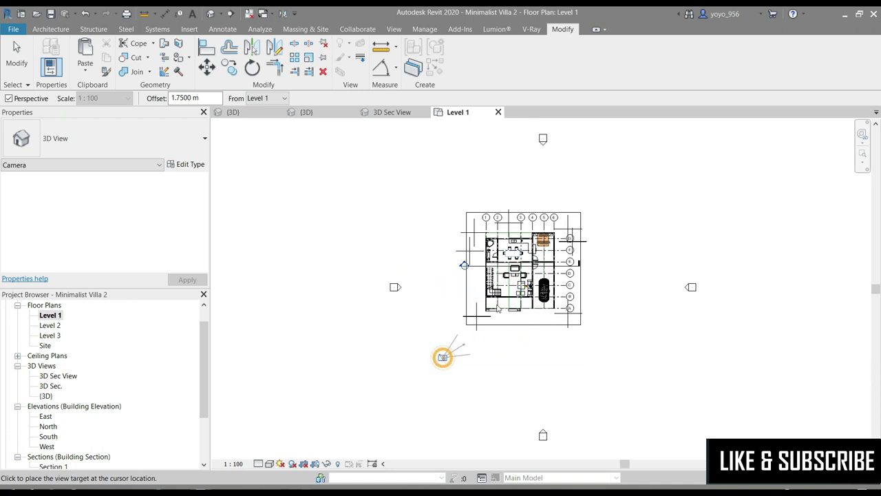
left_click(578, 219)
Widen the 3D View 1 camera frame to the left, right and top
scroll(294, 193, "down", 1)
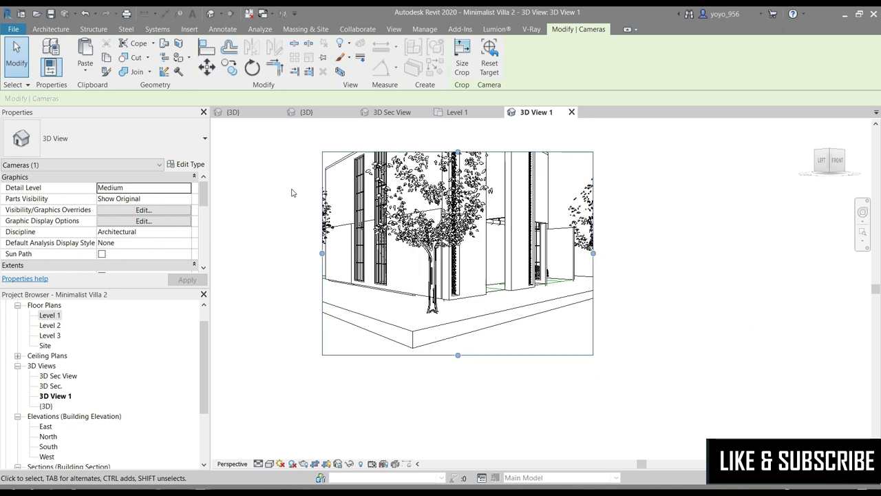
scroll(296, 194, "down", 2)
left_click_drag(315, 238, 237, 237)
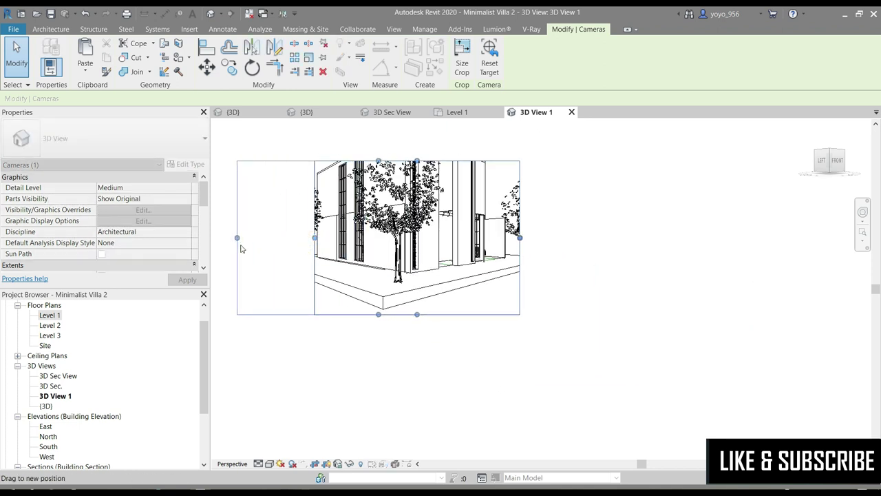
left_click_drag(520, 238, 669, 238)
mouse_move(452, 161)
left_mouse_down()
mouse_move(449, 205)
mouse_move(455, 150)
left_mouse_up()
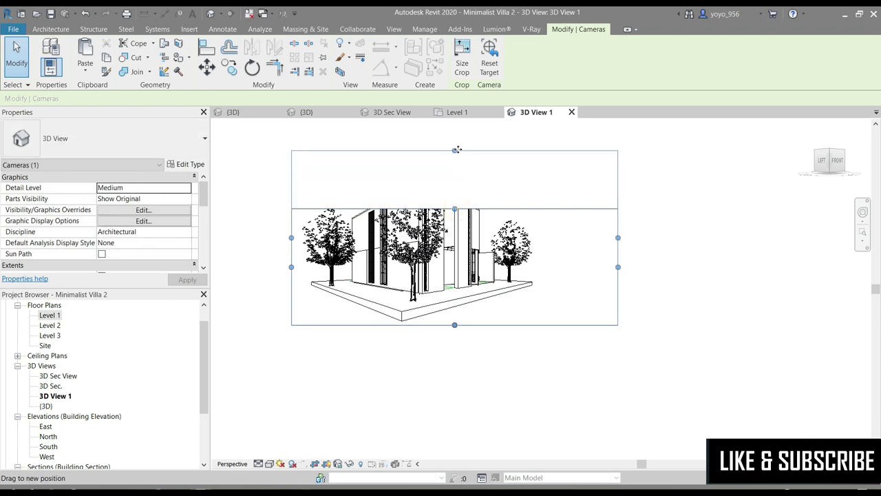
Nudge the camera eye from 3D Sec View, then return to 3D View 1's Extents properties
left_click(393, 113)
left_click_drag(359, 389, 359, 378)
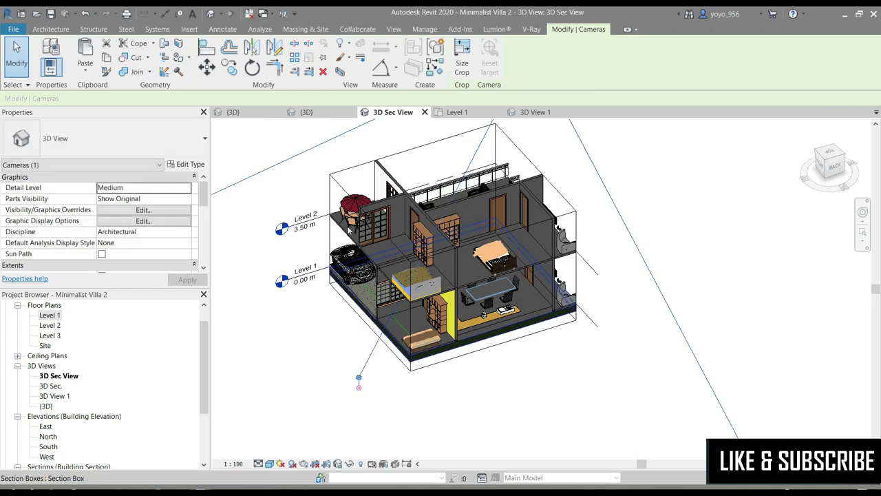
left_click(536, 113)
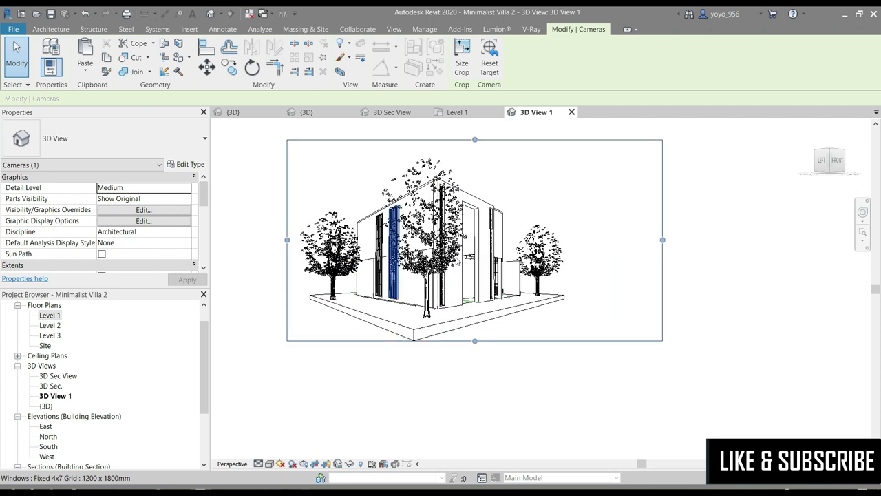
scroll(84, 234, "down", 1)
scroll(84, 234, "down", 3)
scroll(84, 234, "down", 1)
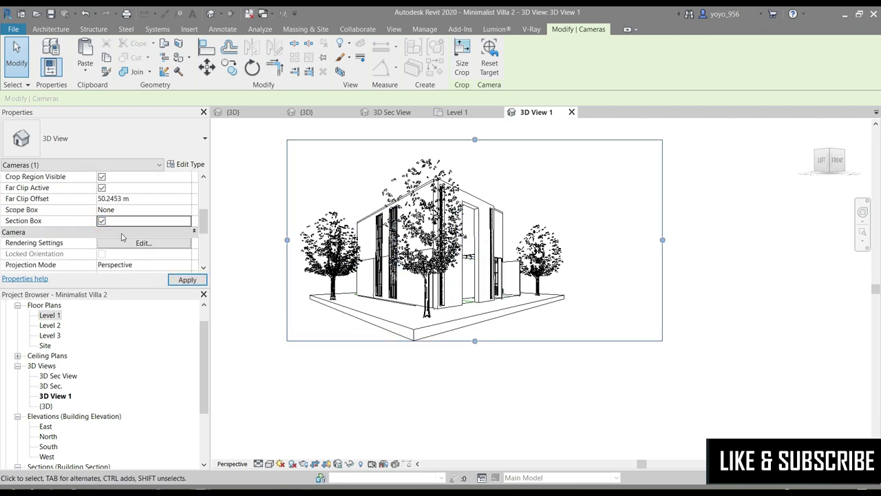
Apply the section box and trim its left and right faces to expose the stairs
left_click(187, 280)
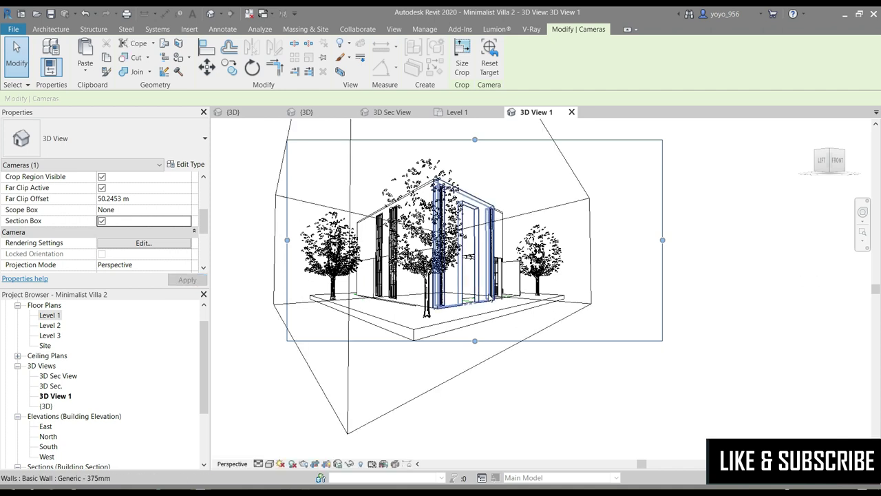
left_click(438, 385)
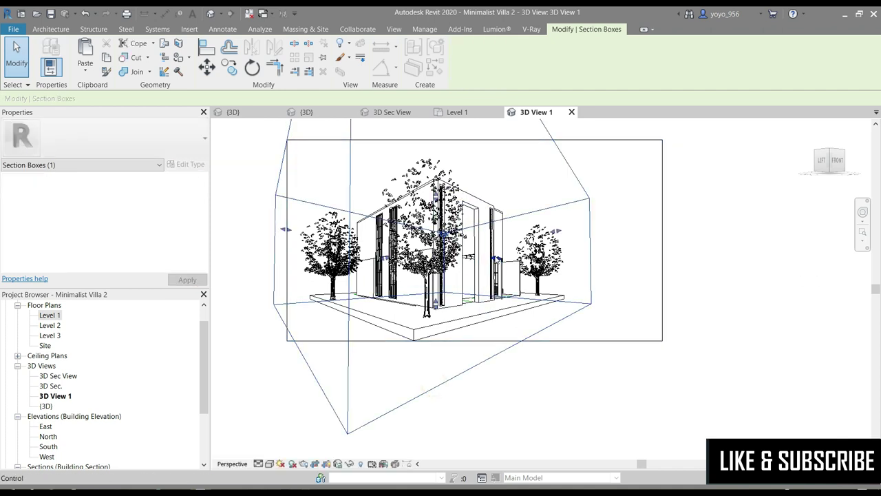
left_click_drag(496, 260, 475, 256)
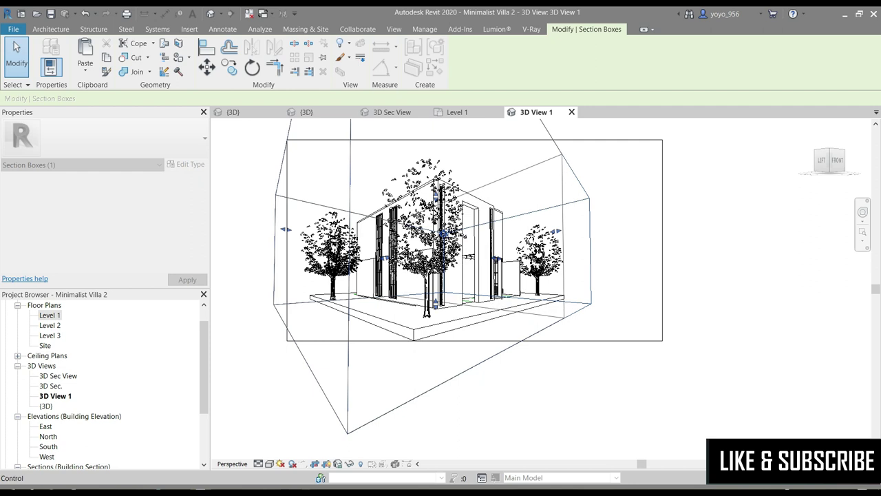
left_click_drag(468, 256, 476, 256)
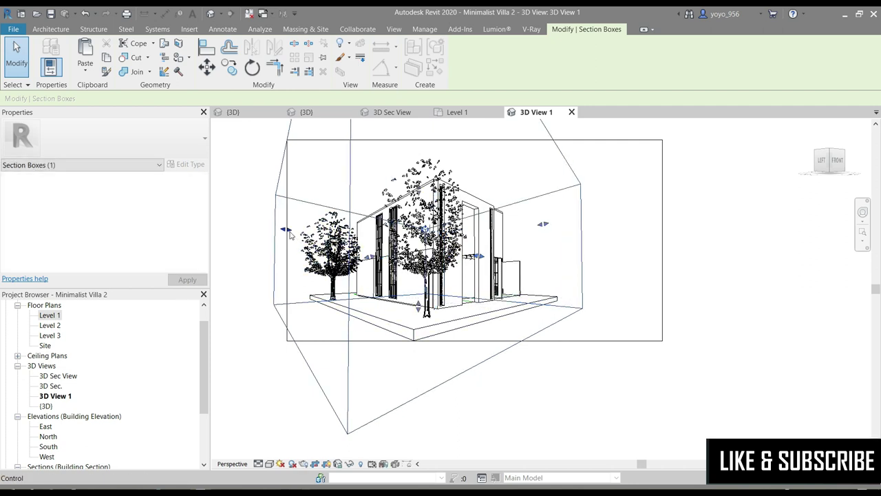
left_click_drag(286, 229, 385, 245)
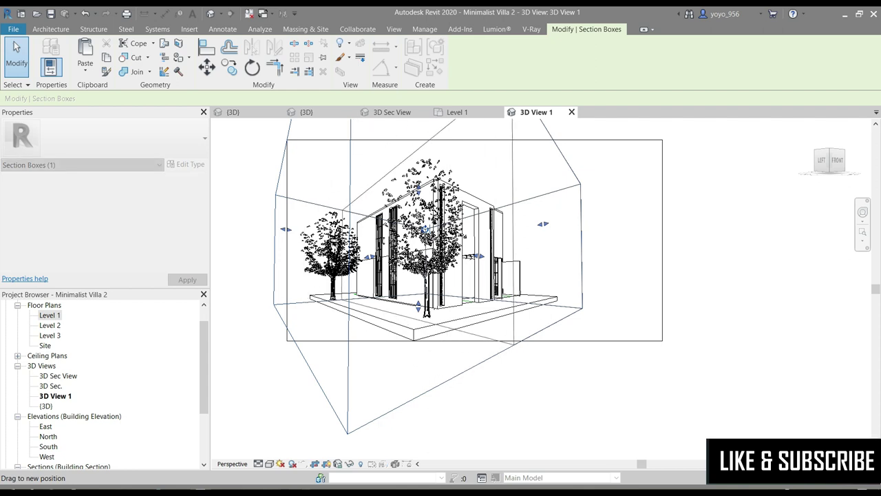
left_click_drag(472, 256, 475, 257)
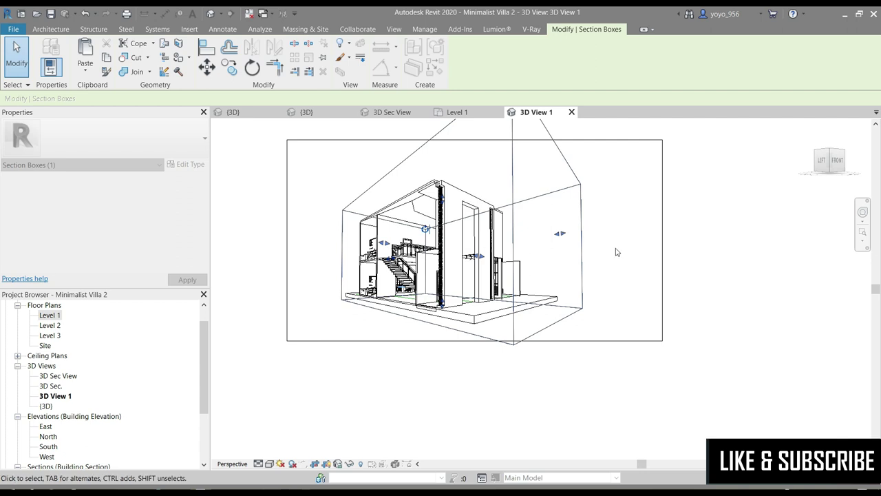
left_click_drag(559, 233, 465, 246)
scroll(402, 339, "up", 1)
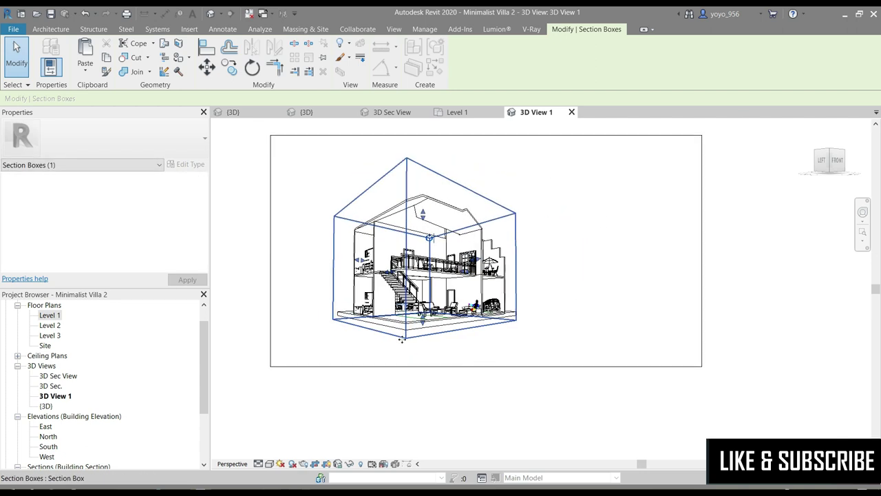
Tighten the crop region by lowering its top and pulling its sides inward
left_click(519, 136)
left_click_drag(486, 135, 486, 179)
left_click_drag(269, 273, 321, 274)
left_click_drag(702, 272, 524, 275)
Deselect the crop, recentre the house, and switch the visual style to Ray Trace
scroll(378, 328, "up", 3)
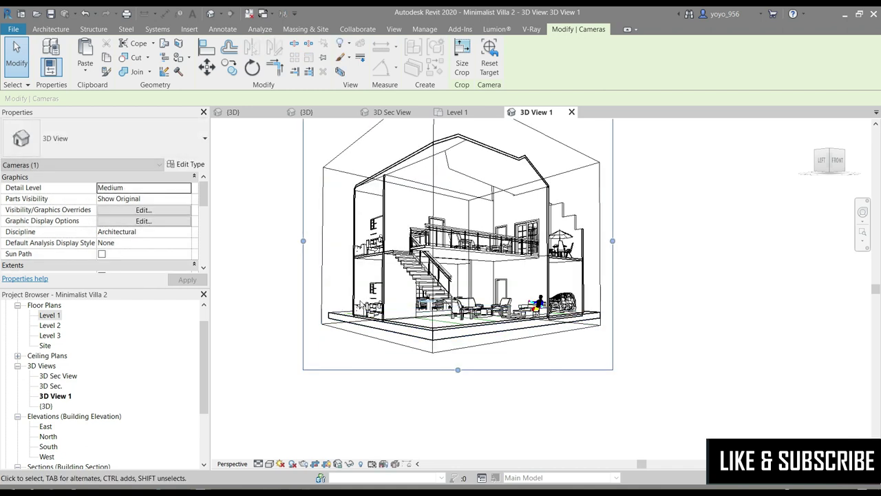
left_click(741, 271)
middle_click_drag(741, 271, 674, 276)
scroll(582, 217, "down", 1)
scroll(619, 248, "up", 2)
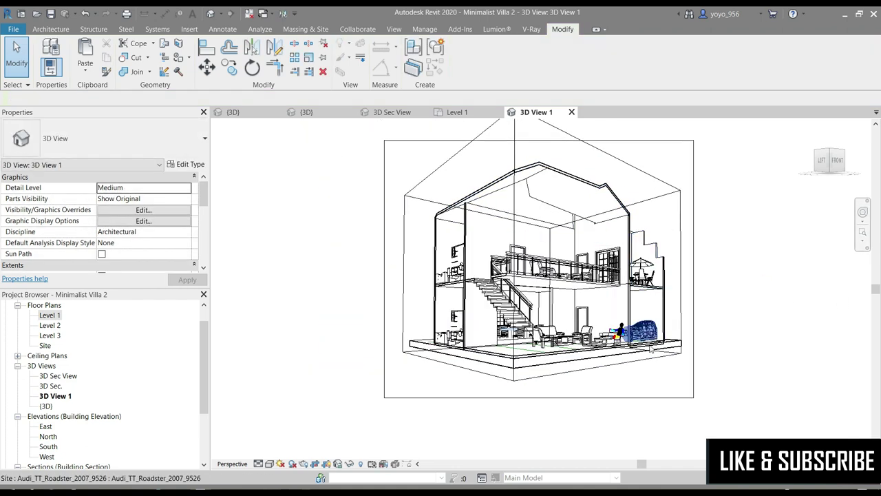
scroll(733, 235, "up", 1)
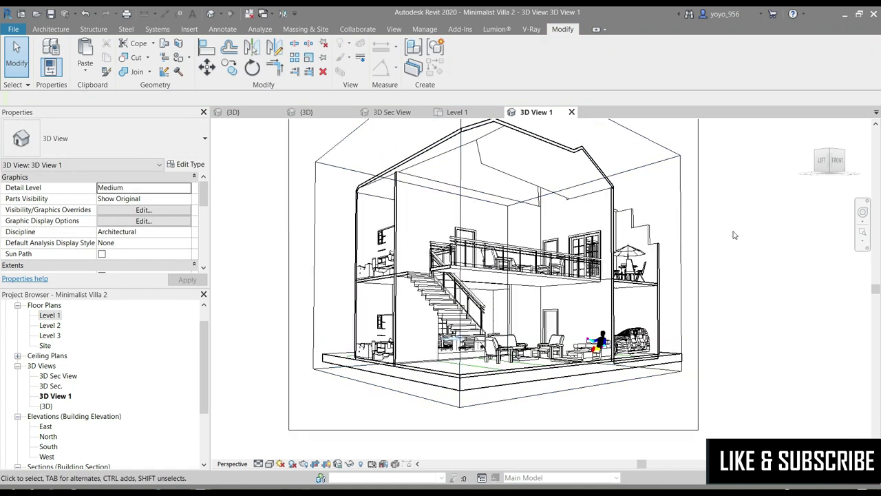
left_click(270, 464)
left_click(289, 452)
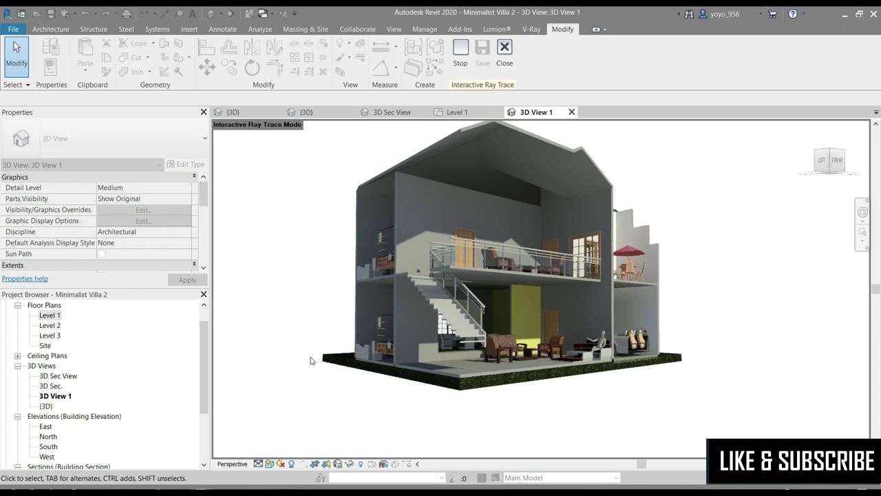
Switch the visual style from Ray Trace to Realistic
left_click(270, 464)
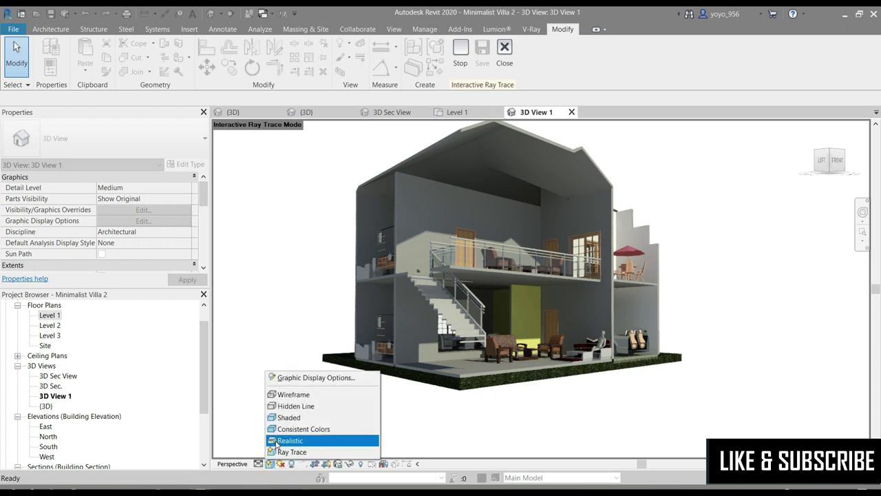
left_click(282, 440)
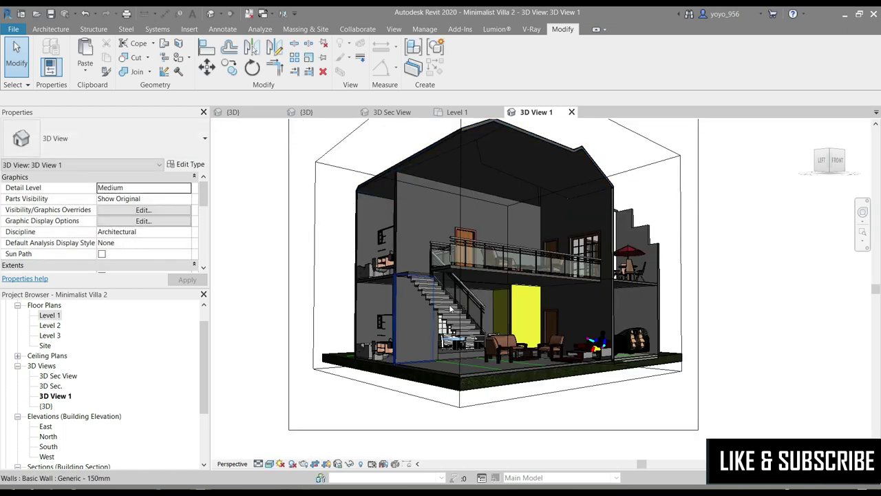
left_click(270, 464)
left_click(282, 439)
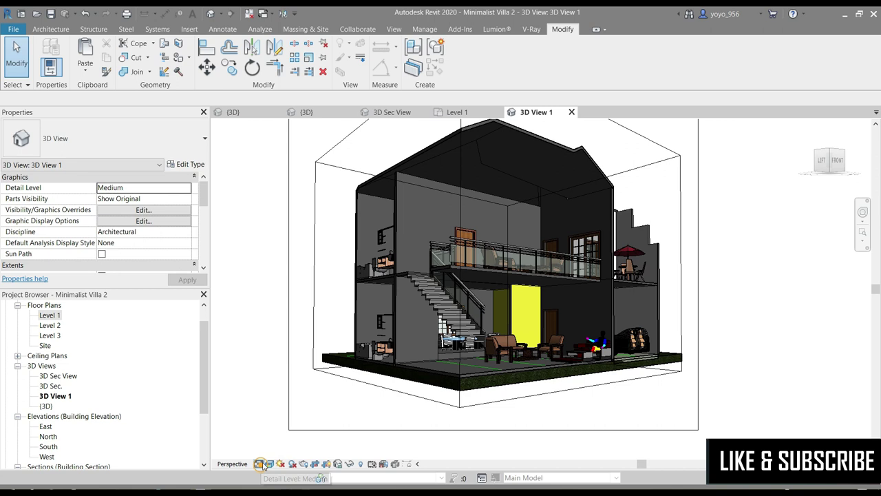
Set the view's detail level to Fine after briefly trying Coarse
left_click(263, 464)
left_click(274, 423)
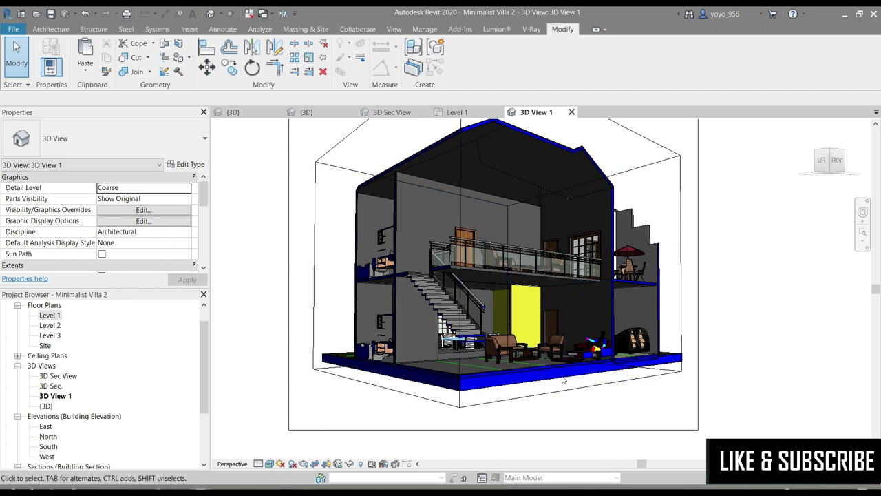
left_click(269, 464)
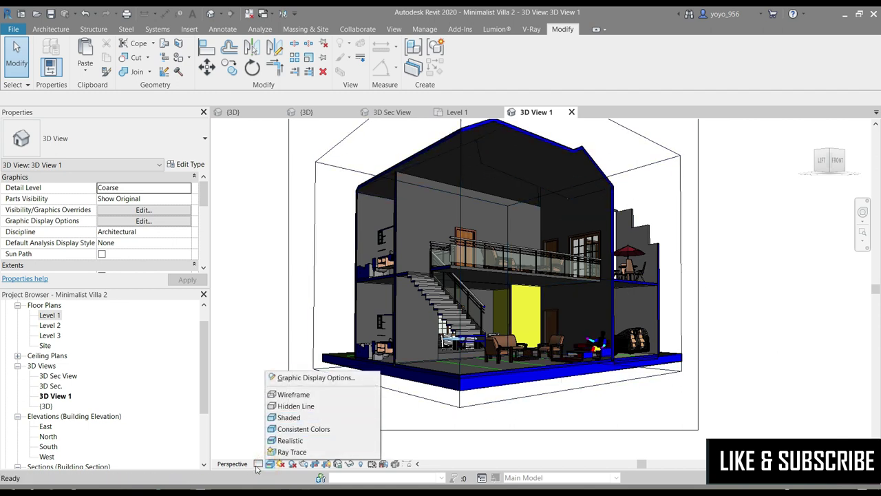
left_click(257, 464)
left_click(261, 451)
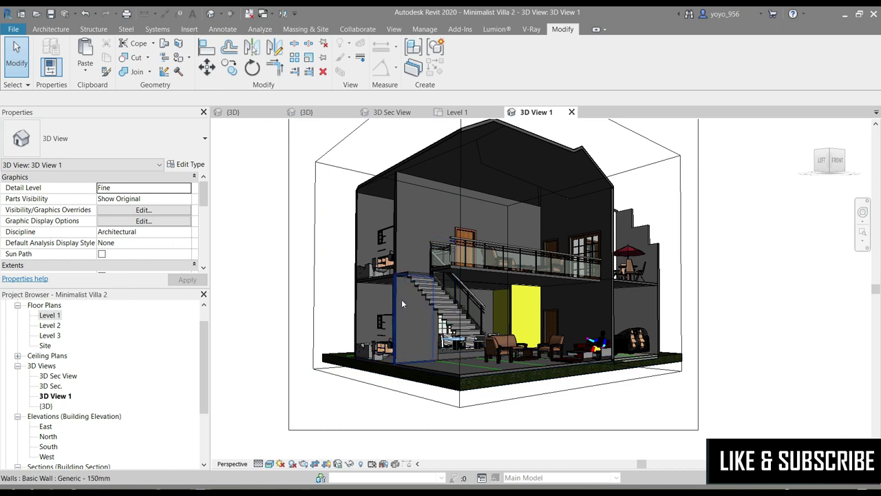
In Graphic Display Options, turn off Show Edges and apply it
left_click(270, 463)
left_click(291, 376)
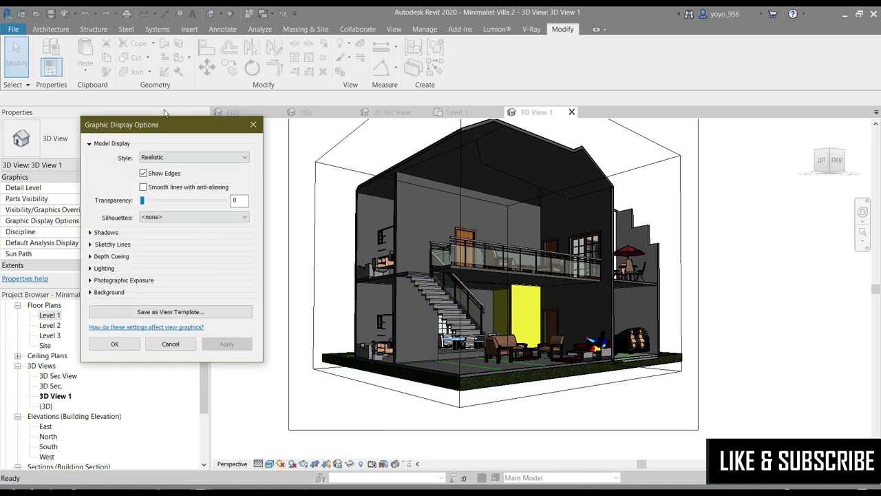
left_click(89, 232)
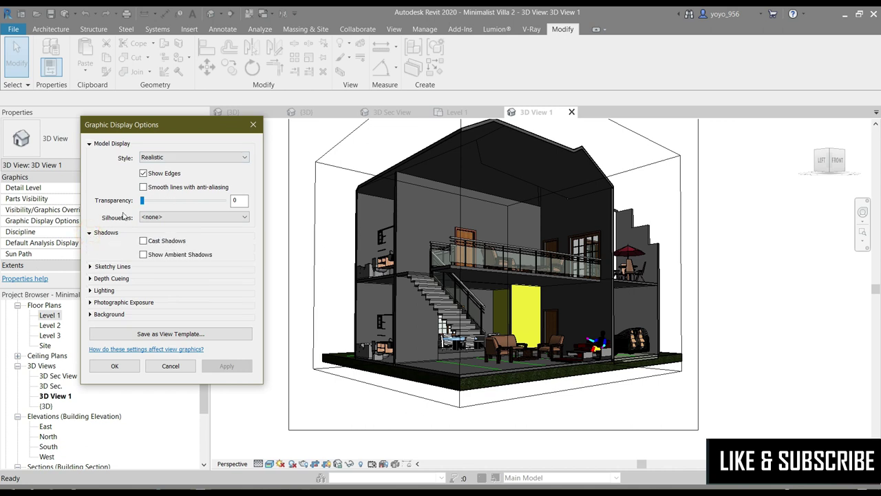
left_click(143, 173)
left_click(228, 368)
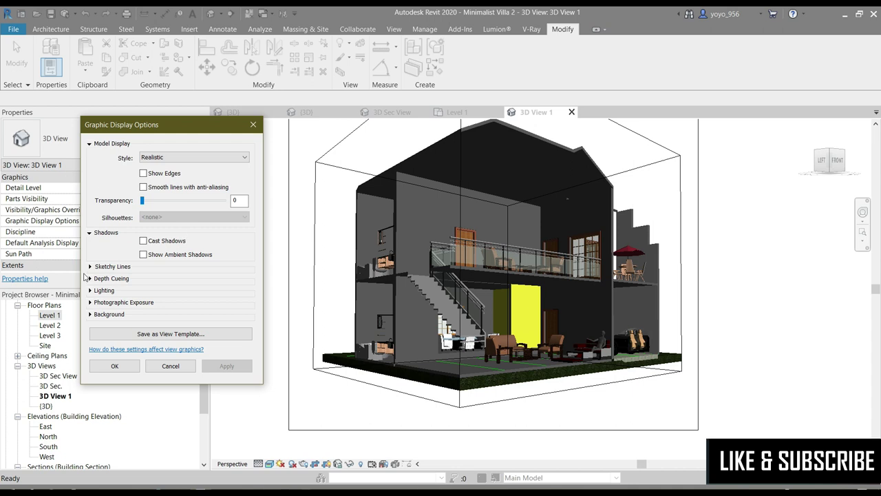
Turn on cast and ambient shadows, close the dialog, and switch to the Shaded style
left_click(144, 241)
left_click(226, 367)
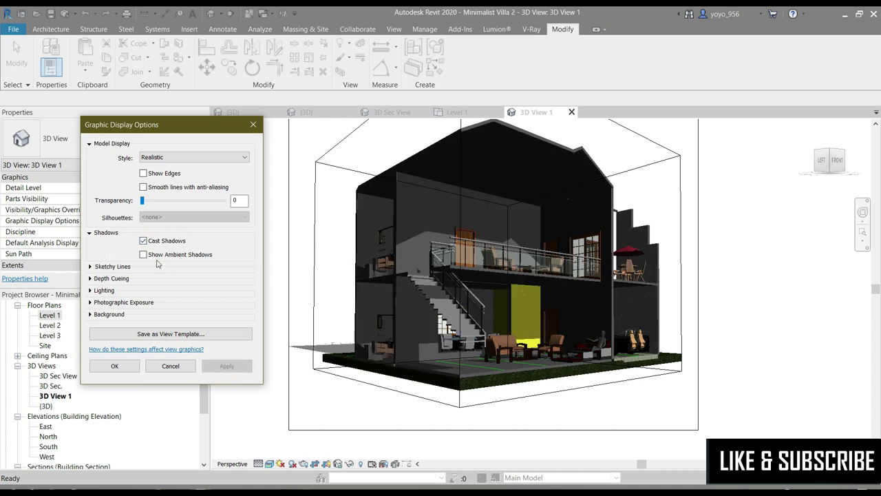
left_click(143, 255)
left_click(225, 368)
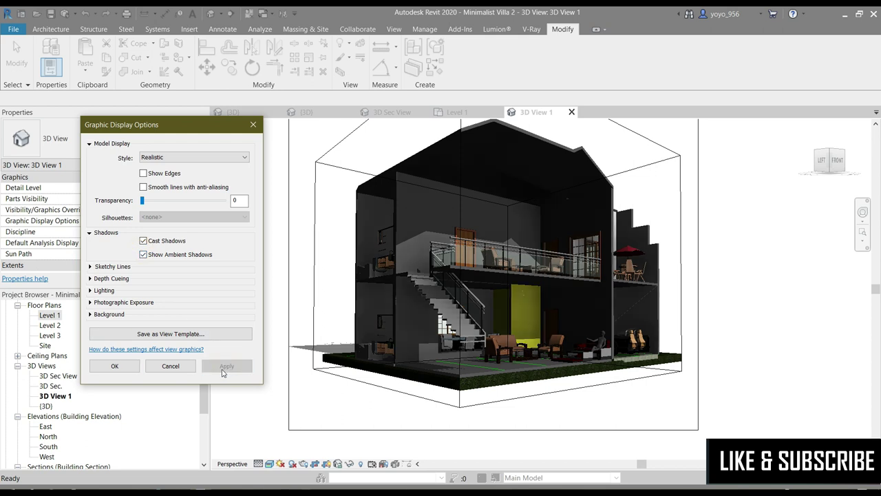
left_click(126, 366)
left_click(269, 463)
left_click(295, 417)
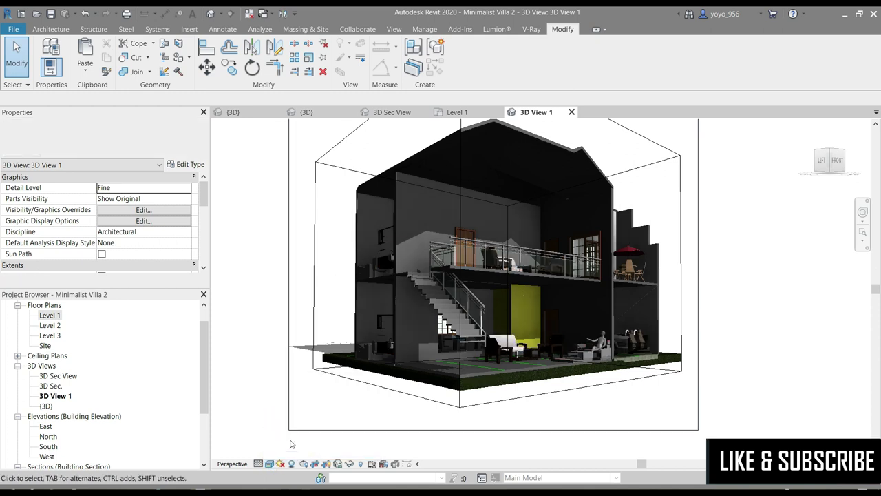
Try Hidden Line, Consistent Colors and Realistic styles on 3D View 1, settling on Hidden Line
left_click(269, 463)
left_click(292, 406)
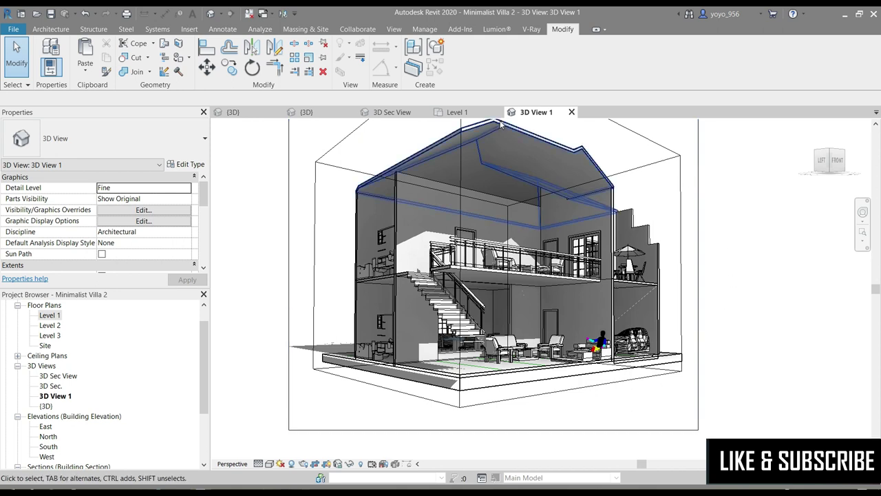
left_click(269, 463)
left_click(293, 429)
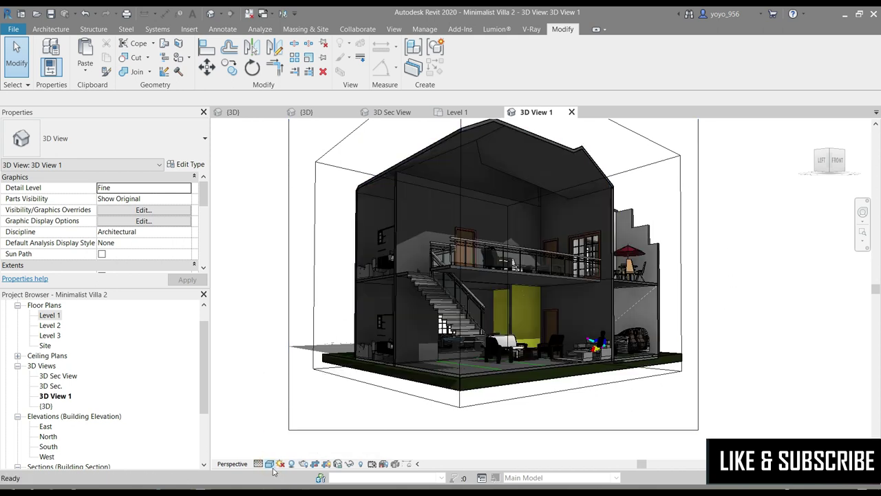
left_click(269, 463)
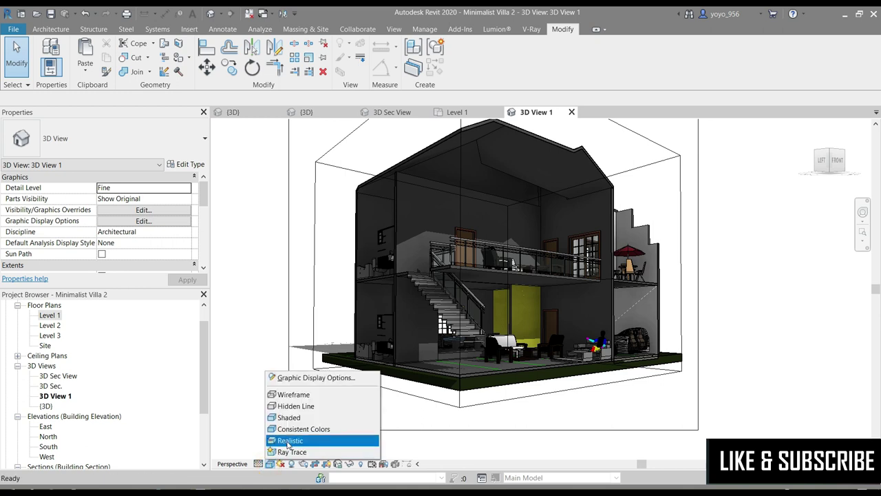
left_click(285, 440)
left_click(270, 463)
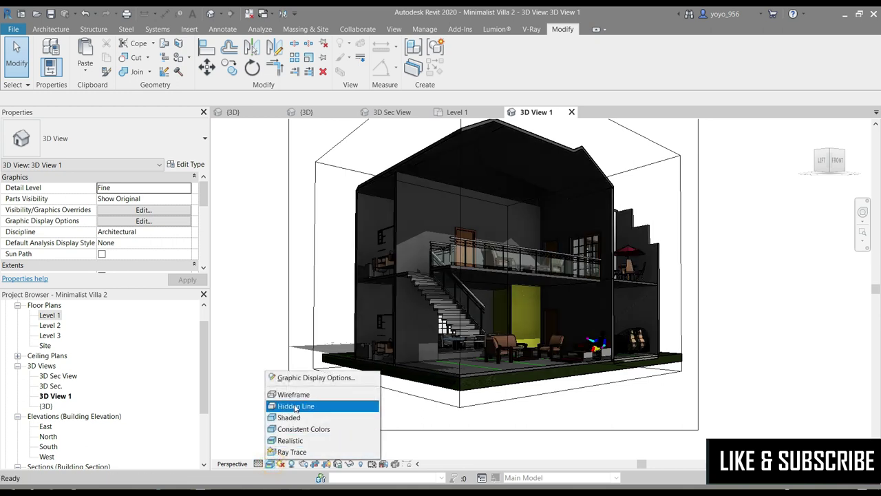
left_click(294, 407)
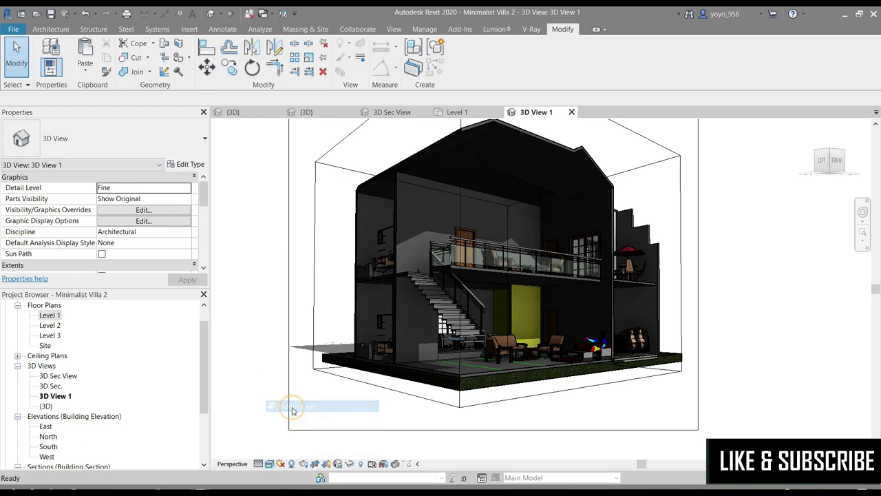
scroll(445, 400, "down", 2)
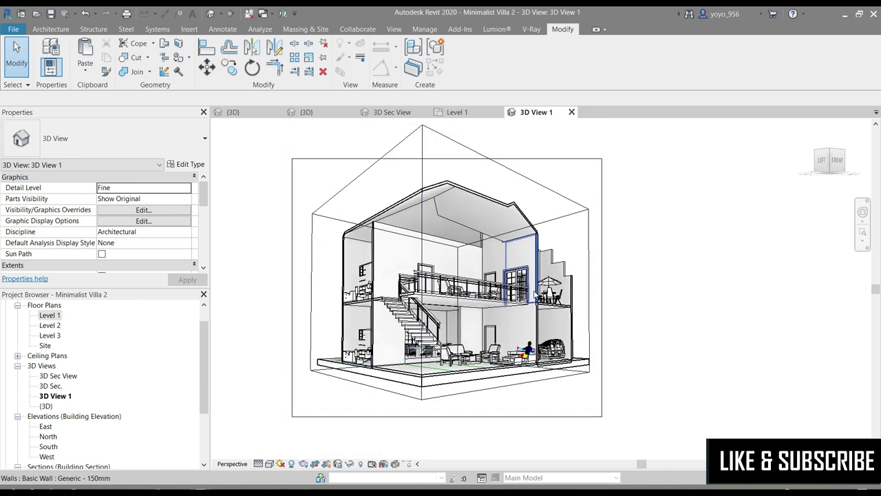
scroll(445, 401, "up", 1)
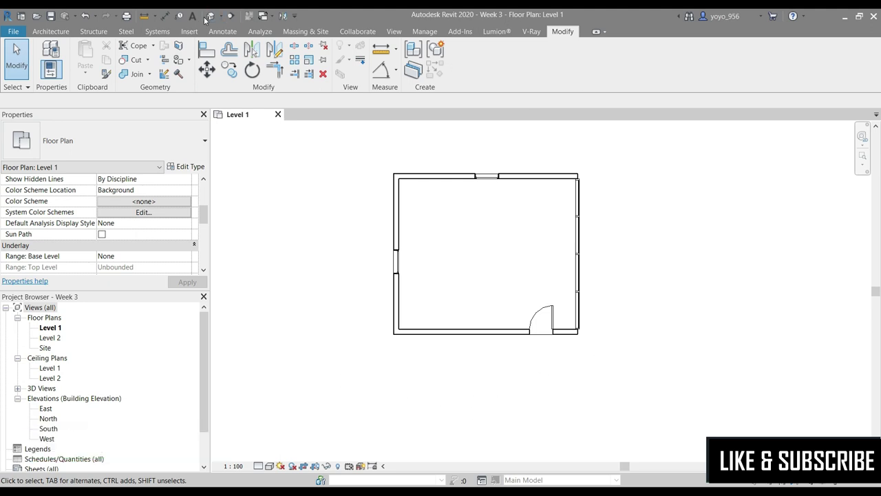
Open the Week 3 room's default {3D} view, orbit to see its back, then return to Level 1
left_click(208, 17)
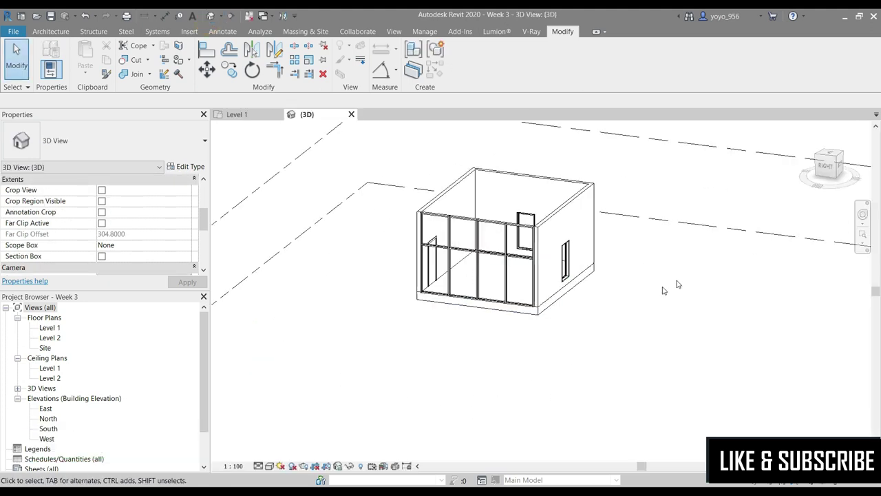
mouse_move(664, 289)
middle_mouse_down("shift")
mouse_move(606, 297)
mouse_move(376, 227)
middle_mouse_up("shift")
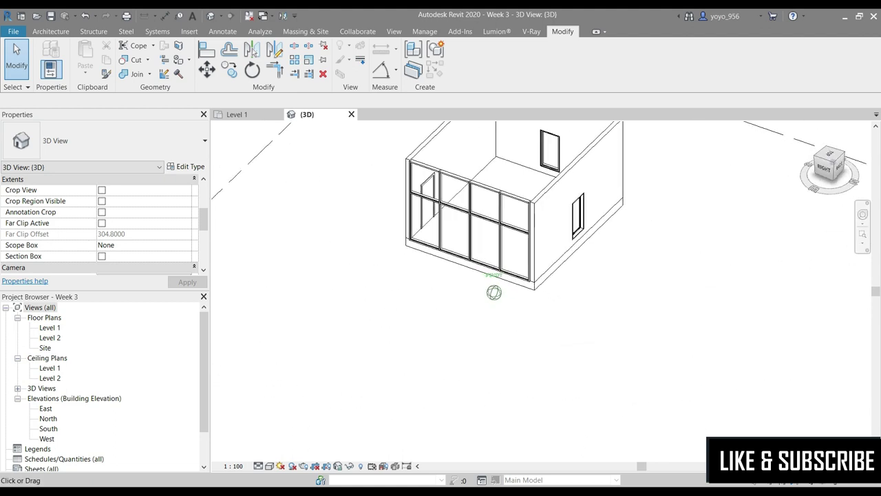
left_click(236, 115)
scroll(362, 264, "up", 2)
Start the Structural Column tool from the Architecture tab's Column menu and open its type properties
left_click(53, 33)
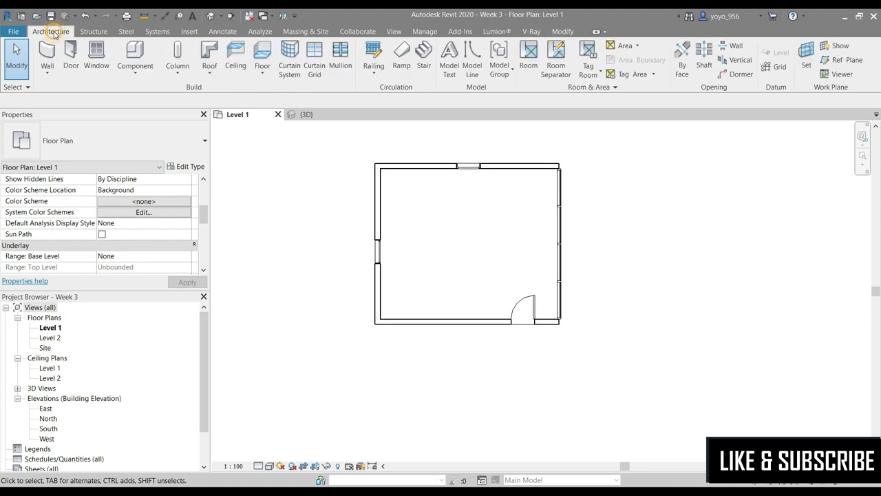
left_click(176, 69)
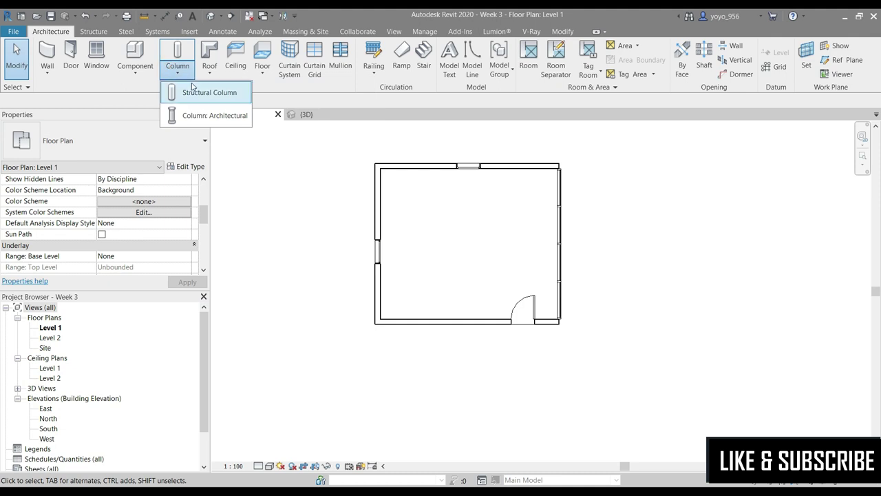
left_click(190, 92)
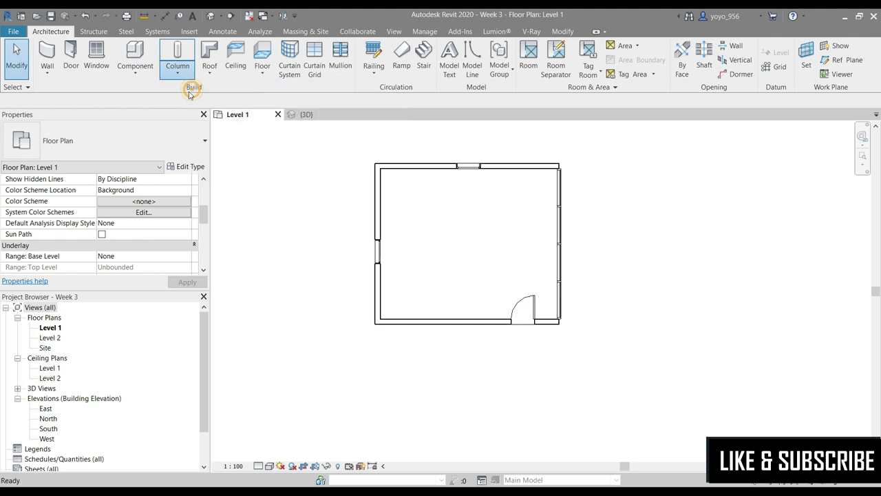
left_click(184, 166)
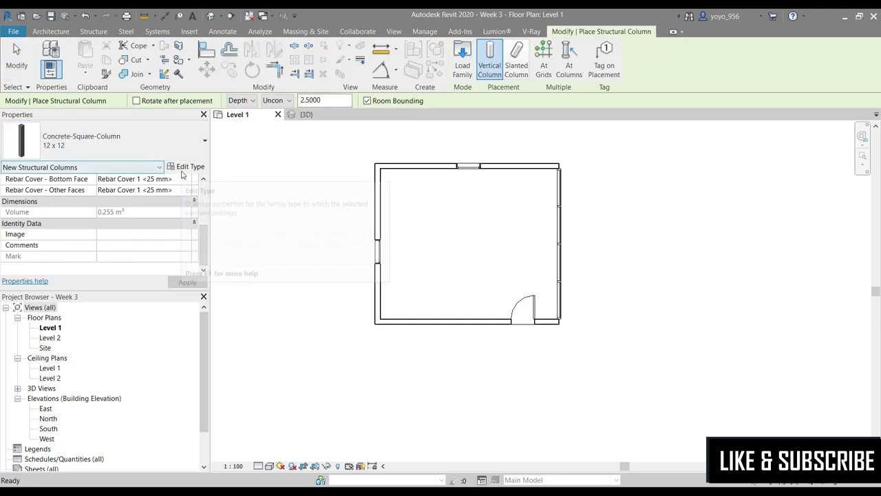
Try loading the Rectangular Column family from the Columns folder, which fails with a wrong-category error
left_click(220, 94)
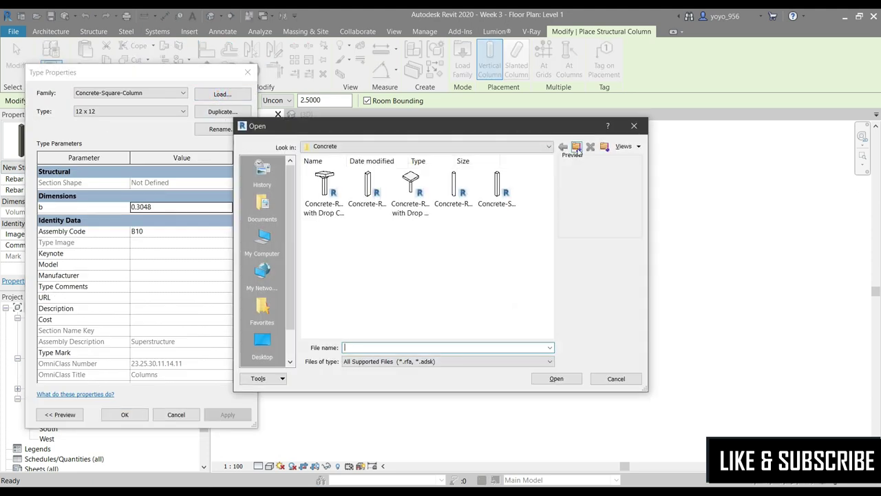
left_click(576, 147)
left_click(576, 146)
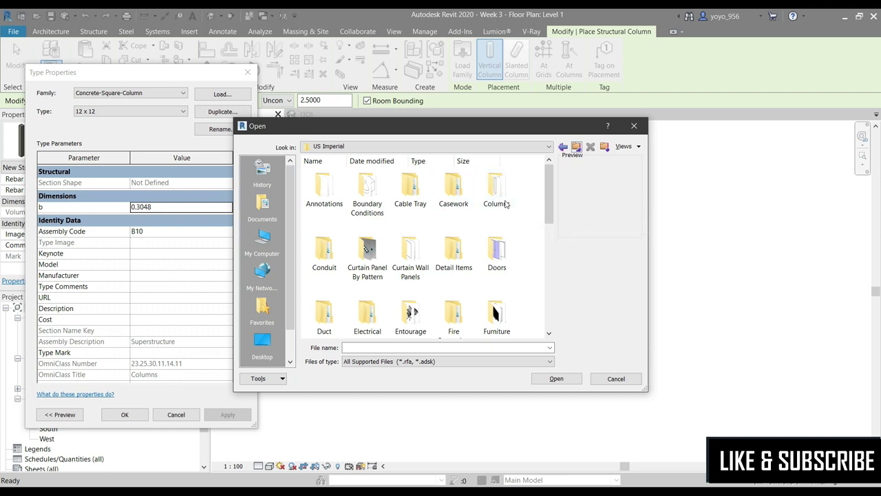
scroll(505, 204, "down", 3)
scroll(413, 261, "down", 2)
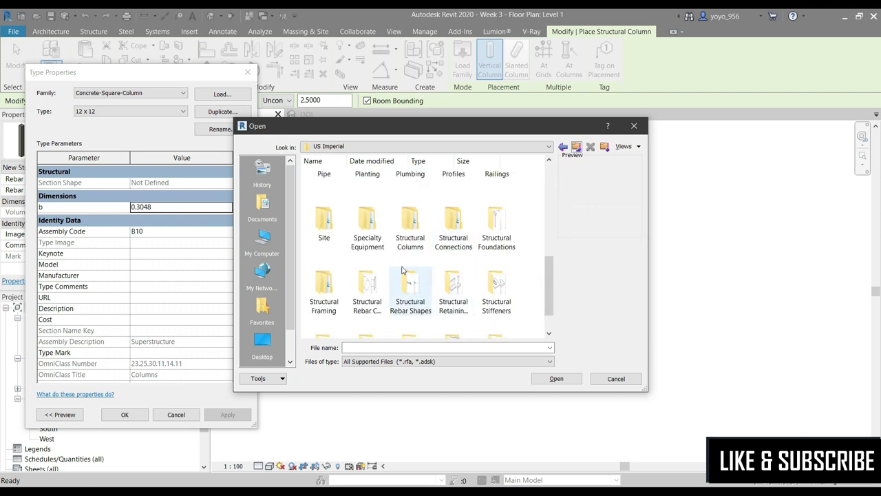
scroll(496, 221, "up", 5)
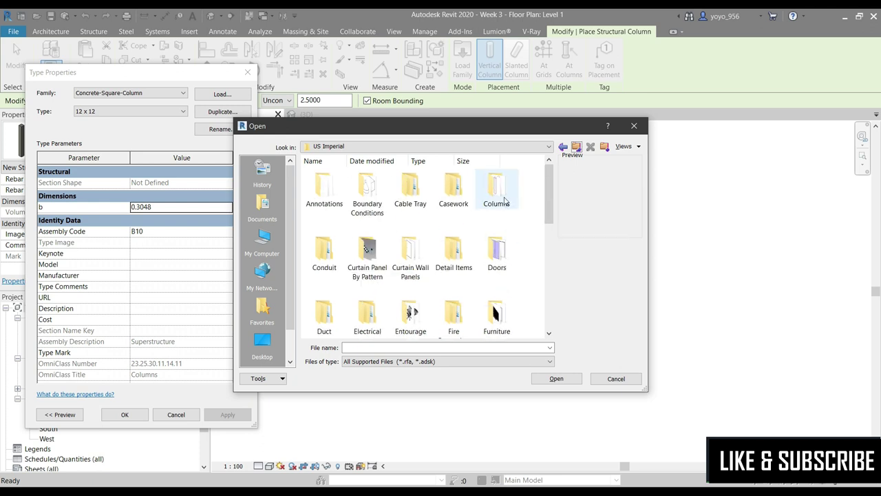
left_click(556, 379)
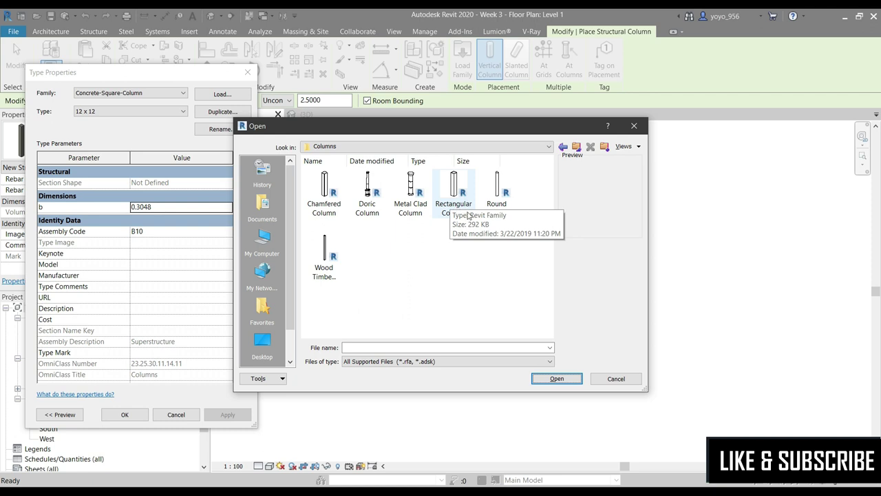
left_click(454, 197)
left_click(556, 378)
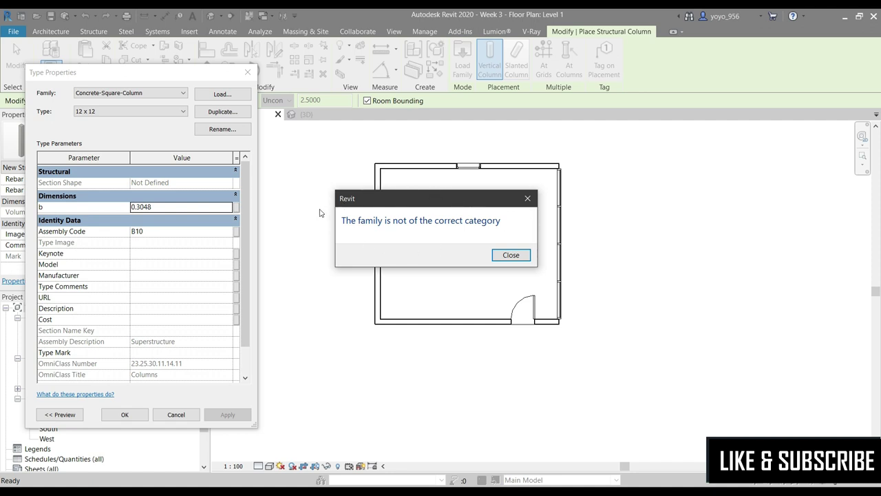
left_click(510, 255)
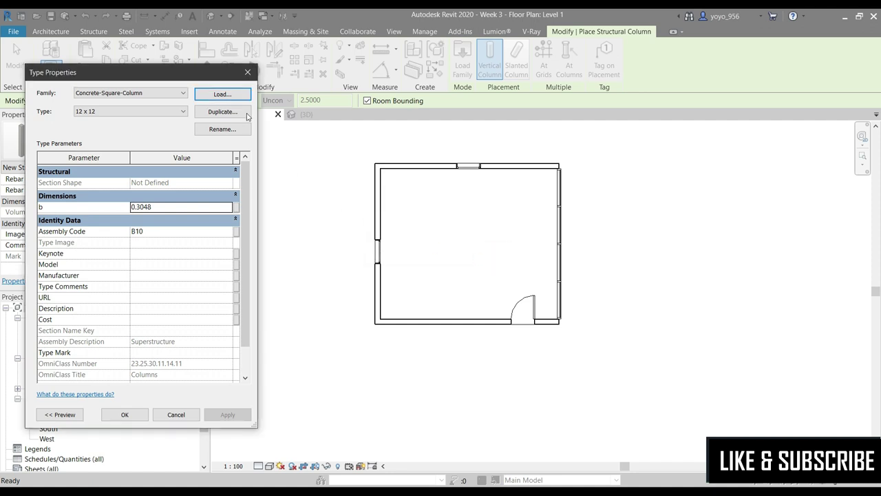
Load Concrete-Square-Column.rfa from US Imperial > Structural Columns > Concrete
left_click(221, 94)
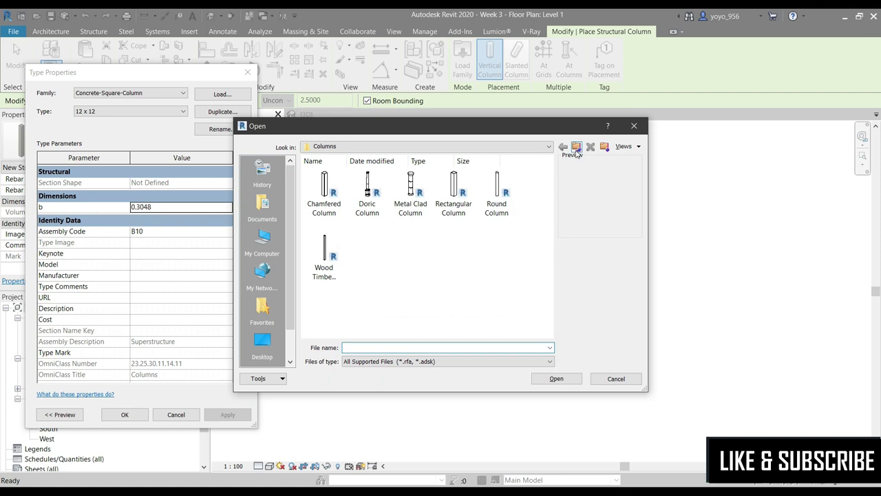
left_click(576, 148)
scroll(409, 303, "down", 3)
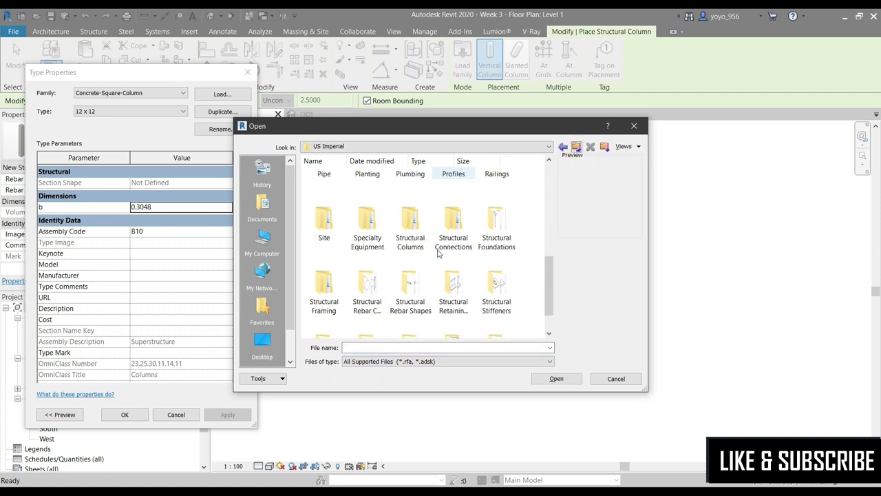
scroll(409, 303, "down", 2)
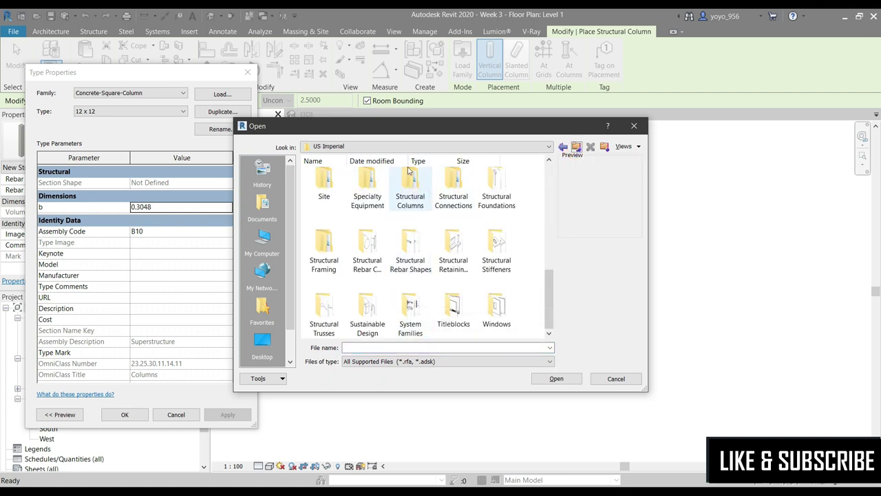
double_click(409, 201)
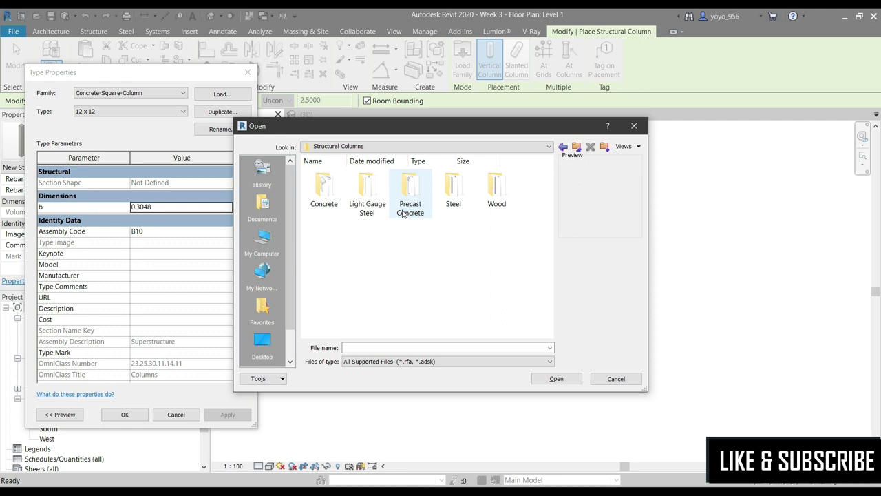
double_click(404, 211)
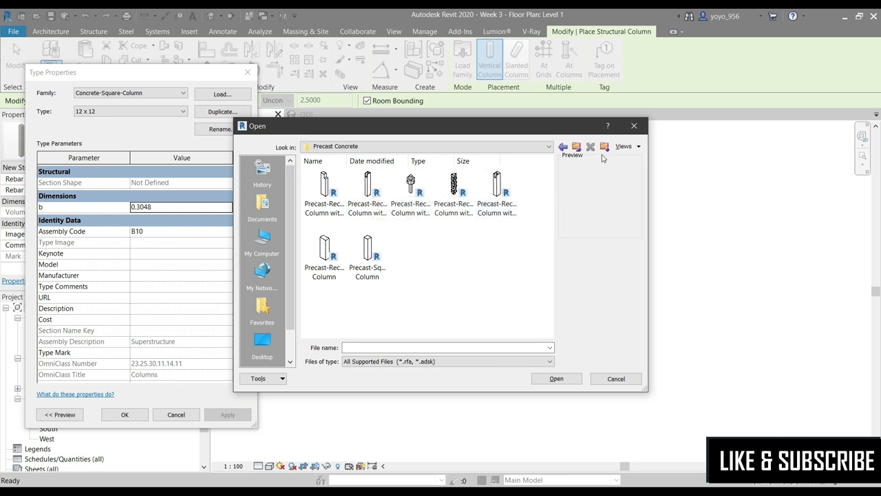
left_click(626, 147)
left_click(628, 182)
left_click(576, 147)
double_click(324, 185)
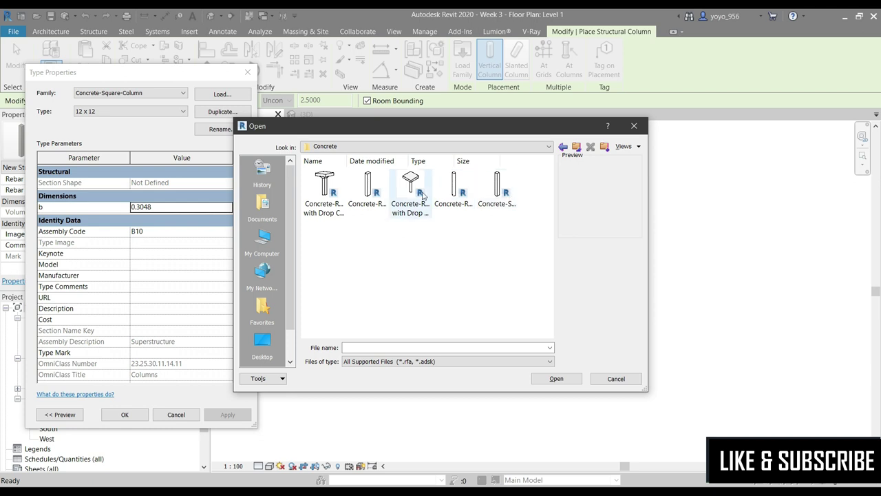
left_click(494, 191)
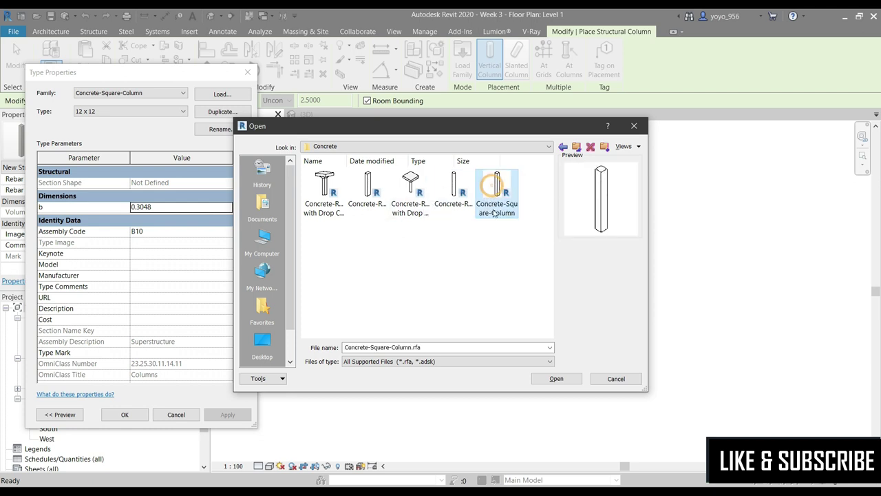
left_click(558, 379)
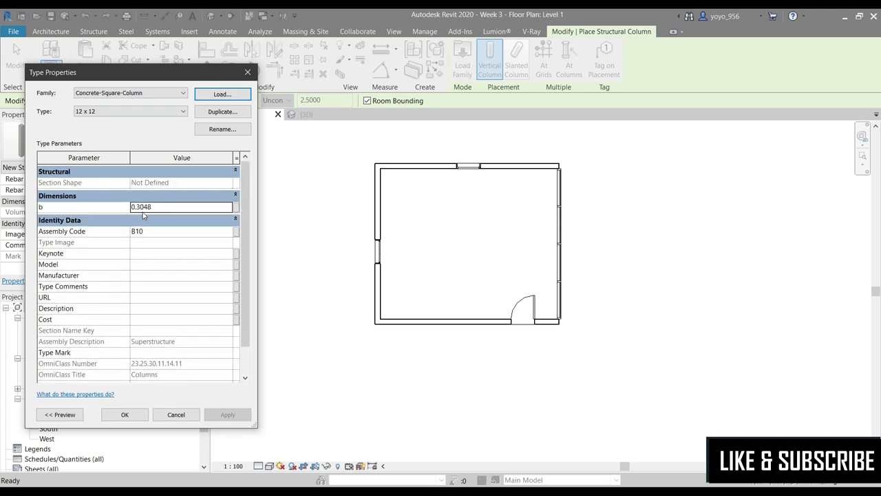
Enter 0.5 for the Concrete-Square-Column 12 x 12 type's b dimension, apply it, and close Type Properties
double_click(149, 208)
type("0.5")
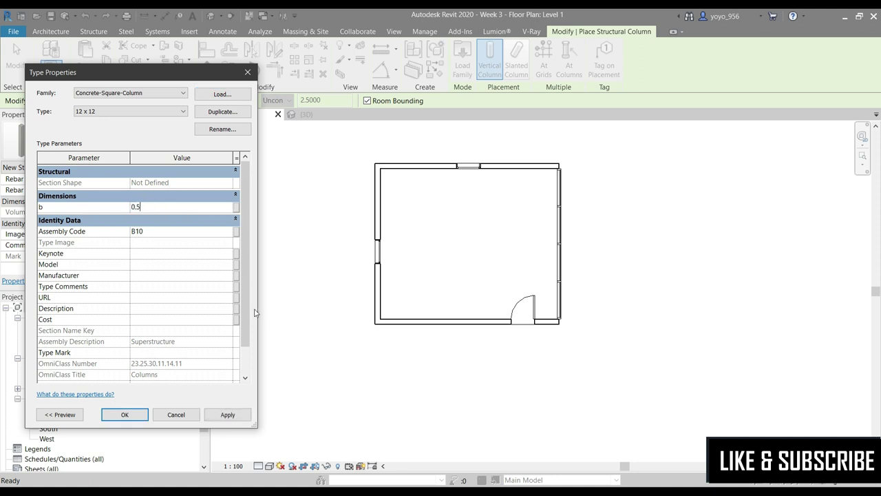
left_click(228, 414)
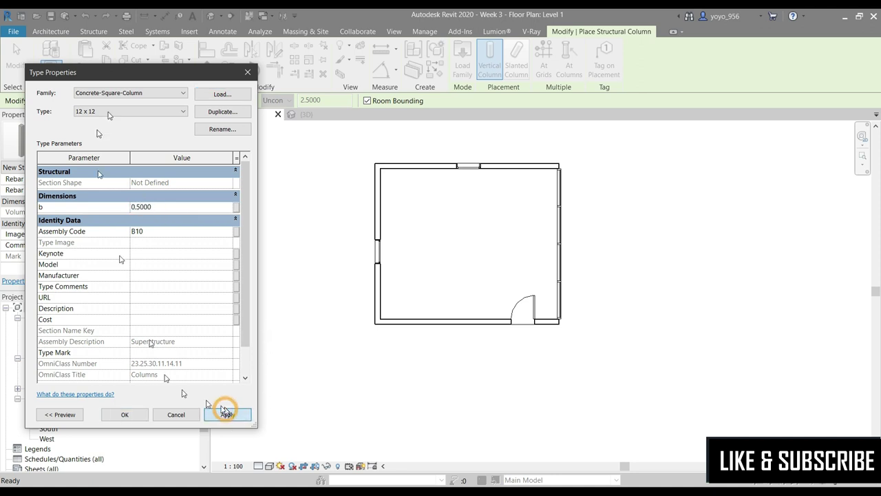
left_click(123, 416)
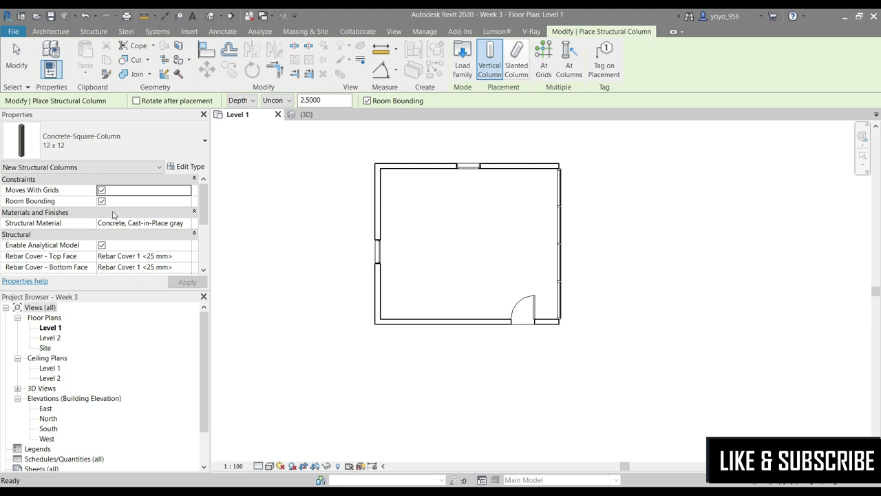
scroll(105, 208, "down", 1)
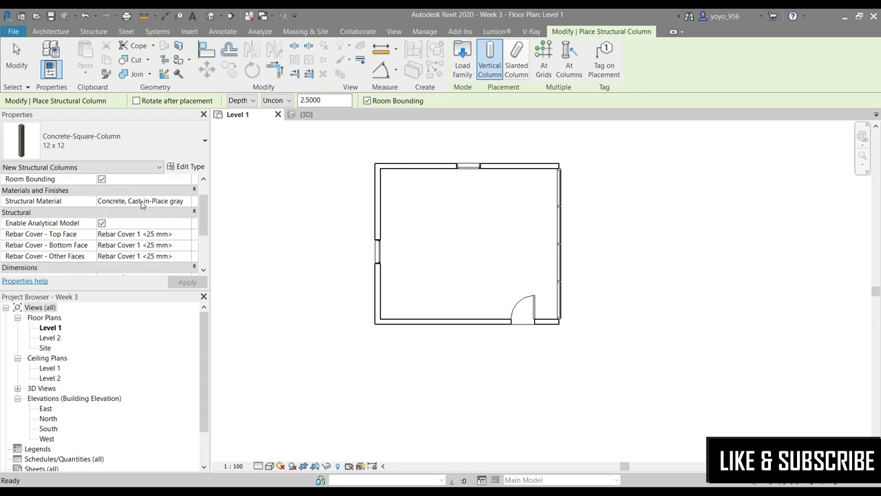
scroll(141, 204, "up", 1)
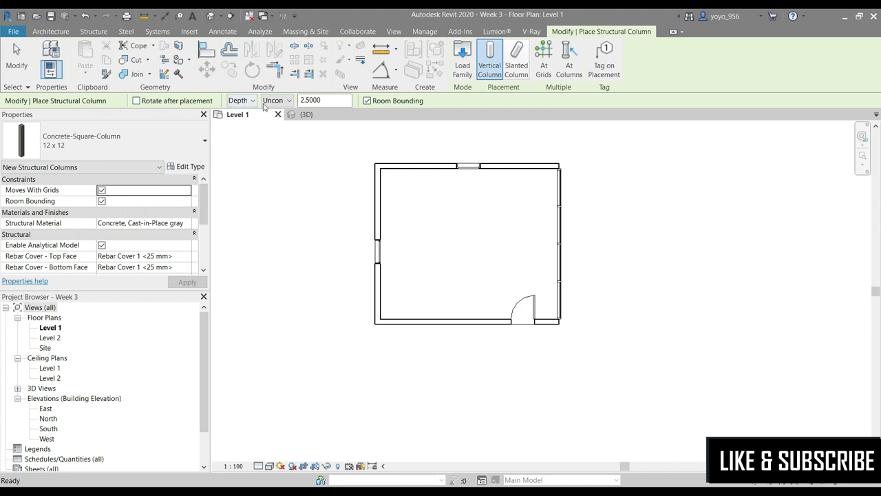
Switch column placement from Depth to Height, with the top constrained to Level 2 instead of Unconnected
left_click(242, 102)
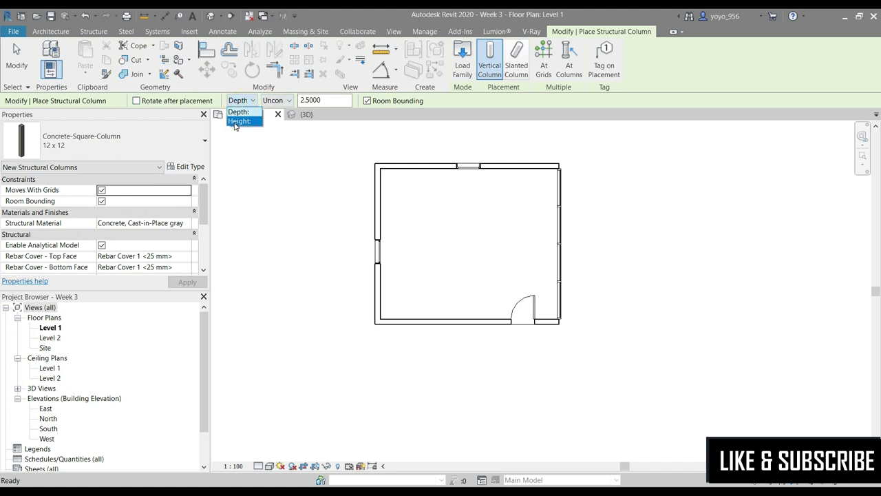
left_click(276, 101)
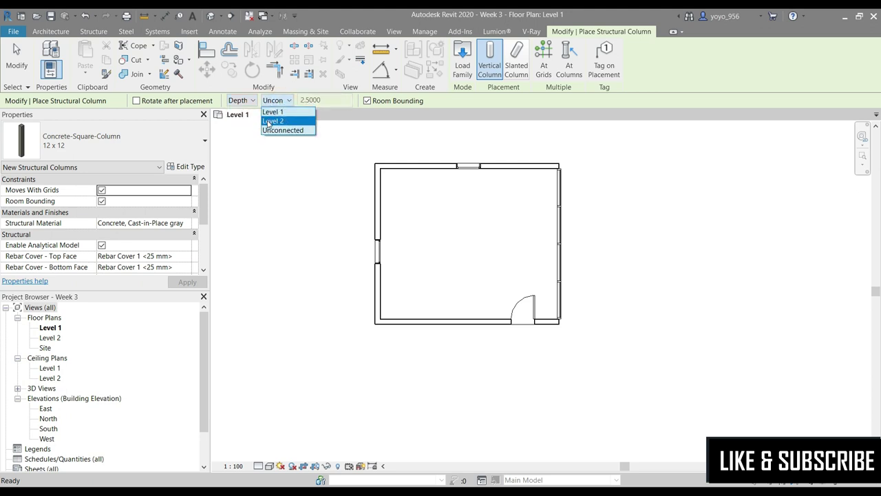
left_click(269, 121)
left_click(250, 101)
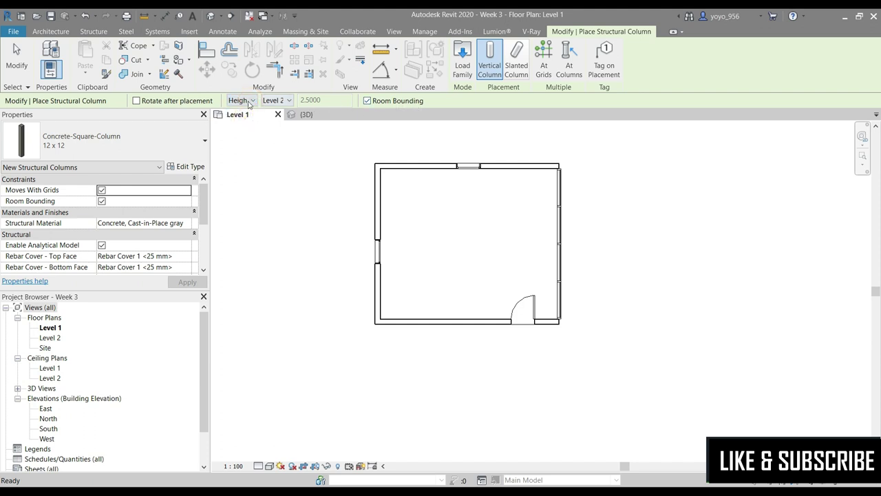
scroll(372, 163, "up", 3)
Place concrete square columns at the room's upper-left and upper-right wall corners
scroll(372, 163, "up", 2)
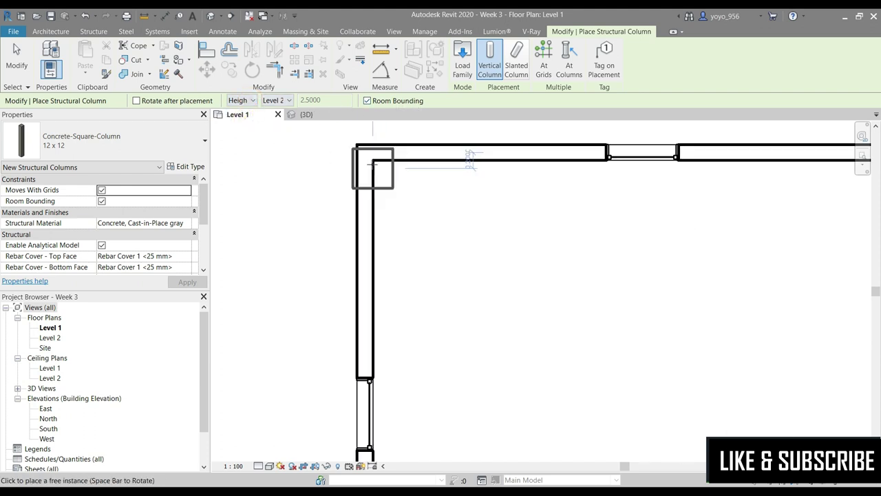
scroll(370, 162, "up", 1)
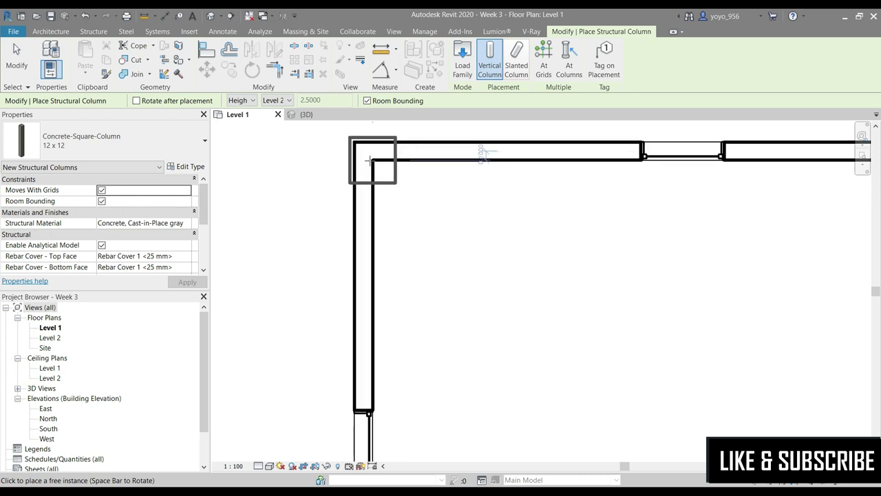
left_click(363, 153)
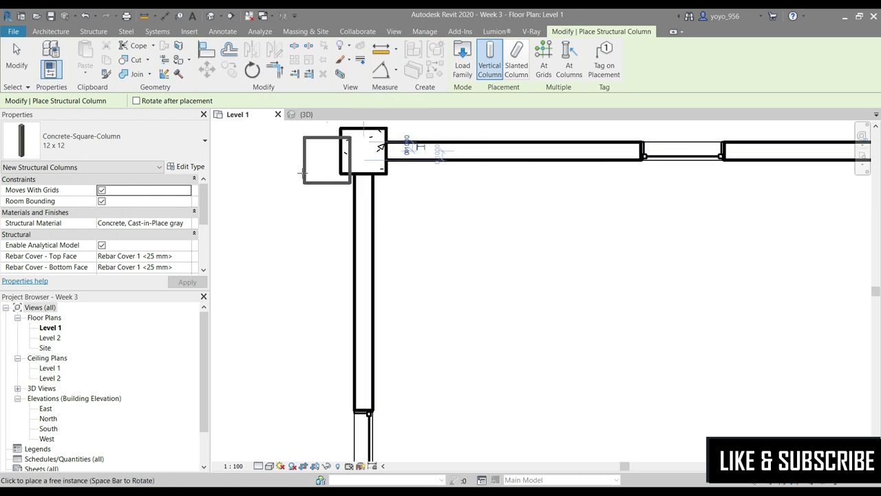
scroll(363, 153, "down", 4)
scroll(528, 169, "up", 2)
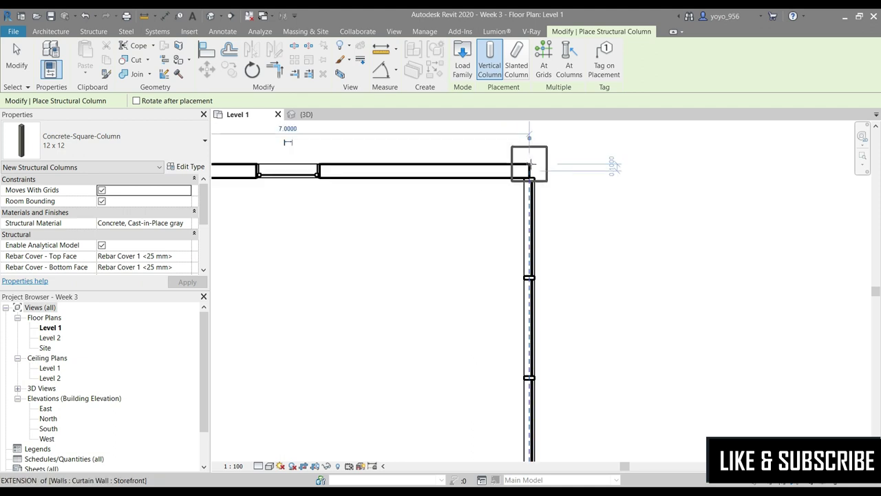
scroll(528, 169, "up", 2)
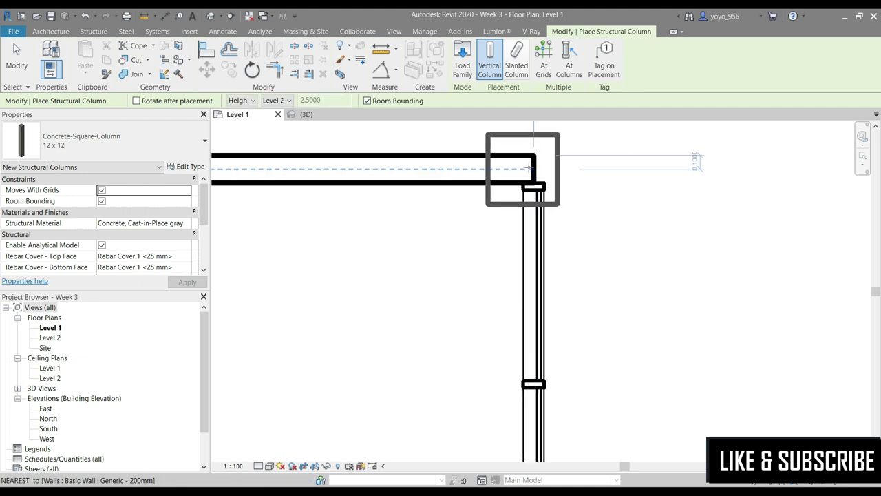
left_click(535, 171)
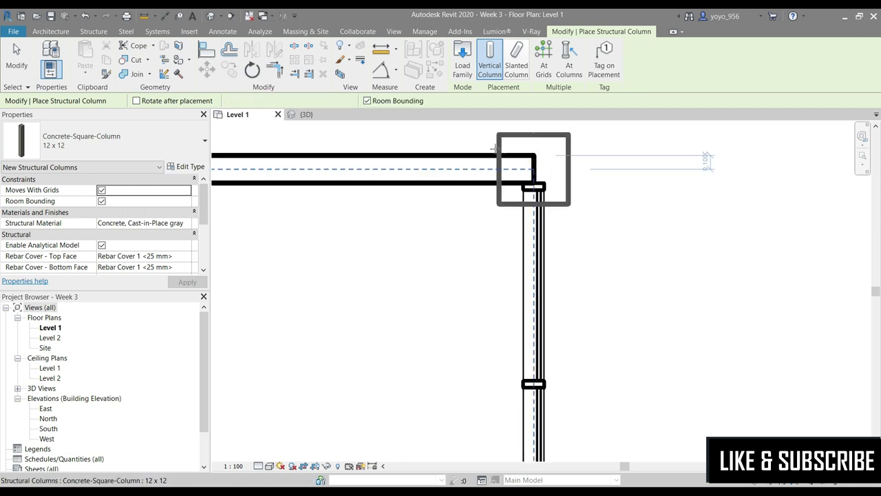
Place columns at the lower-left and lower-right wall corners, then switch to the {3D} view
scroll(535, 169, "down", 2)
scroll(537, 168, "down", 1)
scroll(541, 165, "down", 1)
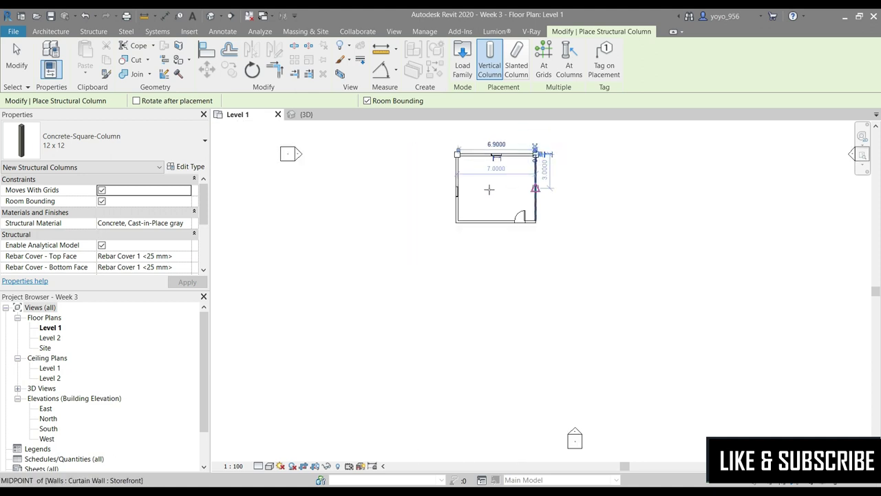
scroll(475, 206, "up", 2)
scroll(444, 256, "up", 2)
scroll(444, 256, "up", 3)
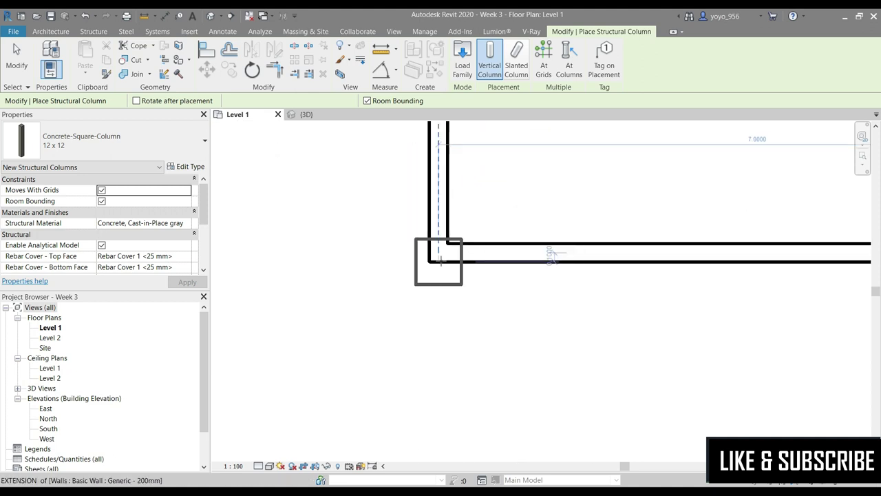
left_click(441, 252)
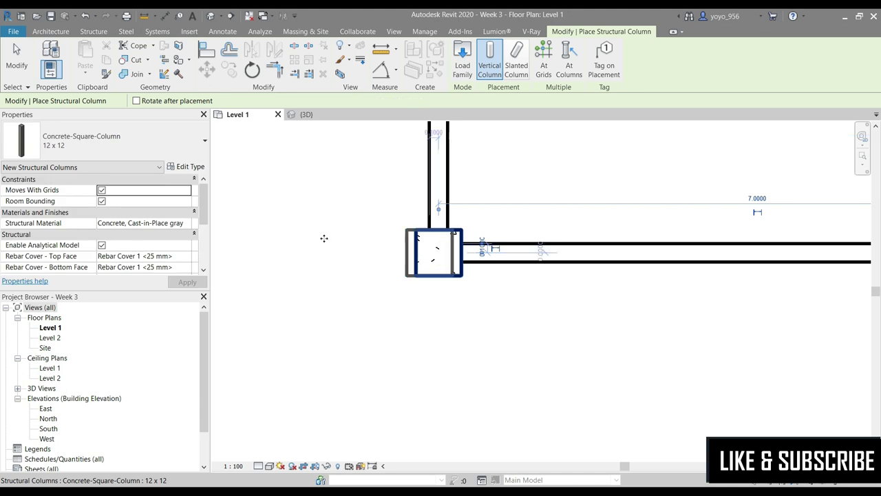
scroll(406, 245, "down", 3)
scroll(444, 247, "down", 2)
scroll(485, 203, "up", 2)
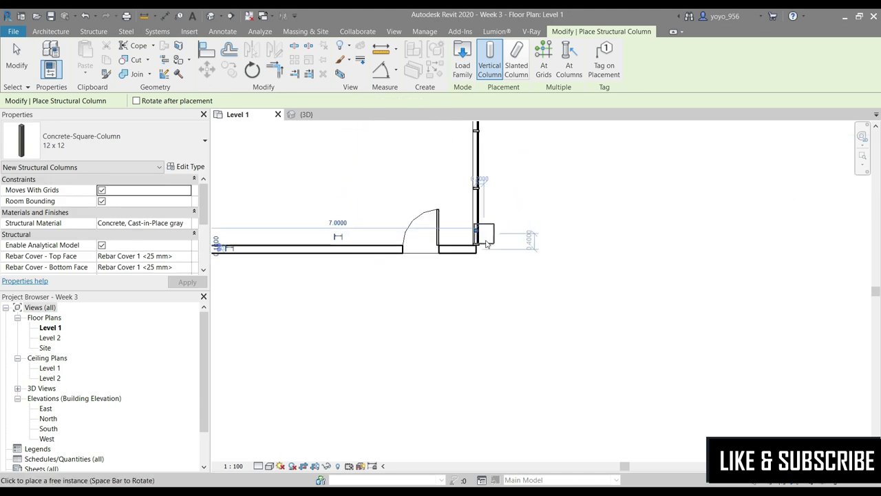
scroll(463, 256, "up", 2)
scroll(463, 256, "up", 2)
left_click(463, 256)
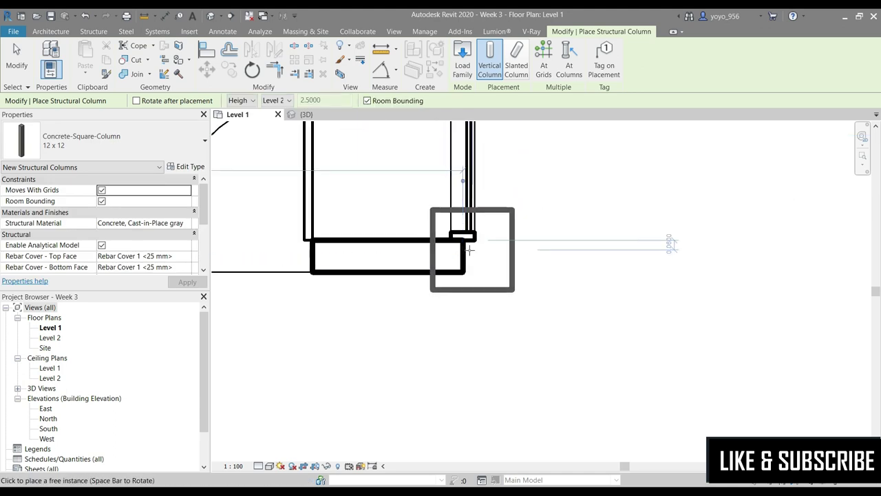
scroll(463, 256, "down", 2)
scroll(523, 248, "down", 2)
scroll(502, 297, "down", 2)
scroll(464, 299, "down", 1)
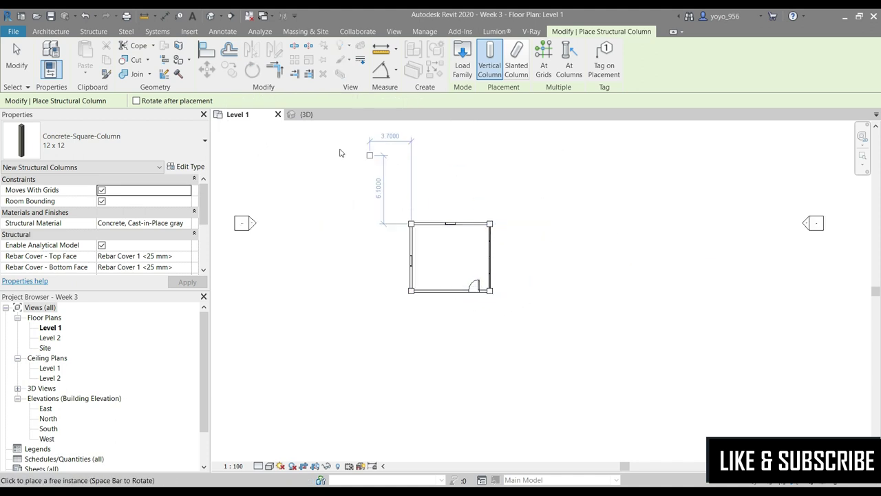
left_click(305, 114)
scroll(477, 217, "up", 3)
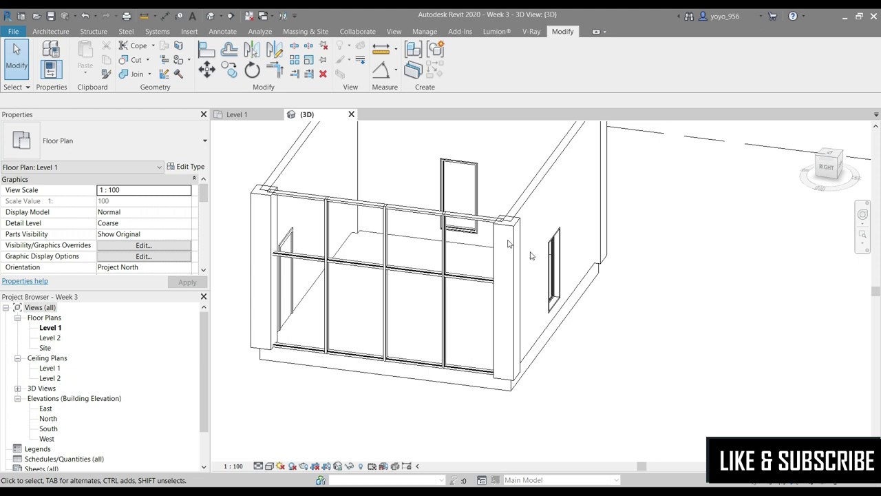
Snap the 3D view to a side face, orbit to see the columns from above, then return to Level 1
left_click(820, 169)
left_click_drag(819, 171, 491, 186)
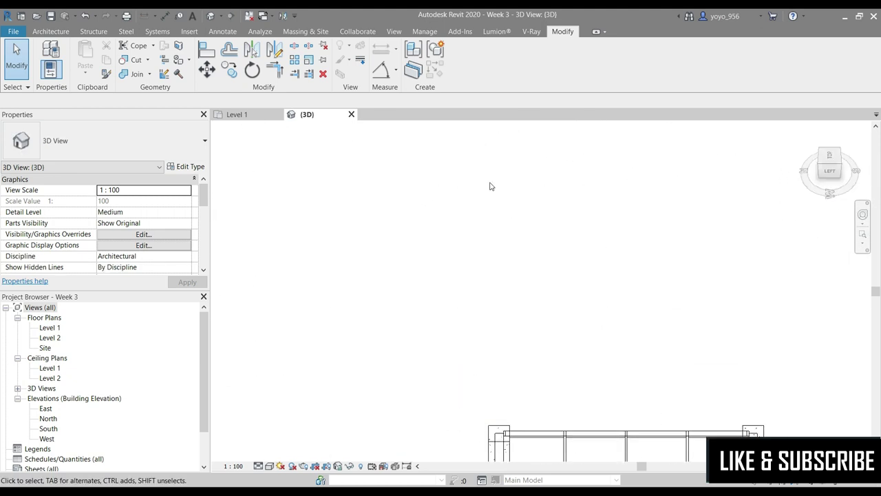
scroll(491, 186, "down", 5)
scroll(548, 268, "up", 2)
scroll(495, 227, "up", 2)
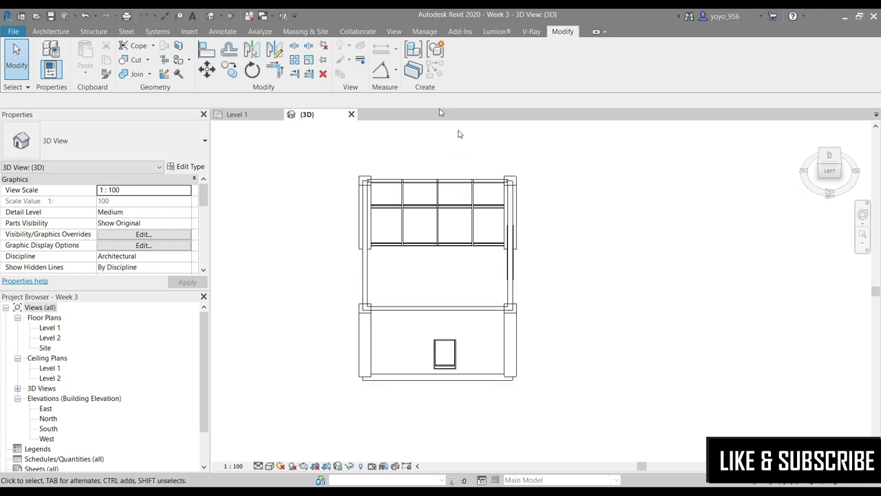
left_click(227, 118)
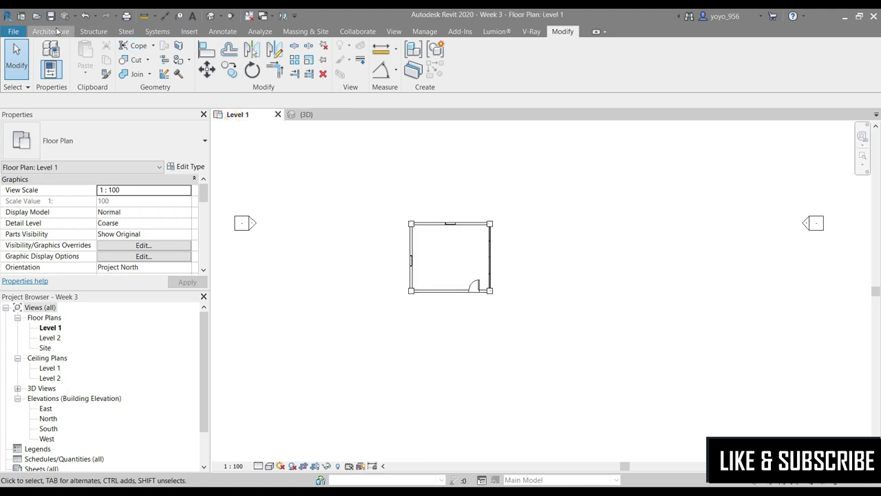
Create a footprint roof on Level 2 from a rectangle drawn around the walls to the outer column corners
left_click(59, 31)
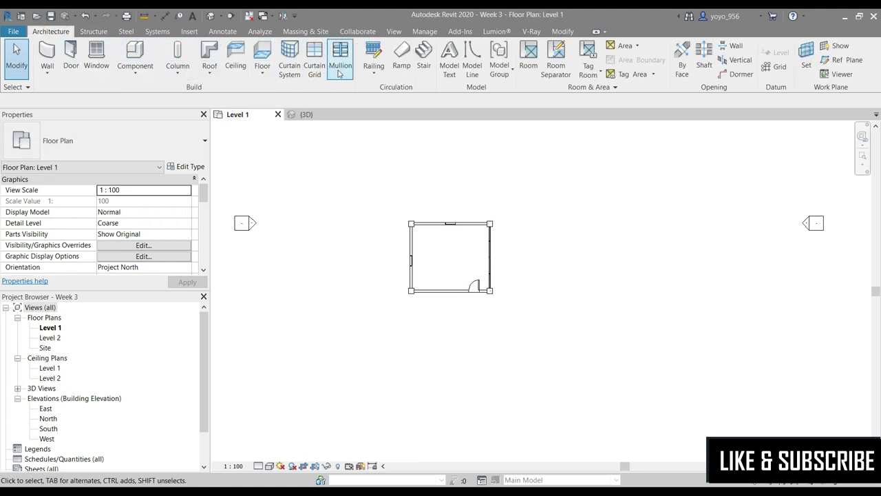
left_click(214, 69)
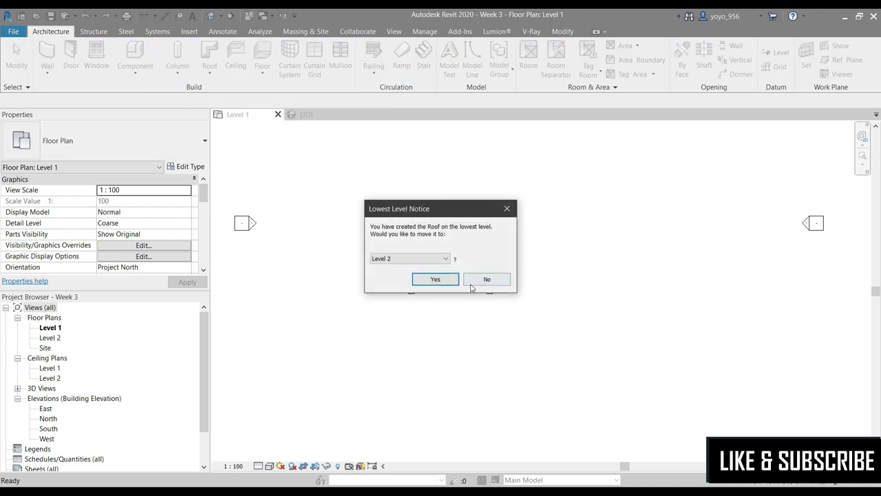
left_click(437, 280)
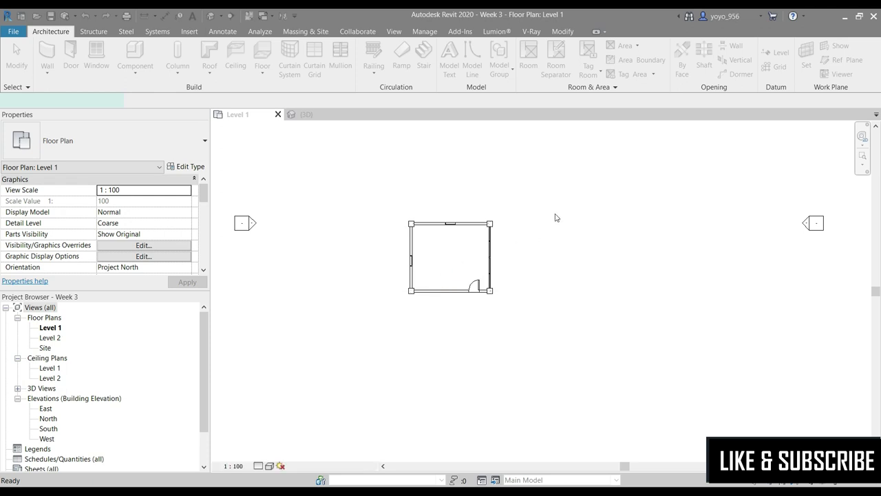
left_click(557, 47)
scroll(467, 193, "up", 2)
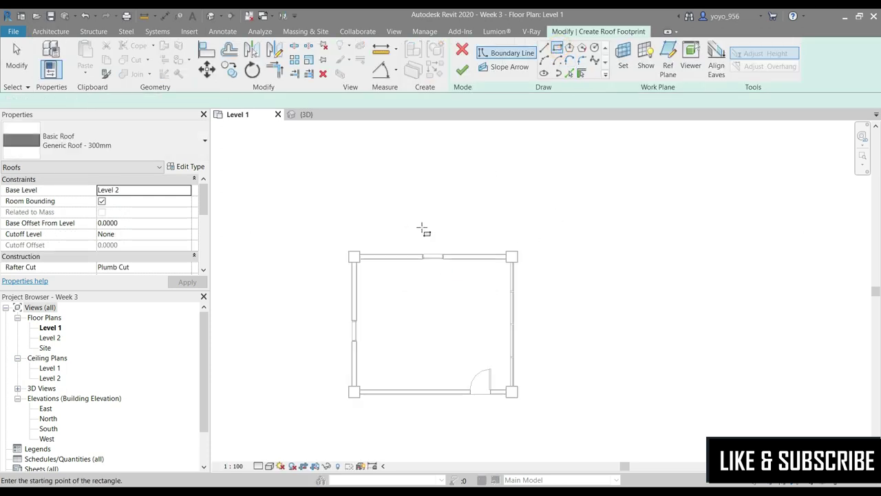
scroll(350, 252, "up", 2)
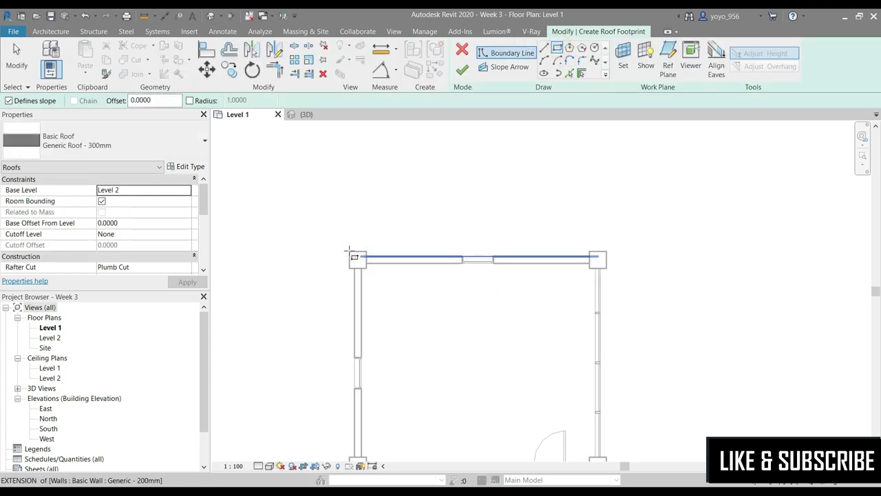
left_click(349, 251)
scroll(419, 301, "down", 3)
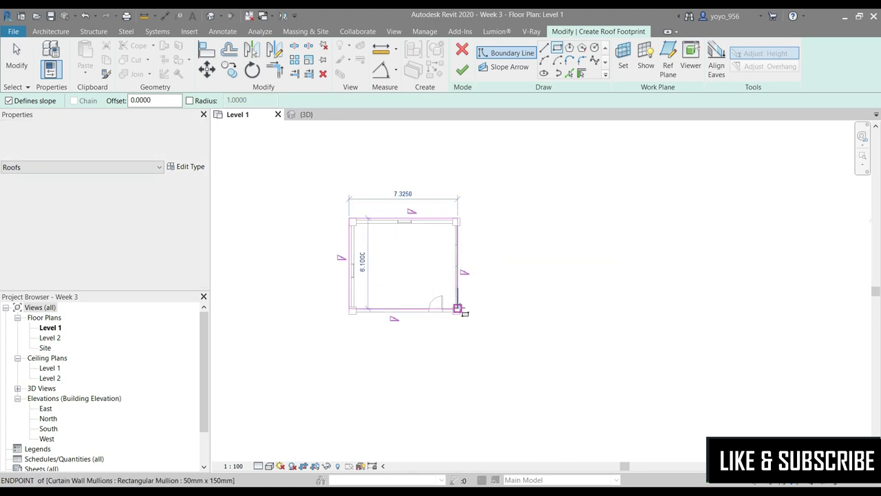
scroll(458, 309, "up", 3)
left_click(465, 311)
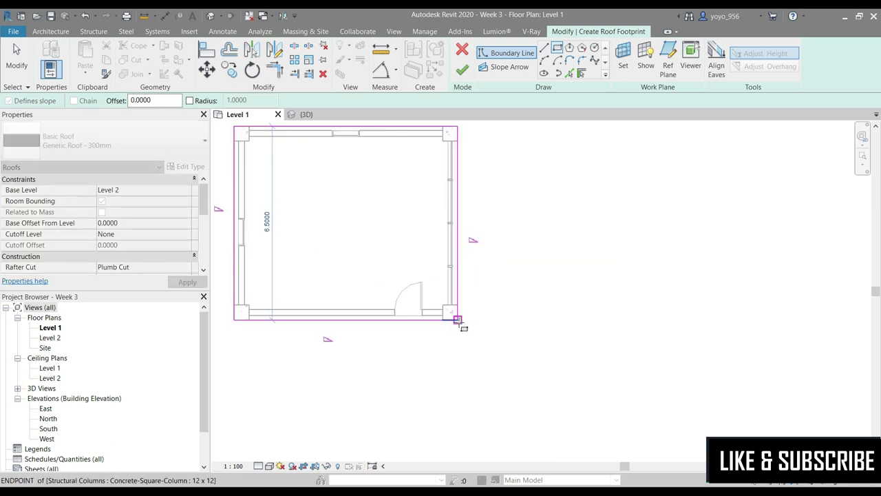
left_click(458, 320)
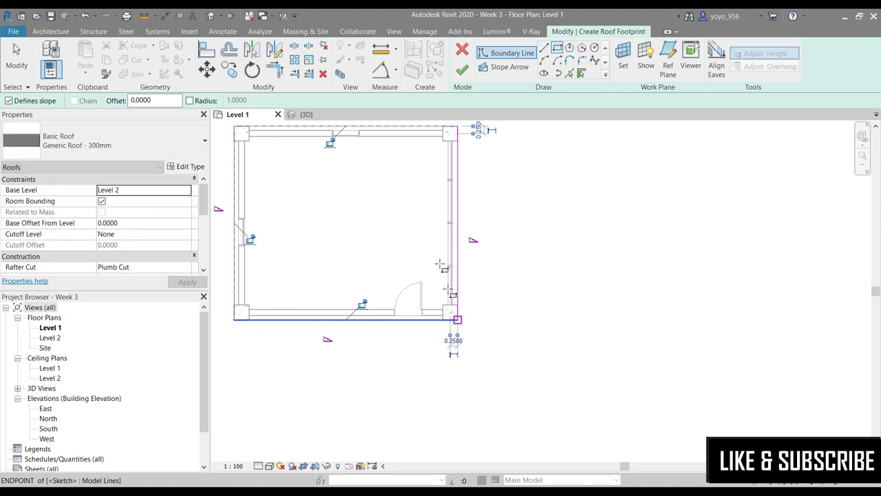
scroll(630, 251, "down", 2)
left_click(464, 70)
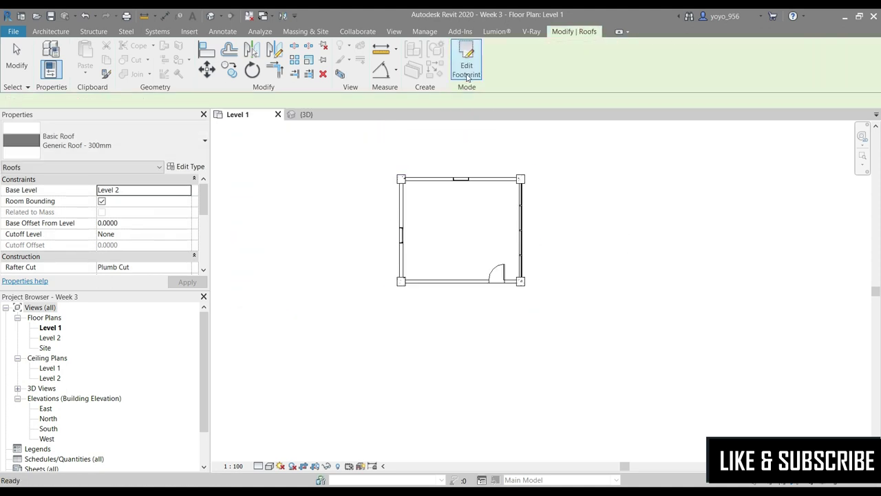
Inspect the new hipped roof in the {3D} view, then return to the Level 1 plan
left_click(317, 115)
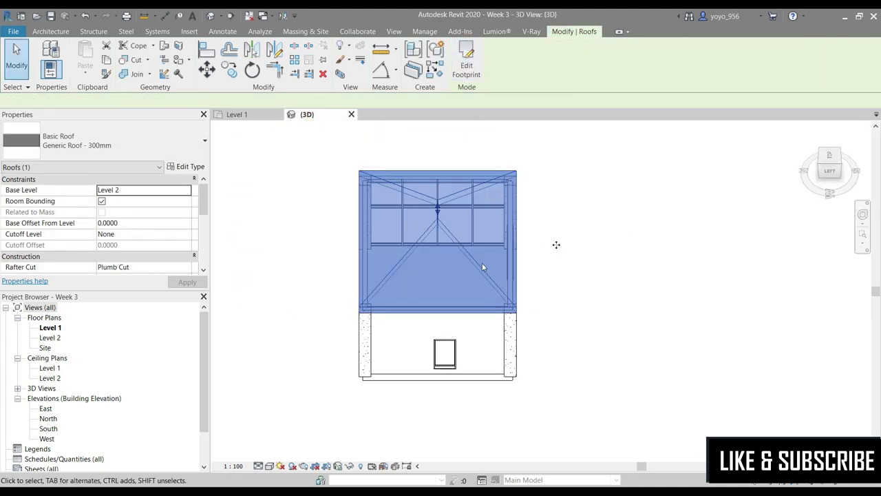
left_click(621, 248)
middle_click_drag(621, 248, 623, 251, "shift")
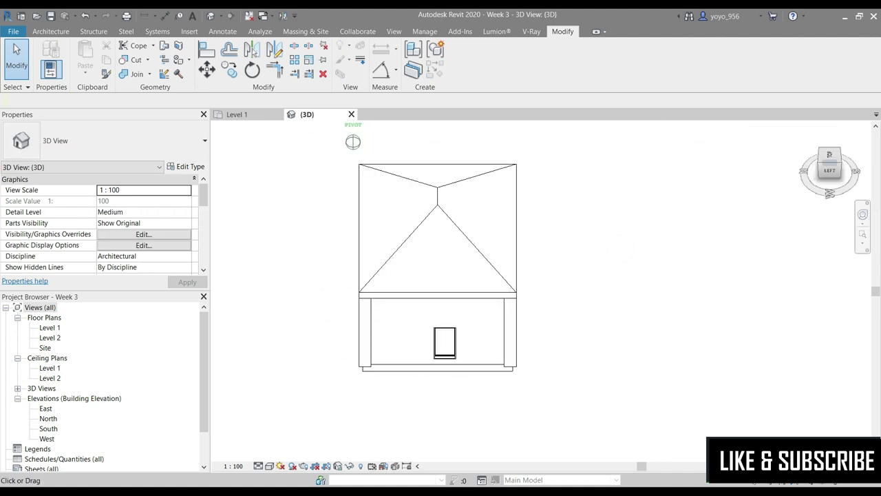
left_click(255, 116)
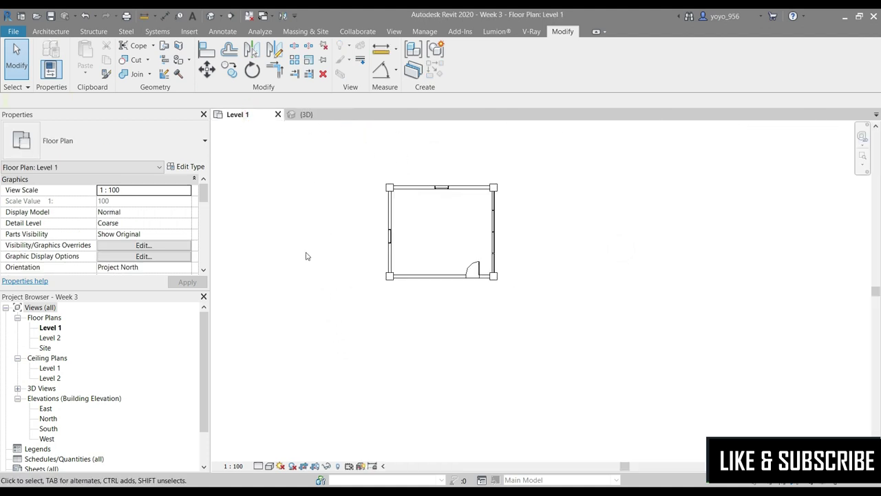
Start Place a Component from the Architecture tab and open its type settings
left_click(42, 32)
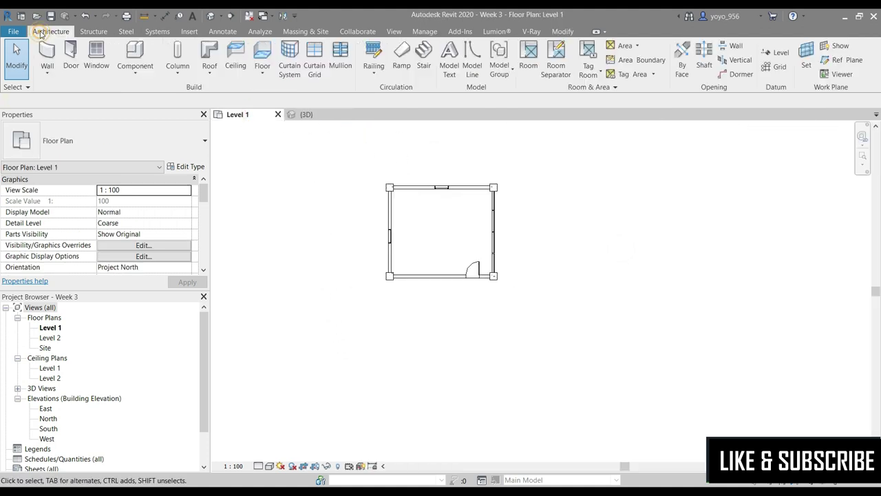
left_click(135, 71)
left_click(136, 88)
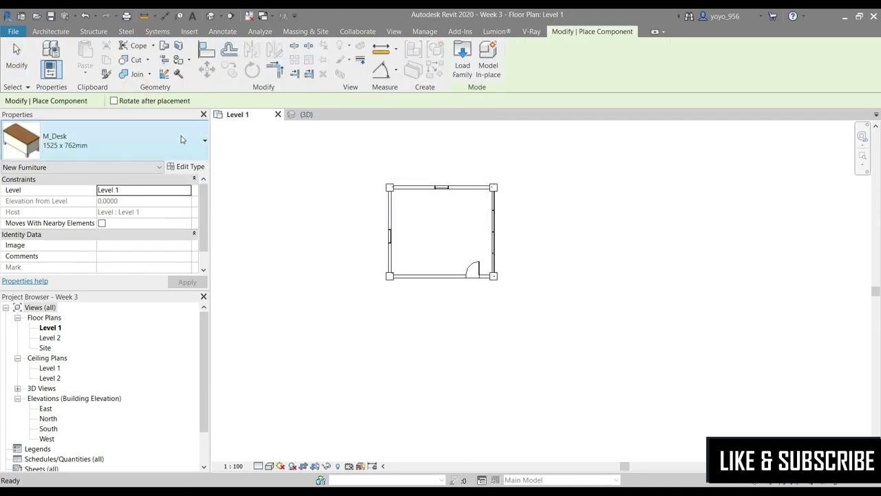
left_click(183, 169)
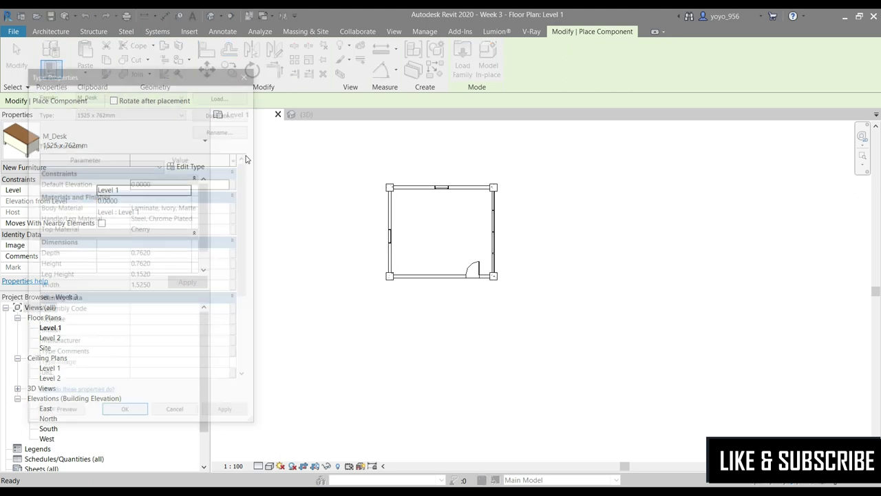
Load Footing-Rectangular.rfa from US Imperial > Structural Foundations and accept its 72" x 48" x 18" type
left_click(206, 102)
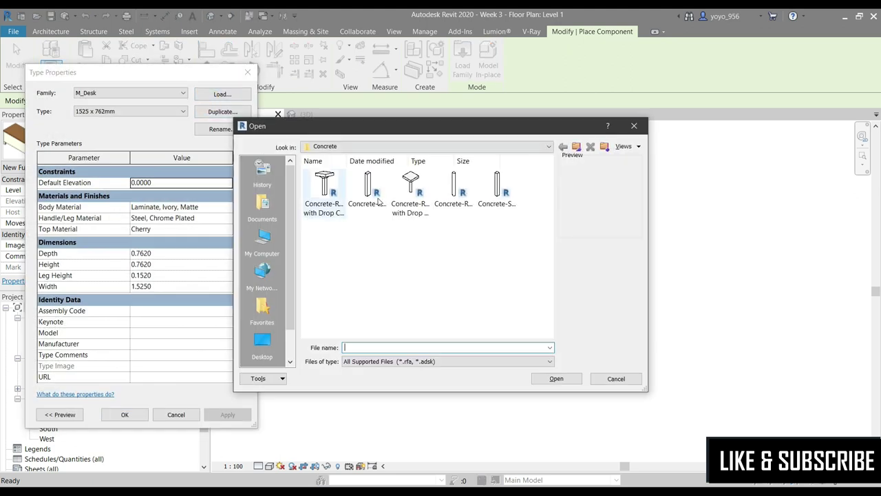
left_click(577, 148)
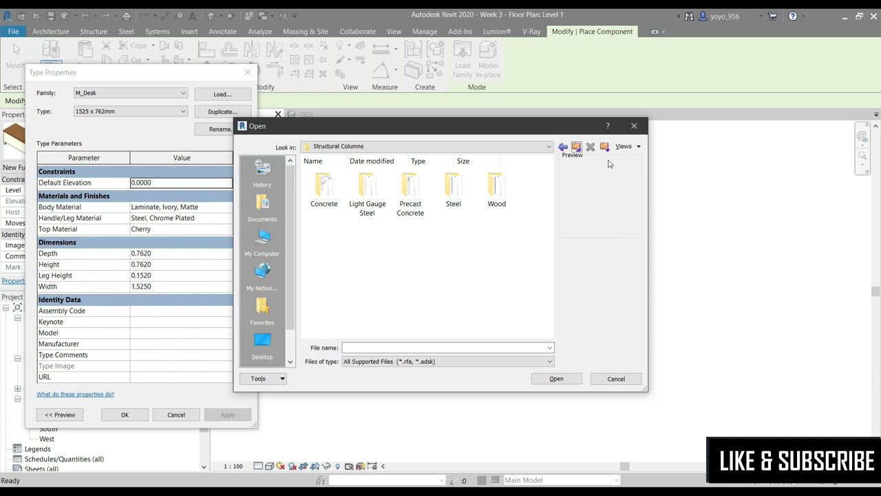
left_click(577, 149)
scroll(441, 212, "down", 5)
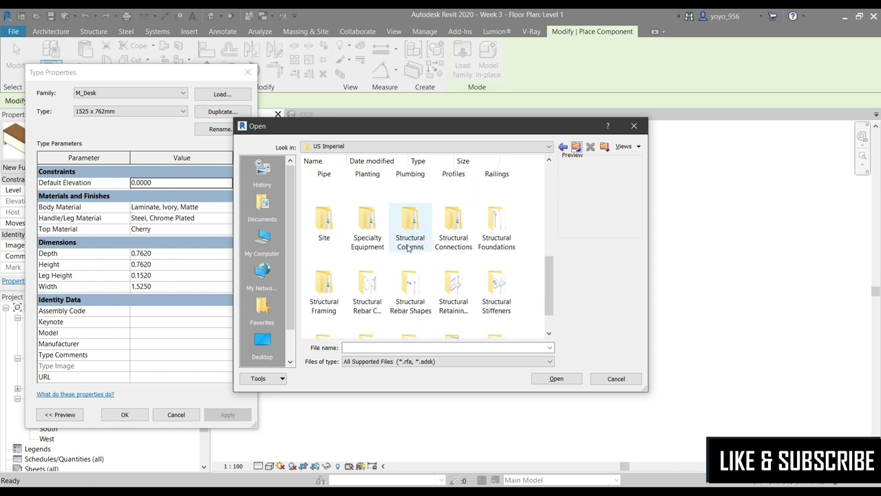
double_click(496, 238)
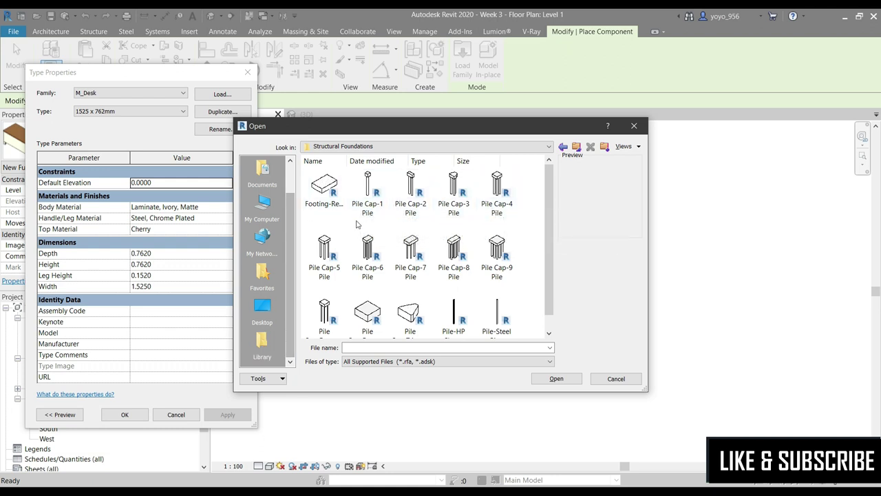
scroll(364, 230, "down", 1)
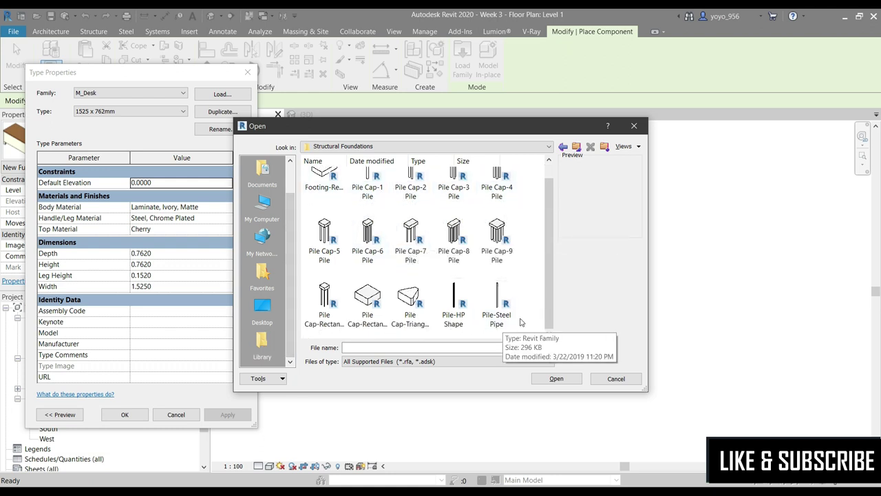
scroll(506, 251, "up", 1)
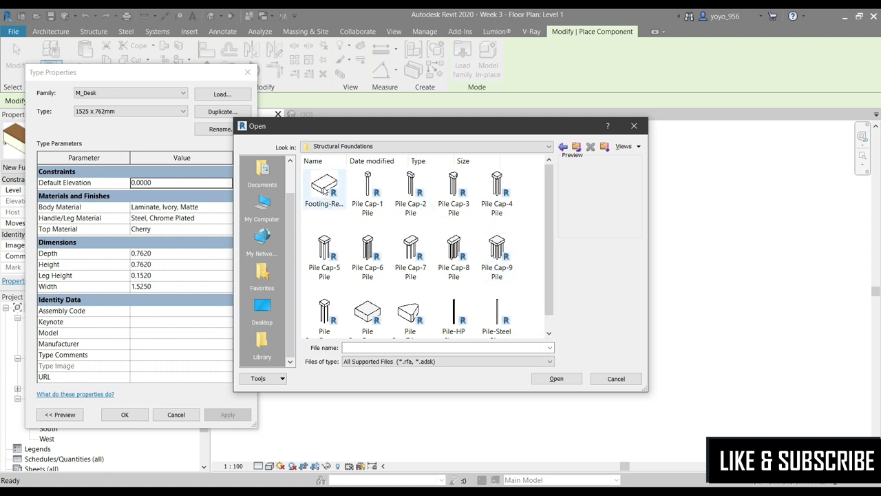
left_click(326, 195)
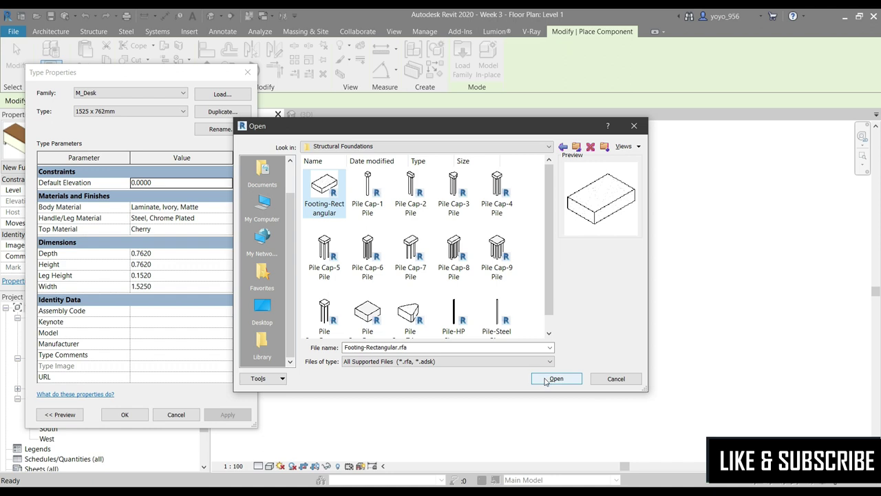
left_click(555, 379)
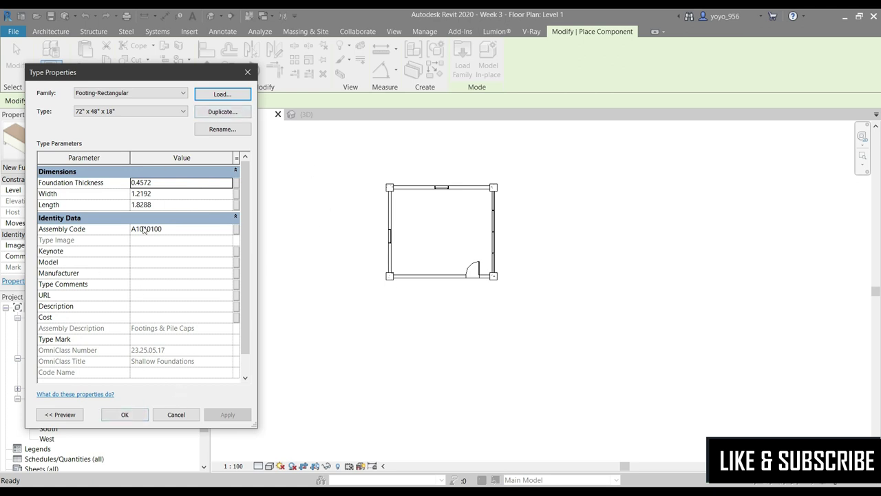
left_click(126, 414)
Check the placed footing in the {3D} view, then return to the Level 1 plan
scroll(385, 261, "up", 3)
scroll(414, 257, "up", 2)
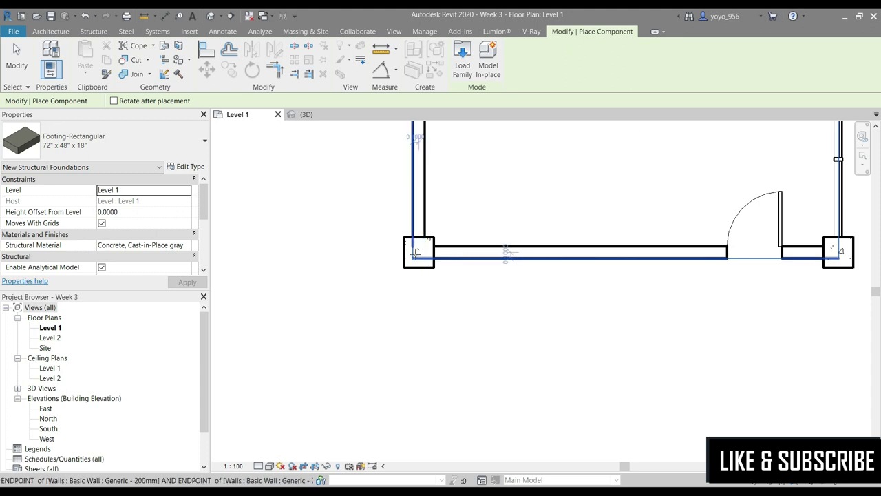
scroll(415, 254, "up", 2)
scroll(416, 253, "up", 1)
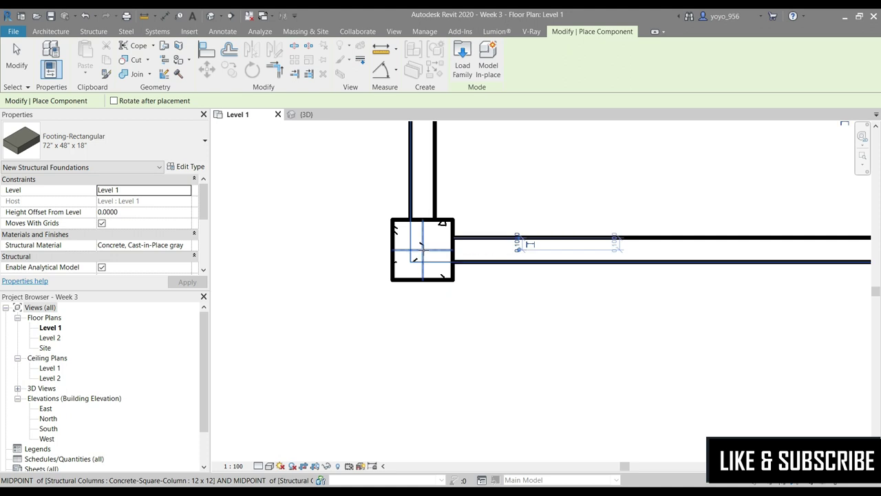
left_click(308, 115)
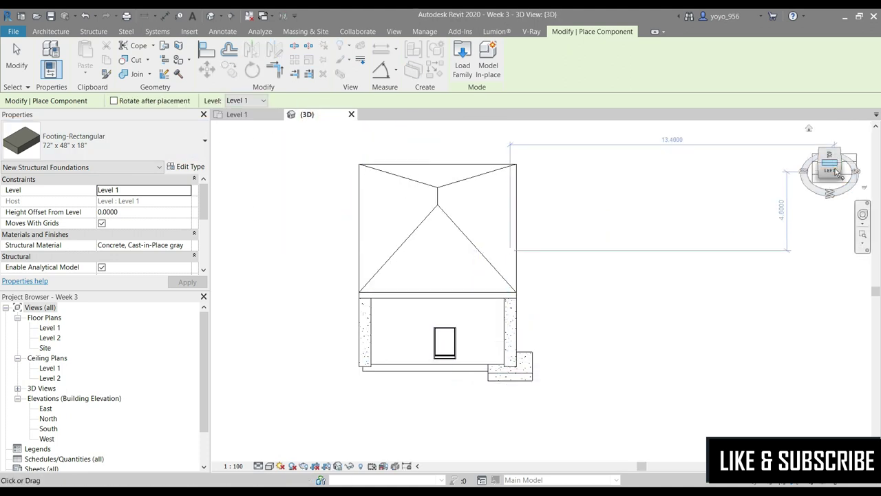
left_click_drag(837, 172, 830, 166)
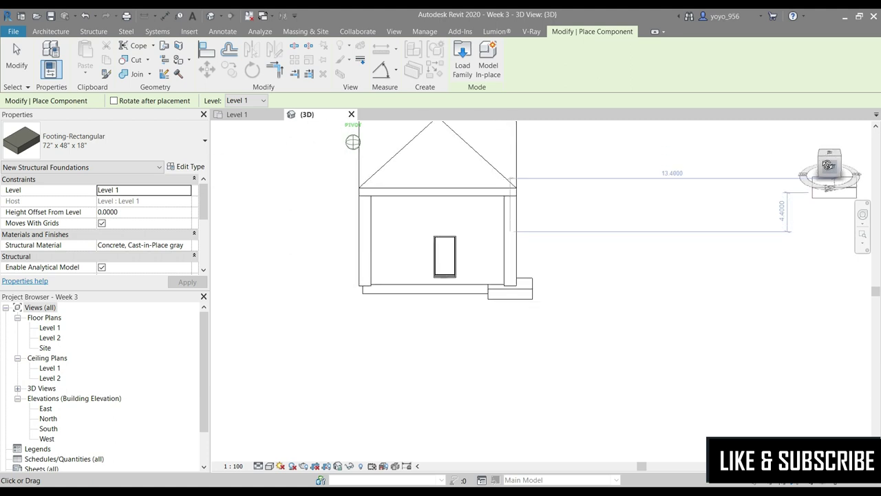
left_click(246, 114)
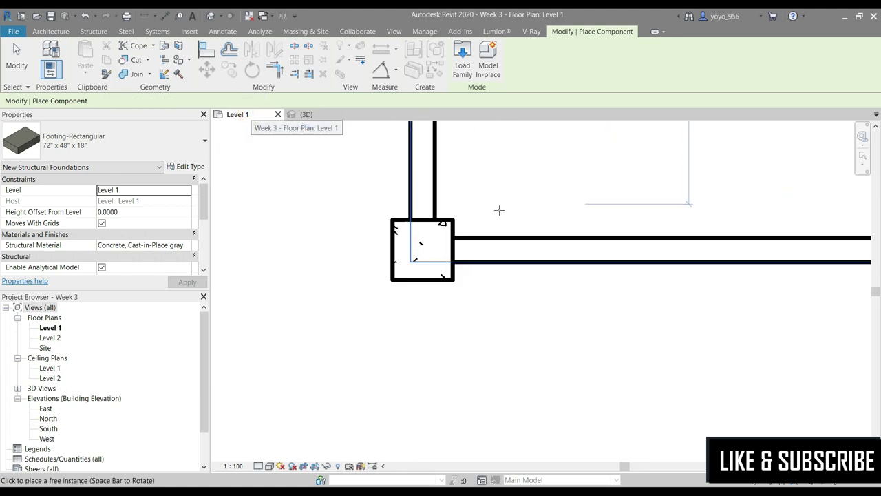
Place Footing-Rectangular footings at the top-left, top-right and bottom-right corner column midpoints
scroll(389, 354, "down", 3)
scroll(393, 335, "down", 2)
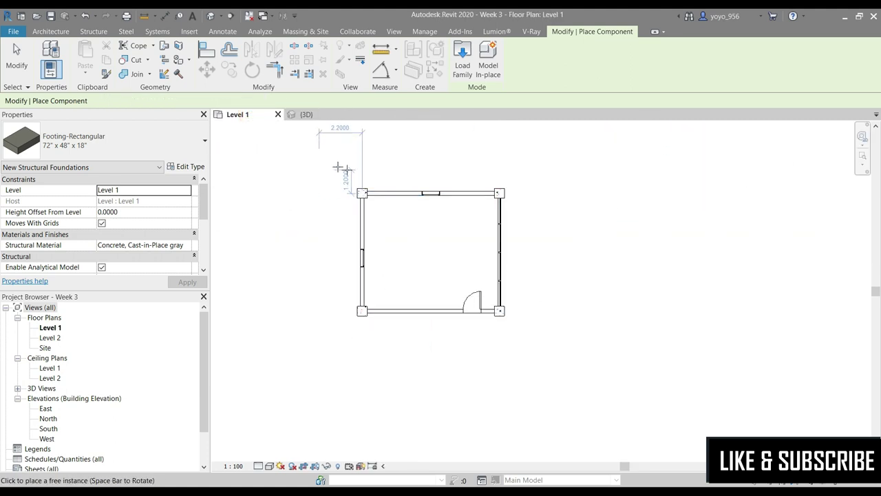
scroll(342, 168, "up", 3)
scroll(354, 205, "up", 2)
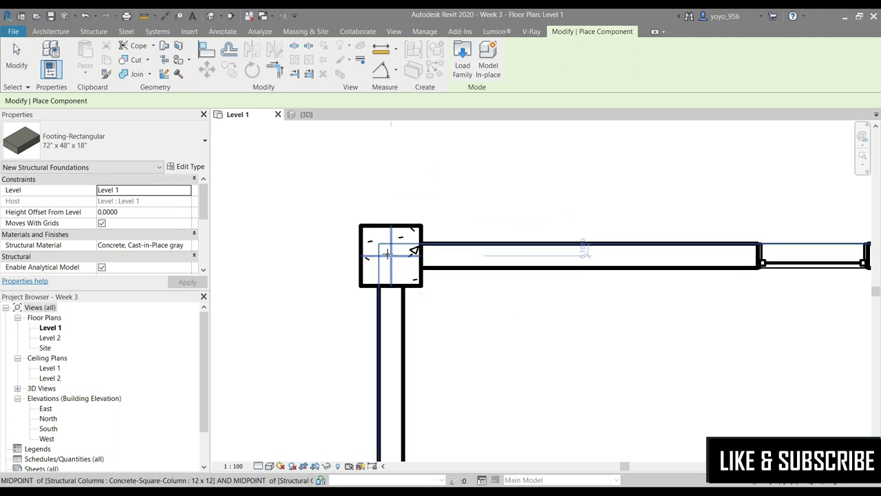
left_click(413, 250)
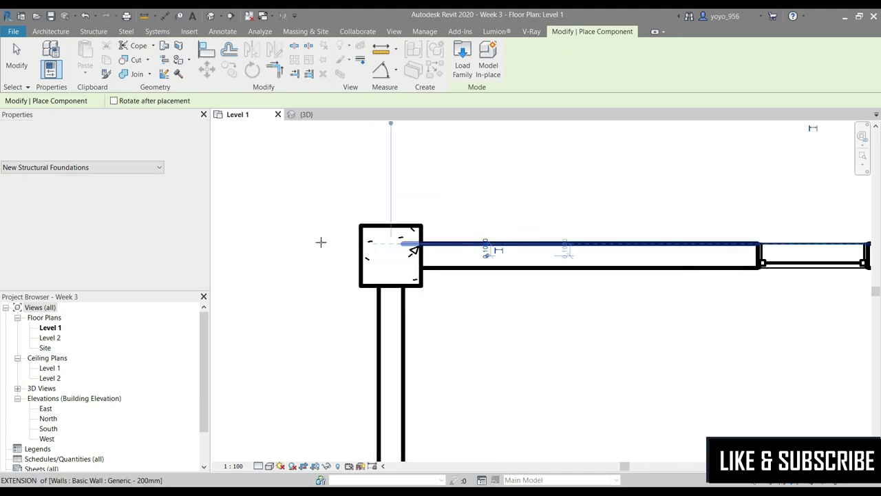
scroll(321, 241, "down", 2)
scroll(321, 242, "down", 3)
scroll(568, 228, "up", 2)
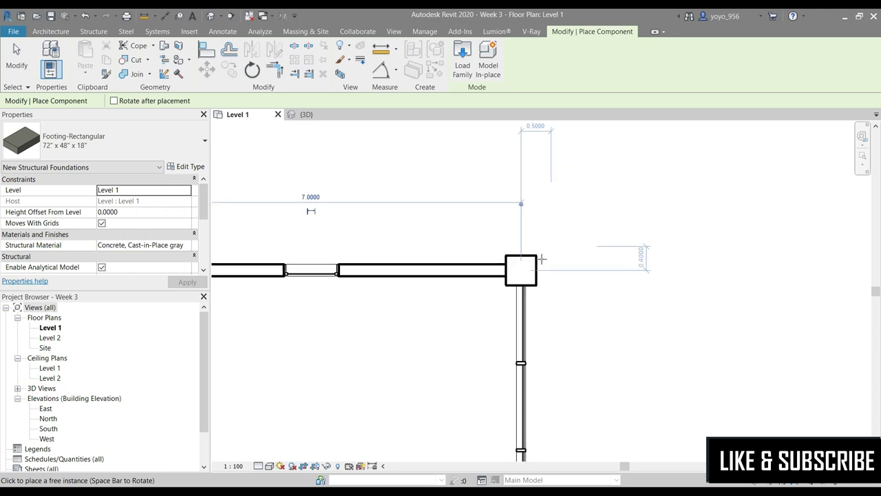
scroll(561, 235, "up", 2)
left_click(486, 294)
scroll(475, 206, "down", 2)
scroll(478, 192, "down", 2)
scroll(480, 326, "down", 1)
scroll(480, 327, "up", 1)
scroll(475, 316, "up", 2)
scroll(468, 306, "up", 2)
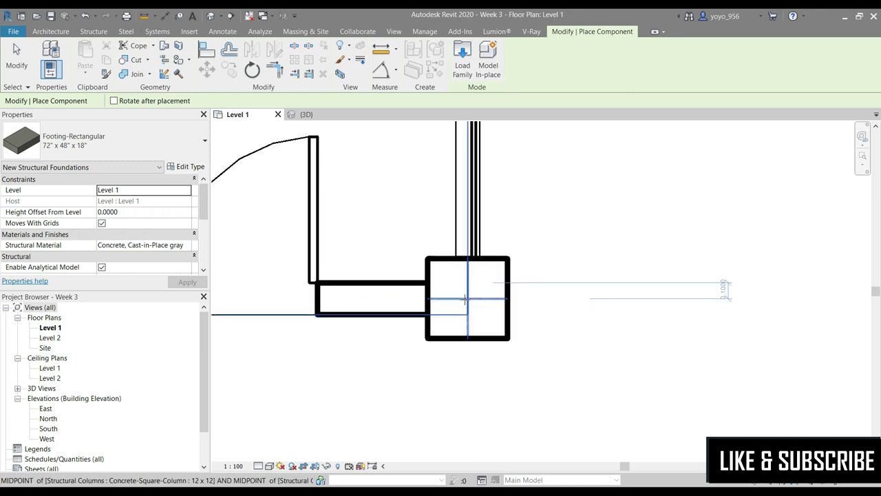
left_click(473, 296)
scroll(528, 299, "down", 3)
scroll(530, 303, "down", 1)
scroll(577, 305, "down", 1)
scroll(560, 275, "down", 1)
key("Escape")
key("Escape")
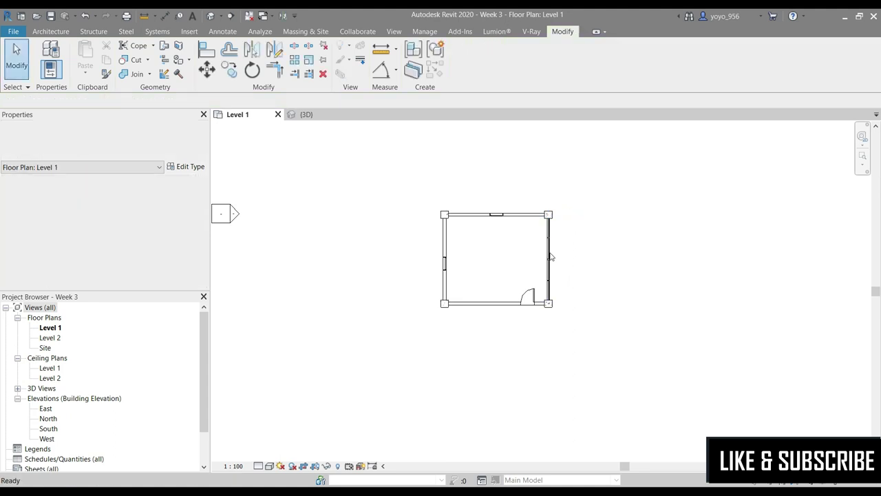
In {3D}, filter a window selection of the house to the four Structural Foundations footings and edit Height Offset From Level
left_click(308, 114)
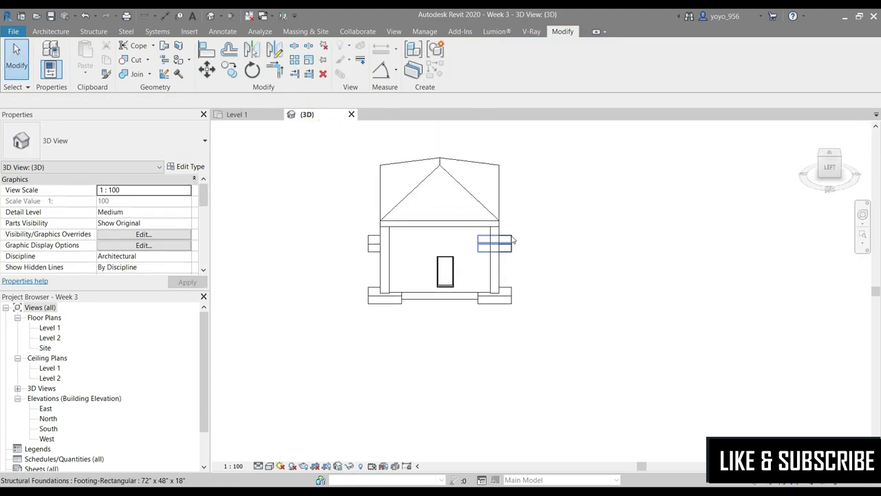
mouse_move(829, 167)
left_click_drag(831, 176, 829, 180)
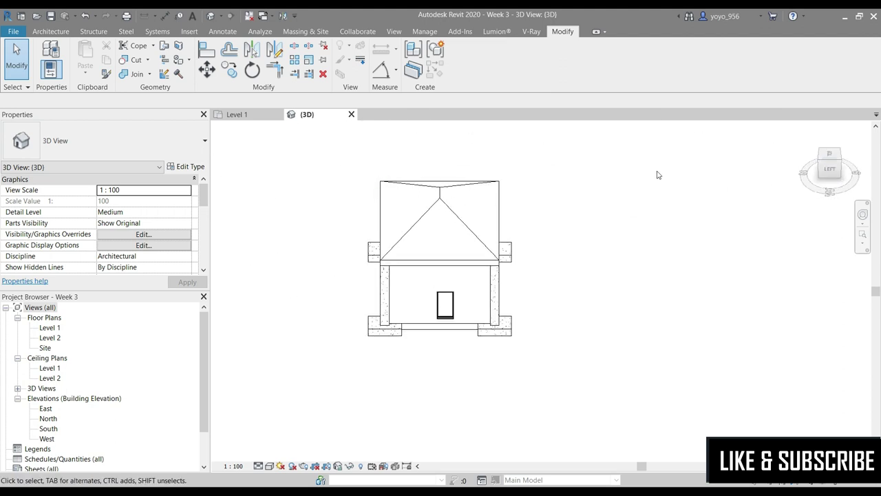
left_click_drag(600, 165, 354, 368)
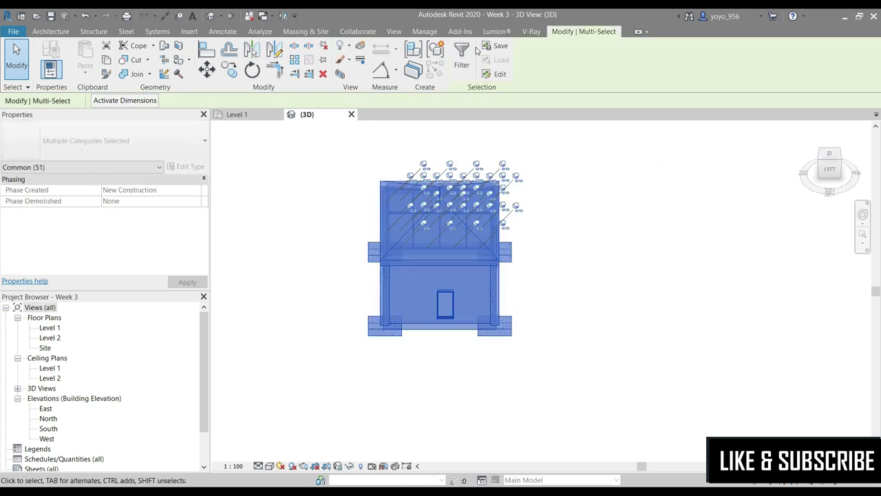
left_click(460, 71)
left_click(484, 167)
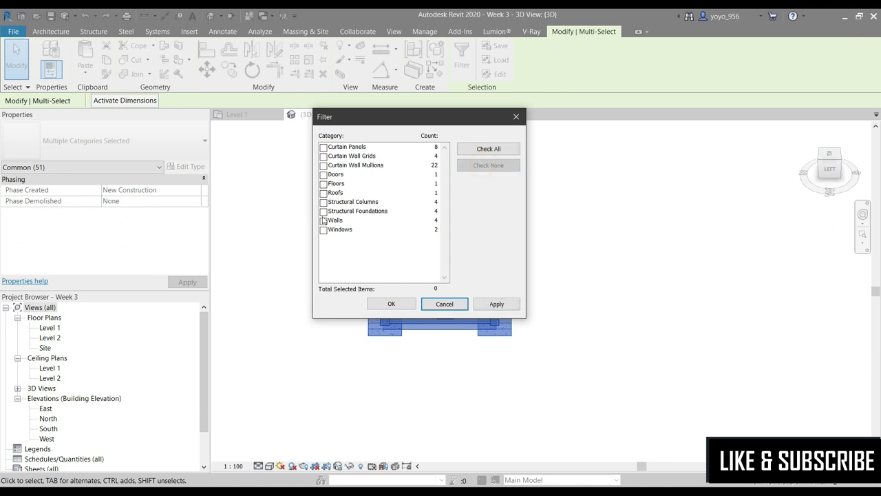
left_click(323, 213)
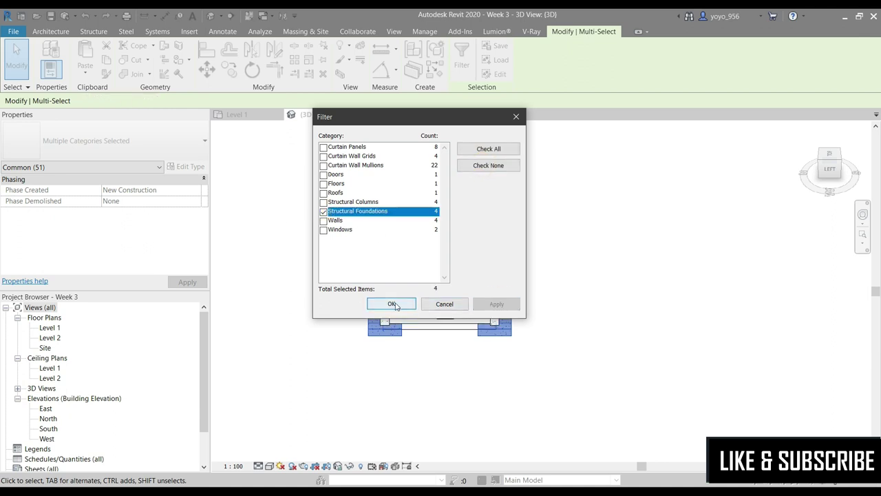
left_click(391, 304)
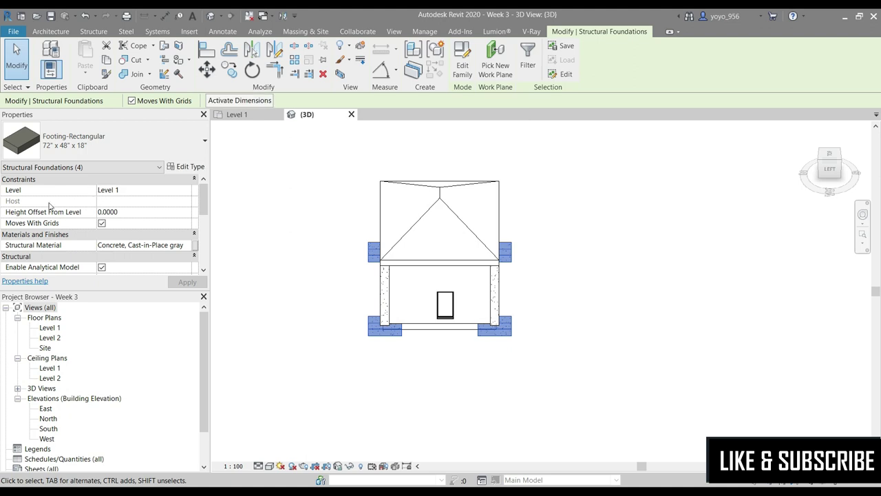
left_click(117, 212)
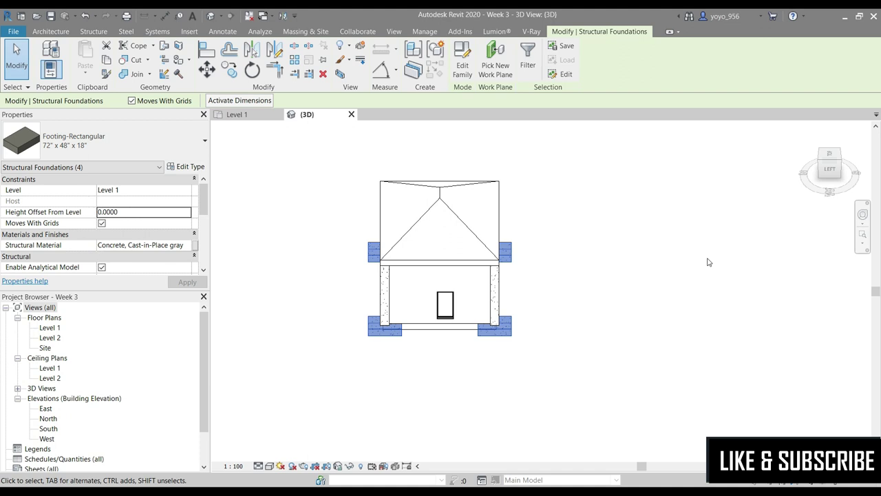
Apply a -0.7 Height Offset From Level to the footings, dismissing the invalid-value warning
left_click(108, 212)
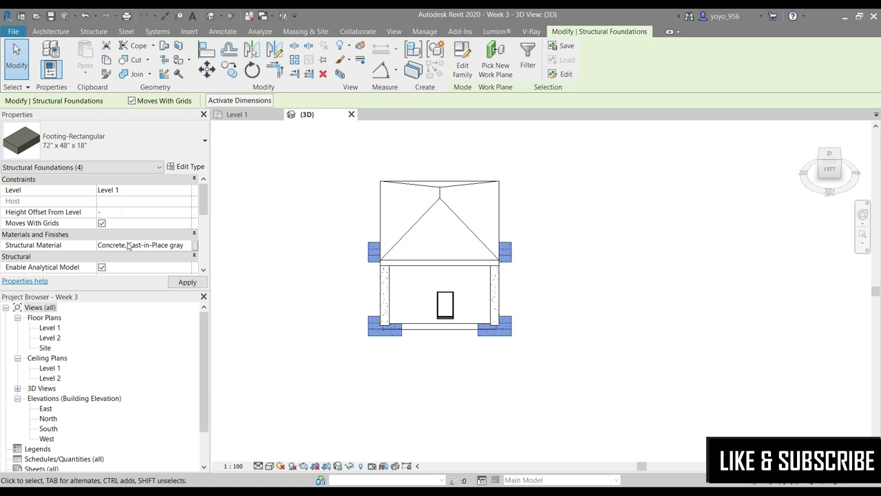
left_click(187, 283)
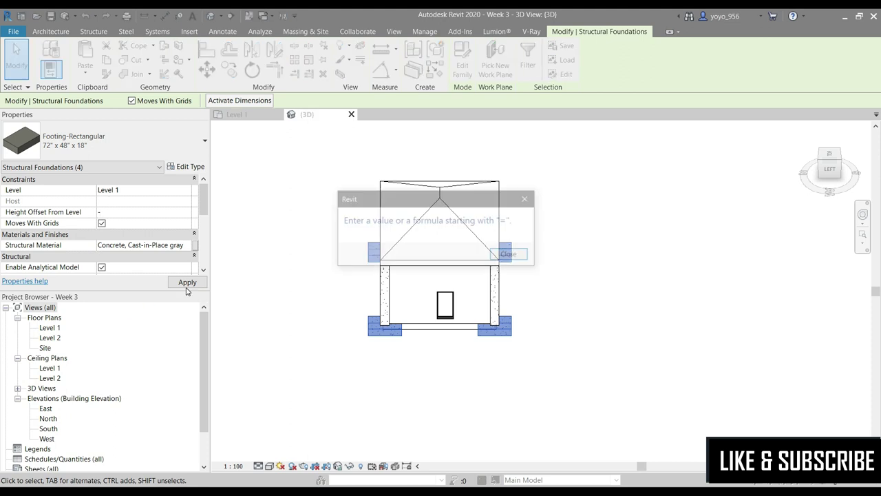
left_click(511, 255)
left_click(140, 214)
type("0.5")
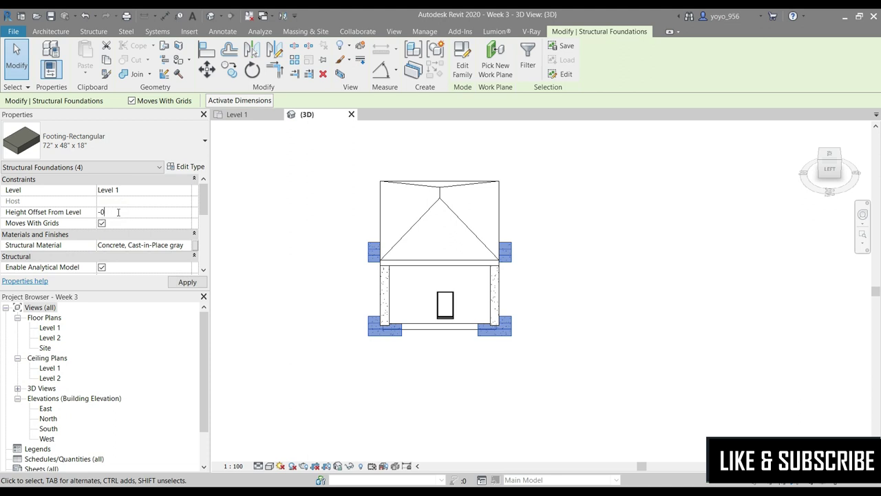
left_click(182, 284)
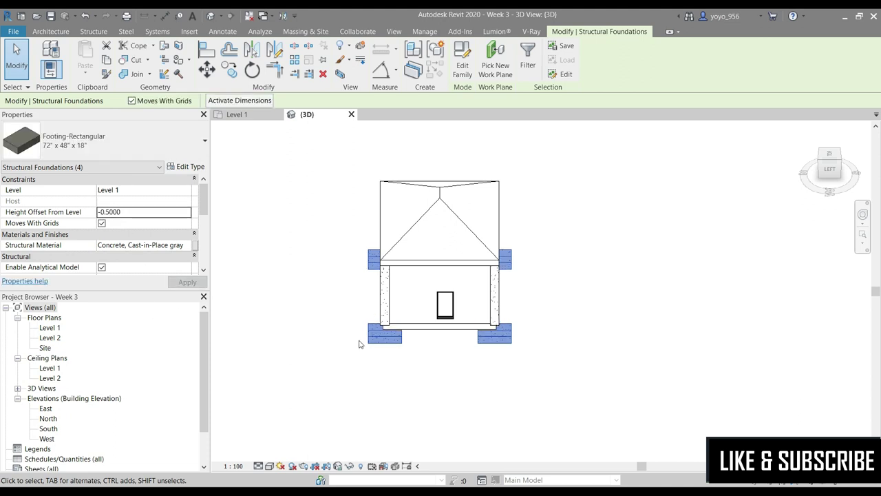
left_click(830, 170)
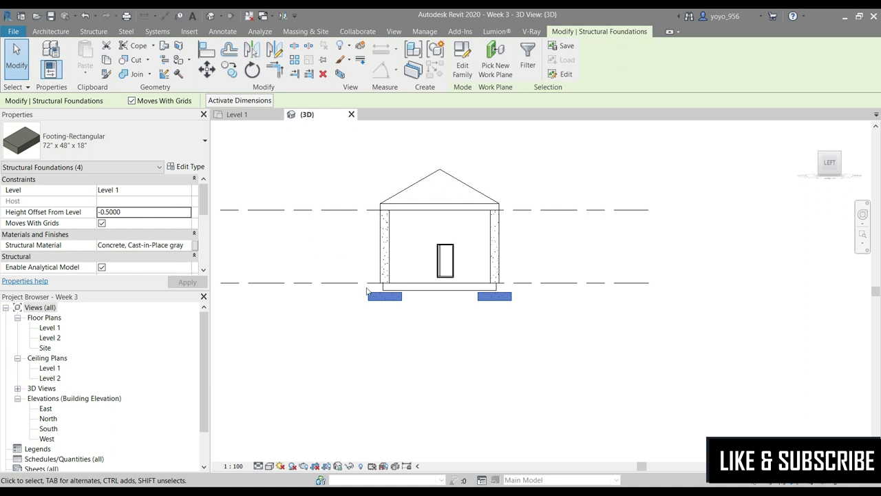
Change the footings' Height Offset From Level to -0.7 and clear the selection
double_click(110, 214)
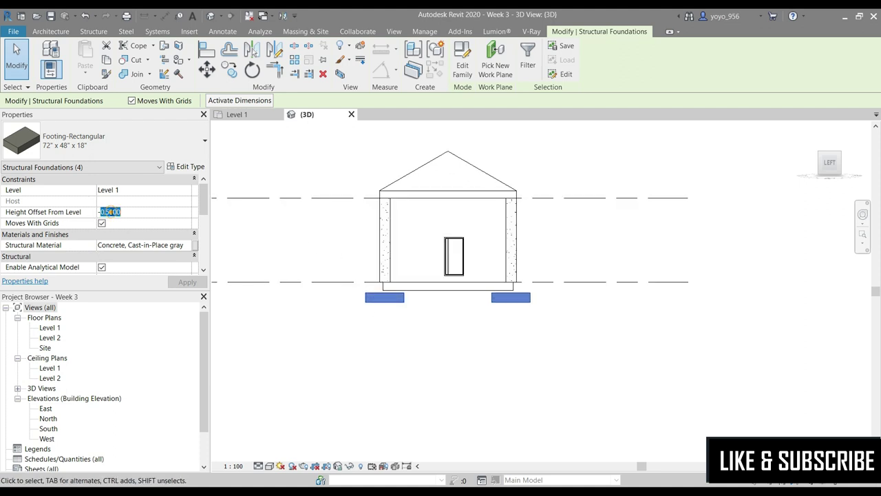
type("-0.7")
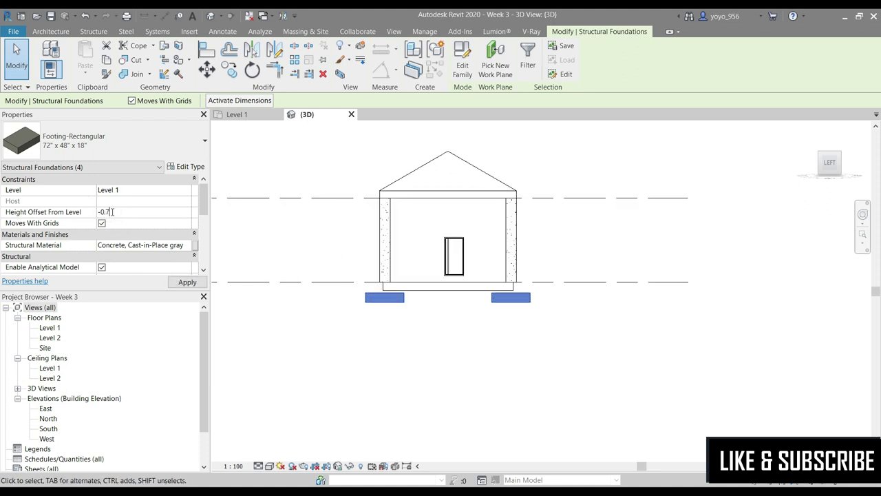
left_click(187, 282)
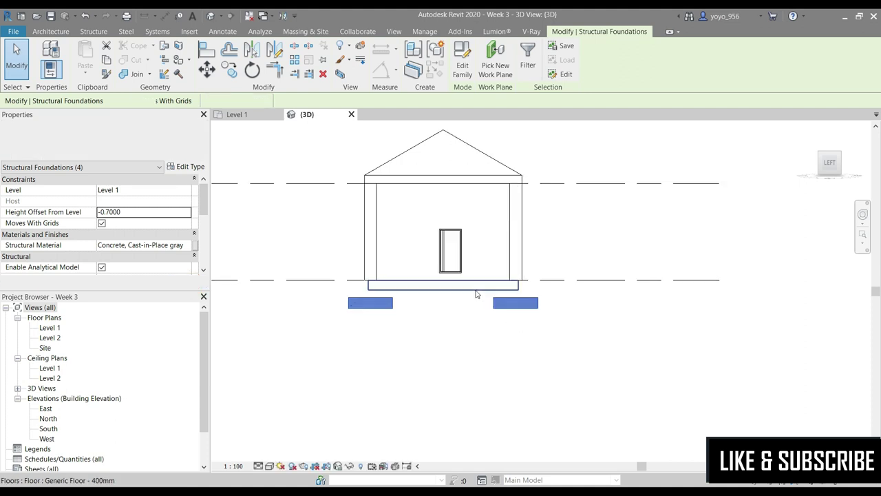
scroll(476, 294, "up", 2)
scroll(466, 333, "down", 3)
key("Escape")
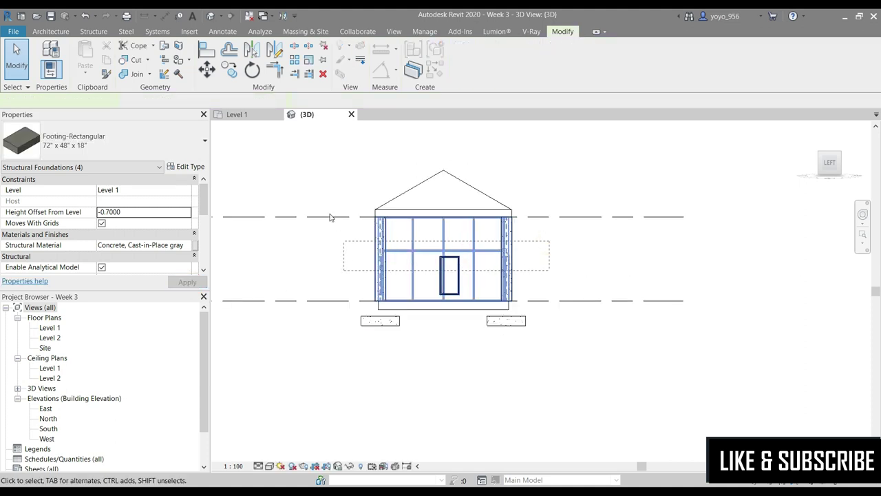
Window-select the house and filter the selection down to only Structural Columns
left_click_drag(327, 199, 533, 313)
left_click(461, 58)
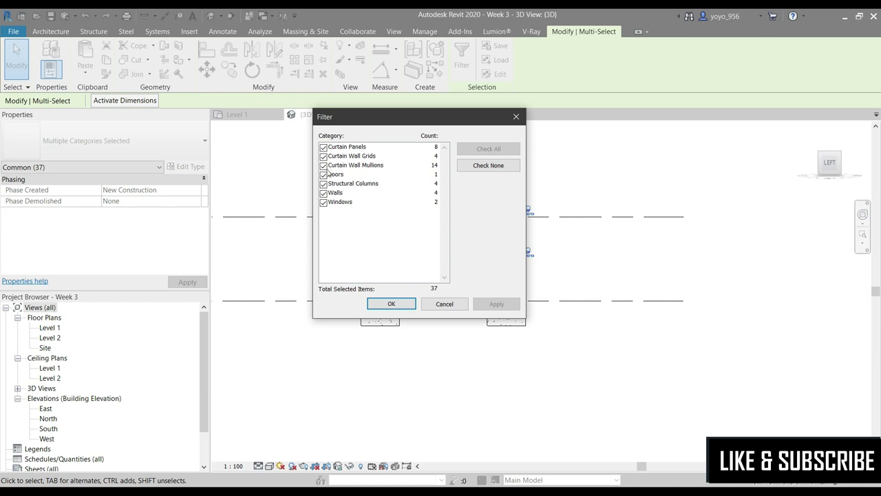
left_click(324, 185)
left_click(488, 165)
left_click(324, 185)
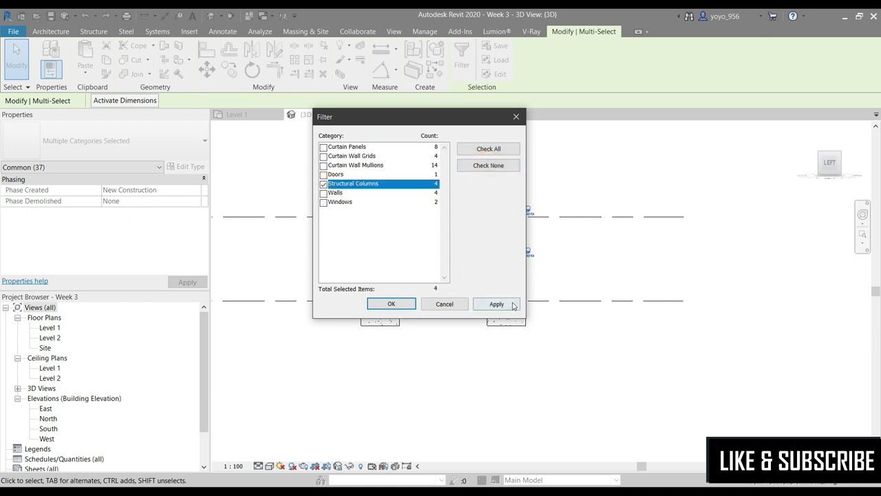
left_click(496, 304)
left_click(405, 303)
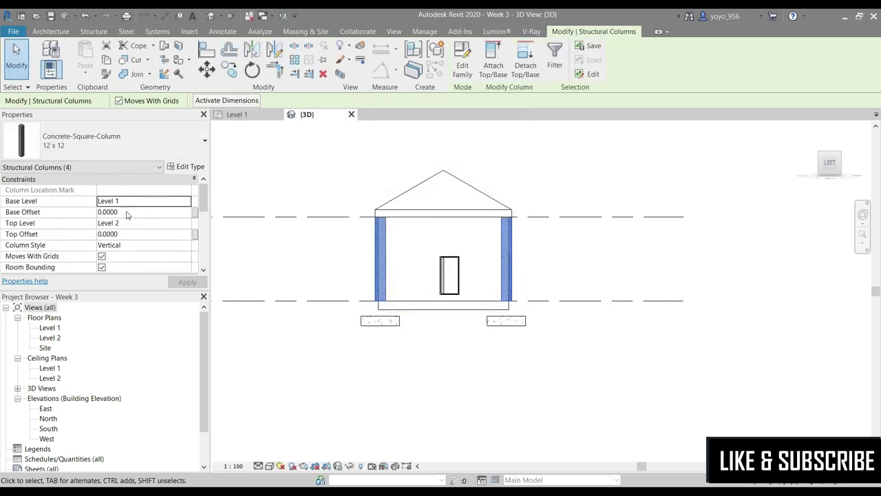
Set the four columns' Base Offset to -0.7 and clear the selection
double_click(103, 212)
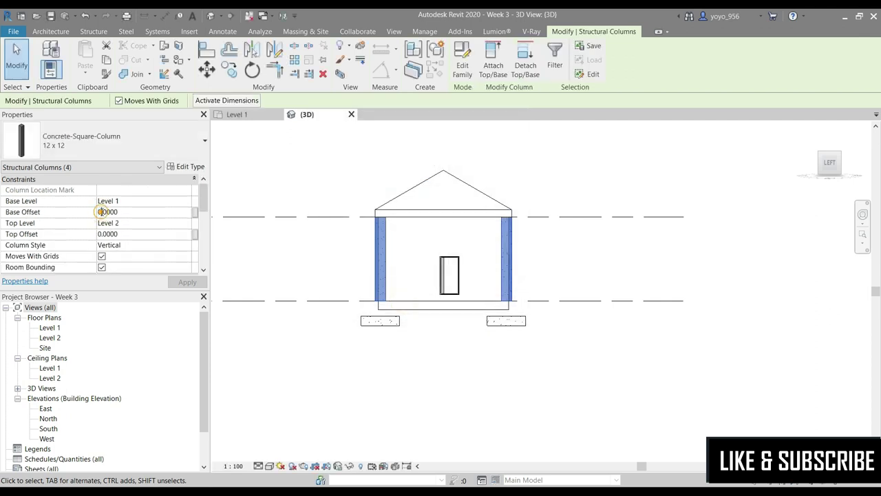
key("BackSpace")
type(".7")
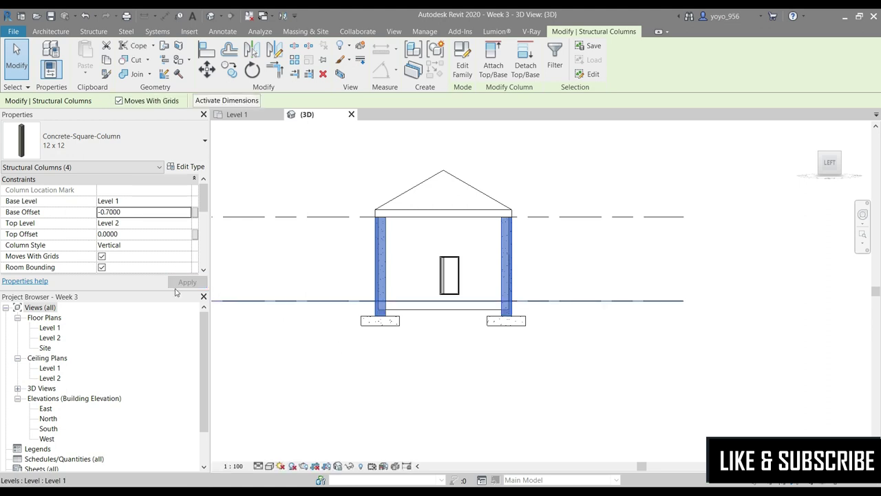
left_click(374, 347)
scroll(576, 347, "up", 2)
scroll(726, 314, "down", 2)
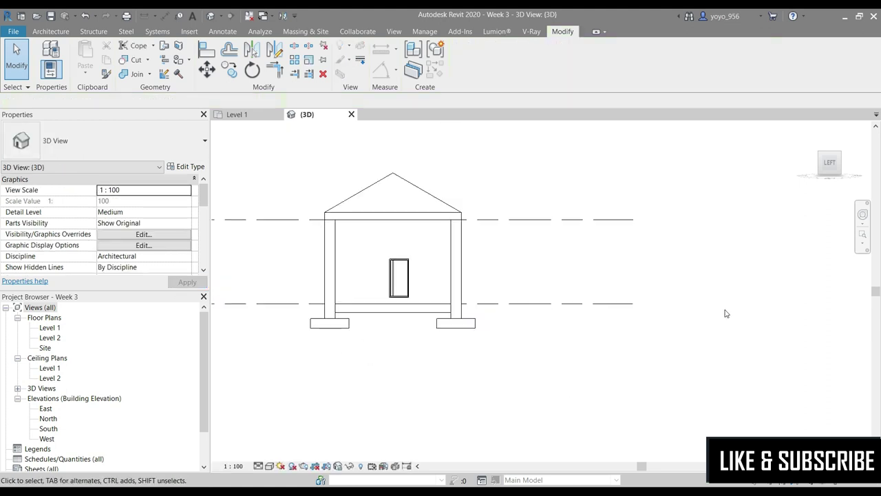
On the Level 1 plan, set Underlay Range Base Level to Level 1 and apply
left_click(837, 155)
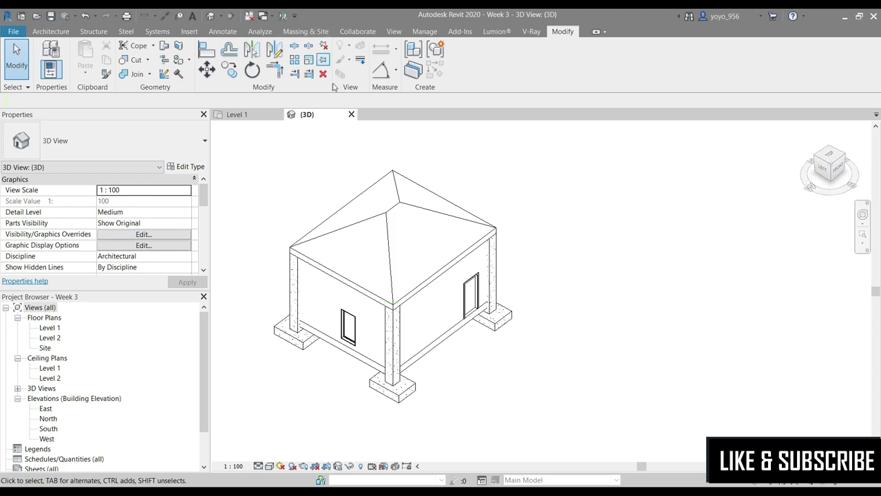
left_click(236, 115)
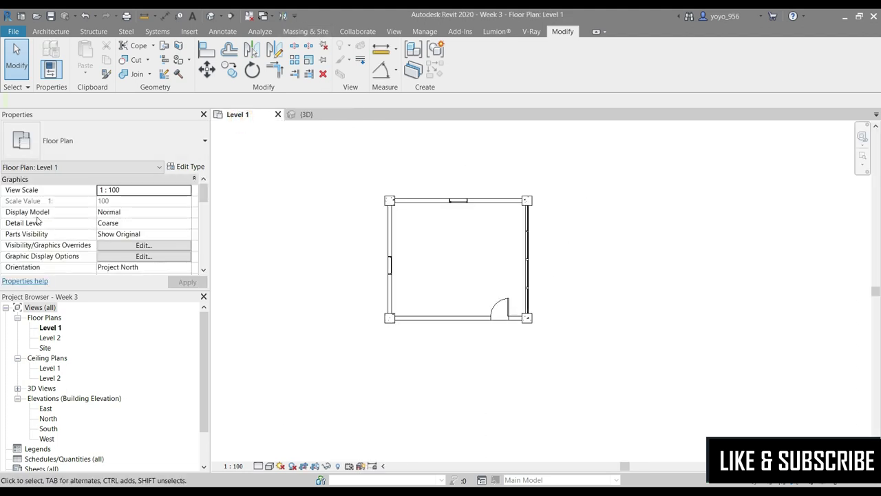
scroll(38, 220, "down", 3)
scroll(96, 227, "down", 2)
left_click(186, 222)
left_click(186, 222)
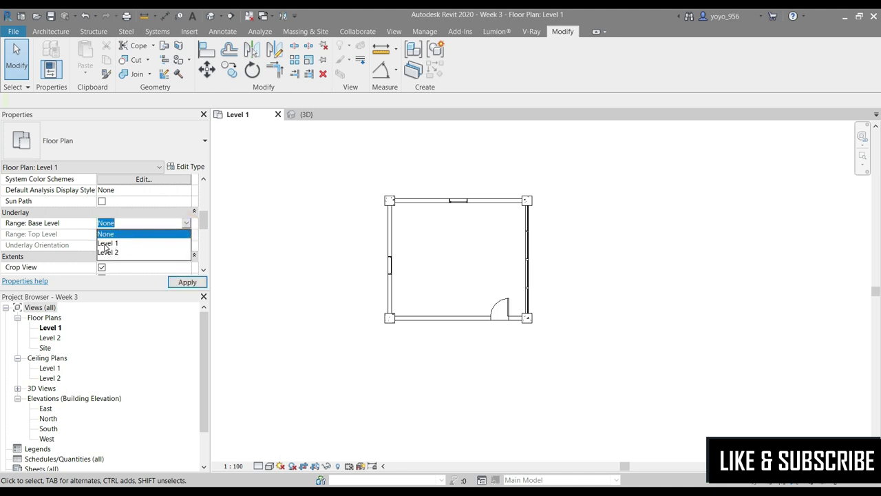
left_click(107, 243)
scroll(140, 241, "down", 2)
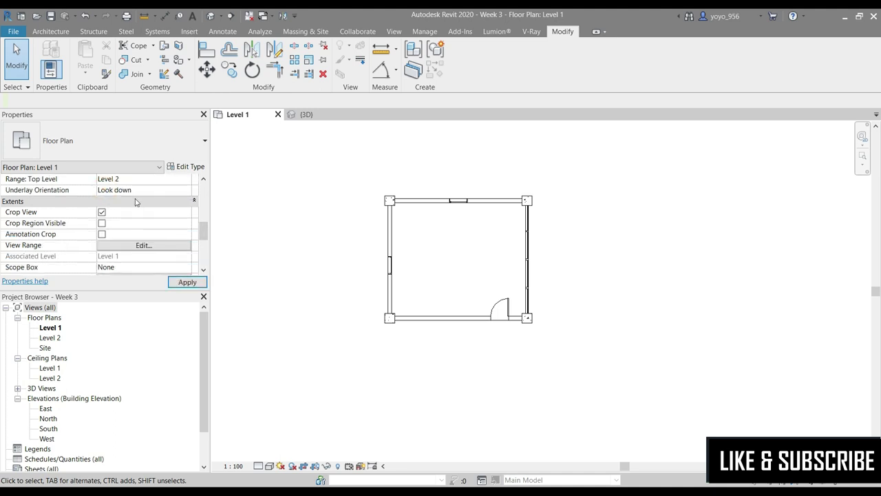
scroll(135, 202, "up", 1)
left_click(192, 282)
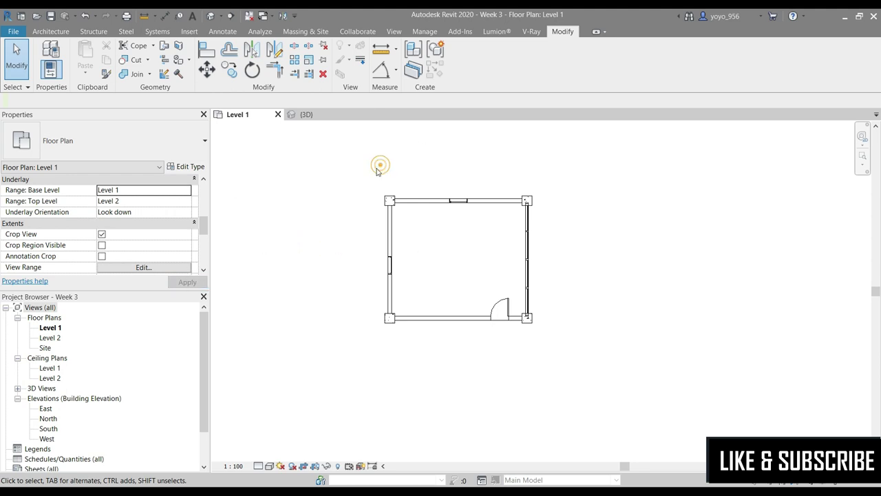
scroll(386, 181, "up", 1)
scroll(386, 180, "up", 1)
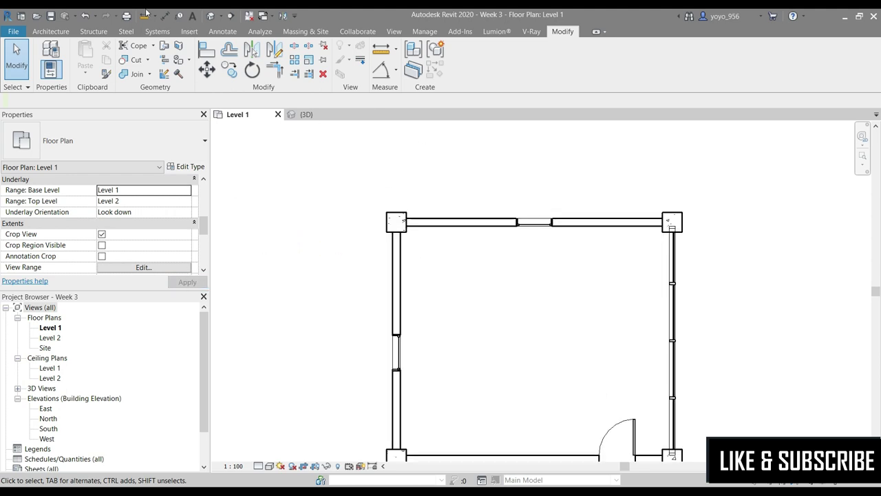
Draw a building section from the wall corner into the room and open Section 1
left_click(231, 16)
scroll(406, 255, "up", 1)
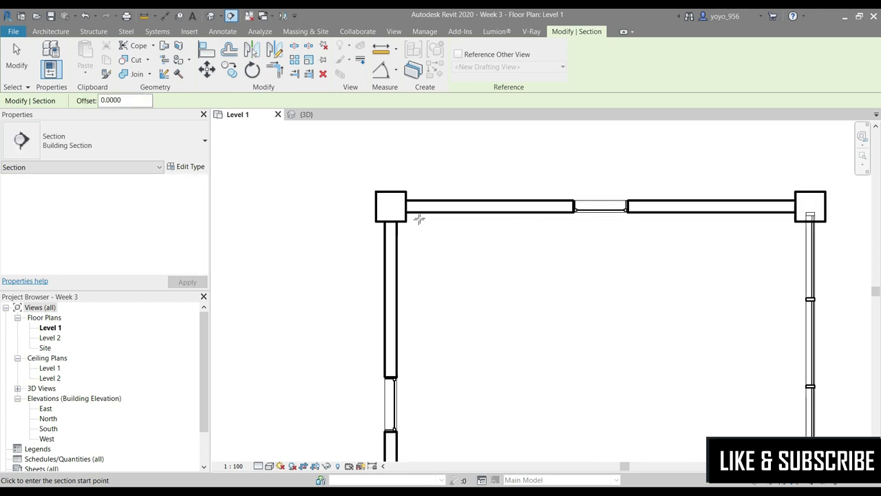
left_click(389, 175)
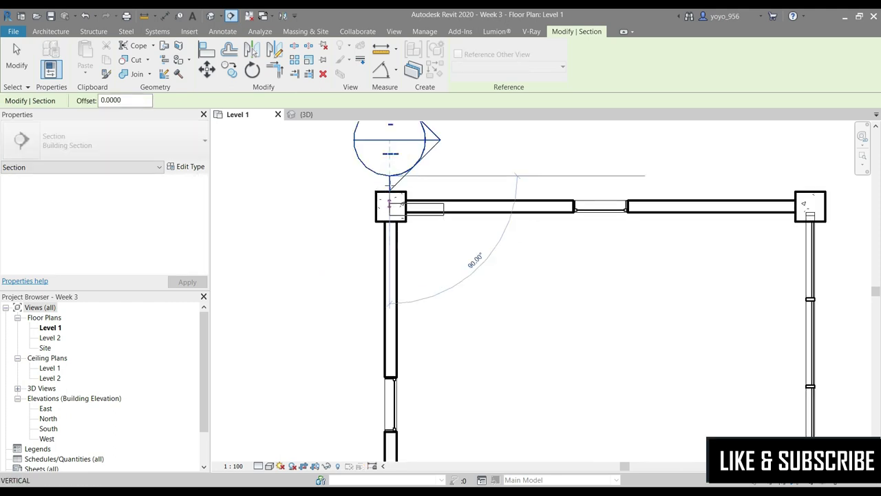
key("Escape")
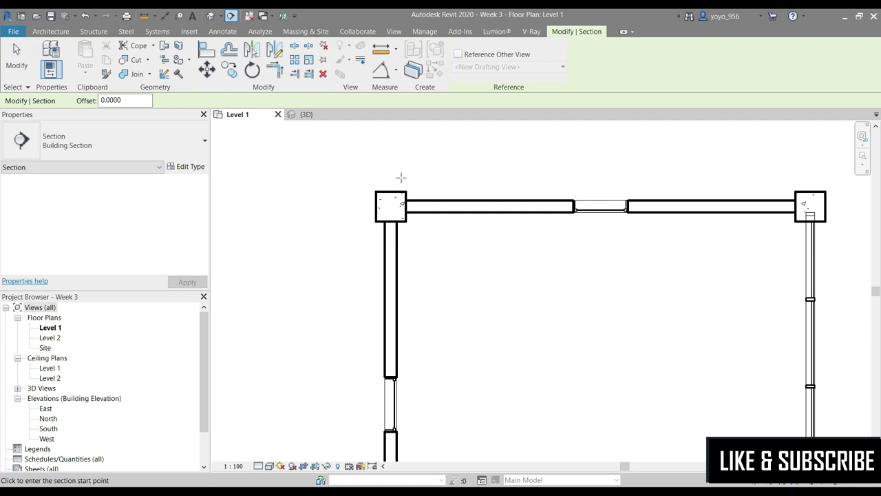
left_click(402, 177)
left_click(402, 269)
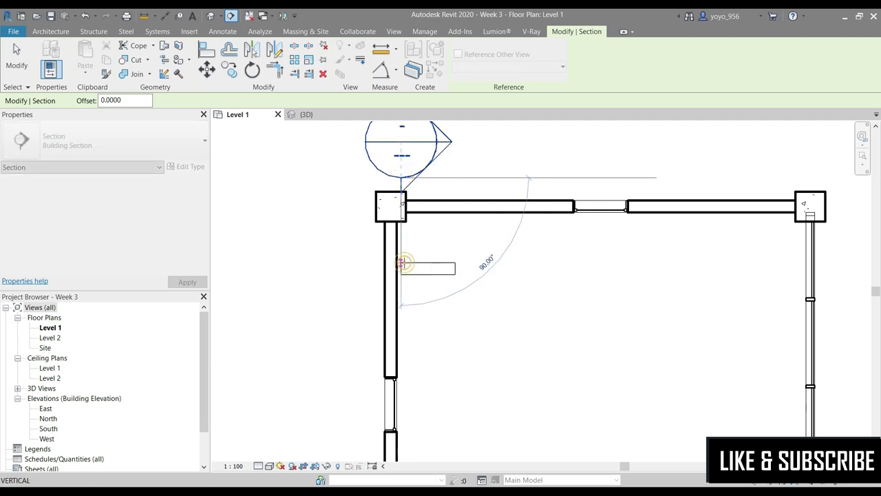
key("Escape")
key("Escape")
double_click(413, 150)
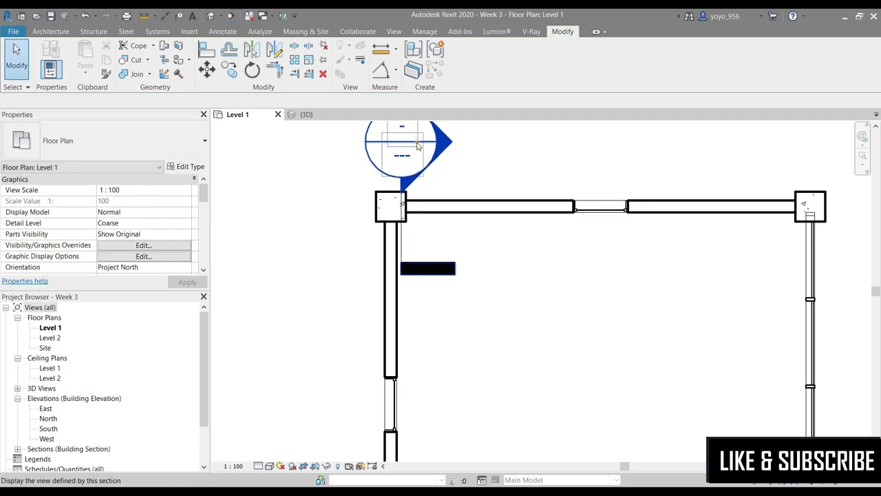
Set the section's Detail Level to Fine and Visual Style to Wireframe
scroll(505, 417, "down", 1)
scroll(489, 413, "up", 2)
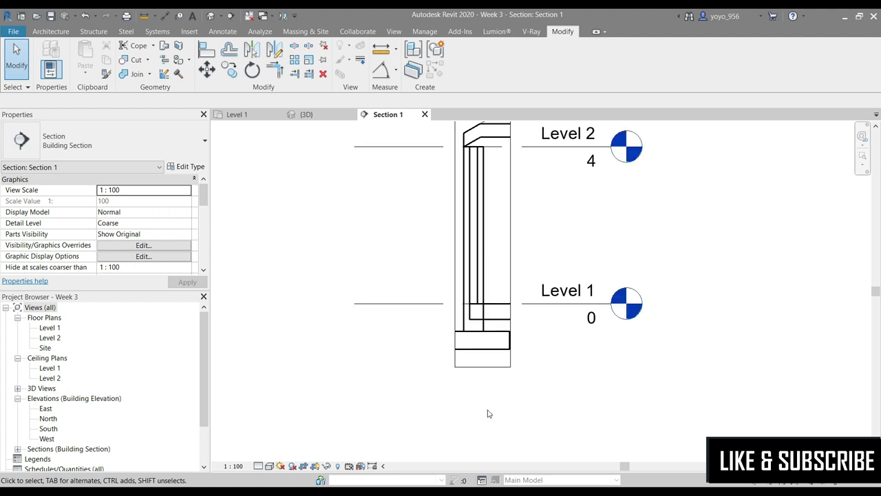
scroll(492, 385, "up", 2)
scroll(523, 379, "down", 1)
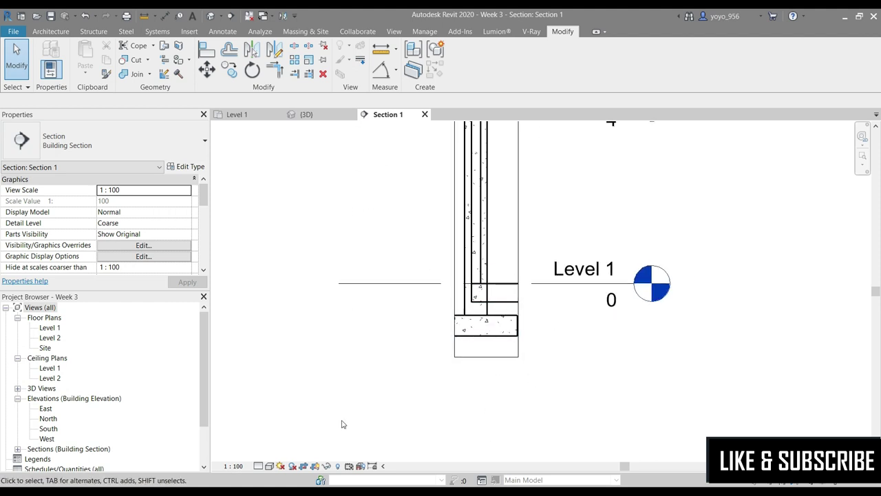
left_click(259, 466)
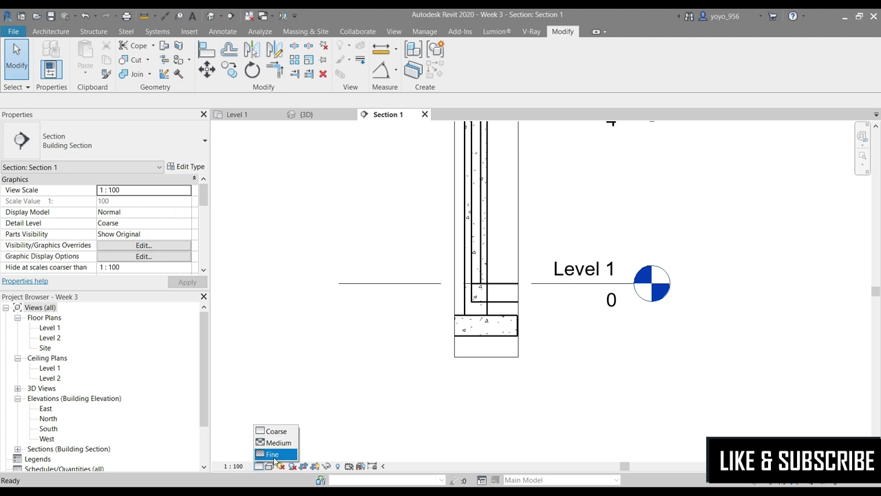
left_click(272, 457)
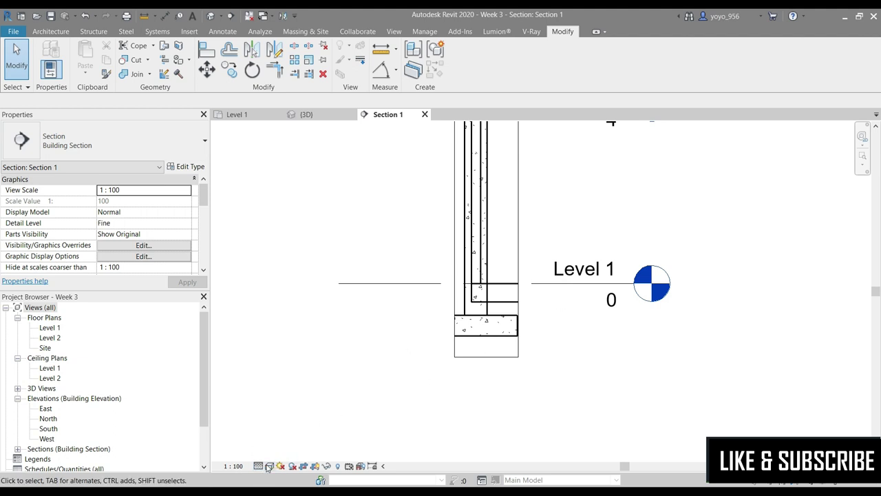
left_click(268, 467)
left_click(293, 397)
Select the Level 1 floor, try Edit Boundary, and cancel the Go To View prompt
left_click(507, 289)
scroll(569, 219, "up", 1)
left_click(466, 65)
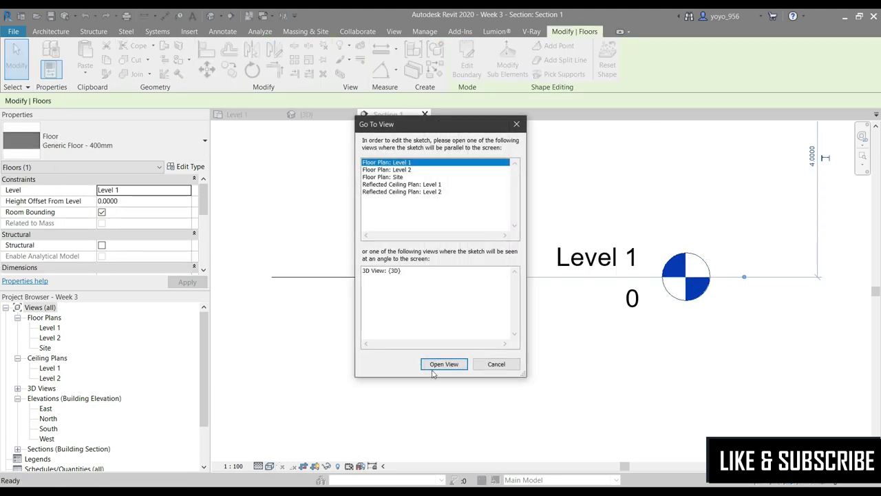
left_click(494, 365)
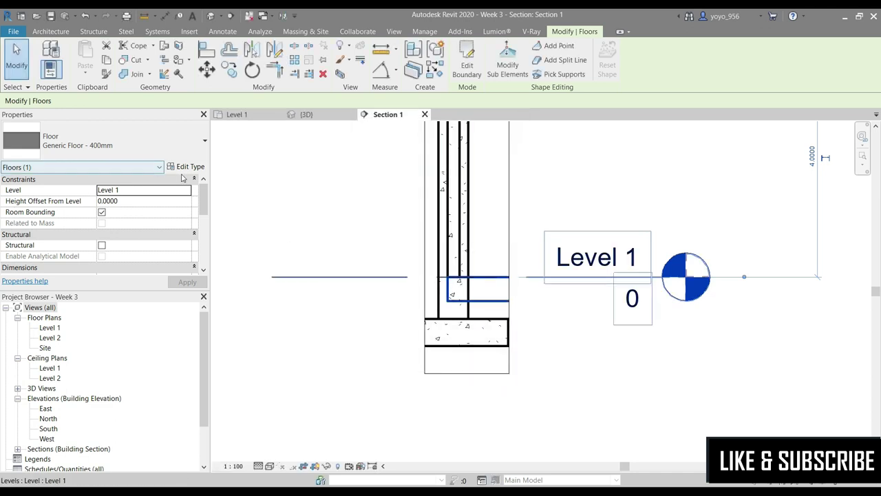
Open the Generic Floor - 400mm structure and insert new layers into the assembly
left_click(203, 167)
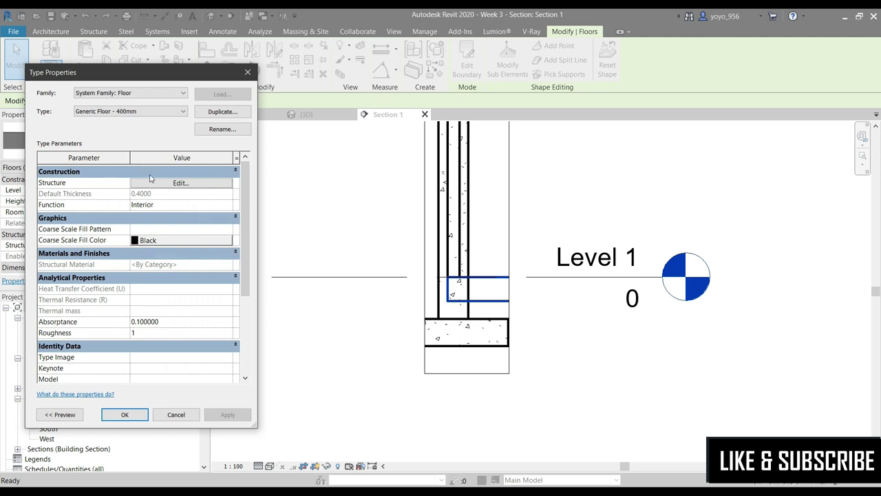
left_click(153, 183)
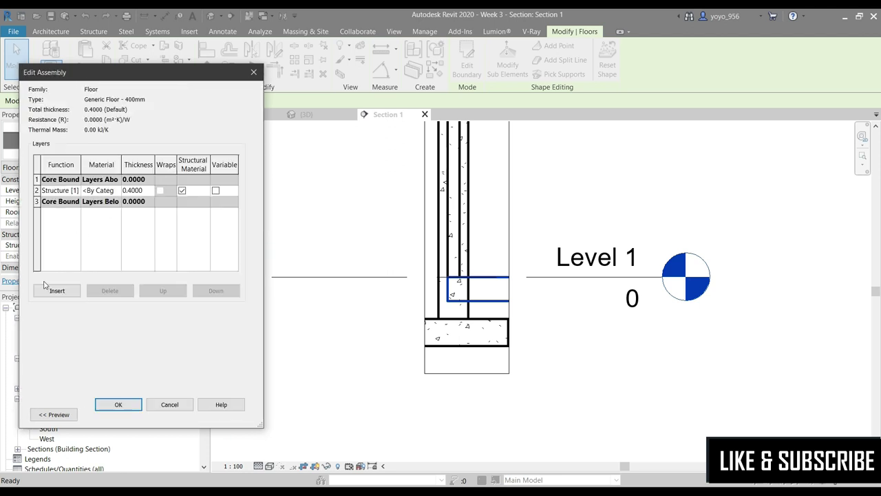
left_click(56, 290)
left_click(57, 289)
left_click(56, 290)
left_click(57, 290)
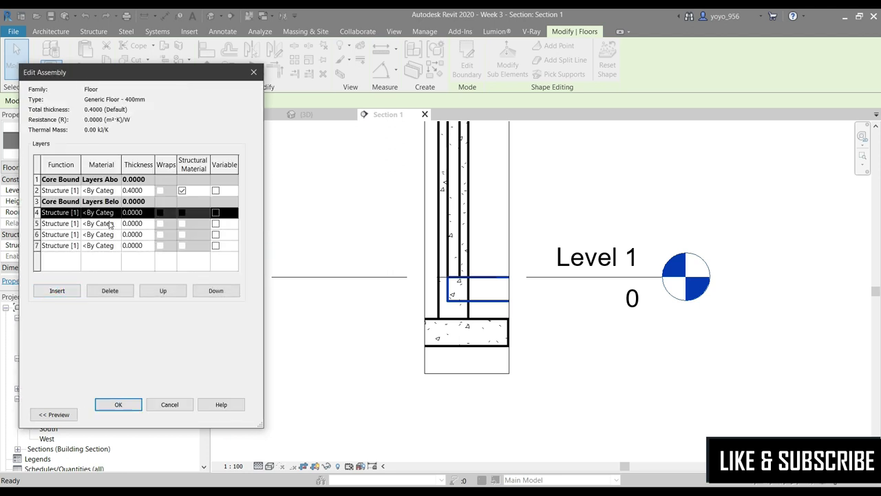
Search the Material Browser and assign Oak Flooring to layer 2
left_click(116, 191)
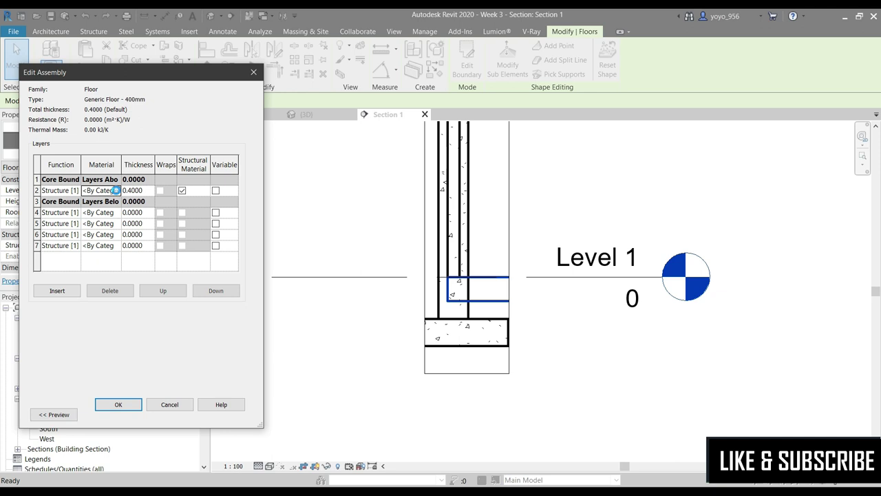
left_click(117, 190)
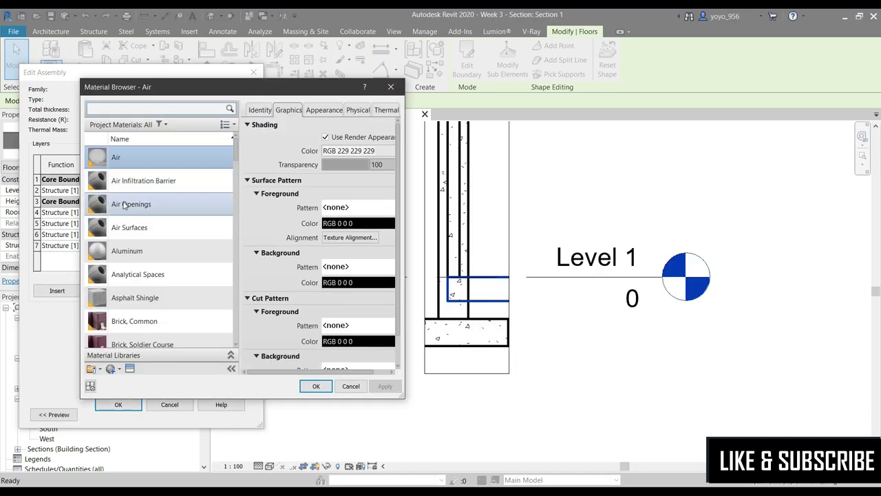
scroll(127, 242, "down", 1)
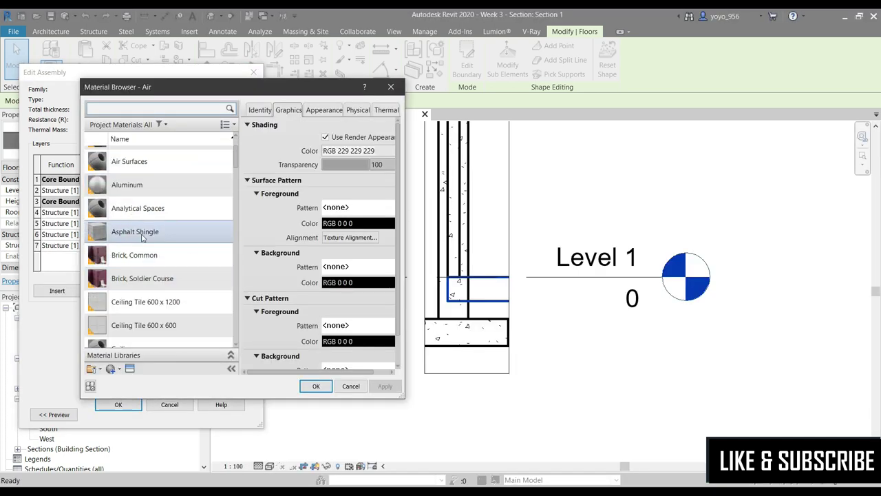
scroll(137, 303, "down", 2)
scroll(135, 285, "down", 2)
scroll(134, 289, "down", 1)
left_click(137, 111)
type("til")
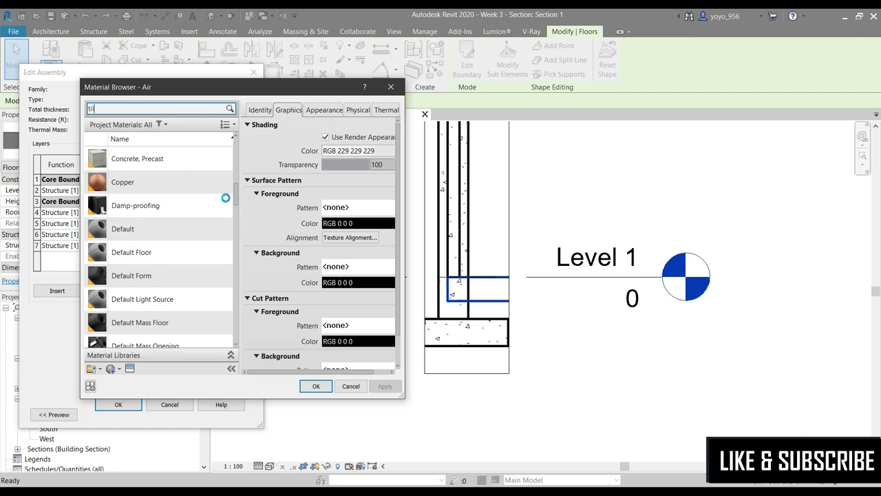
type("es")
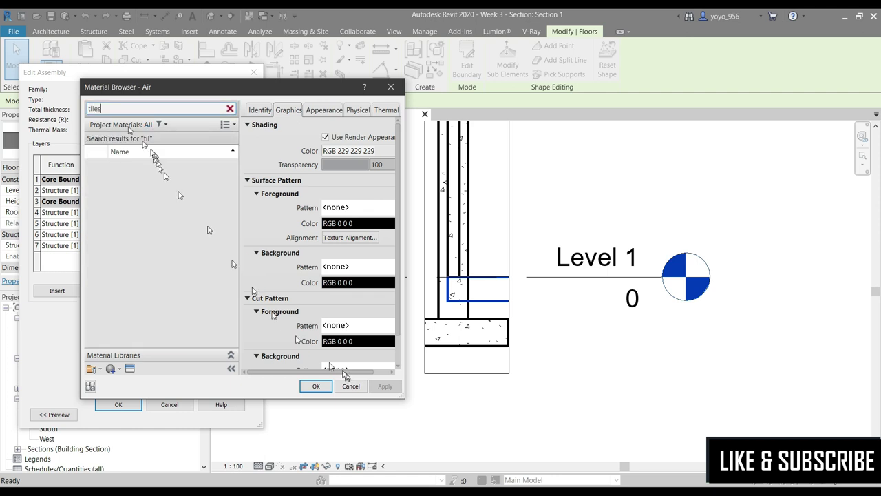
double_click(109, 107)
left_click_drag(76, 107, 69, 111)
type("c")
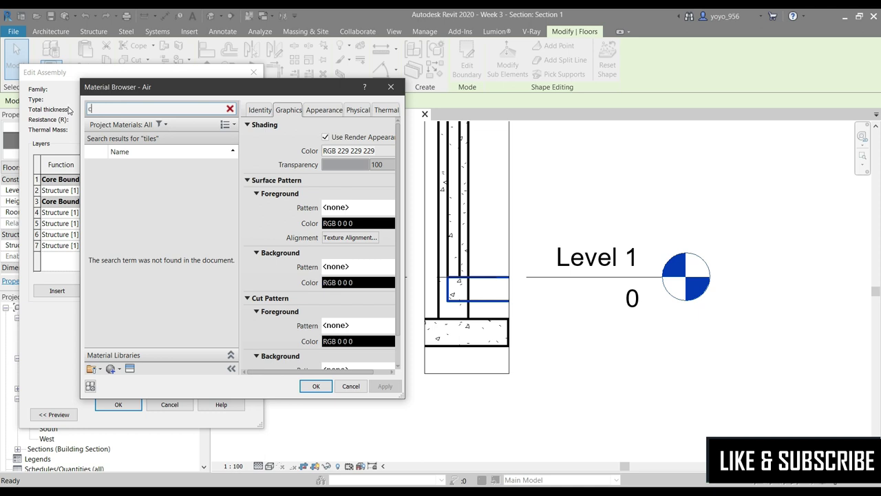
type("era")
key("BackSpace")
key("BackSpace")
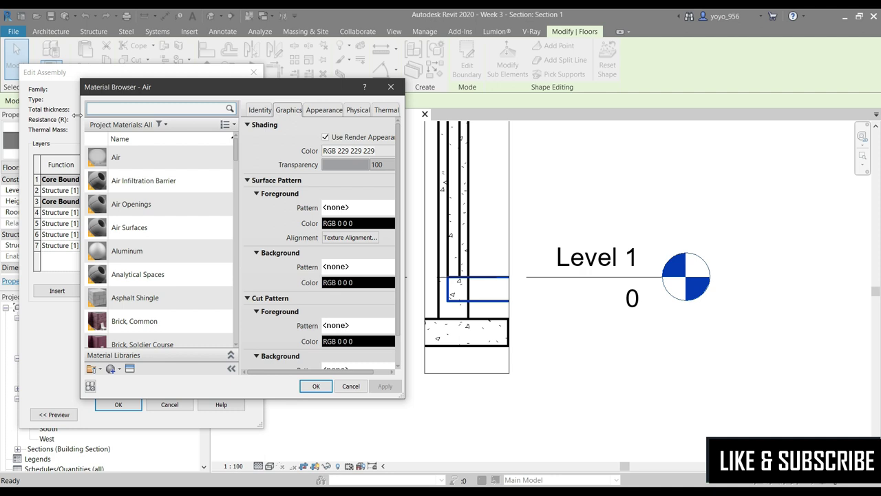
type("ood")
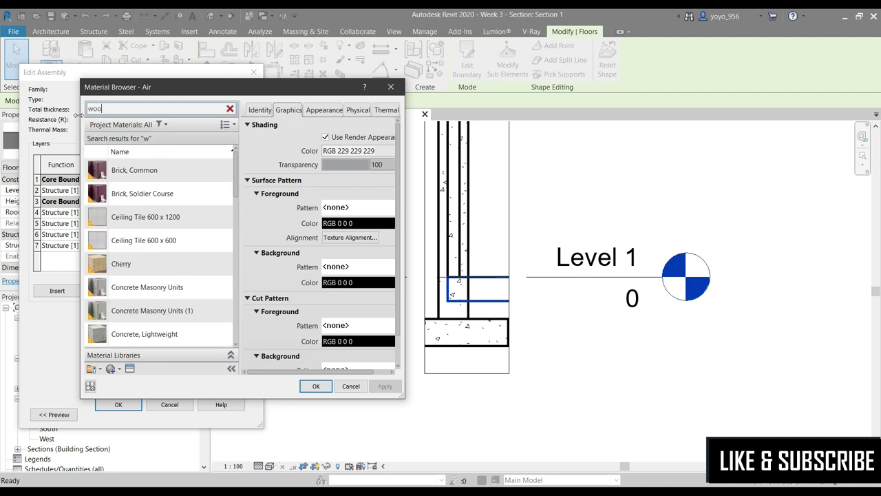
left_click(147, 218)
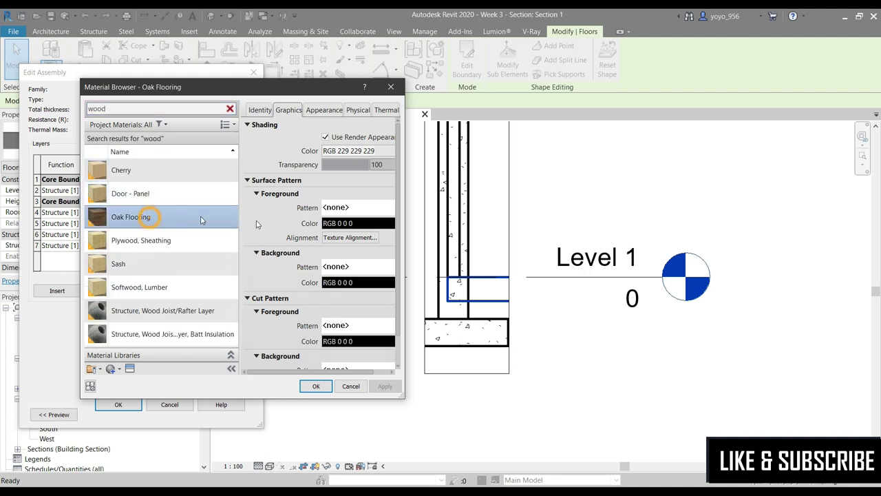
left_click(316, 386)
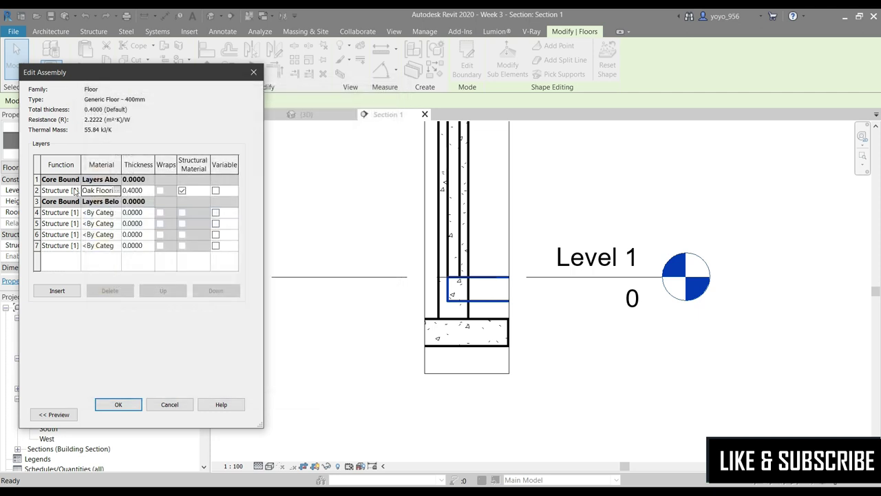
Search materials for 'sand', create a new material, and search the Appearance Library for 'sand'
left_click(120, 190)
type("sa")
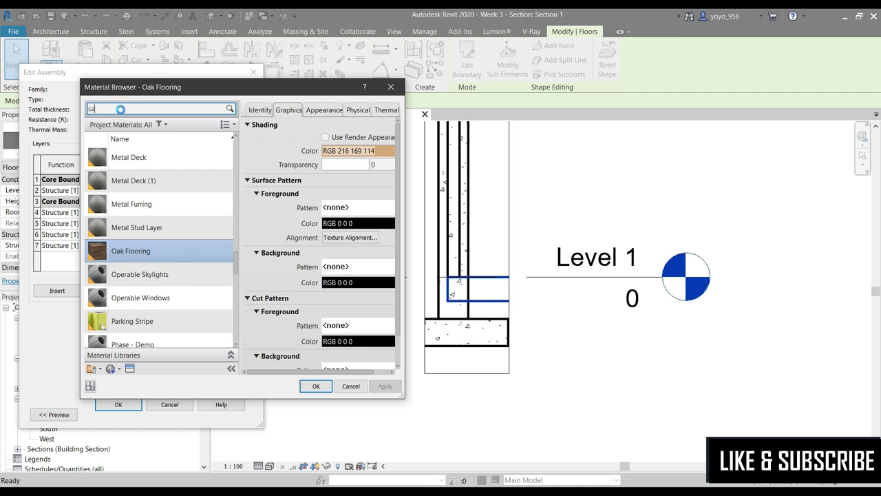
type("nd")
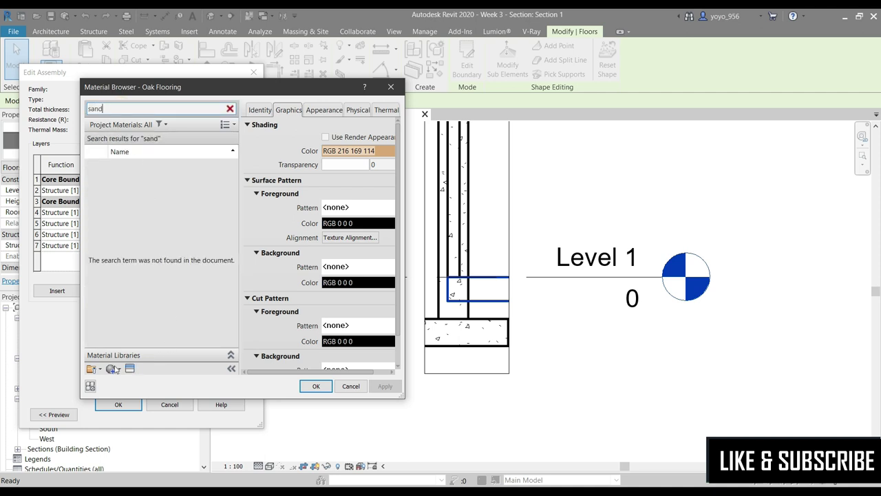
left_click(111, 371)
left_click(141, 380)
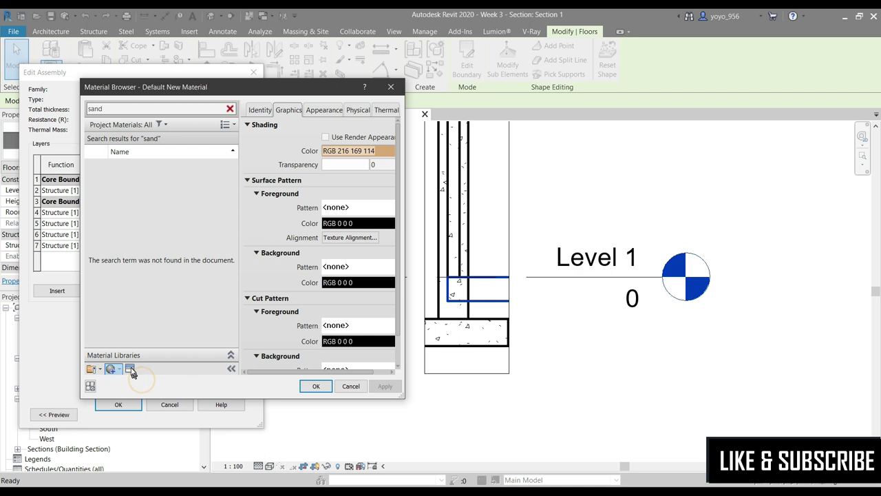
left_click(130, 369)
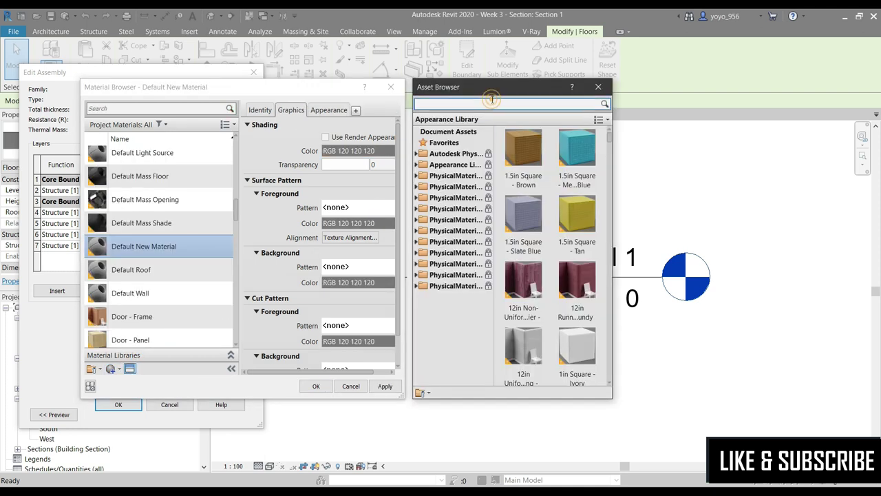
type("sand")
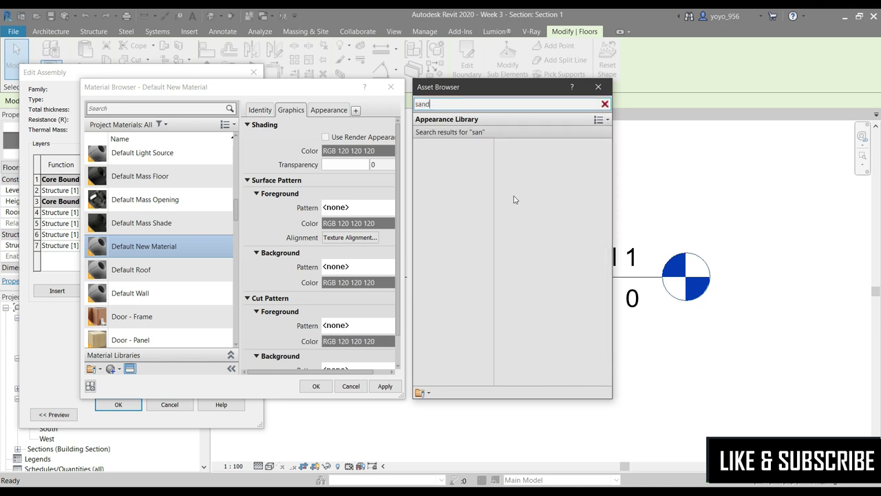
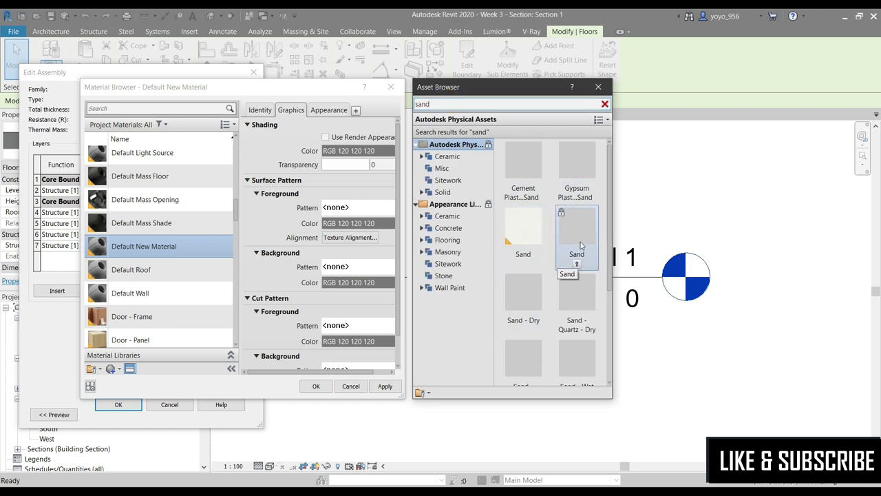
Add the Sand - Dry asset to Default New Material and apply it
left_click(578, 265)
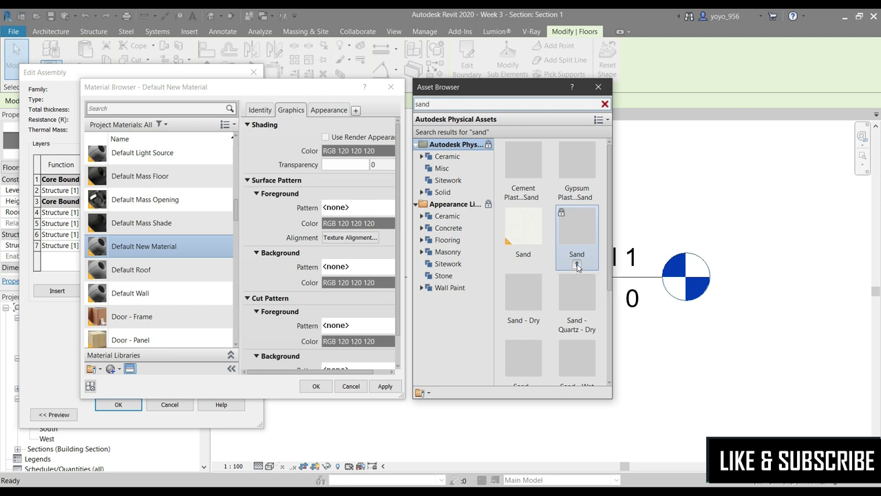
scroll(571, 323, "down", 3)
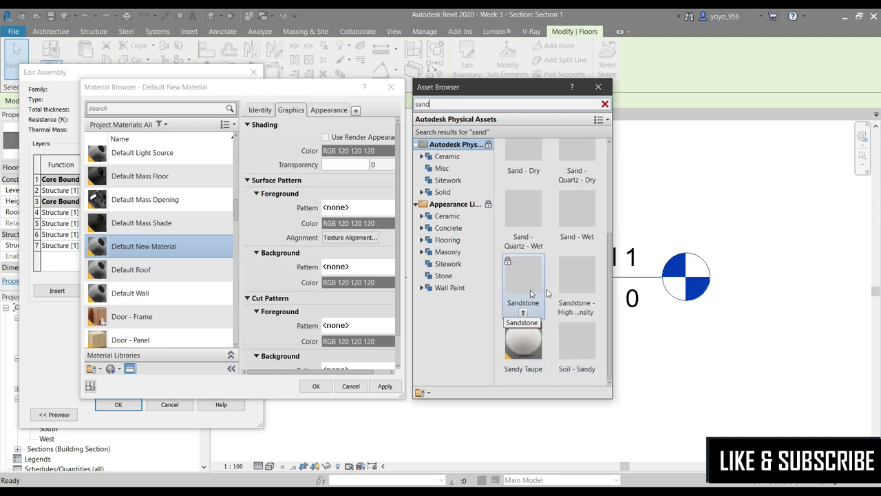
scroll(544, 227, "up", 2)
scroll(575, 253, "up", 2)
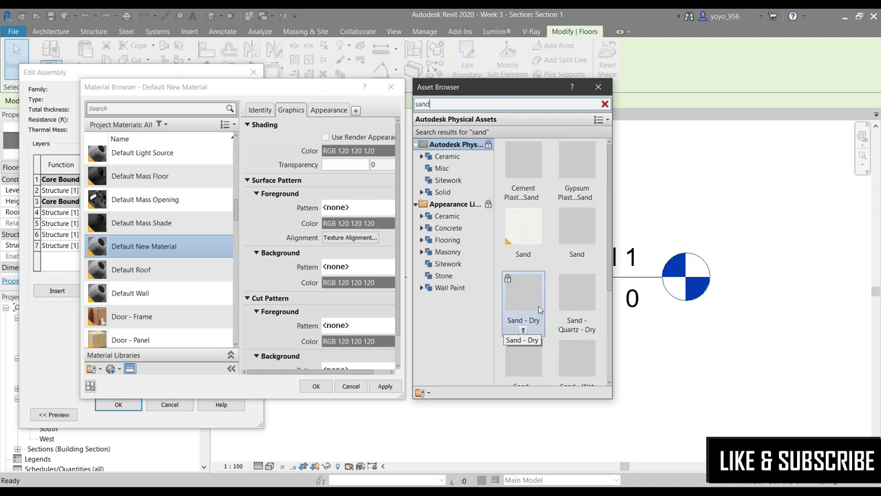
left_click(523, 330)
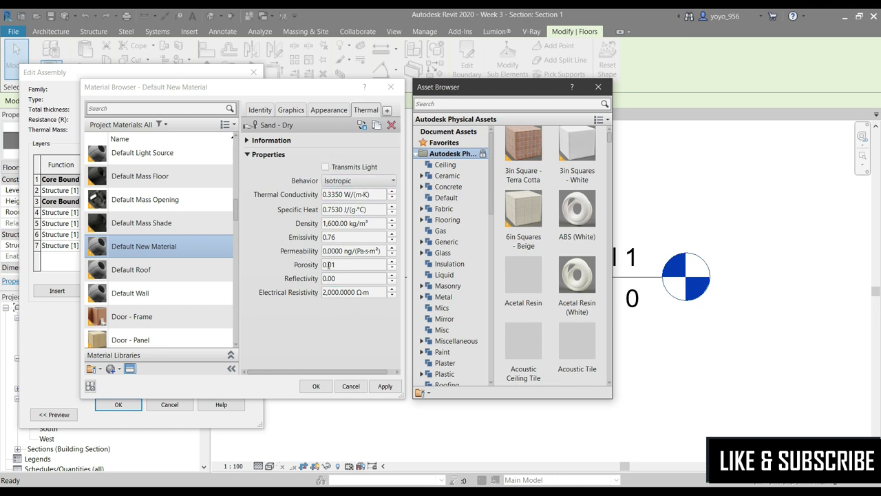
left_click(384, 388)
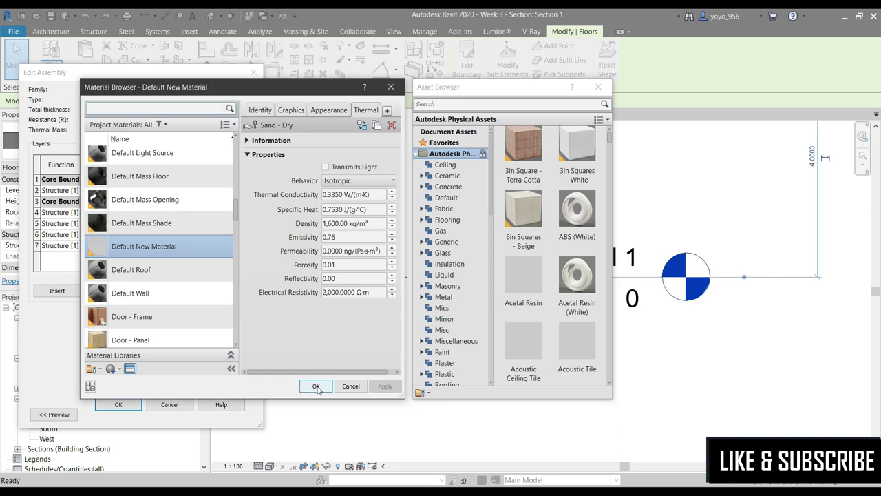
Swap the asset to Cement Plaster Sand and make shading use the render appearance
left_click(322, 111)
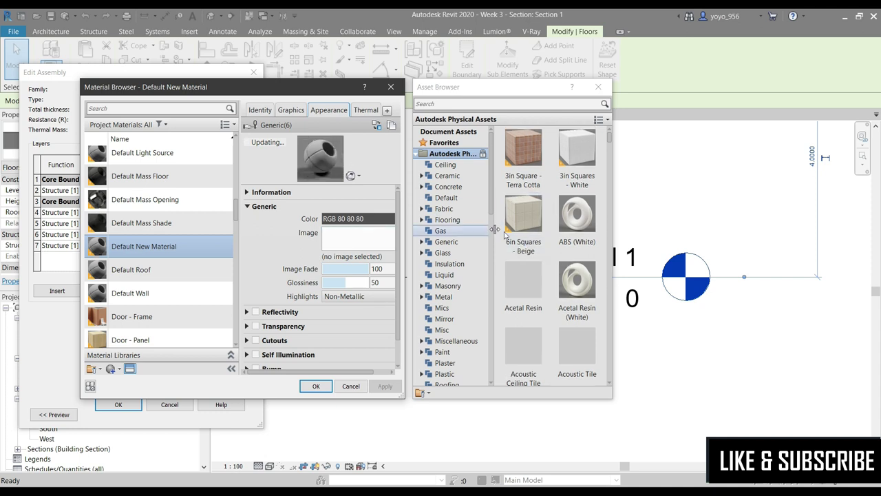
scroll(513, 200, "down", 4)
left_click(482, 104)
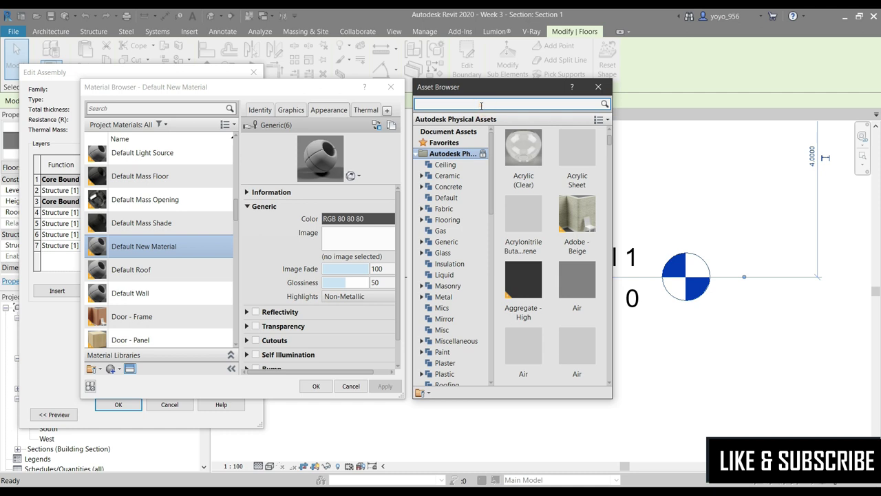
type("sand")
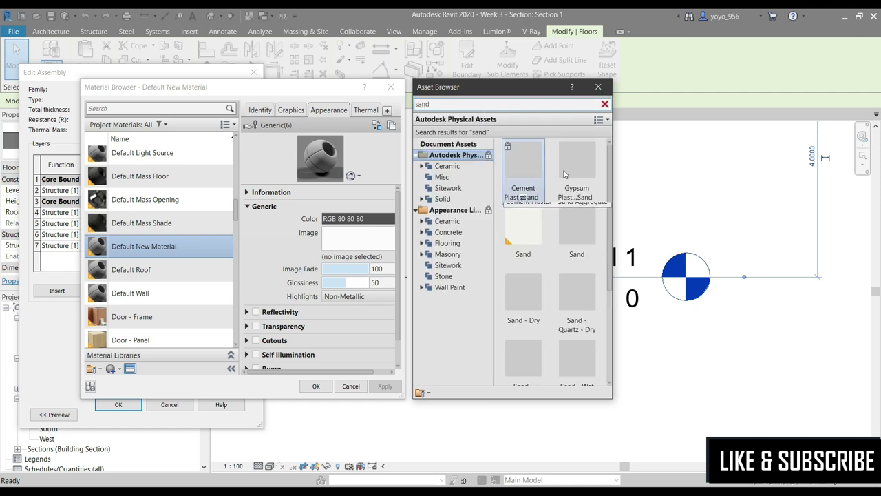
left_click(527, 199)
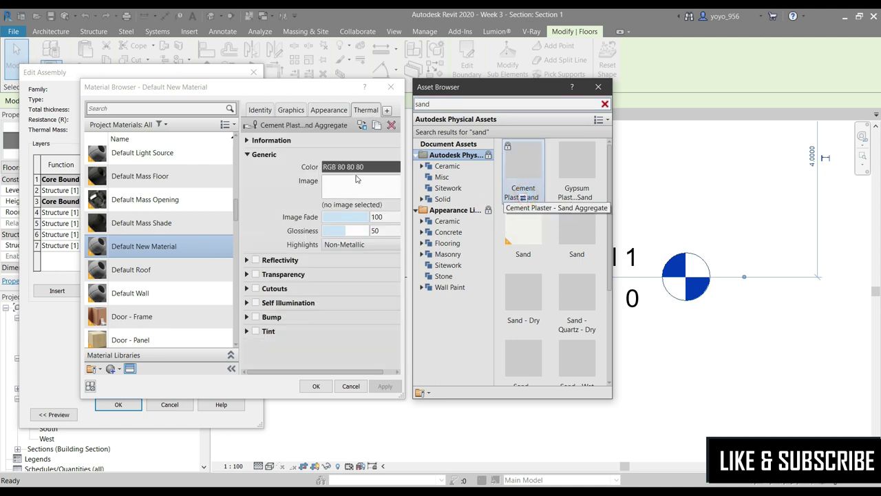
left_click(285, 112)
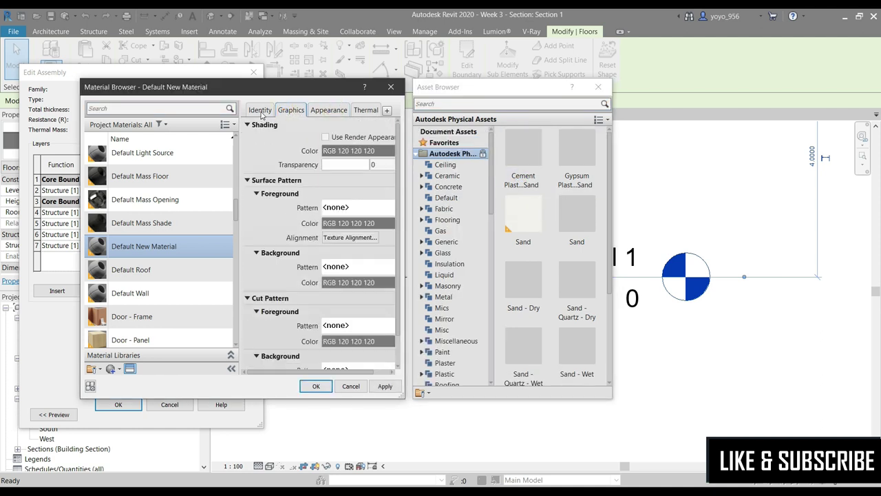
left_click(325, 138)
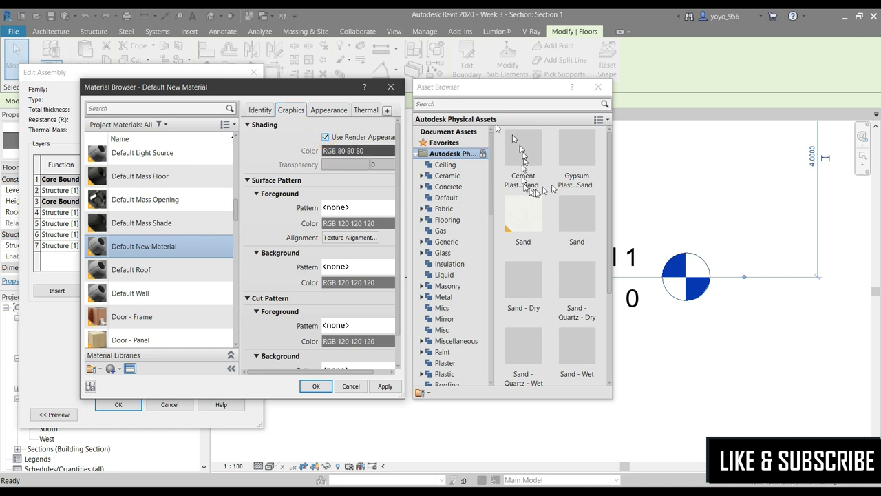
Replace the material's asset with Sand - Dry, then with Soil - Sandy
left_click(523, 318)
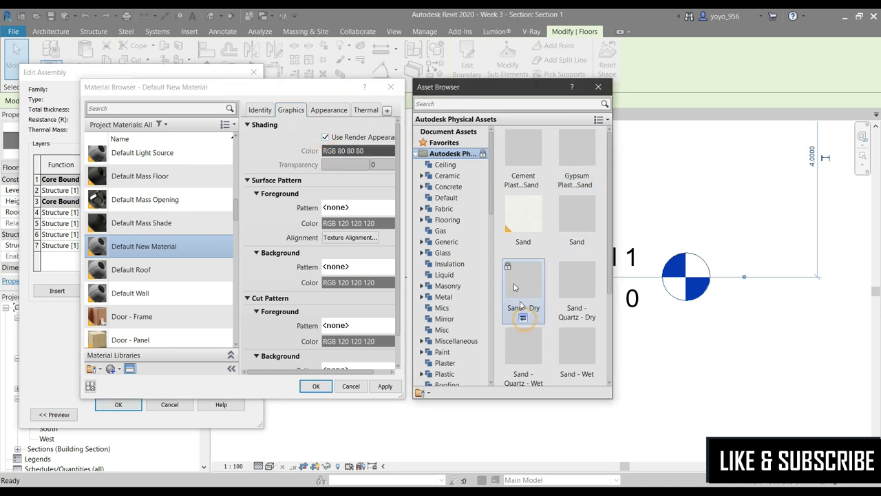
left_click(328, 113)
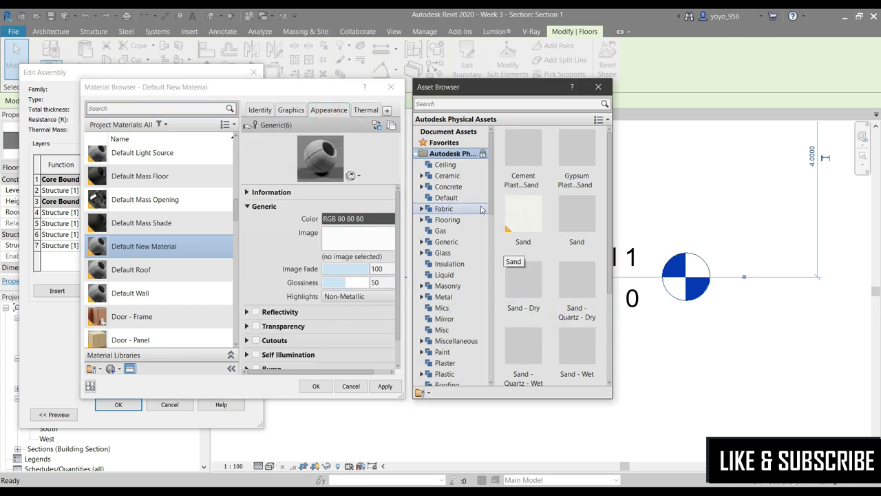
scroll(550, 241, "down", 2)
scroll(577, 372, "up", 2)
scroll(577, 372, "down", 2)
left_click(577, 379)
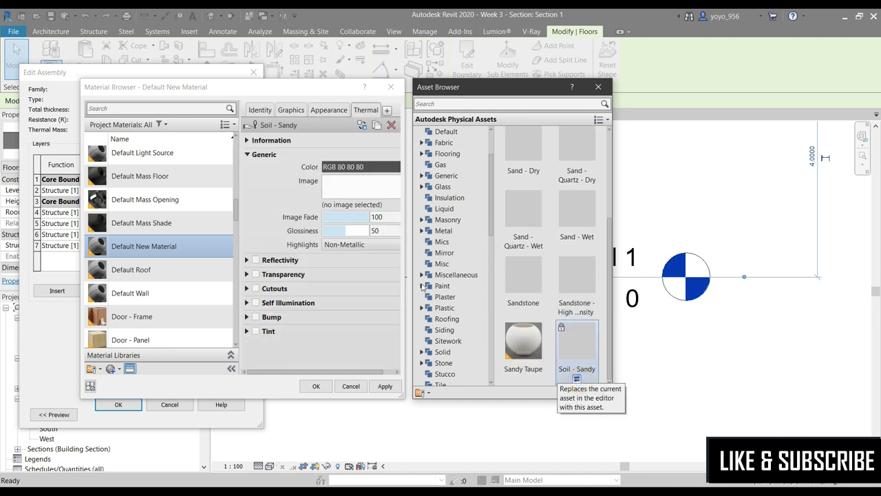
left_click(331, 107)
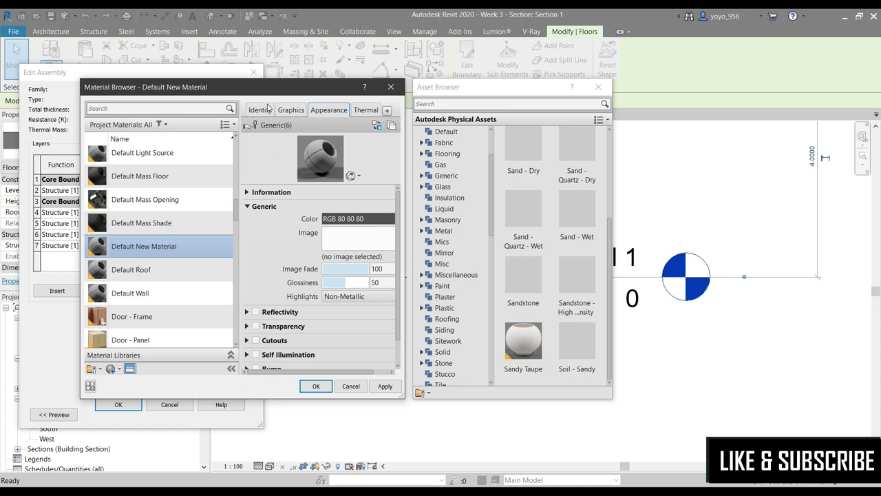
Review the material's graphics settings, with surface and cut patterns still none
left_click(290, 111)
left_click(327, 110)
scroll(338, 205, "down", 1)
left_click(290, 110)
scroll(308, 278, "down", 5)
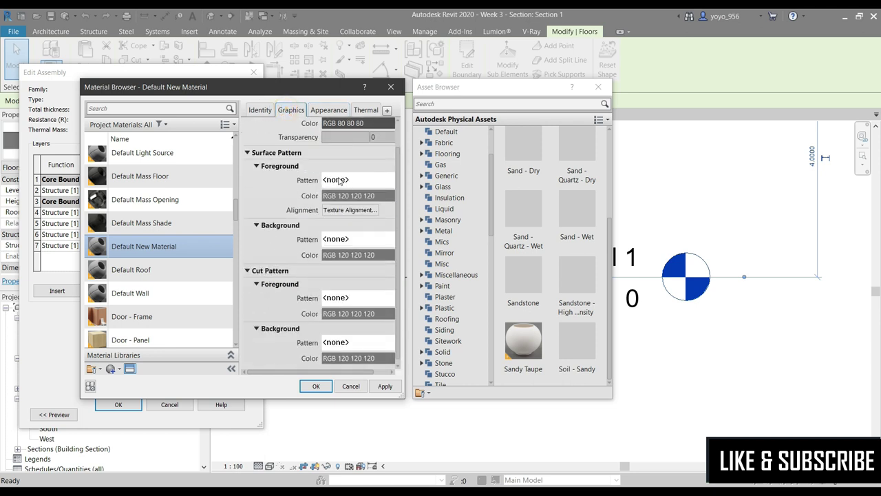
Set both the surface foreground and background patterns to Sand
left_click(338, 181)
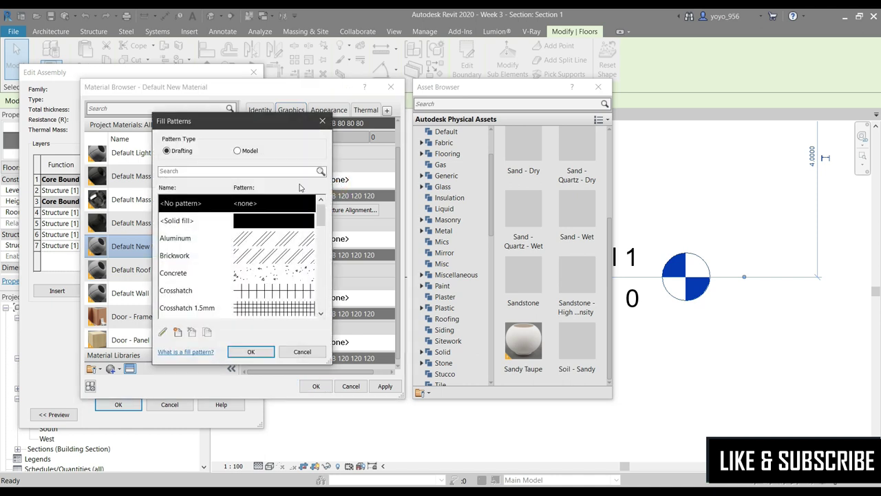
scroll(292, 290, "down", 3)
scroll(282, 276, "down", 2)
scroll(264, 258, "up", 1)
scroll(290, 255, "down", 1)
left_click(178, 173)
type("sab")
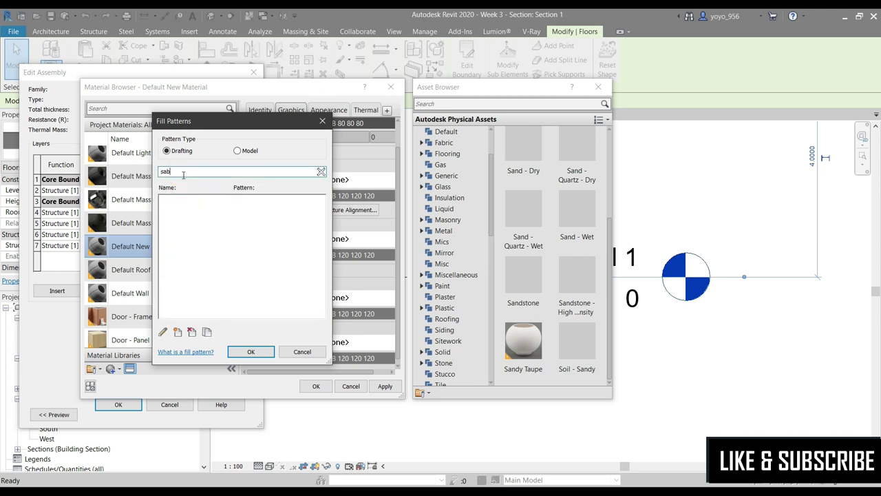
key("BackSpace")
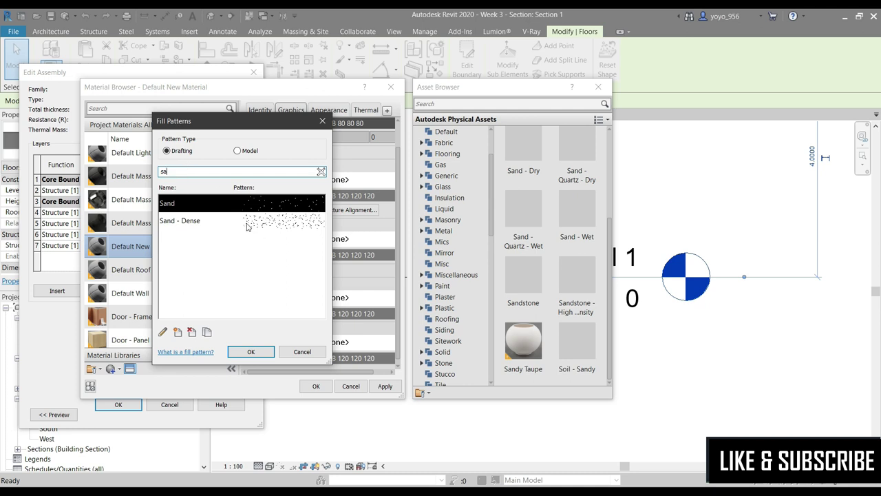
left_click(256, 351)
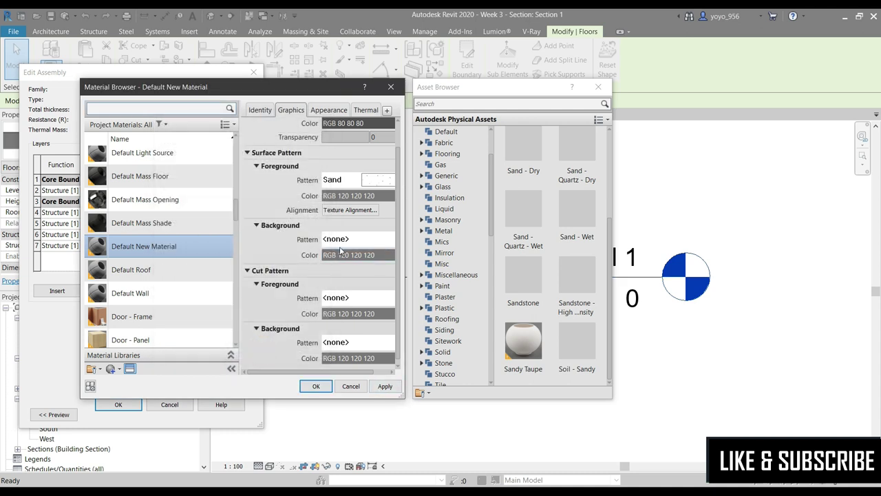
left_click(339, 239)
left_click(199, 171)
type("sa")
left_click(276, 203)
left_click(250, 352)
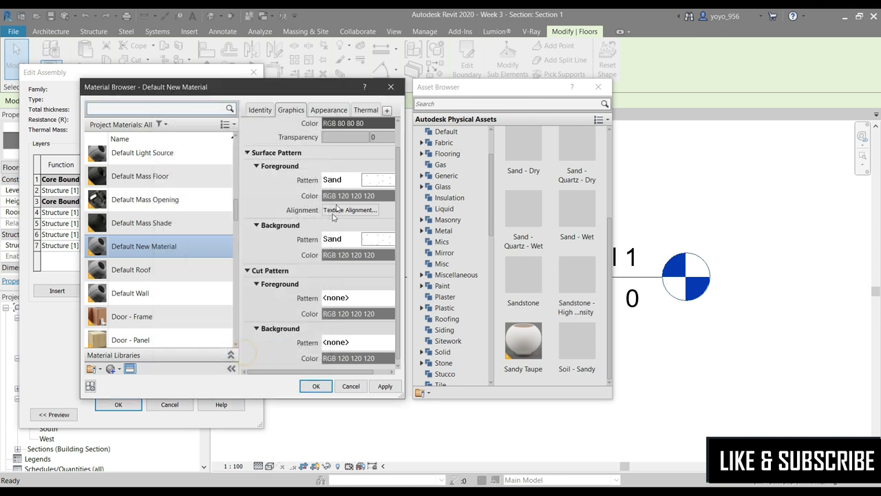
Set the cut foreground and background patterns to Sand and apply the changes
left_click(330, 298)
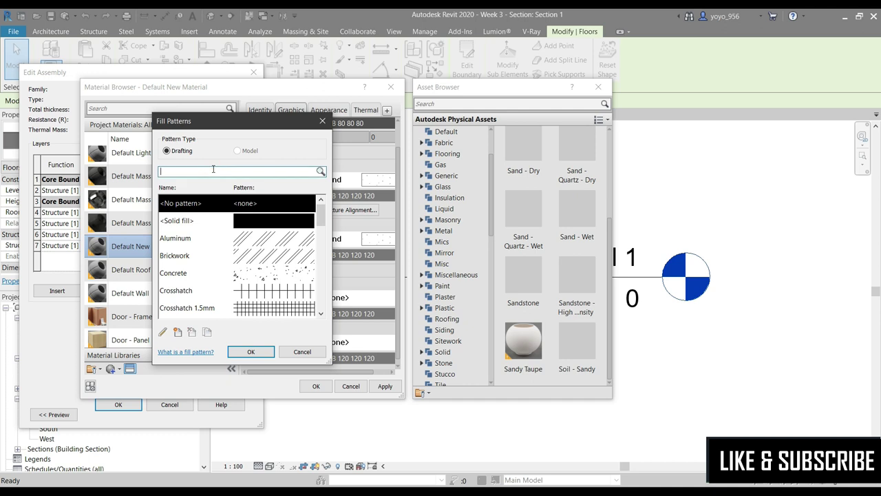
type("sand")
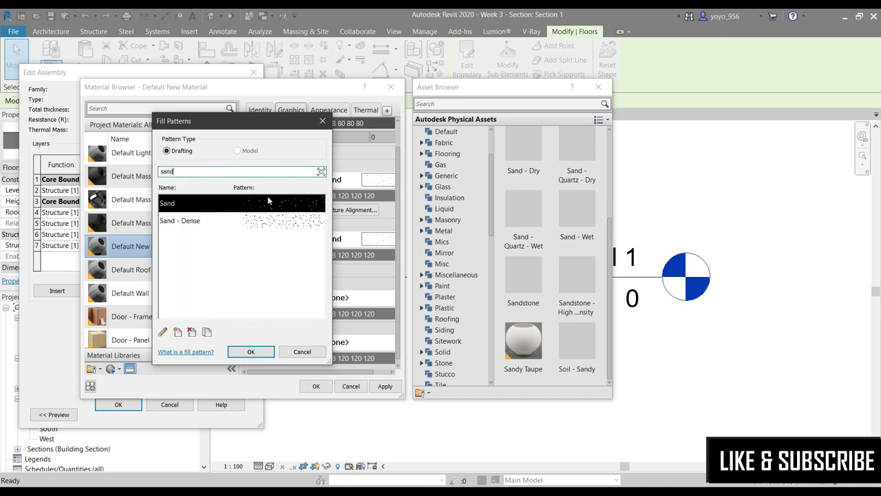
left_click(254, 352)
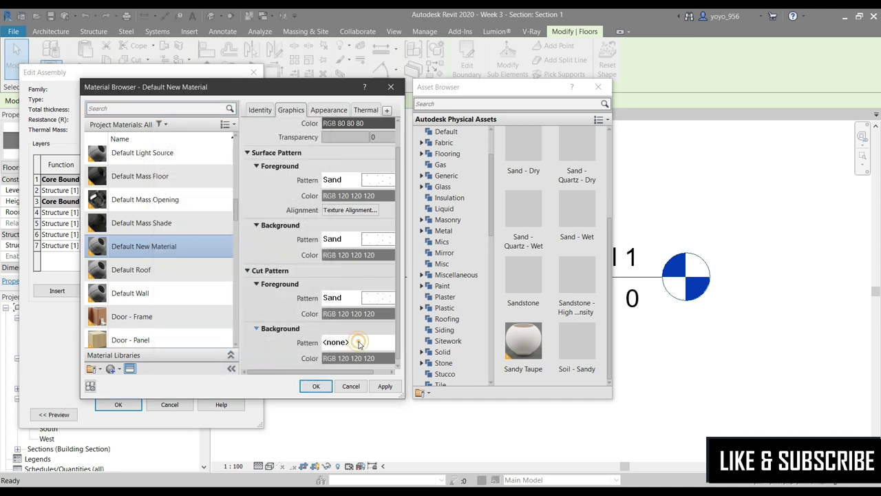
left_click(359, 343)
type("sand")
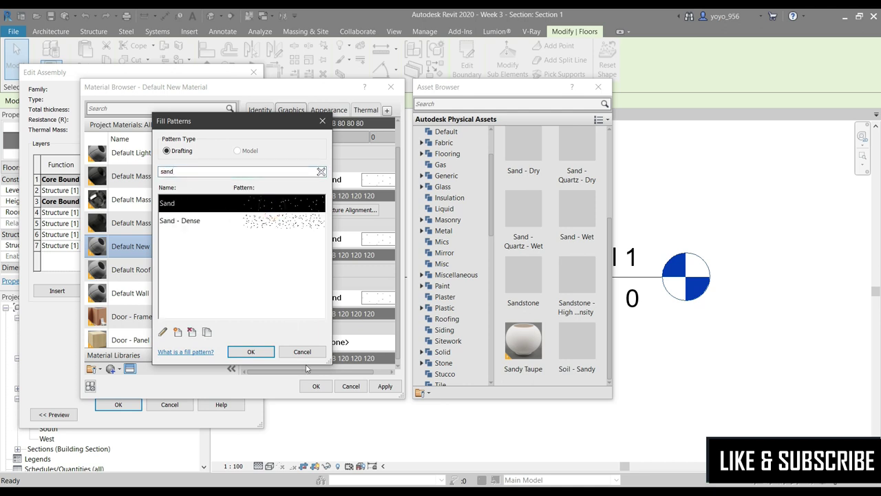
left_click(251, 352)
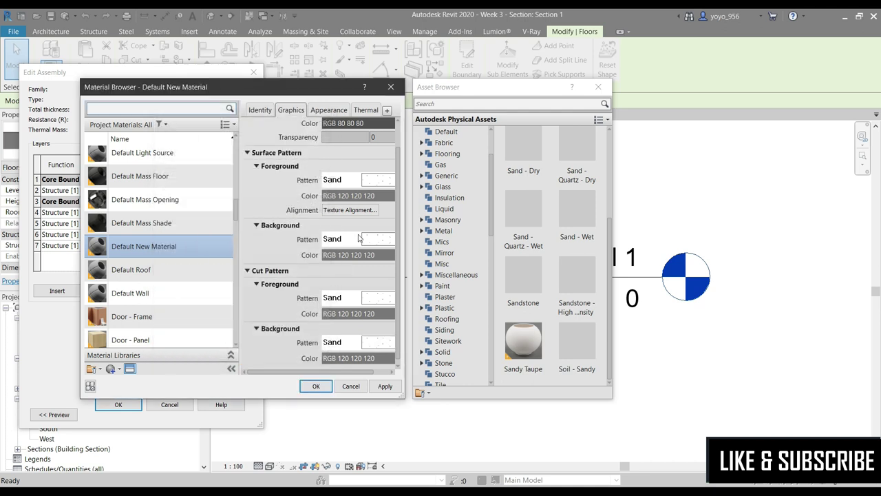
scroll(352, 359, "up", 1)
left_click(384, 386)
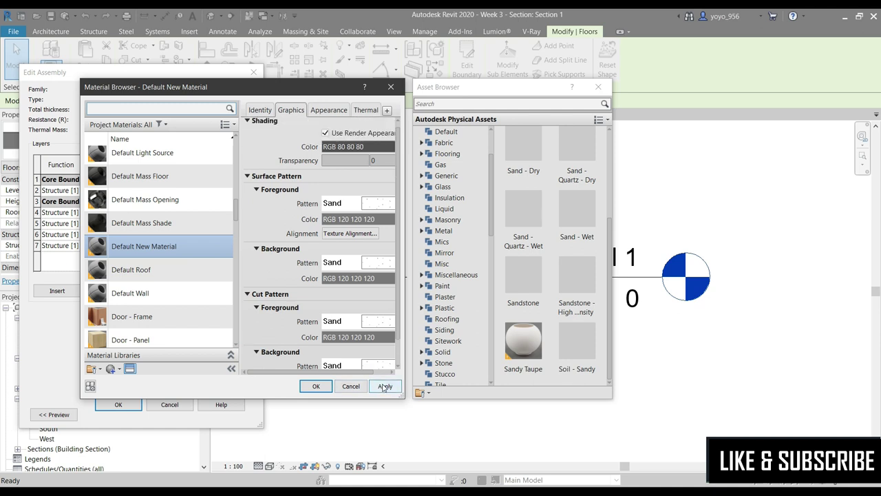
Accept Default New Material for layer 4 and set its thickness to 0.0600
left_click(312, 386)
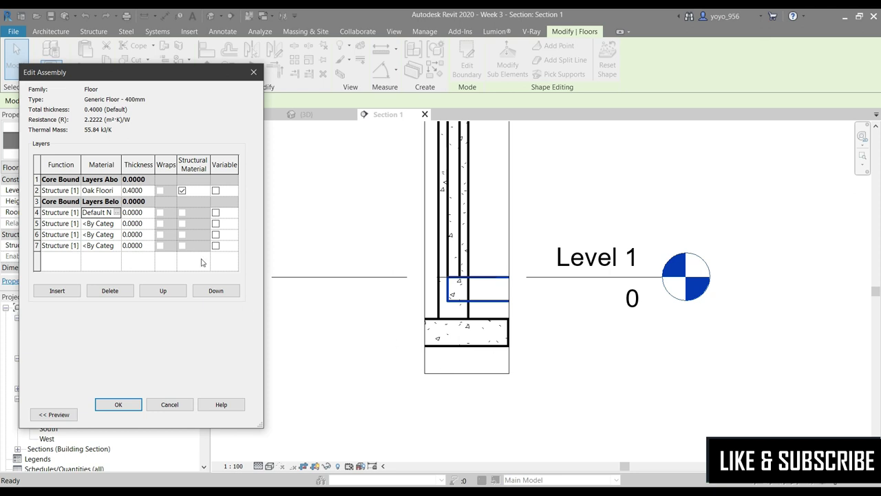
left_click(131, 213)
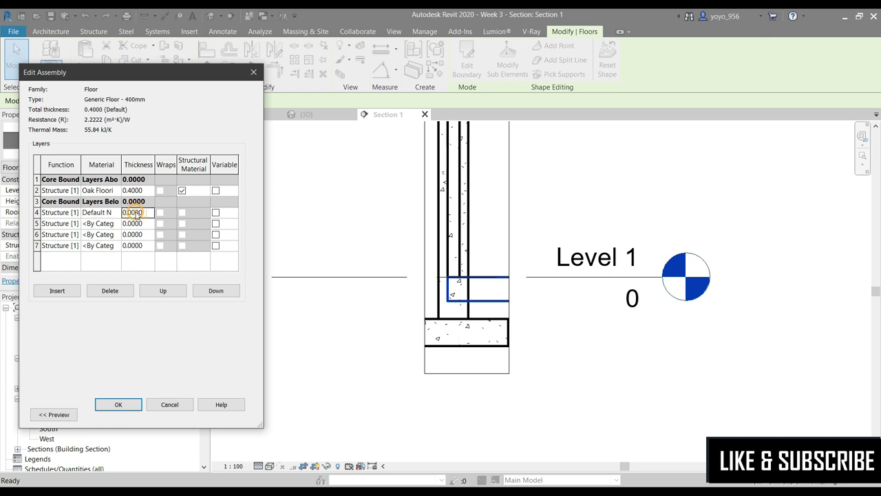
type("0.")
key("Tab")
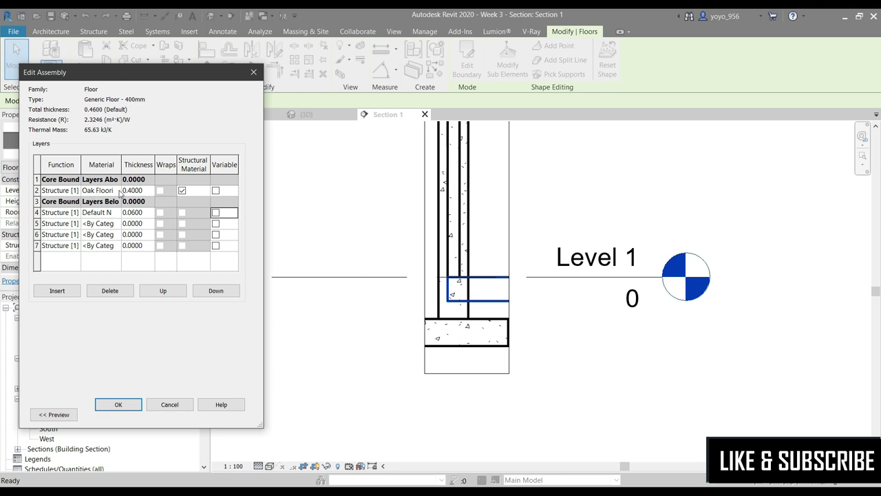
Confirm layer 2 stays Oak Flooring, then bring up layer 5's material choices
left_click(110, 190)
left_click(117, 190)
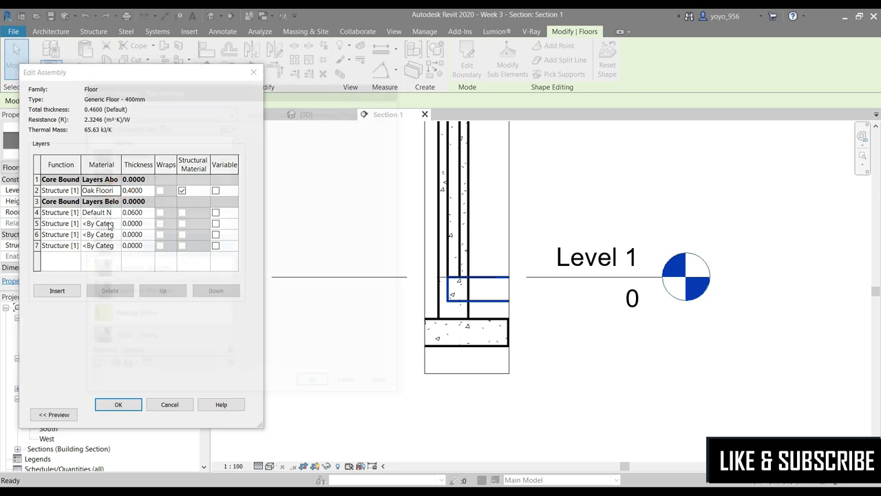
left_click(316, 385)
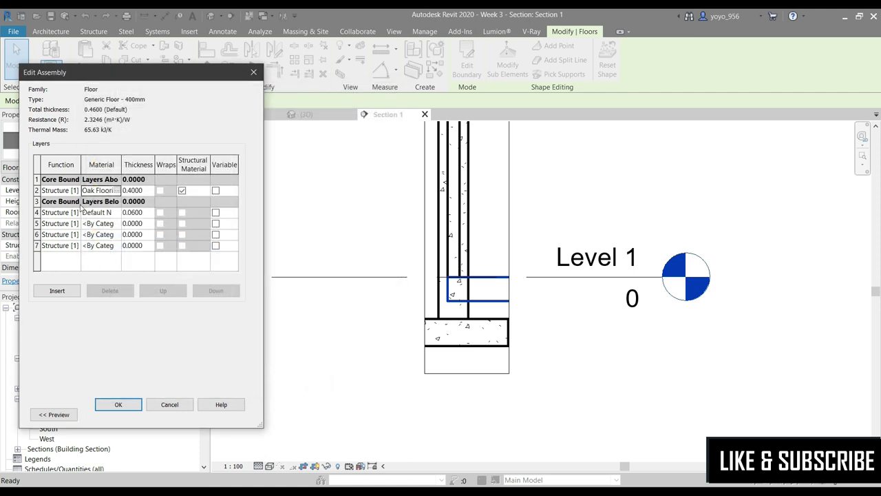
left_click(107, 223)
Apply the Cast-in-Place Concrete appearance to layer 5's current material and close the browser
left_click(117, 223)
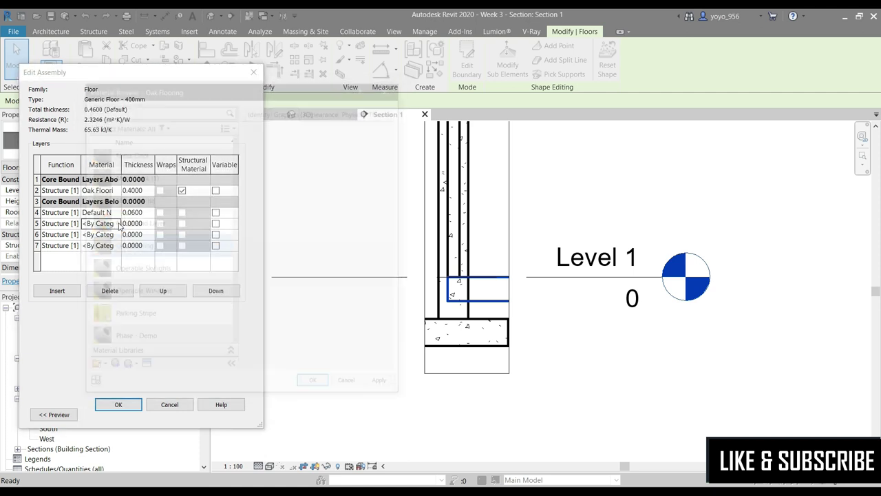
left_click(131, 368)
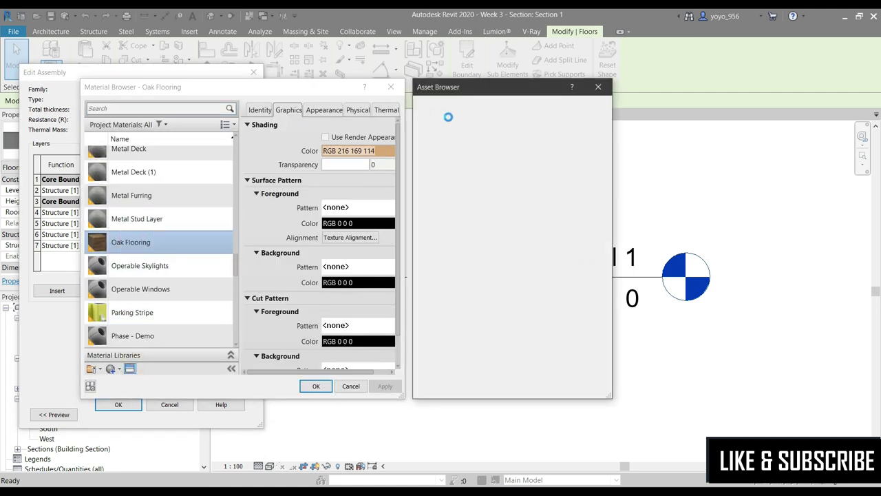
left_click(458, 104)
type("ceme")
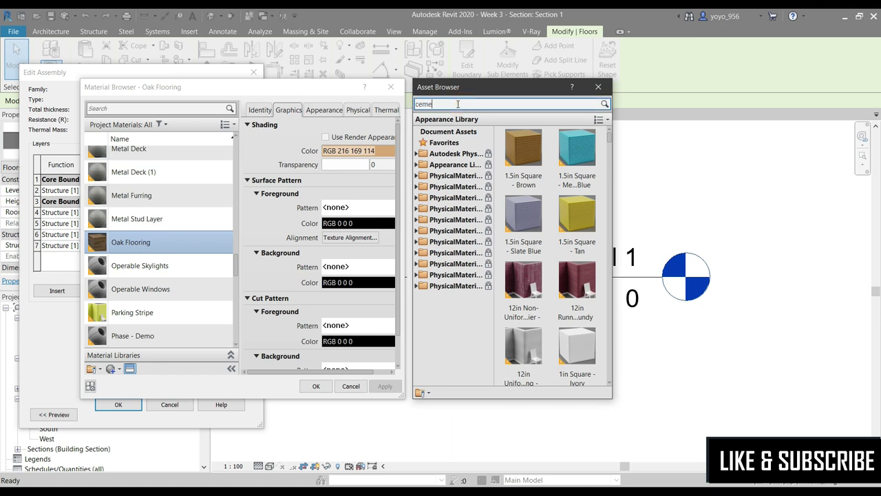
type("nt")
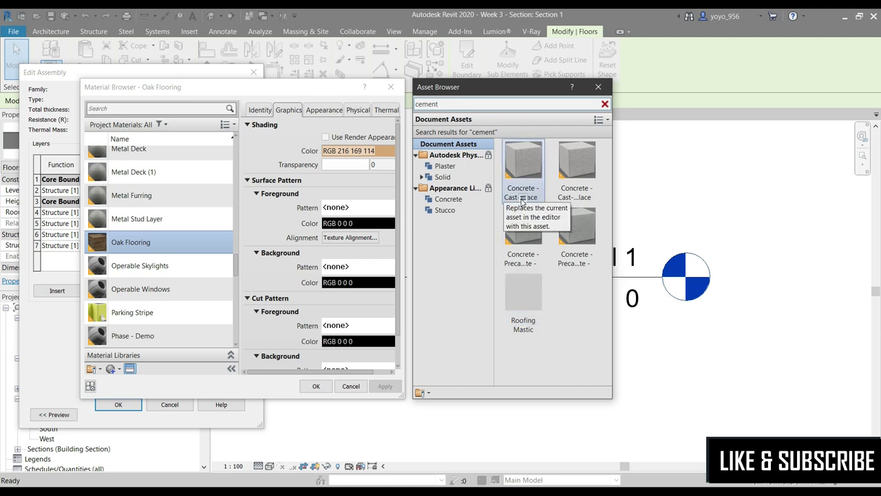
left_click(522, 199)
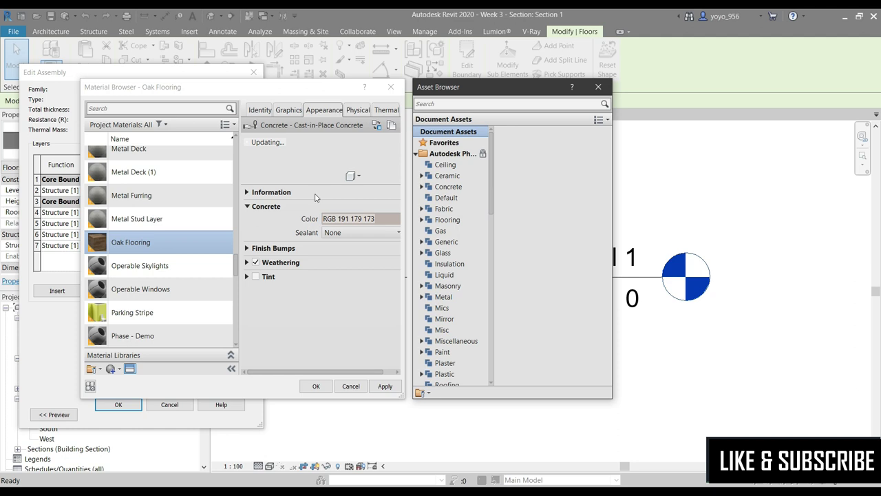
left_click(292, 112)
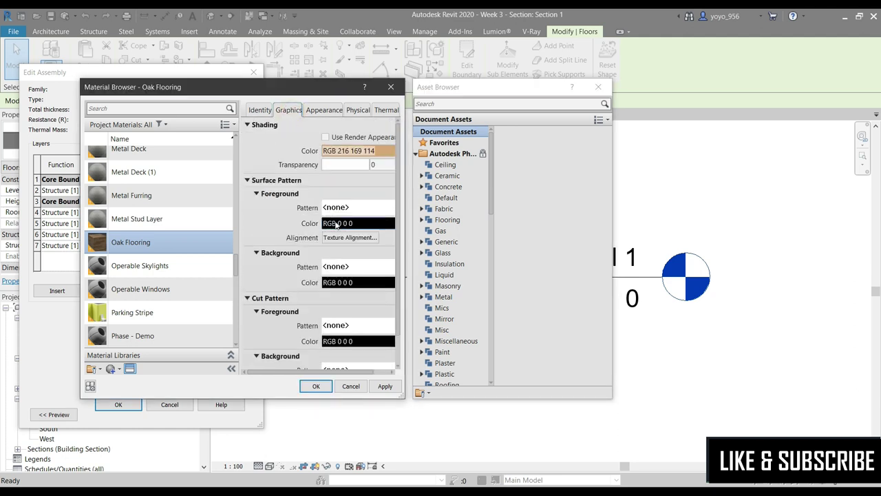
left_click(310, 110)
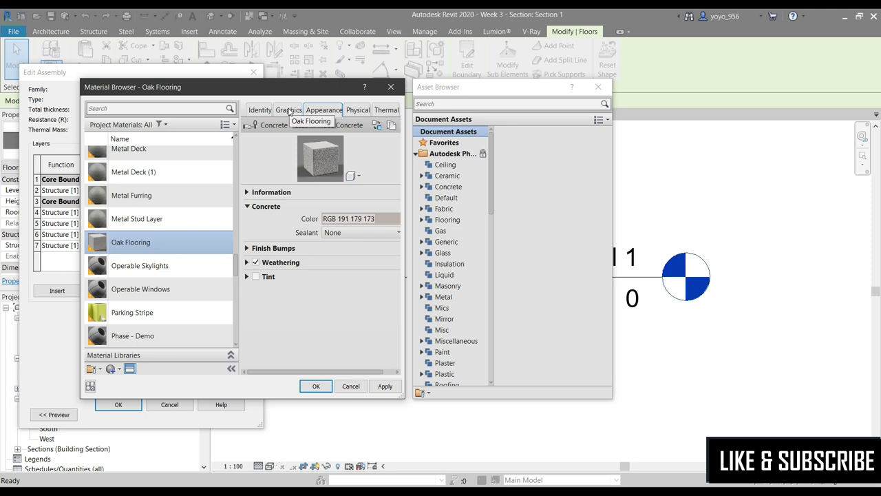
left_click(289, 111)
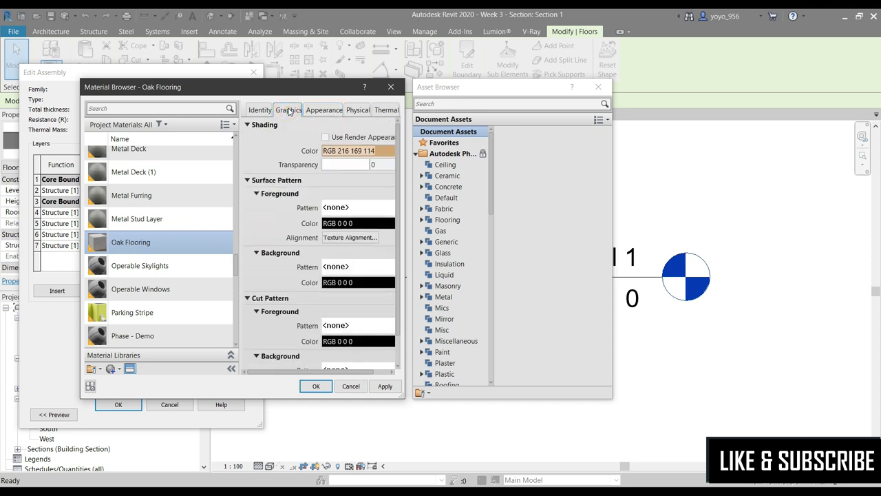
left_click(324, 112)
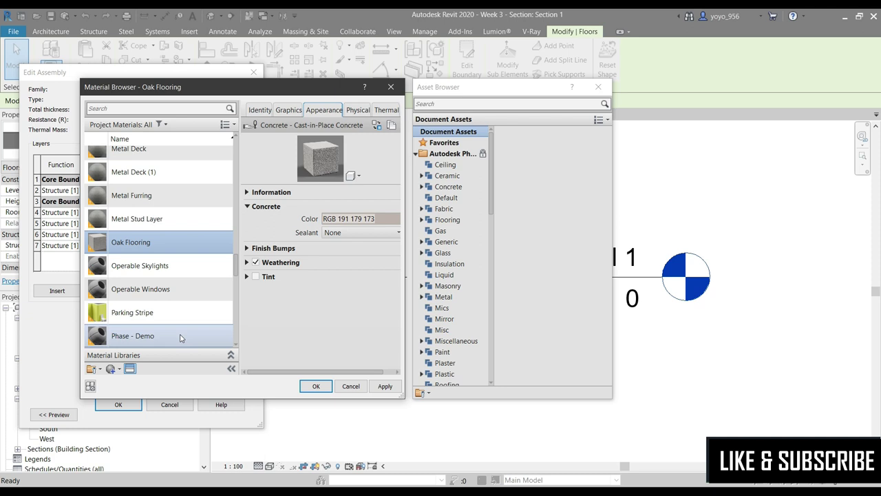
left_click(316, 386)
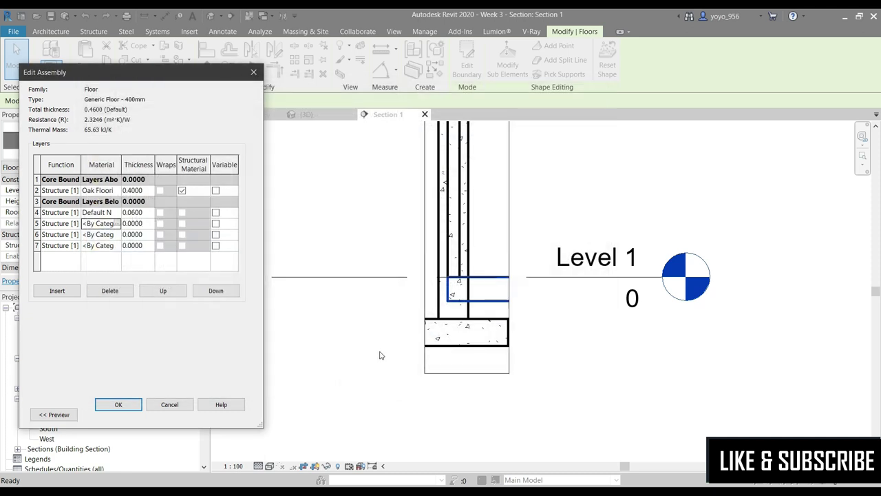
Reopen layer 5's materials and create a new blank material, Default New Material(1)
left_click(118, 224)
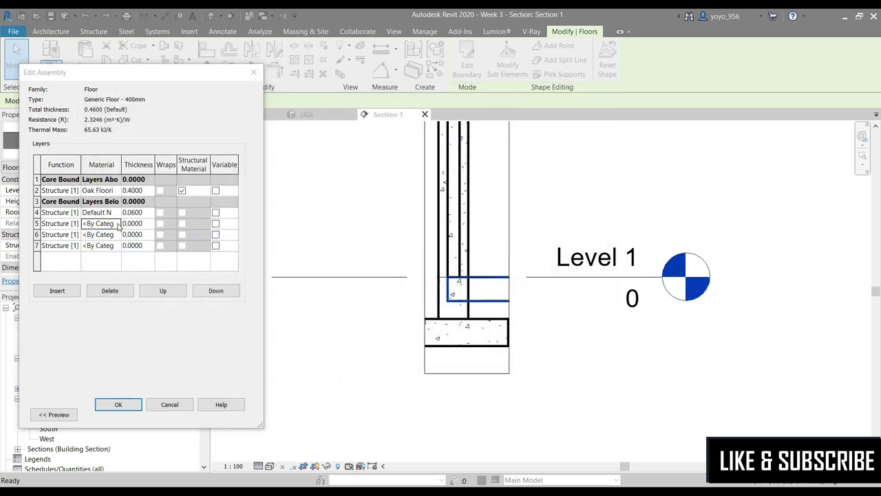
left_click(129, 369)
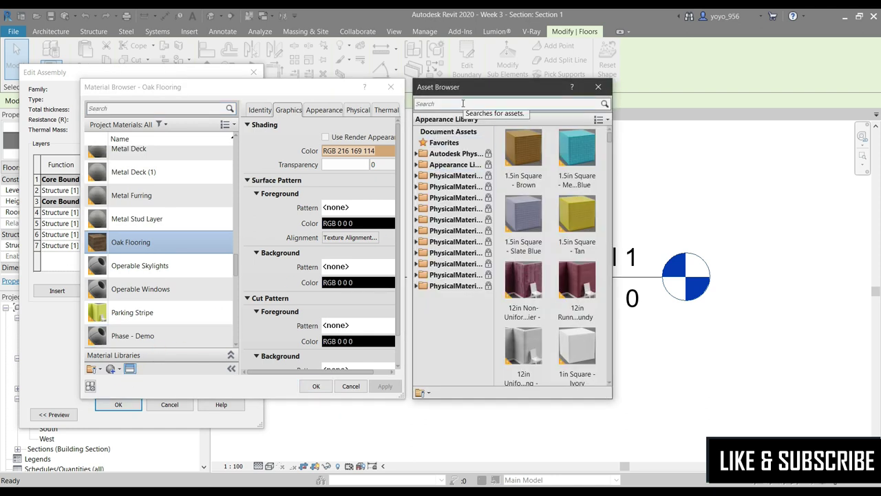
left_click(597, 87)
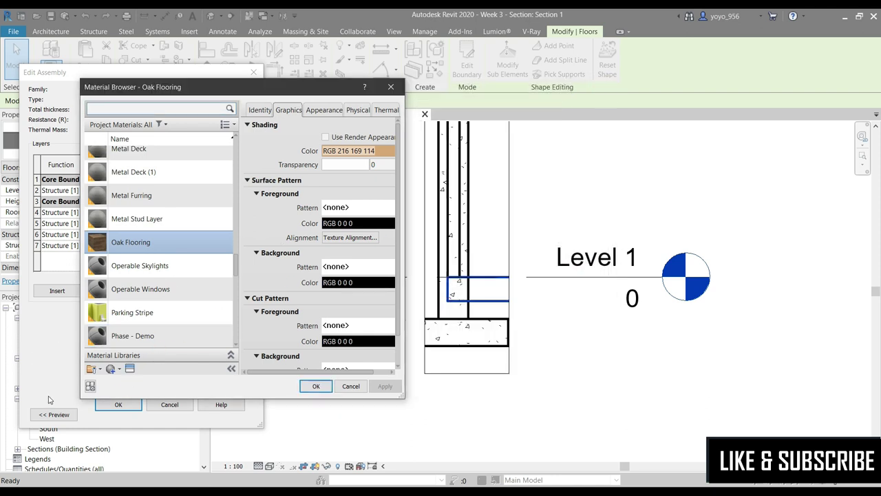
left_click(116, 370)
left_click(130, 383)
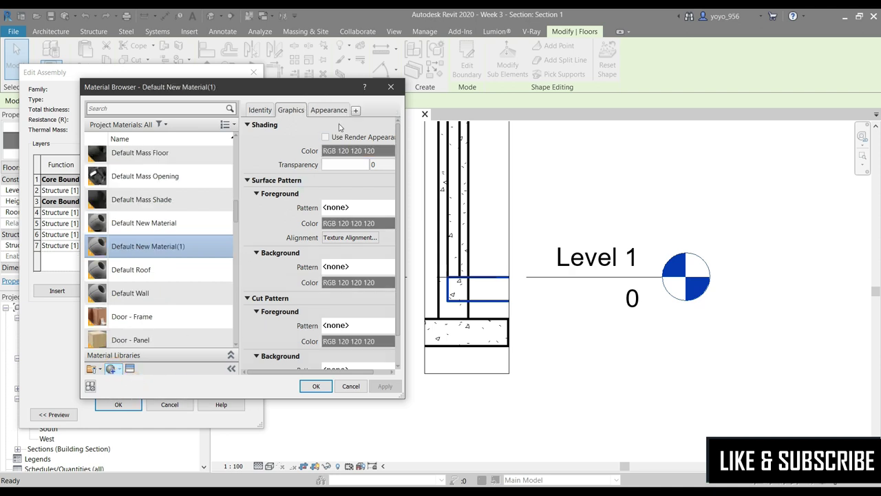
Give Default New Material(1) Concrete - Cast-in-Place appearance with shading using render appearance
left_click(130, 368)
left_click(497, 102)
type("cement")
key("Return")
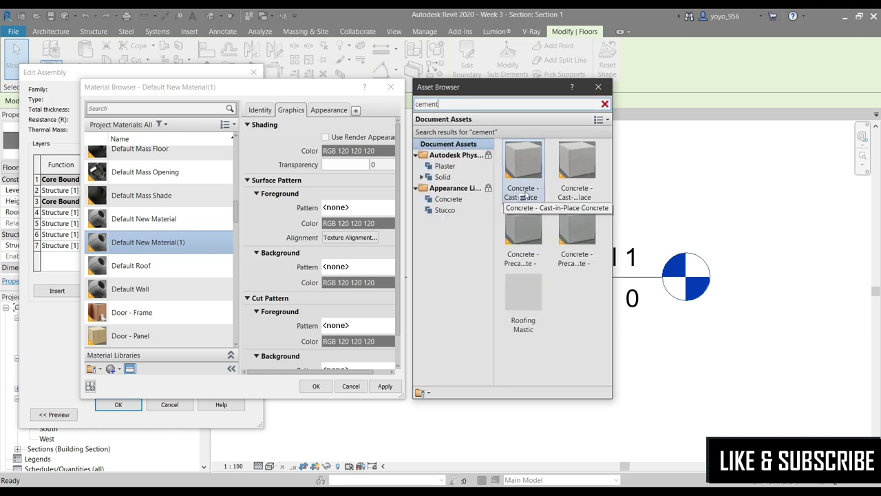
double_click(524, 198)
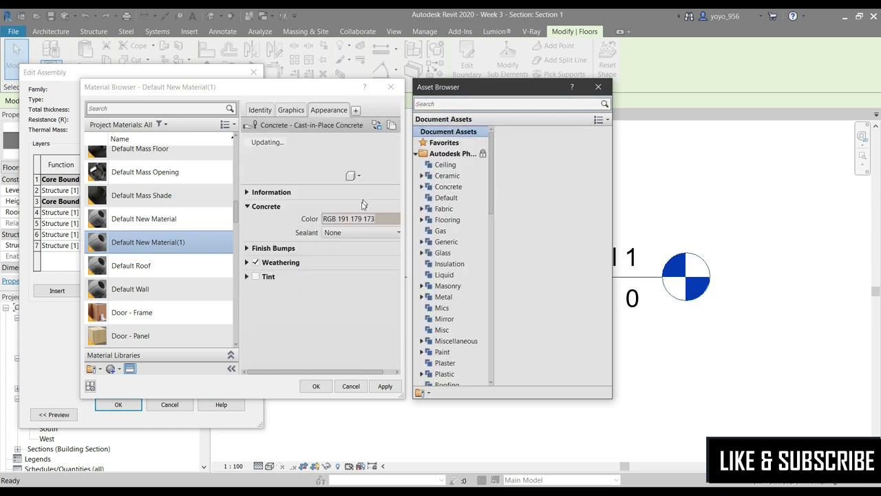
left_click(290, 110)
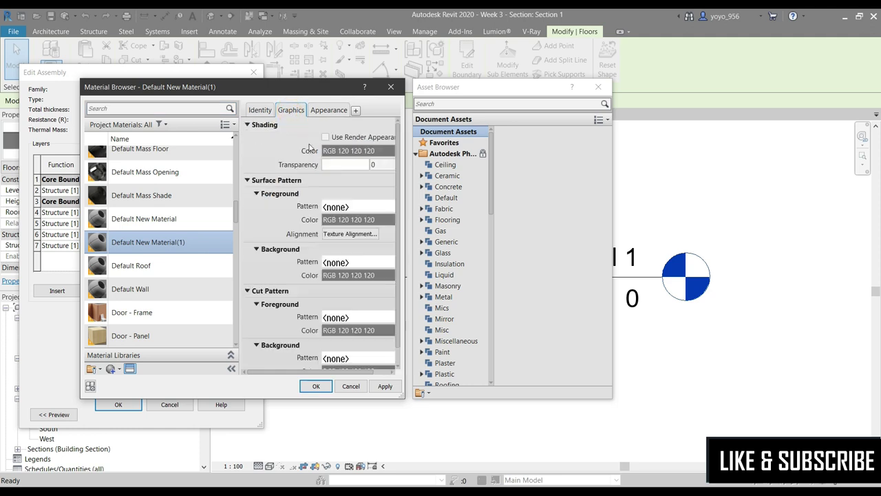
left_click(328, 137)
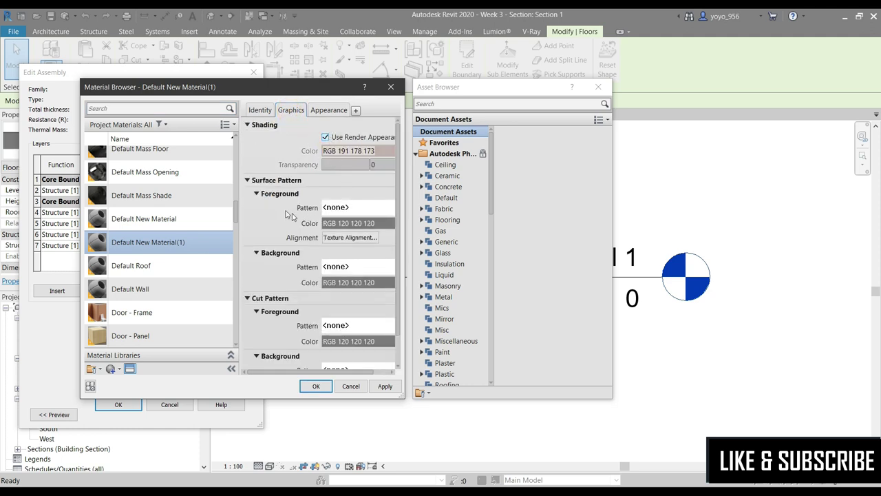
left_click(365, 207)
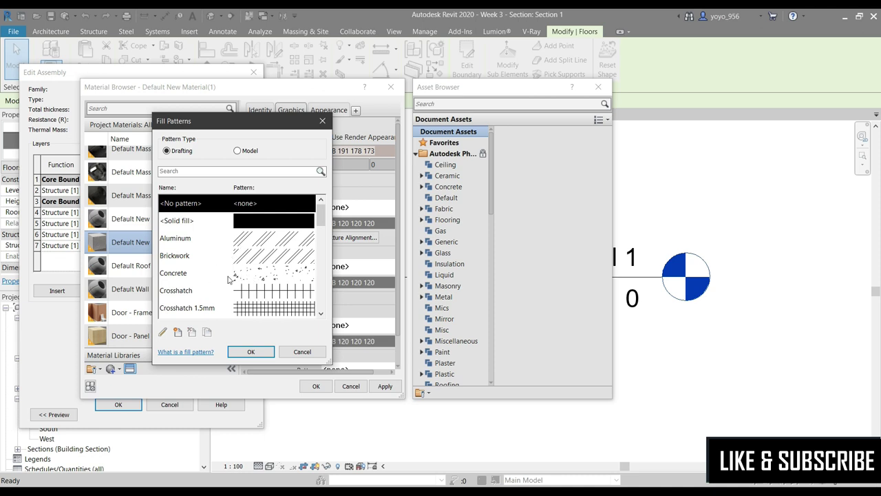
Set the surface foreground and background patterns to Diagonal down 1.5mm
scroll(218, 274, "down", 1)
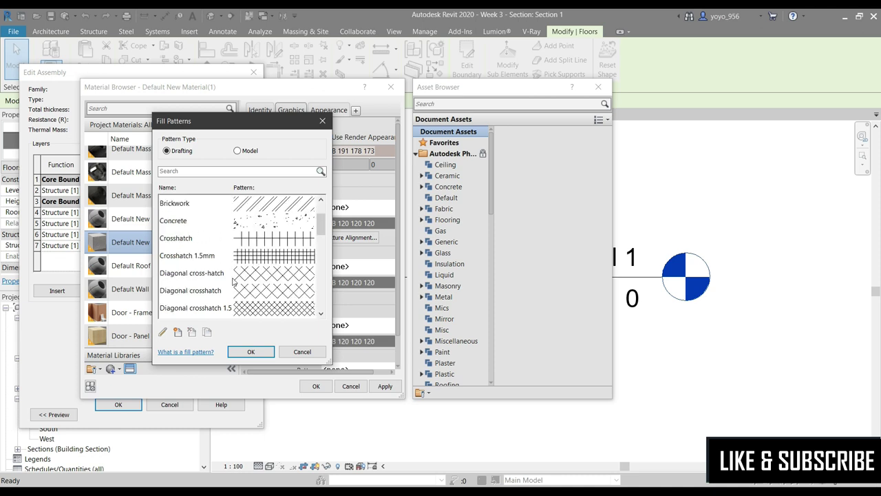
scroll(233, 280, "down", 1)
scroll(248, 274, "down", 1)
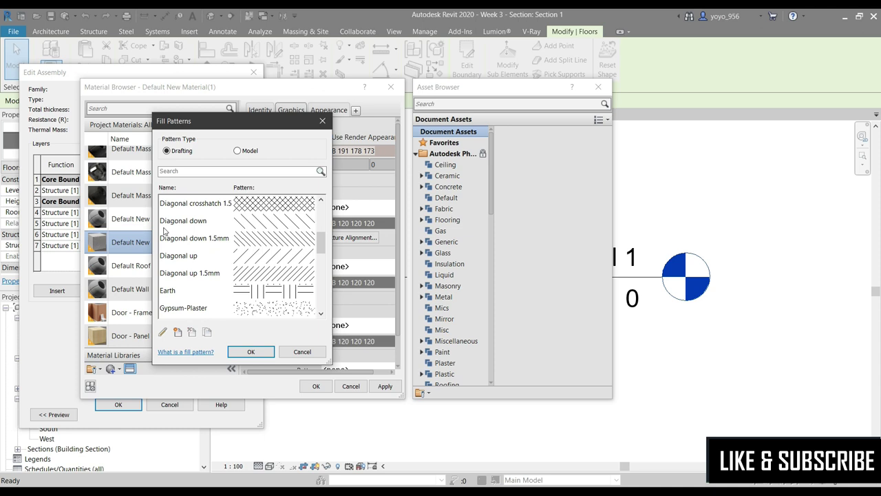
left_click(266, 241)
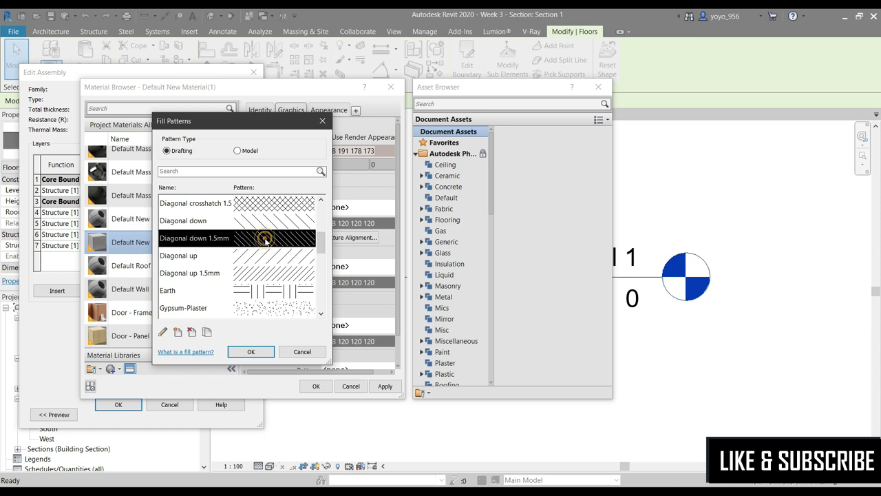
left_click(245, 354)
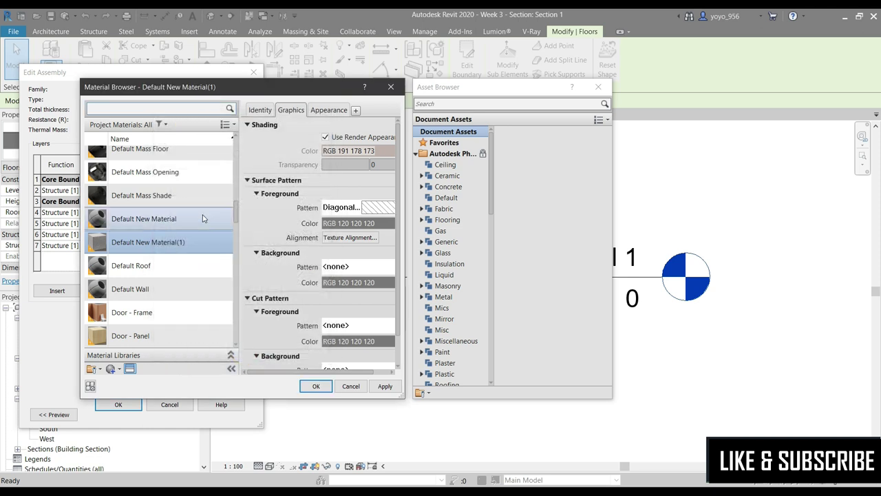
left_click(341, 270)
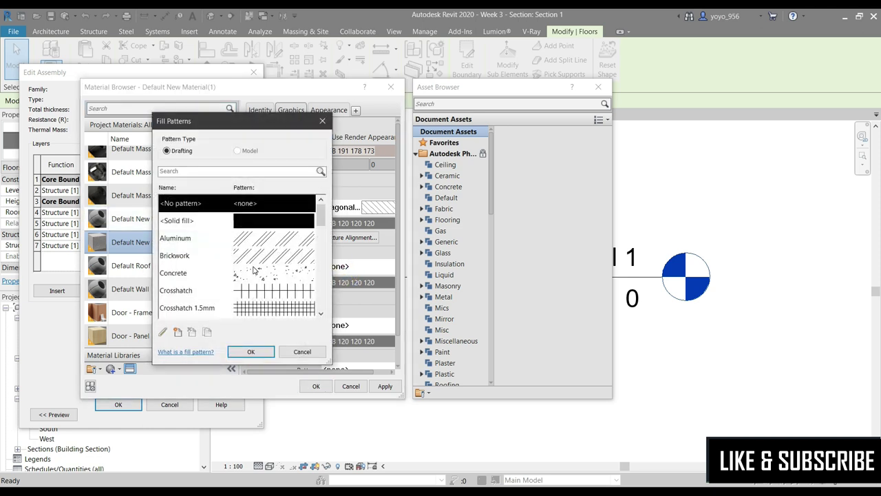
scroll(252, 272, "down", 1)
scroll(257, 291, "down", 1)
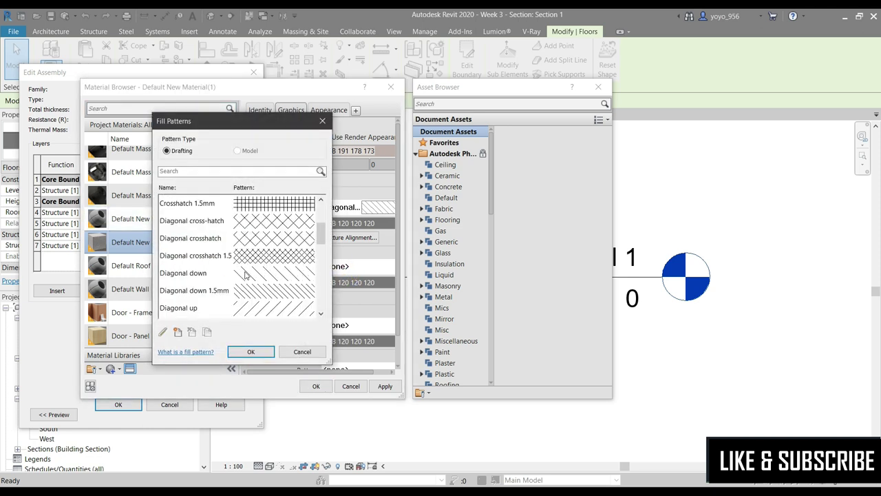
left_click(242, 290)
left_click(251, 352)
Set both cut patterns to Diagonal down 1.5mm, apply, and accept the material
scroll(338, 285, "down", 1)
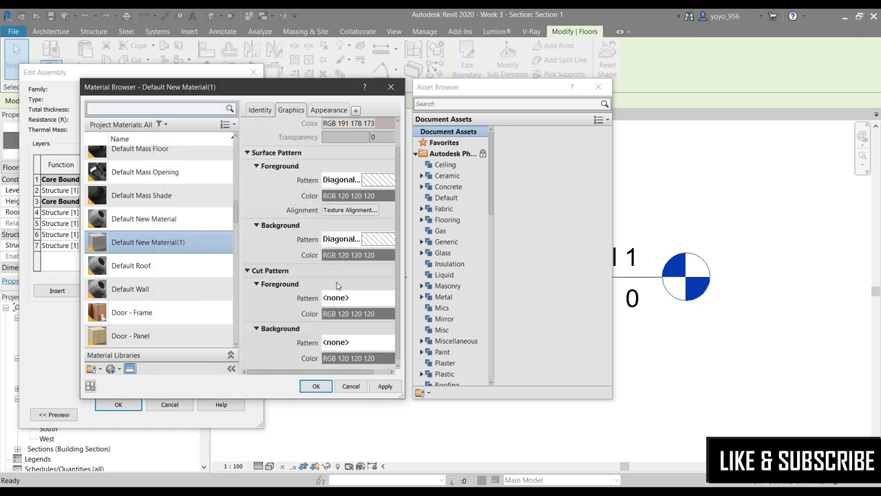
left_click(342, 297)
scroll(241, 260, "down", 1)
scroll(261, 303, "down", 1)
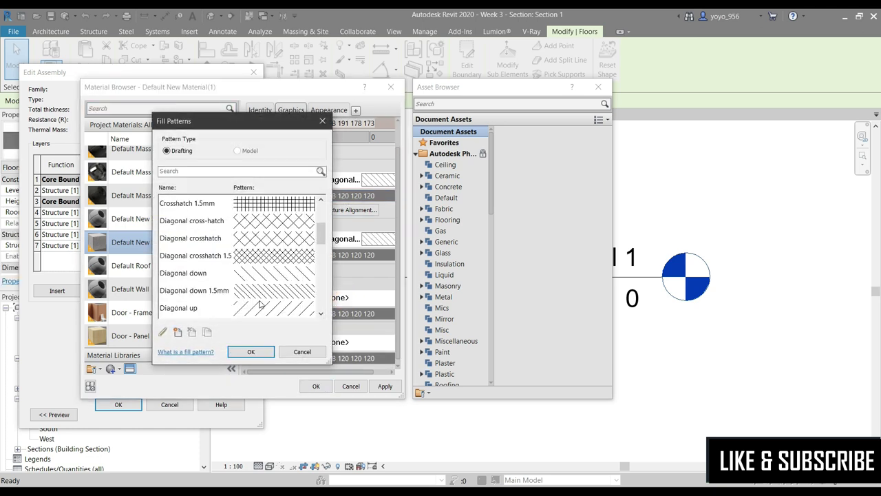
left_click(260, 294)
left_click(247, 351)
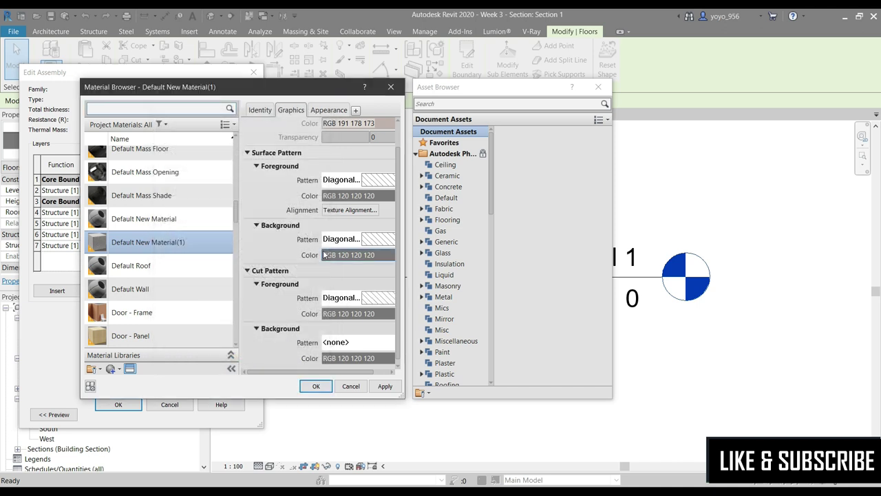
left_click(344, 338)
scroll(269, 276, "down", 1)
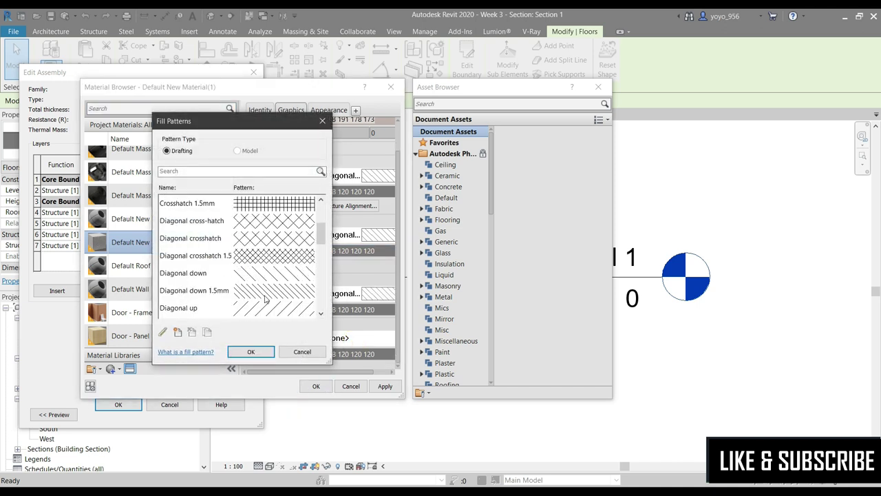
left_click(265, 295)
left_click(251, 351)
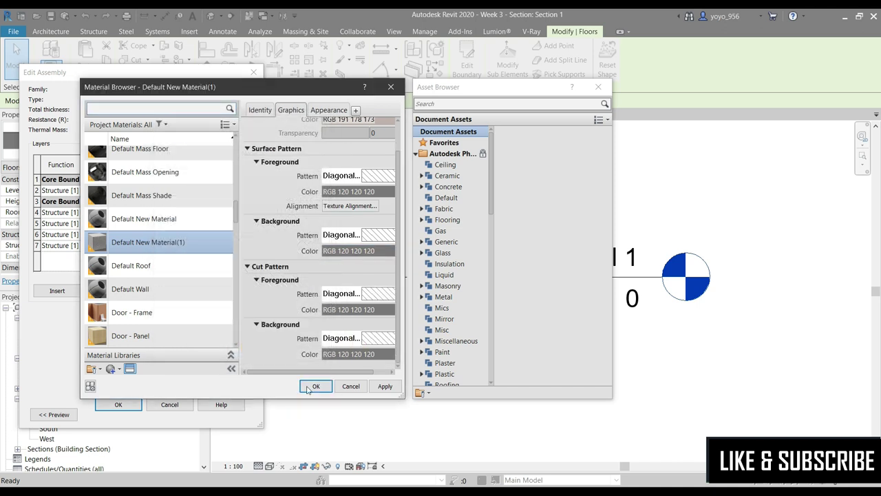
left_click(385, 384)
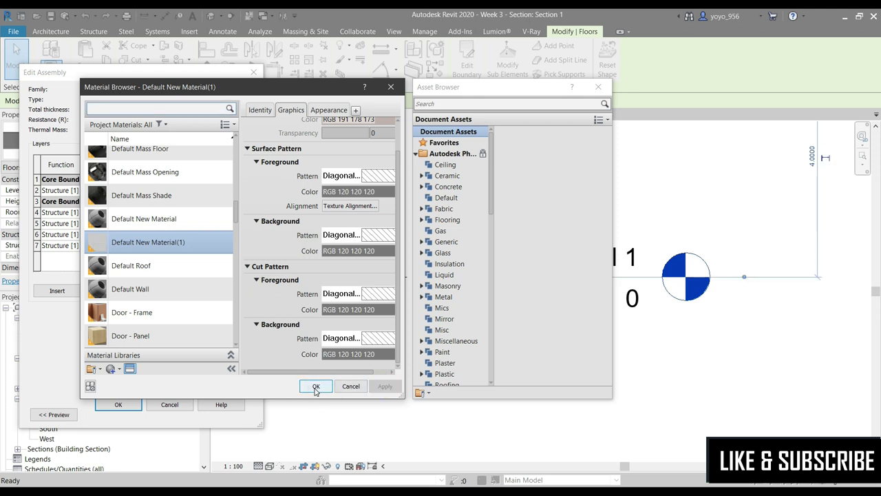
left_click(315, 385)
Create a new material, Default New Material(2), for layer 6
left_click(104, 235)
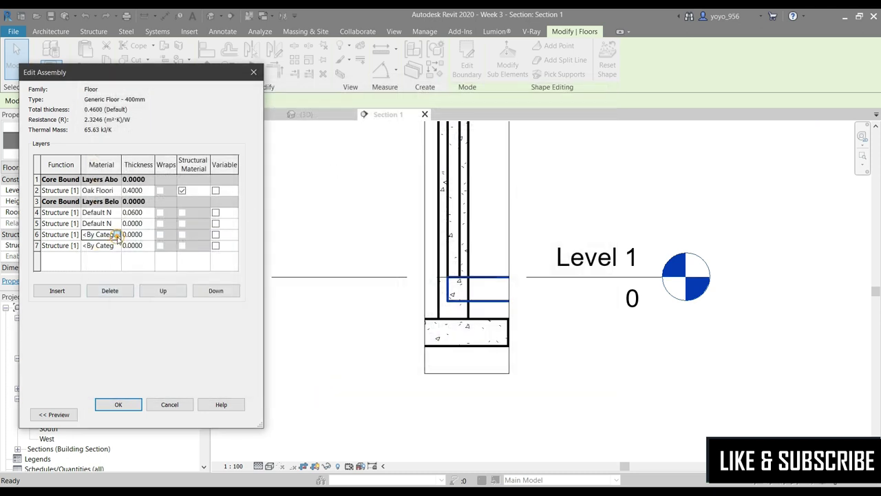
left_click(117, 235)
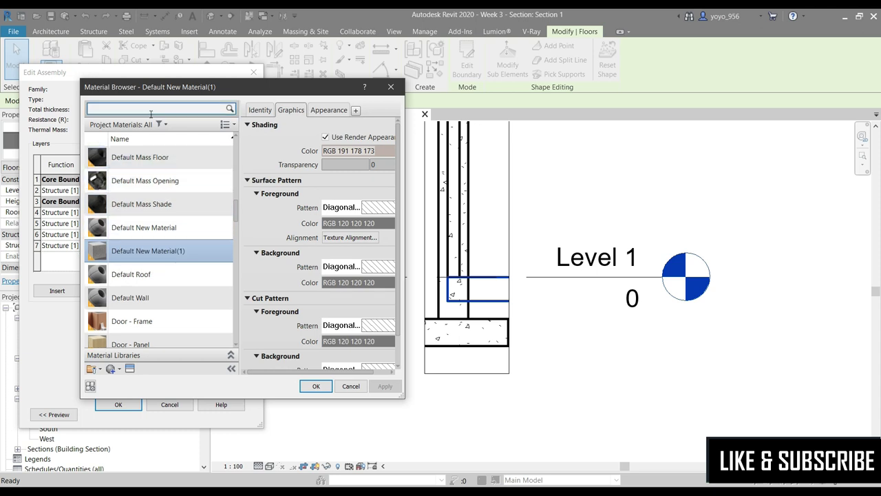
left_click(118, 370)
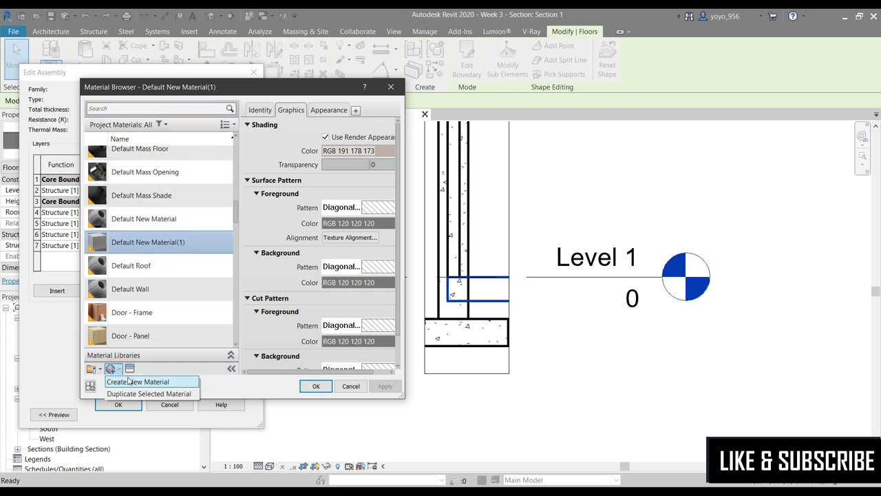
left_click(131, 380)
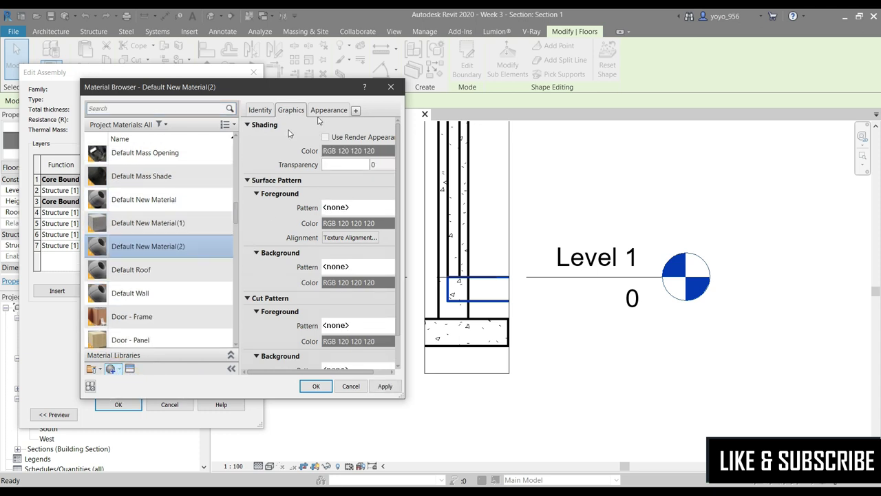
Add the Earth asset from an 'earth' asset search to the new material
left_click(130, 369)
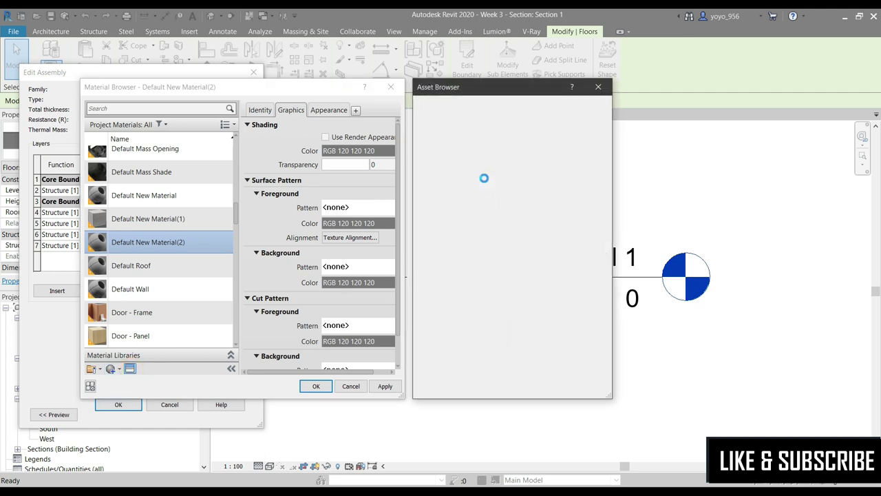
left_click(446, 104)
type("earth")
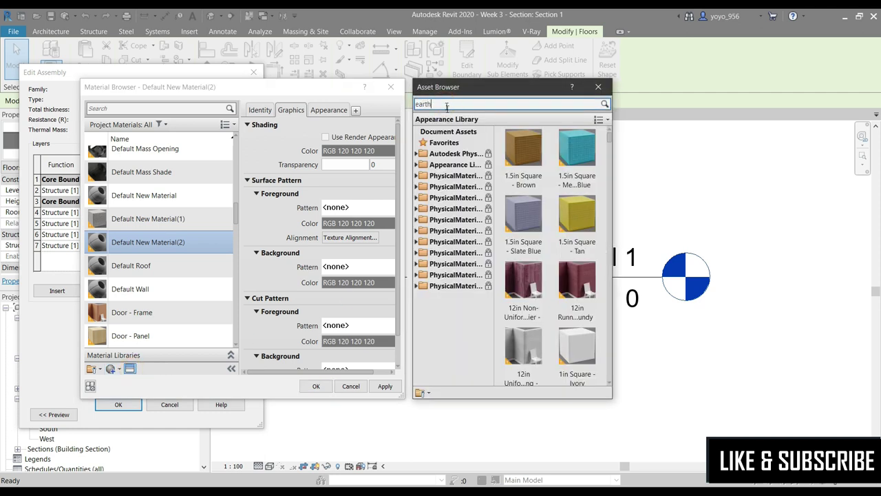
key("Return")
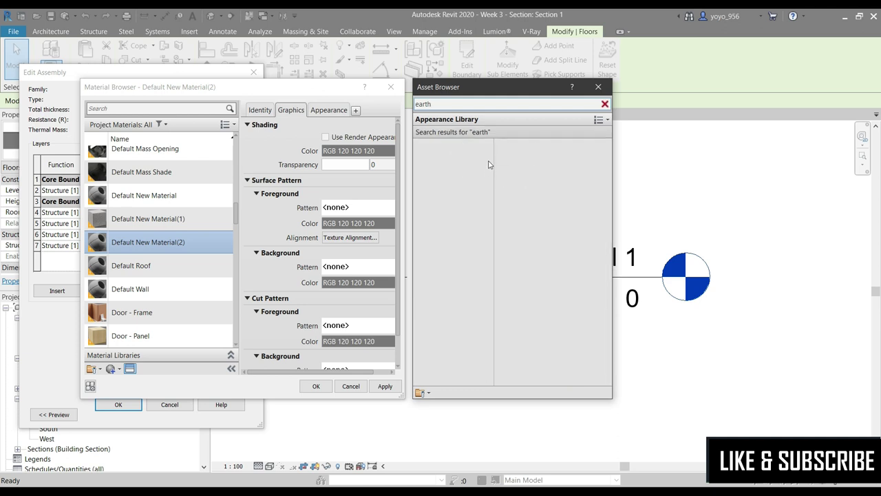
left_click(531, 197)
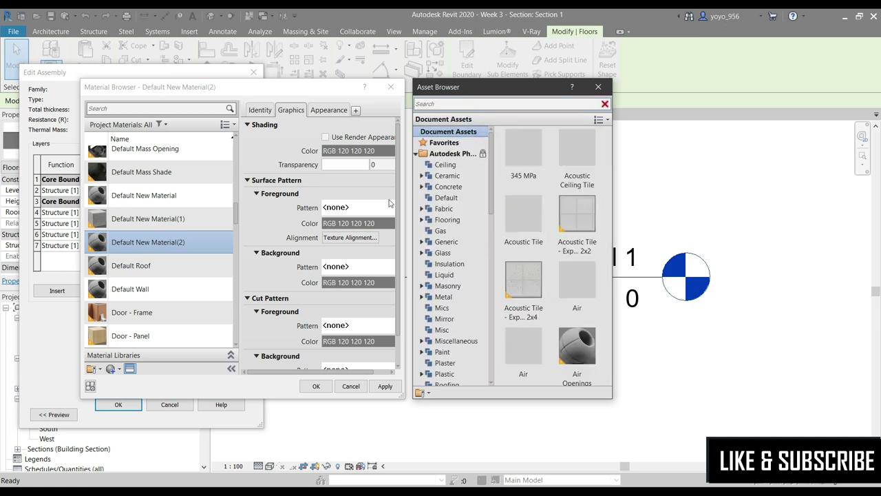
left_click(332, 110)
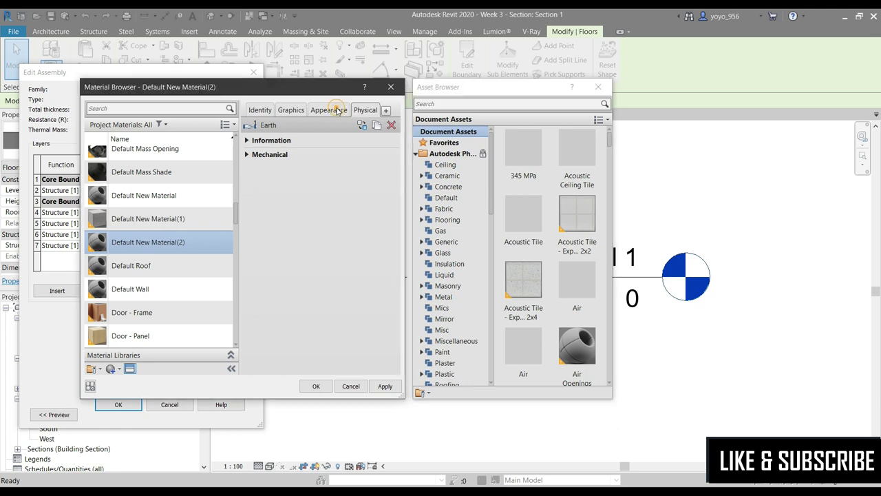
left_click(297, 112)
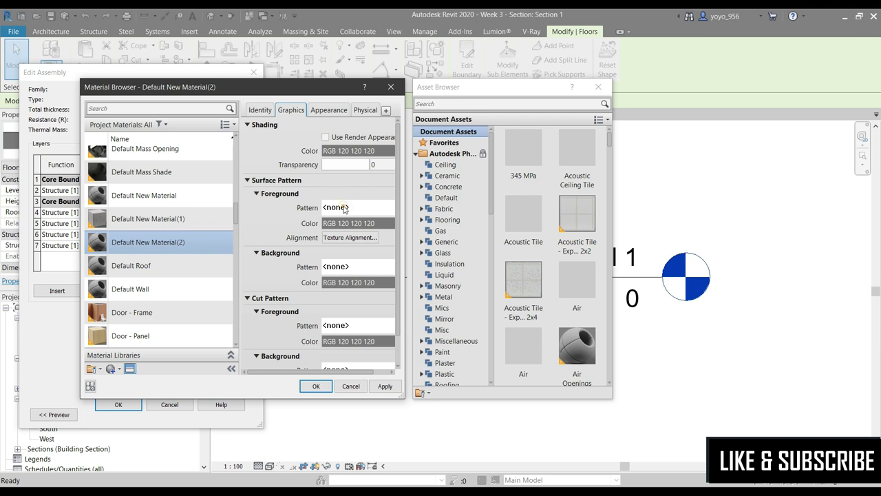
Set Earth as the surface foreground and background patterns of Default New Material(2)
left_click(344, 208)
scroll(259, 277, "down", 1)
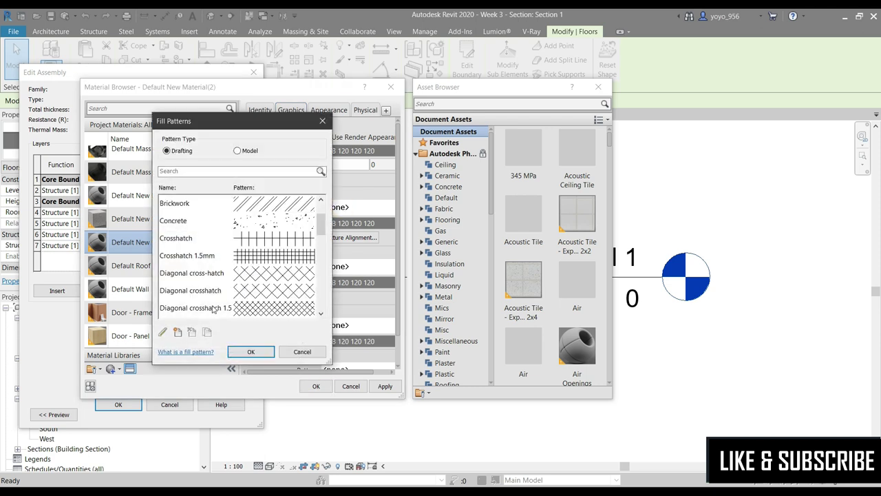
scroll(213, 306, "down", 2)
left_click(282, 241)
left_click(246, 351)
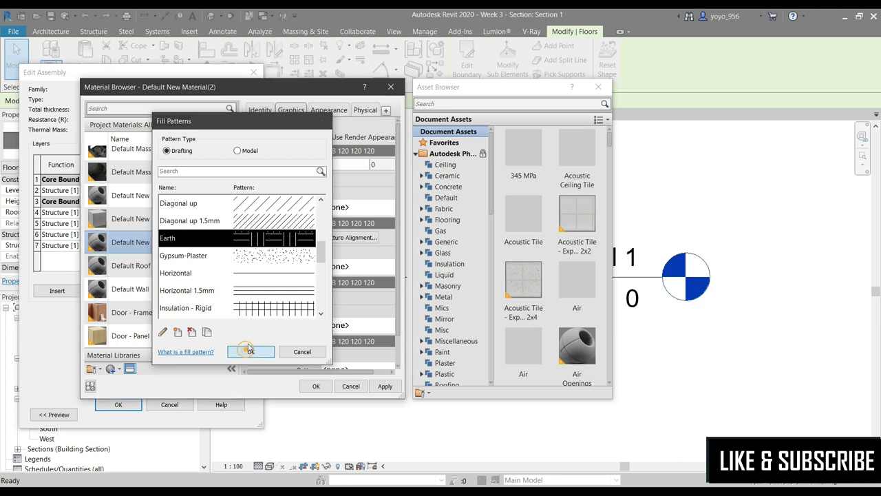
left_click(335, 266)
scroll(226, 279, "down", 1)
scroll(226, 279, "down", 1)
scroll(226, 278, "down", 2)
left_click(251, 252)
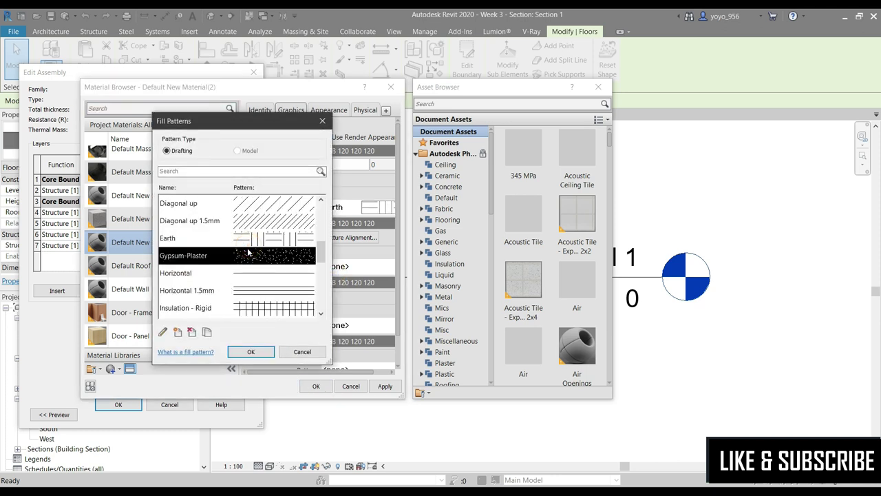
left_click(254, 238)
left_click(251, 352)
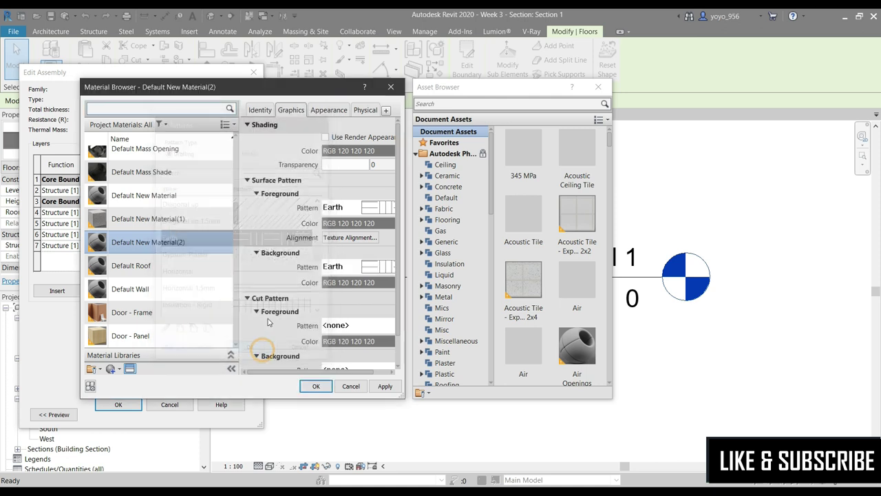
Set Earth as the cut foreground and cut background patterns, and apply
left_click(344, 326)
scroll(252, 270, "down", 1)
scroll(253, 270, "down", 2)
scroll(253, 270, "down", 1)
scroll(253, 270, "down", 1)
scroll(255, 262, "up", 1)
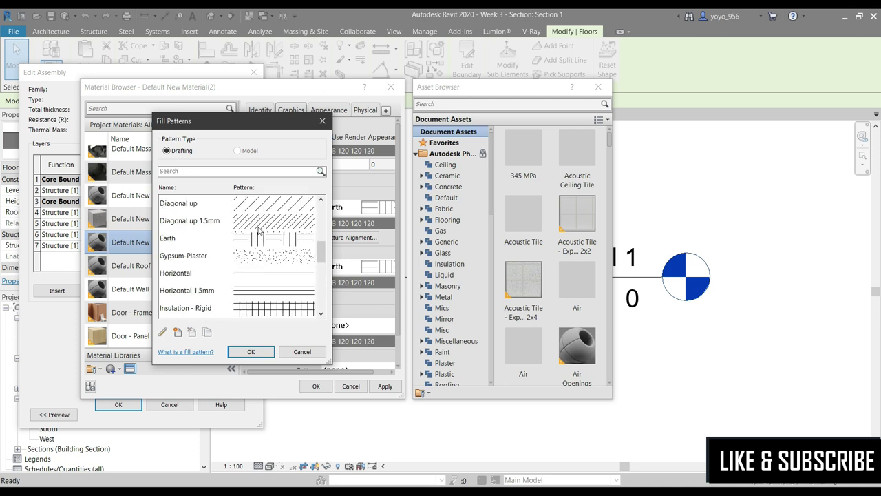
left_click(261, 238)
left_click(251, 352)
scroll(355, 299, "down", 1)
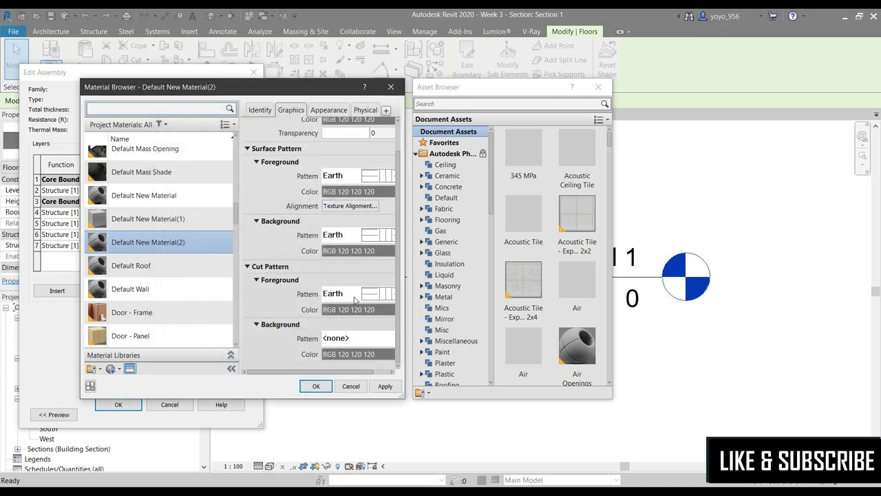
left_click(350, 339)
scroll(248, 252, "down", 1)
scroll(248, 251, "down", 1)
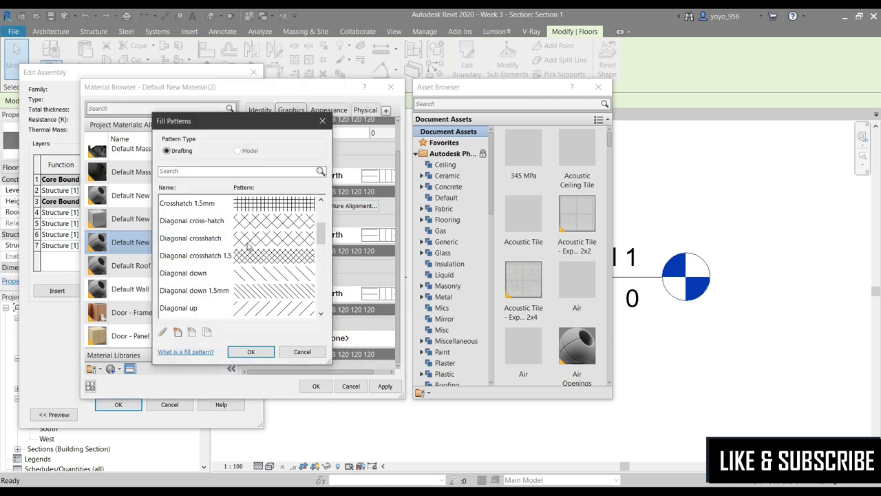
scroll(248, 252, "down", 1)
left_click(251, 290)
left_click(250, 352)
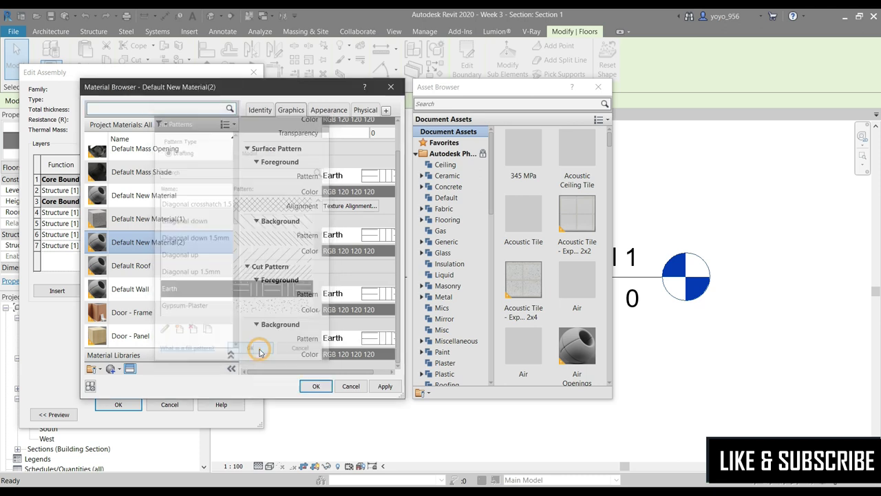
left_click(385, 387)
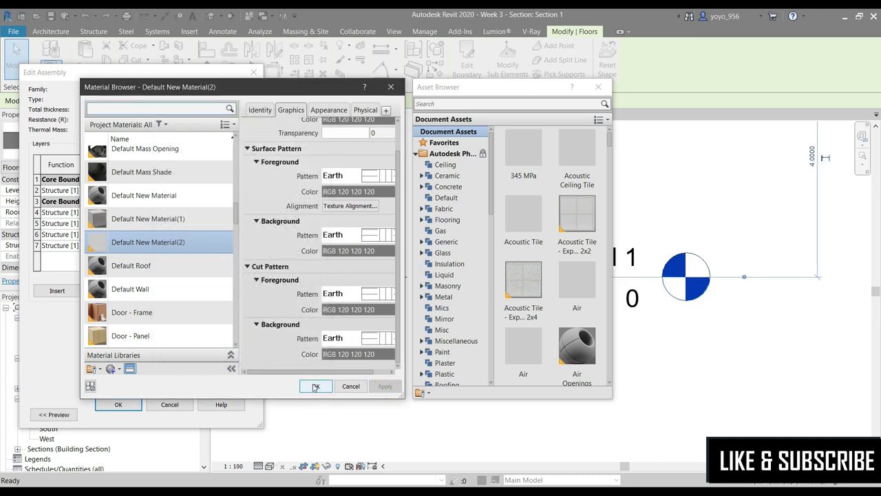
Enable Use Render Appearance for shading, apply it, and confirm the Material Browser with OK
left_click(266, 112)
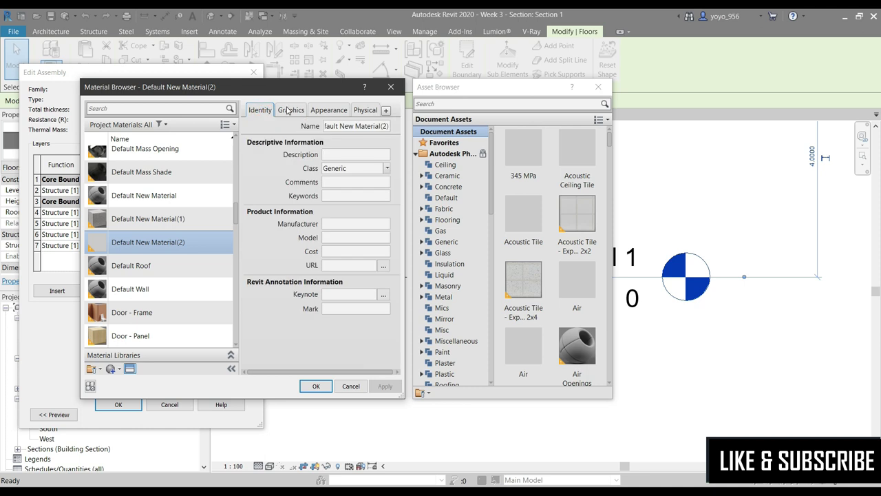
left_click(286, 112)
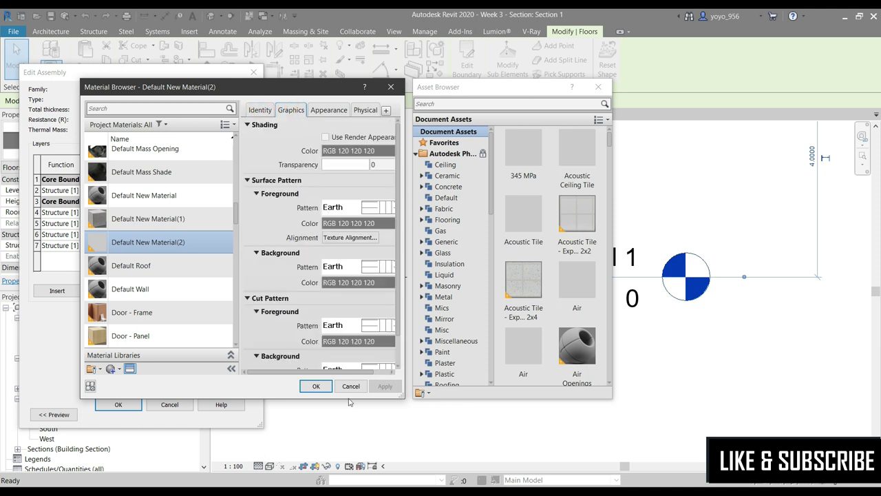
left_click(325, 137)
left_click(385, 386)
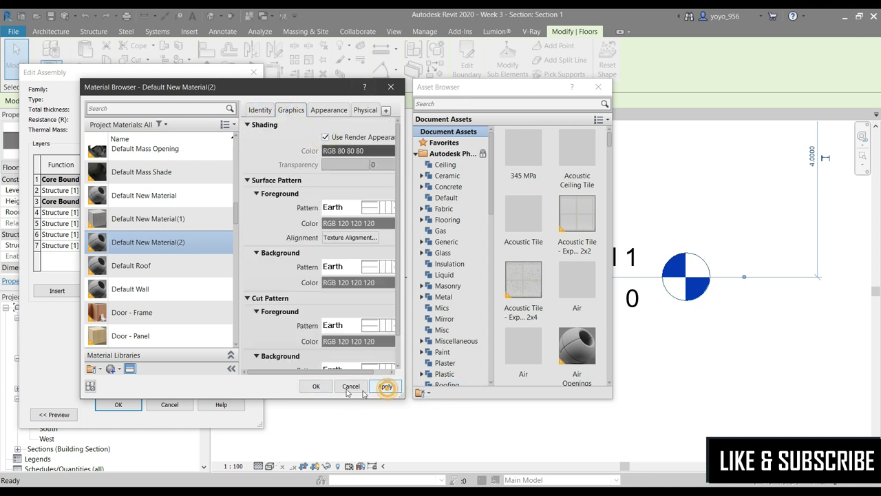
left_click(316, 387)
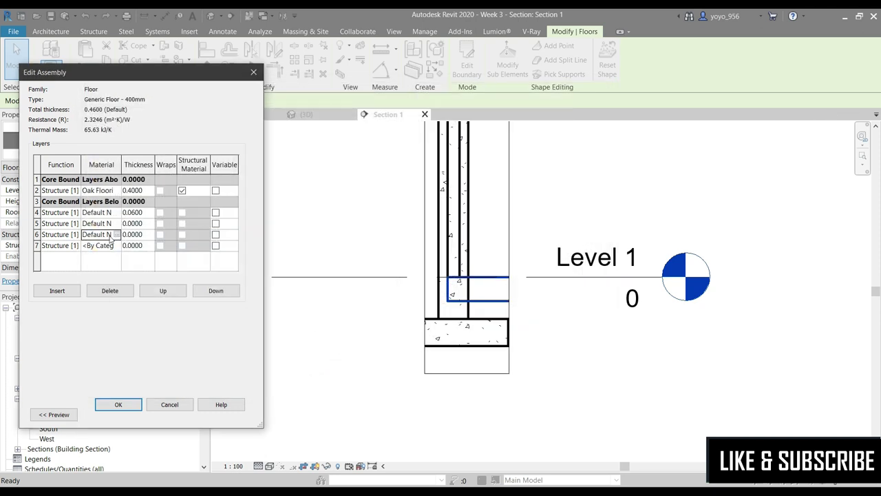
Delete the bottom <By Category> layer and set layer 5's thickness to 0.03
left_click(38, 245)
left_click(101, 292)
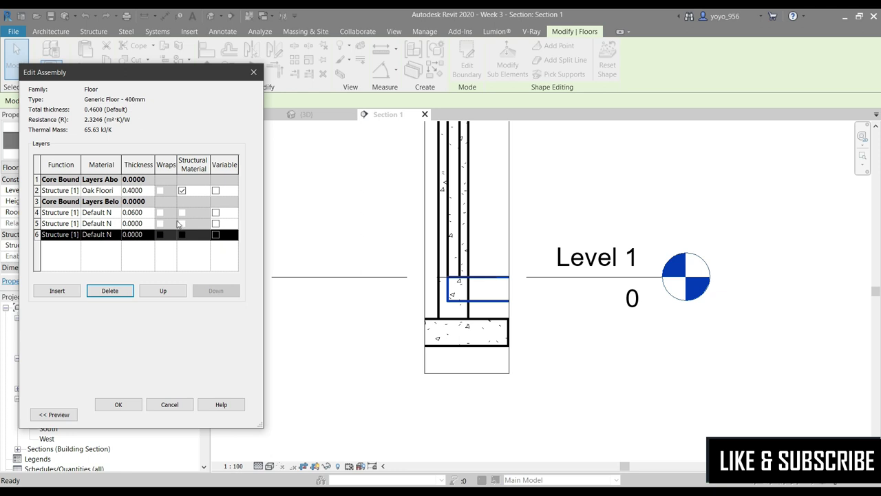
left_click(134, 224)
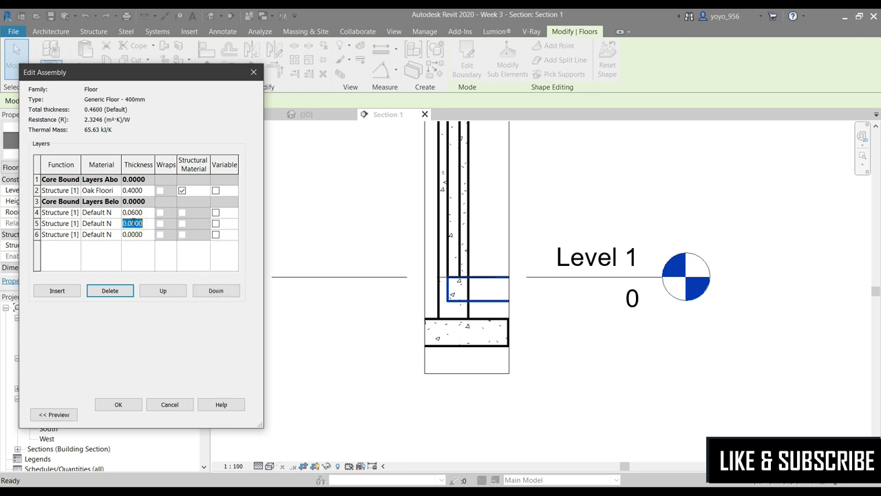
type("0.")
left_click(135, 234)
type("0.")
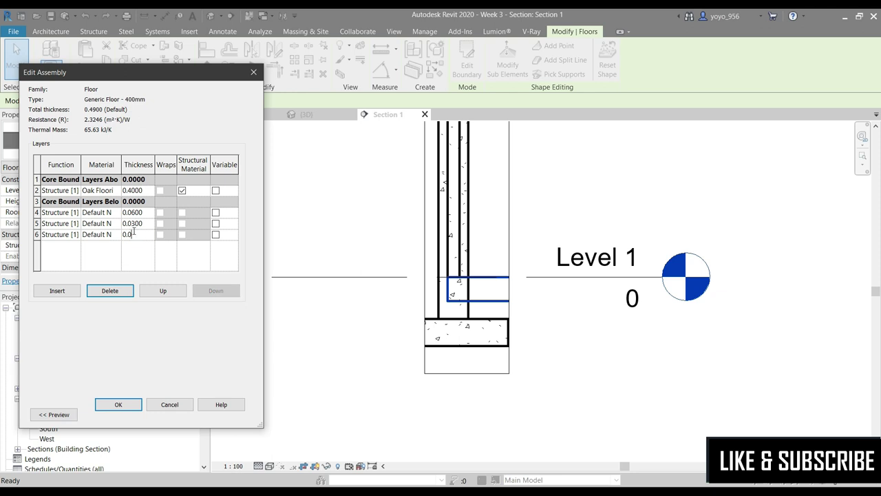
Commit the layer edits and apply the 0.58 total floor thickness to the floor type
left_click(116, 404)
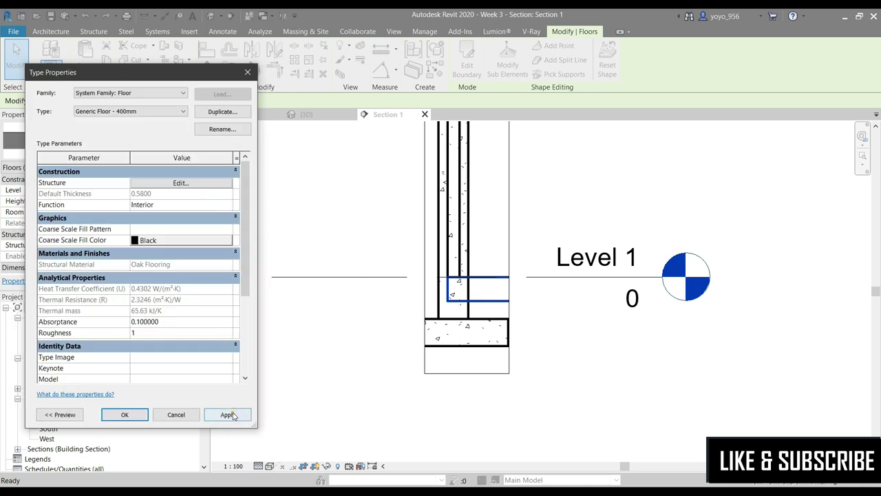
left_click(228, 414)
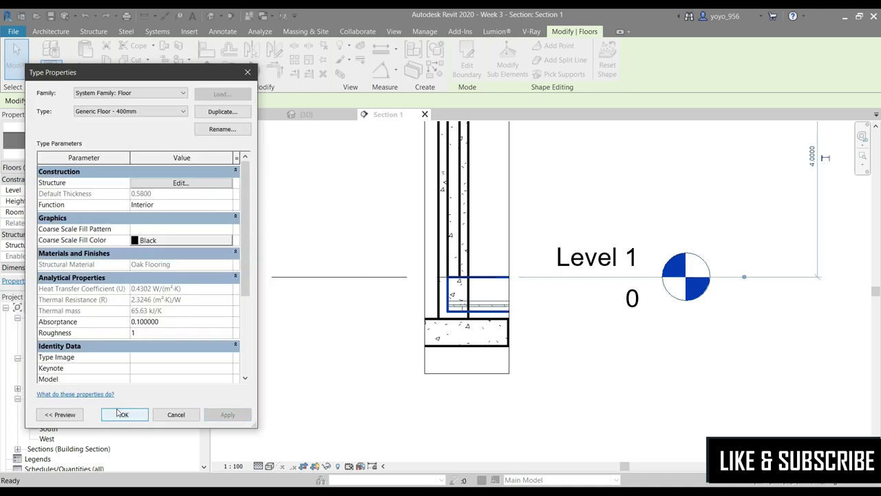
left_click(210, 183)
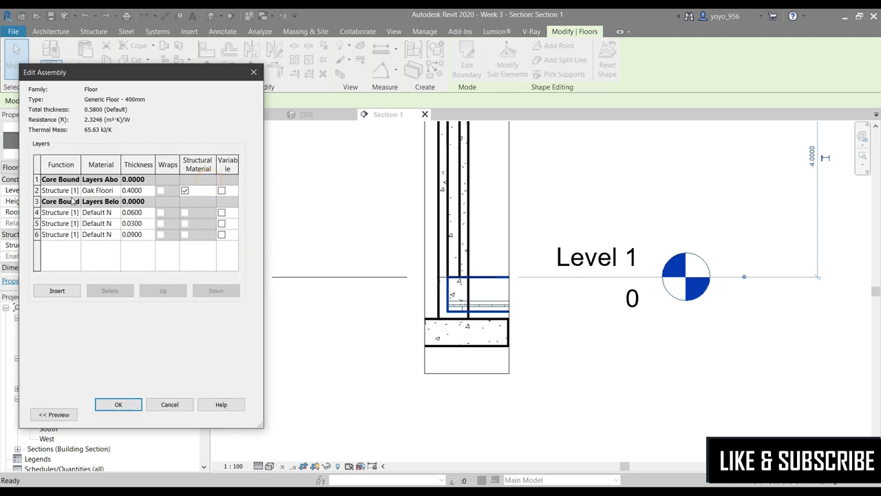
Move the 0.06, 0.03 and 0.09 layers above the Oak Flooring layer inside the core
left_click(38, 212)
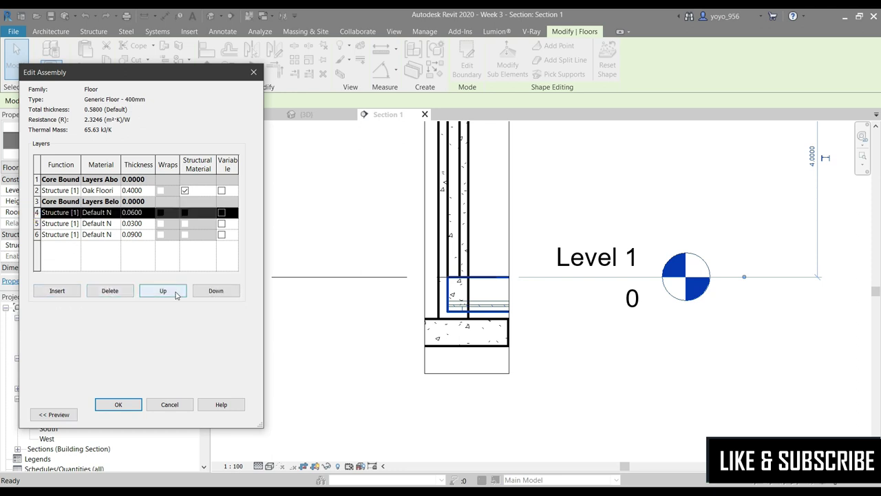
left_click(176, 295)
left_click(177, 295)
left_click(176, 295)
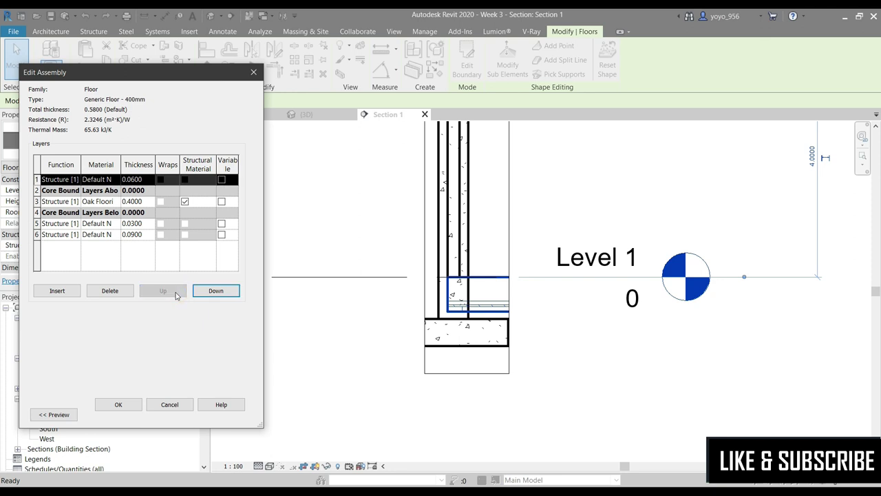
left_click(210, 292)
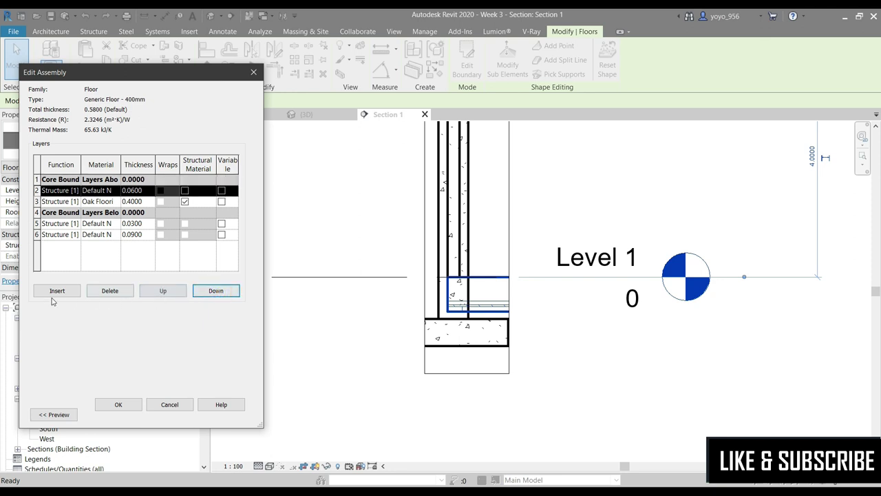
left_click(38, 223)
left_click(156, 292)
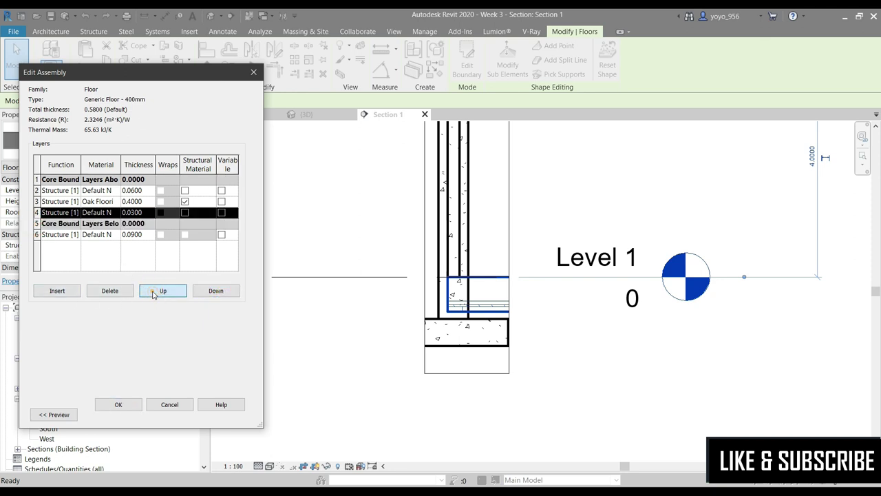
left_click(156, 292)
left_click(156, 292)
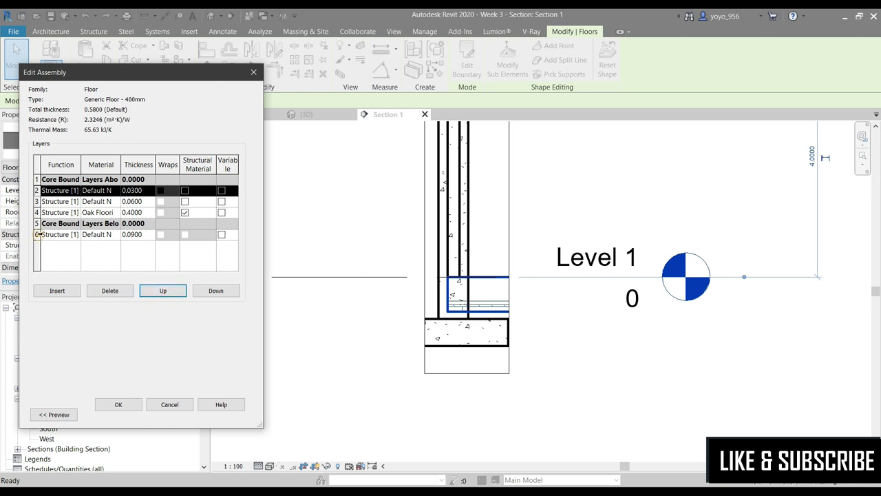
left_click(38, 234)
left_click(161, 293)
left_click(161, 293)
left_click(162, 295)
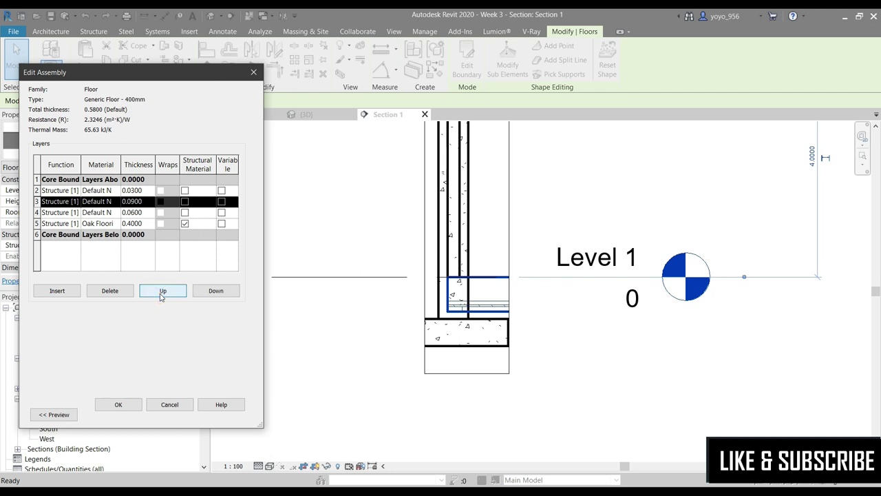
left_click(161, 293)
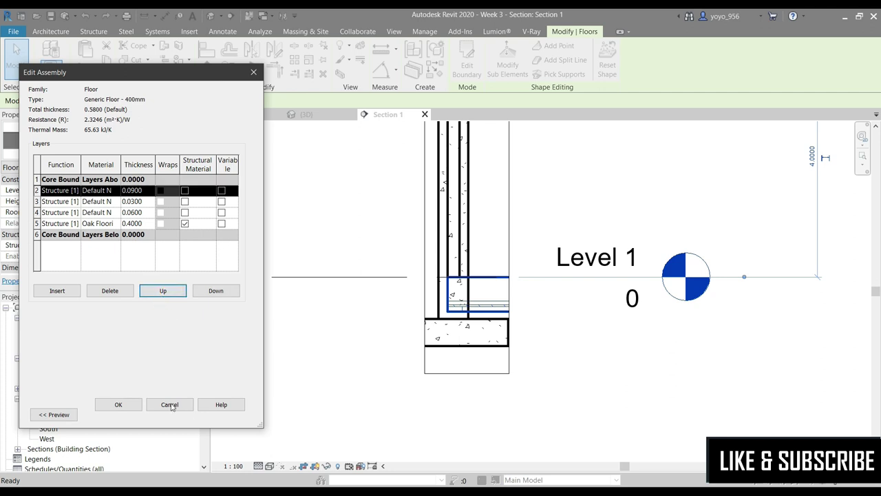
left_click(55, 414)
Set the Oak Flooring layer thickness to 0.02
left_click_drag(121, 67, 299, 65)
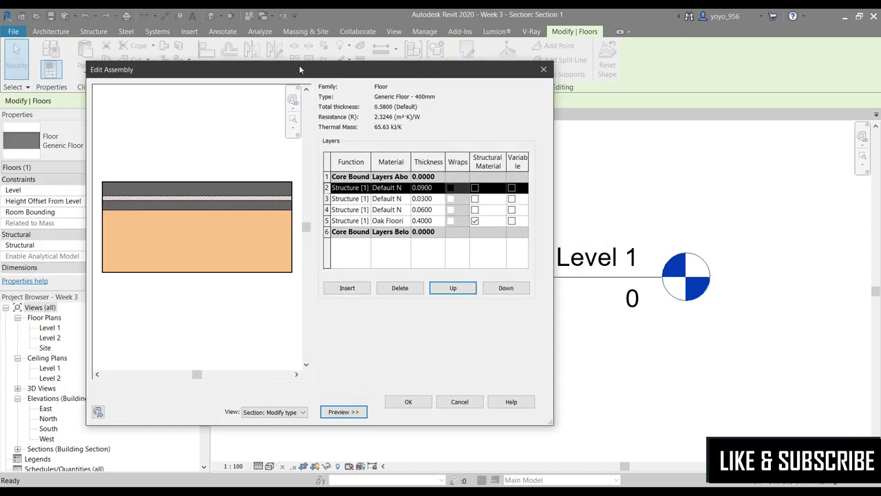
left_click(324, 188)
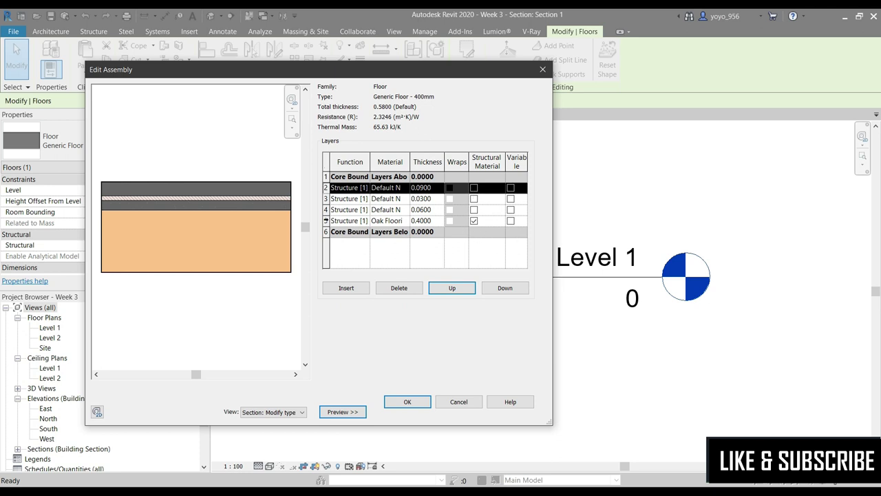
left_click(326, 220)
left_click(425, 219)
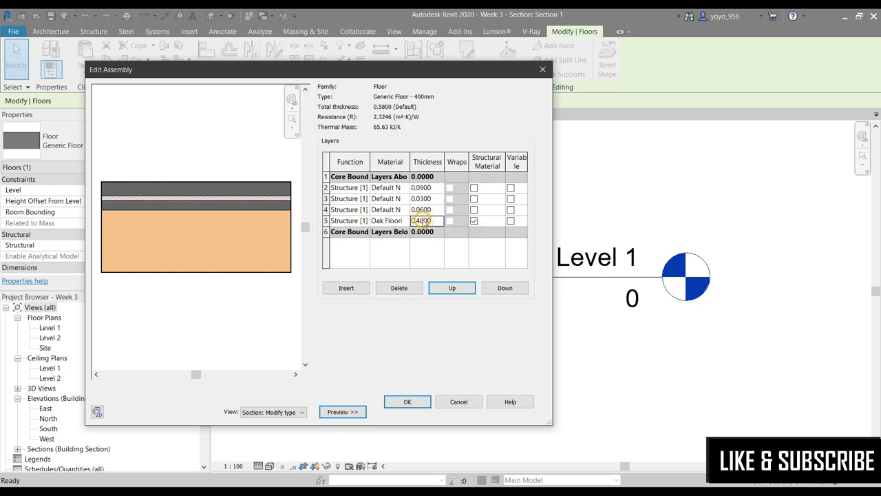
type("0.0")
type("2")
key("Tab")
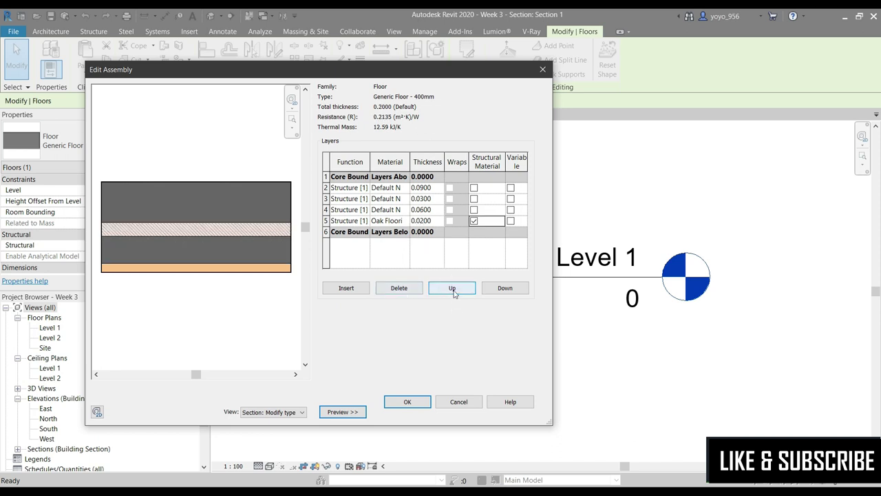
left_click(454, 293)
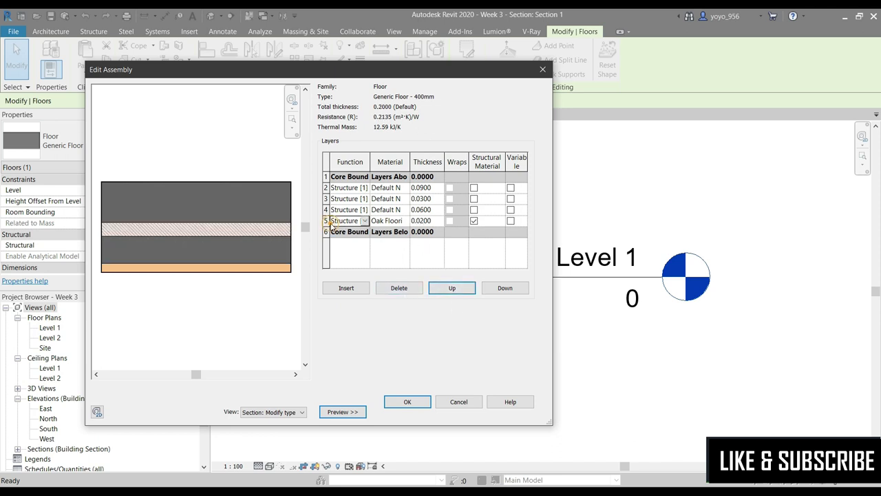
Move the 0.0300 and 0.0900 layers below the oak flooring, leaving 0.0900 last
left_click(327, 209)
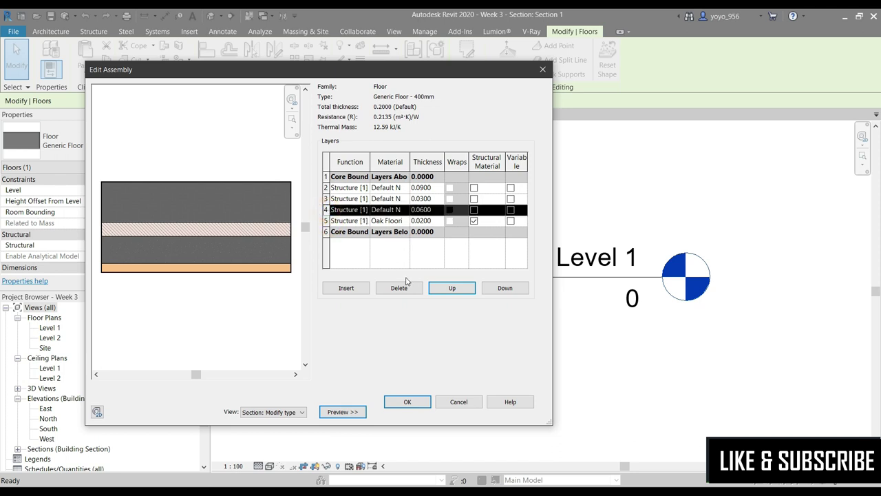
left_click(505, 287)
left_click(505, 287)
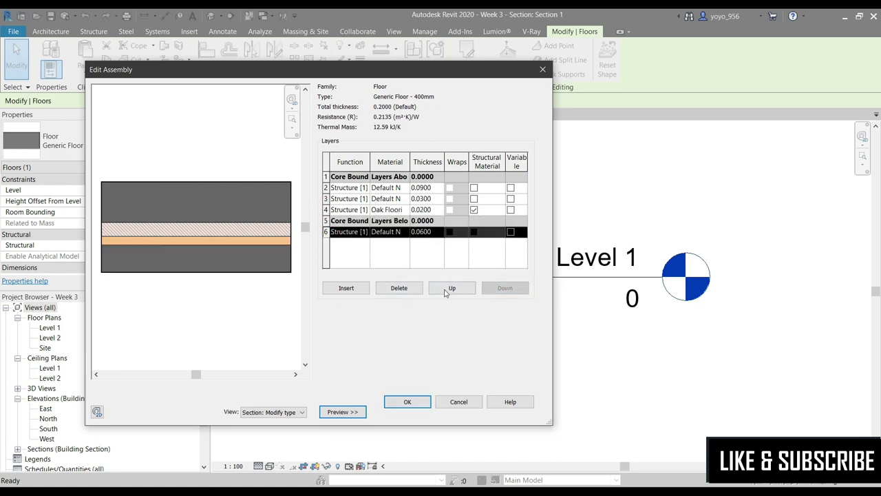
left_click(445, 293)
left_click(326, 198)
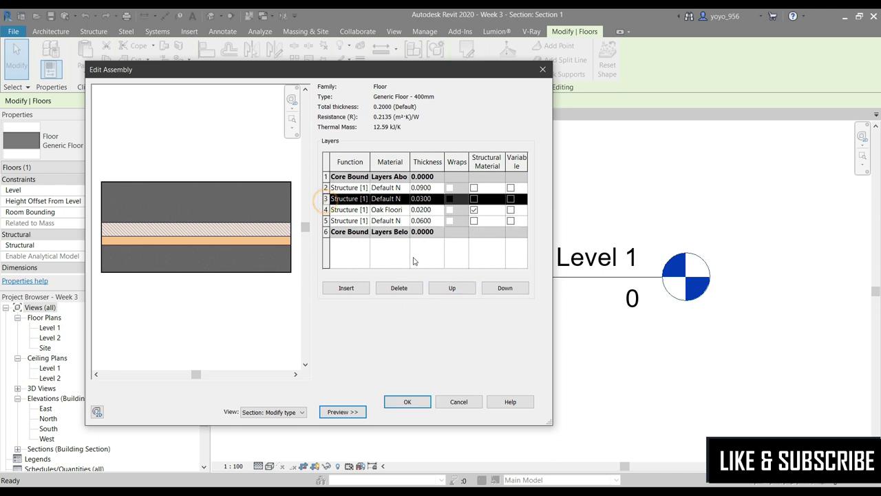
left_click(505, 288)
left_click(505, 288)
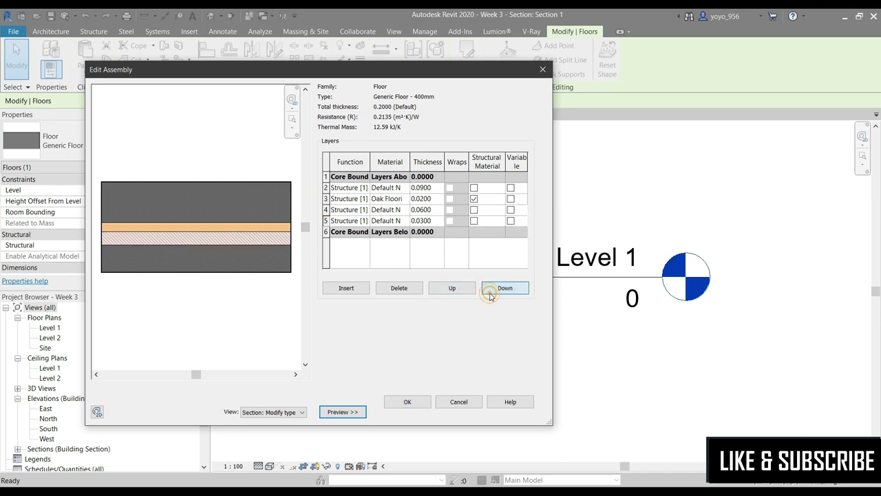
left_click(327, 187)
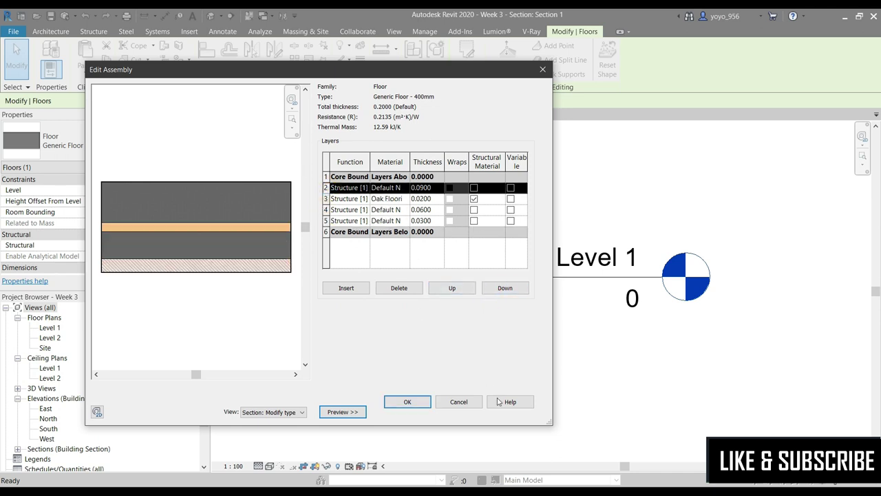
left_click(498, 292)
left_click(499, 292)
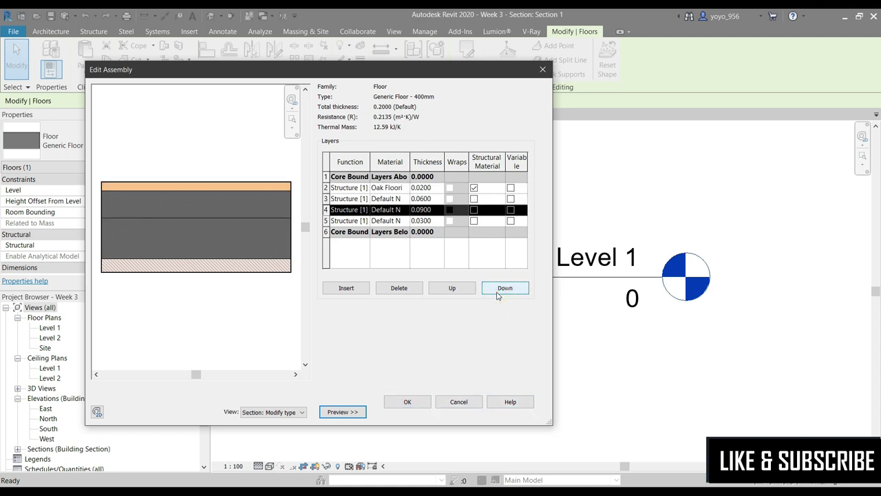
left_click(499, 292)
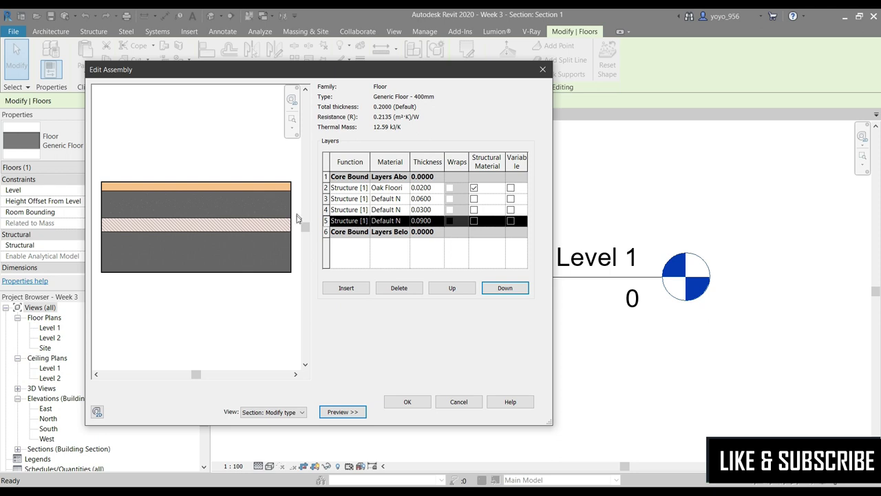
Make the 0.0300 layer the structural material and open the bottom layer's material
left_click(473, 224)
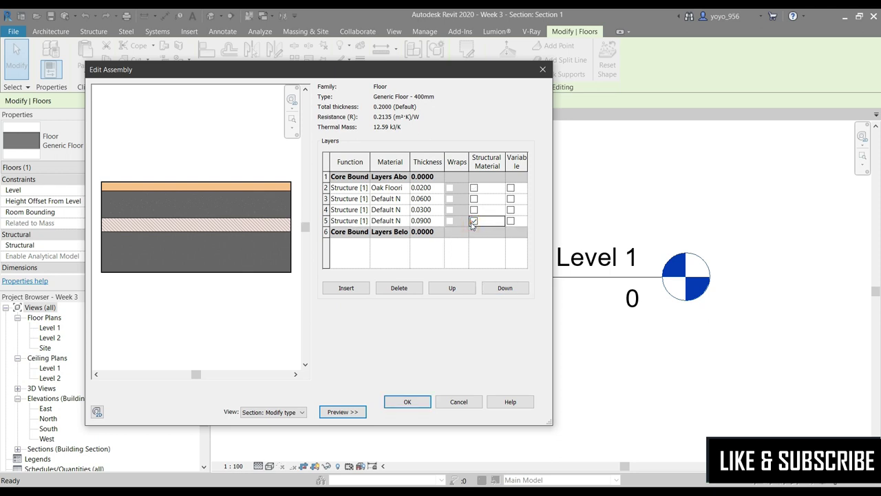
left_click(474, 187)
left_click(476, 199)
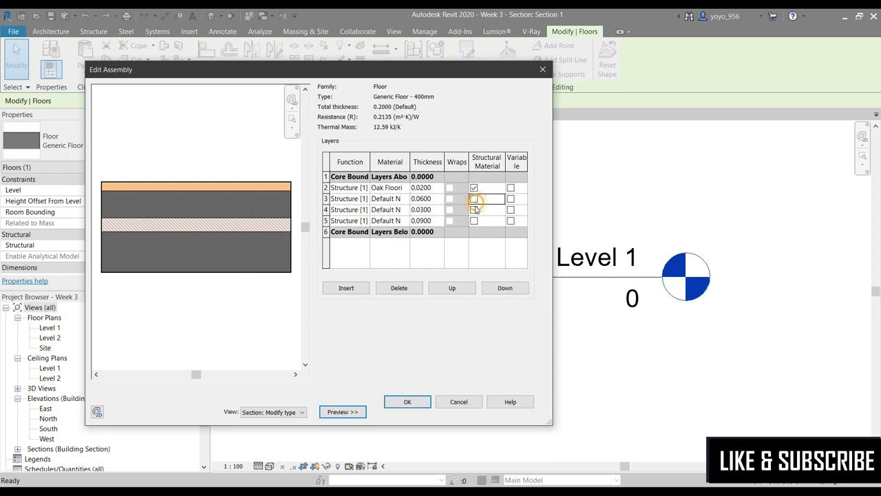
left_click(474, 210)
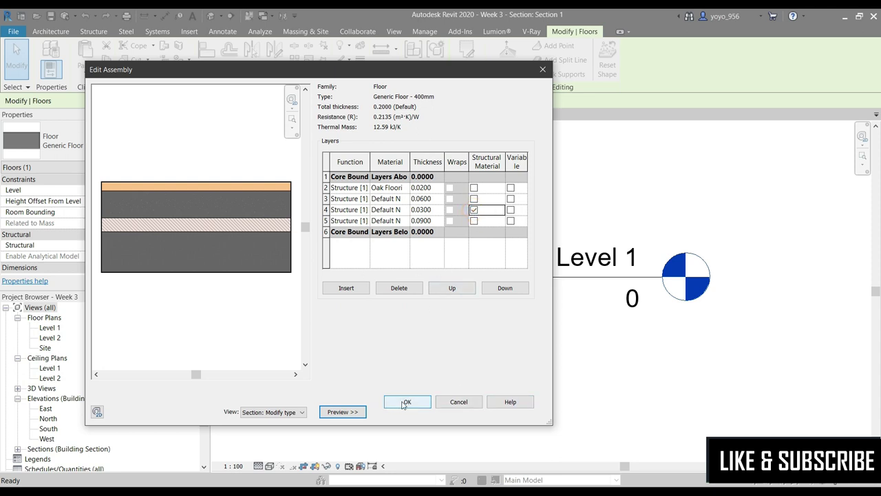
left_click(405, 221)
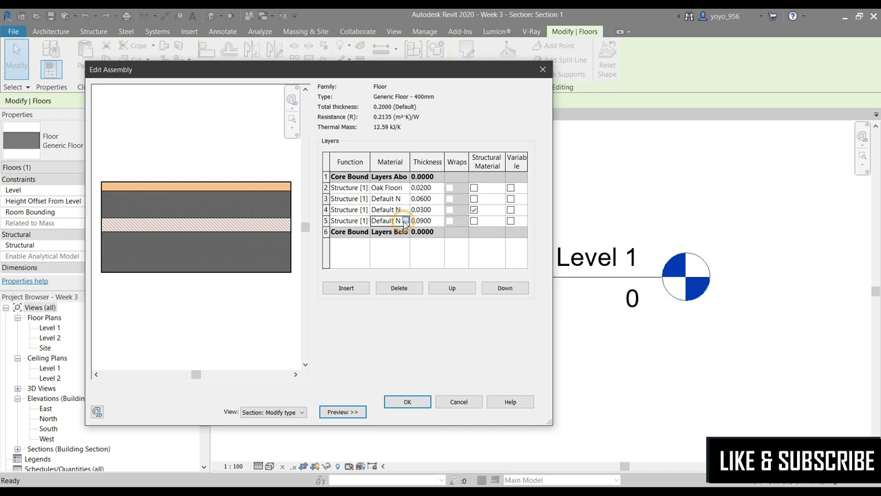
left_click(408, 221)
Apply and confirm the Earth-patterned material for the bottom floor layer
scroll(207, 269, "down", 1)
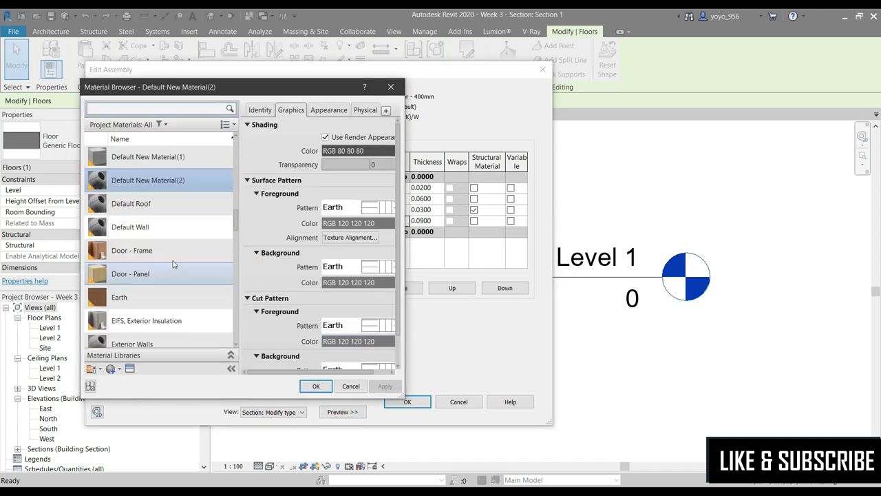
scroll(221, 175, "up", 1)
left_click(326, 112)
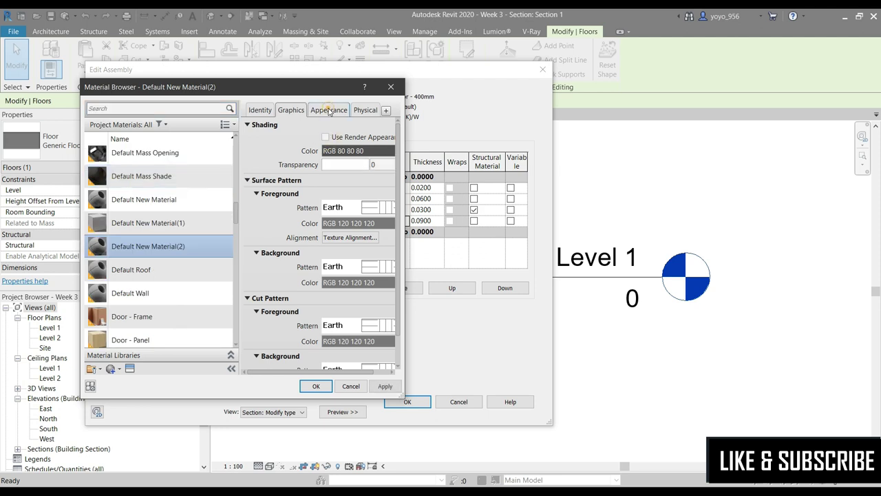
left_click(287, 111)
left_click(385, 386)
mouse_move(164, 86)
left_mouse_down()
mouse_move(268, 92)
mouse_move(375, 71)
left_mouse_up()
left_click(527, 369)
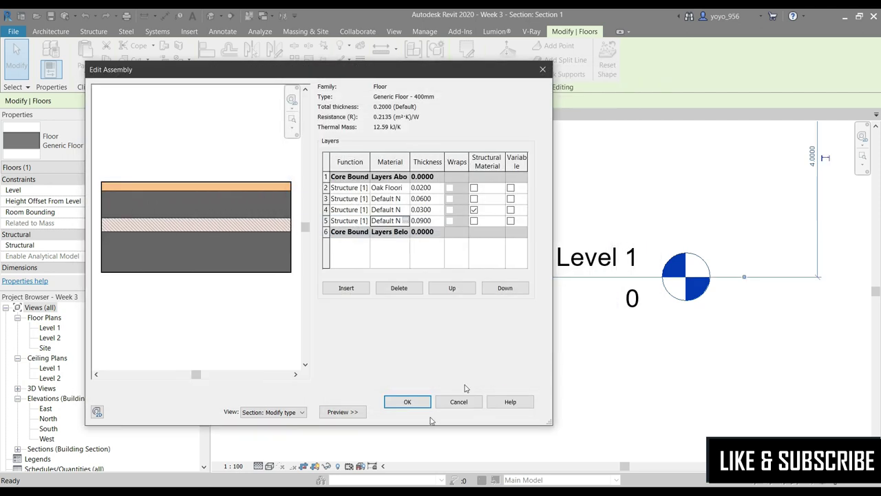
Commit the reordered layers and floor type changes, then deselect the floor in Section 1
left_click(406, 401)
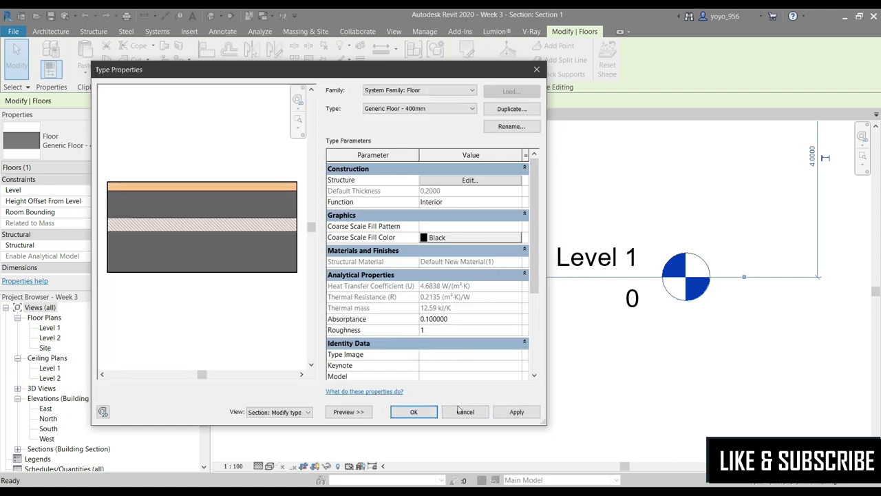
left_click(515, 412)
left_click(415, 411)
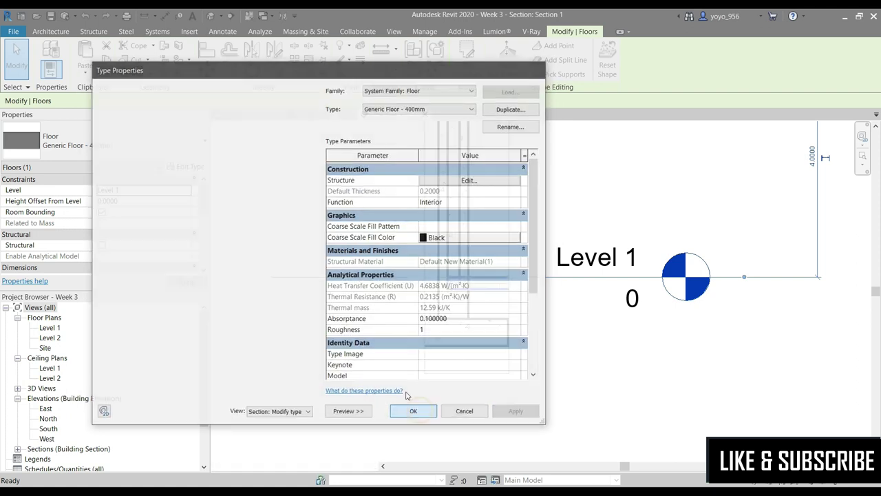
scroll(491, 298, "up", 3)
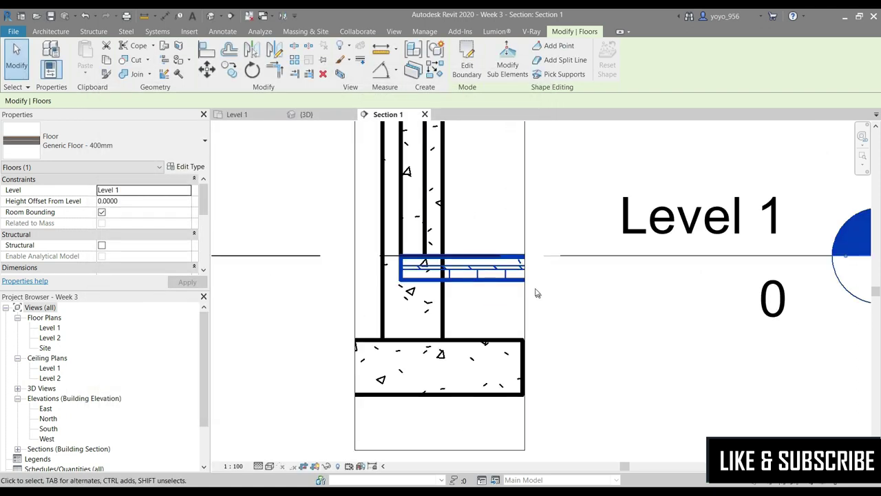
scroll(671, 342, "up", 1)
left_click(674, 340)
scroll(513, 372, "down", 3)
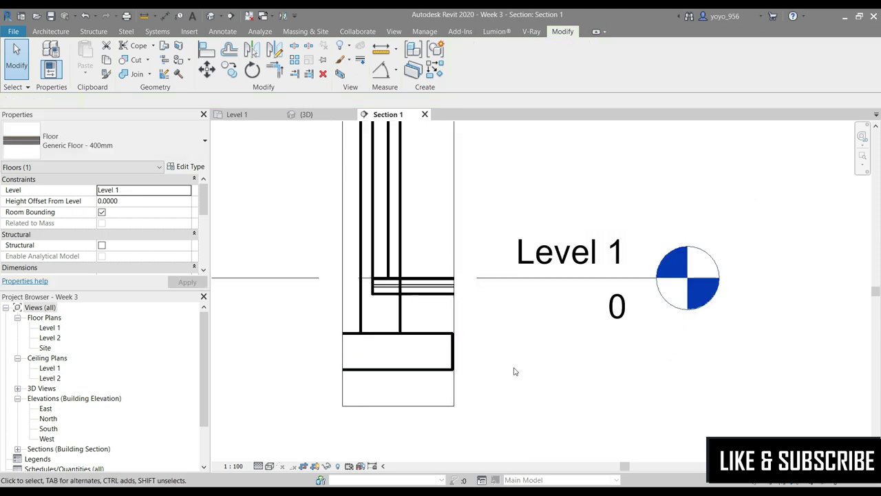
scroll(513, 372, "down", 3)
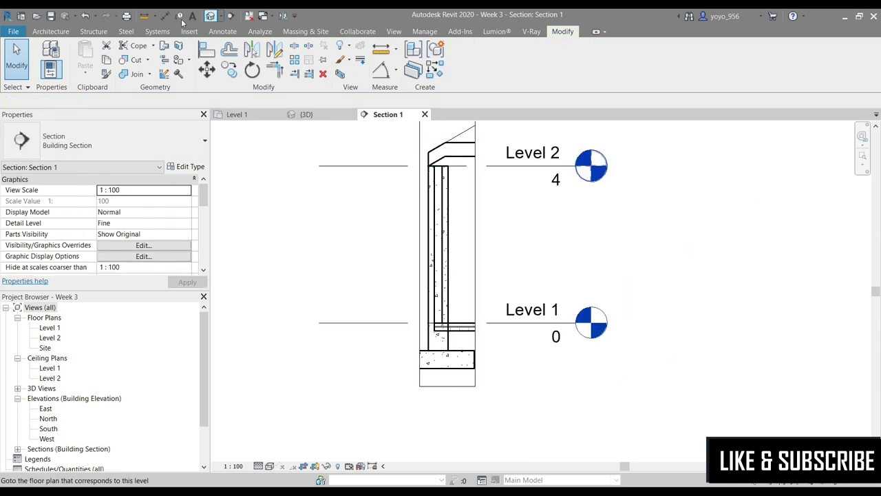
left_click(50, 31)
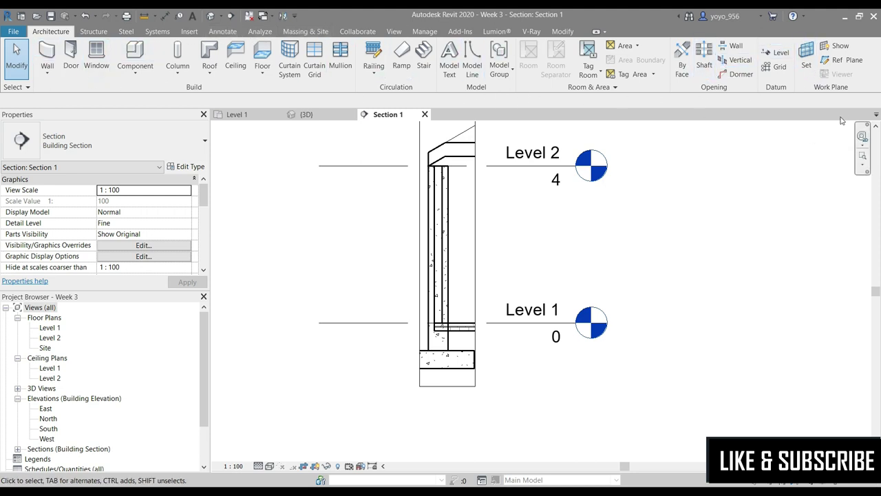
left_click(386, 30)
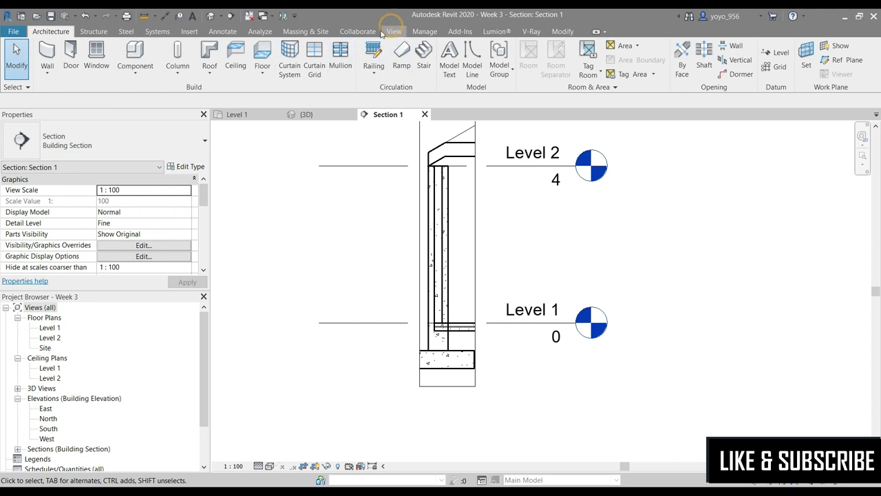
Draw a rectangular callout enclosing the foundation footing below Level 1
left_click(393, 32)
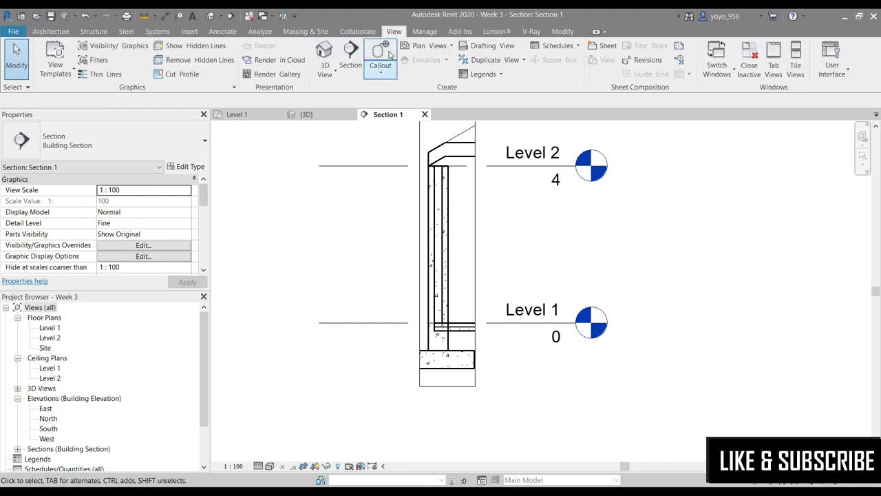
left_click(380, 73)
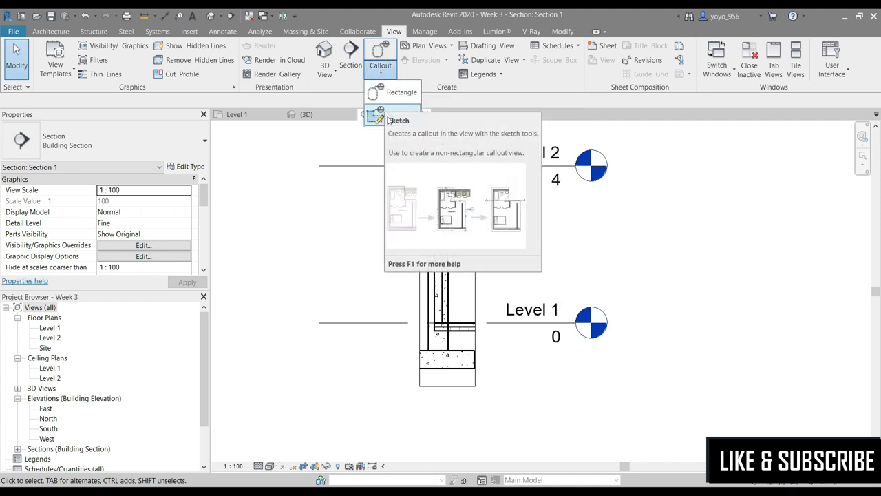
left_click(394, 92)
scroll(466, 324, "up", 1)
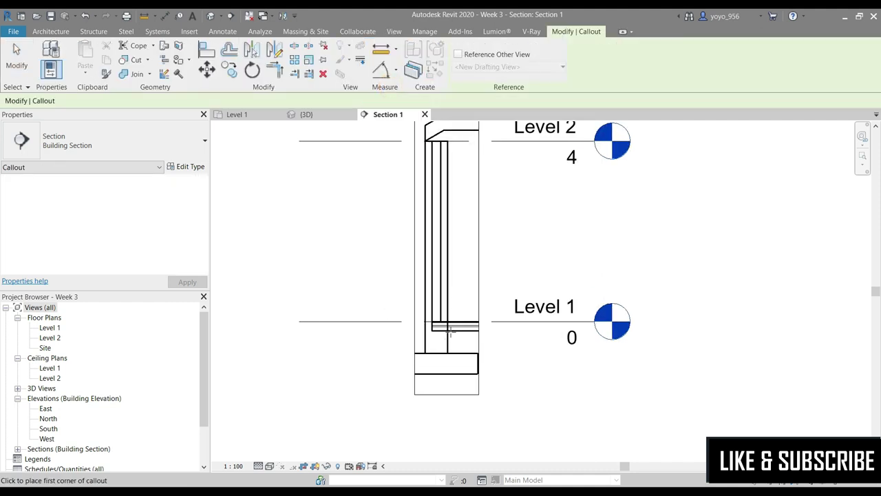
scroll(461, 325, "up", 2)
scroll(454, 328, "down", 1)
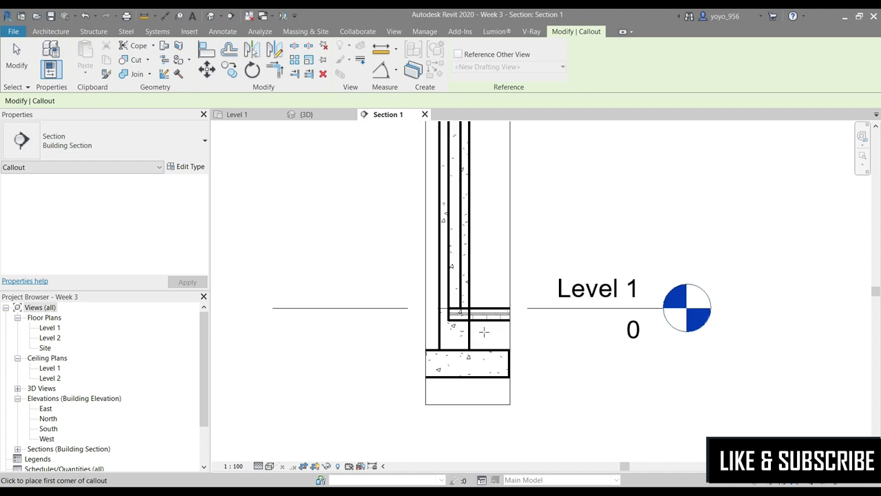
left_click(489, 329)
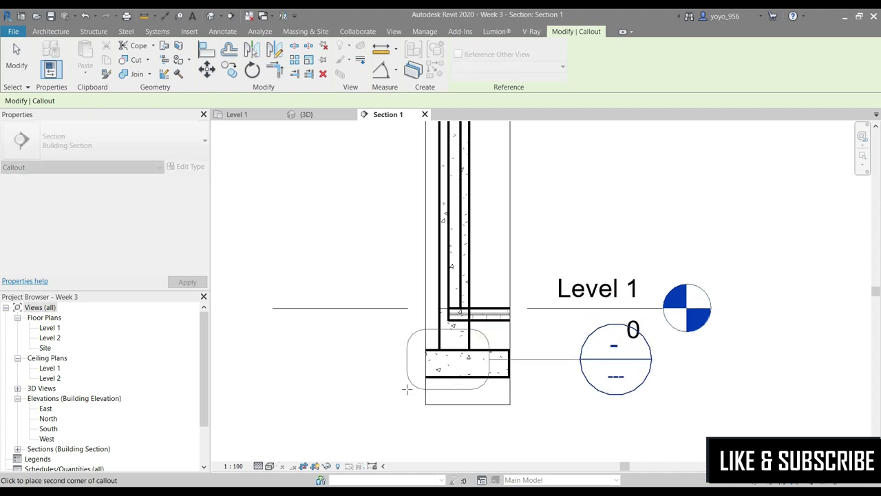
left_click(407, 403)
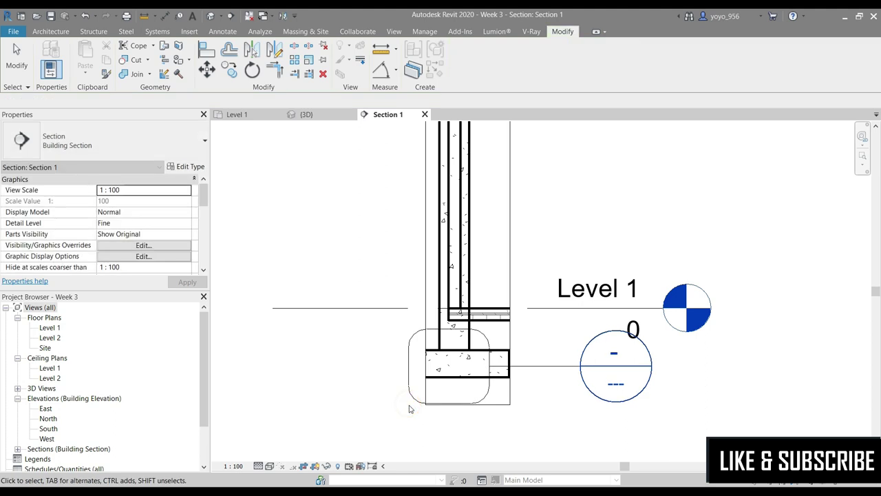
scroll(444, 446, "down", 1)
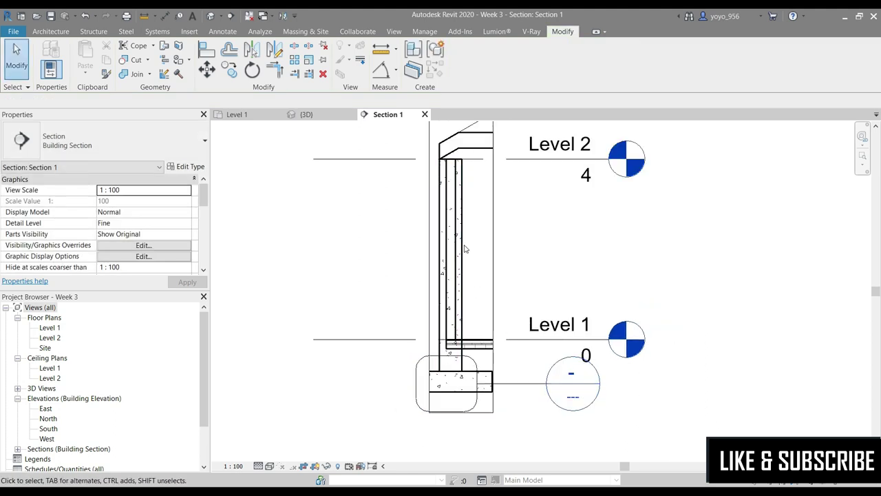
Drag the callout head to the left of the wall, leaving a leader
left_click(552, 382)
left_click(521, 386)
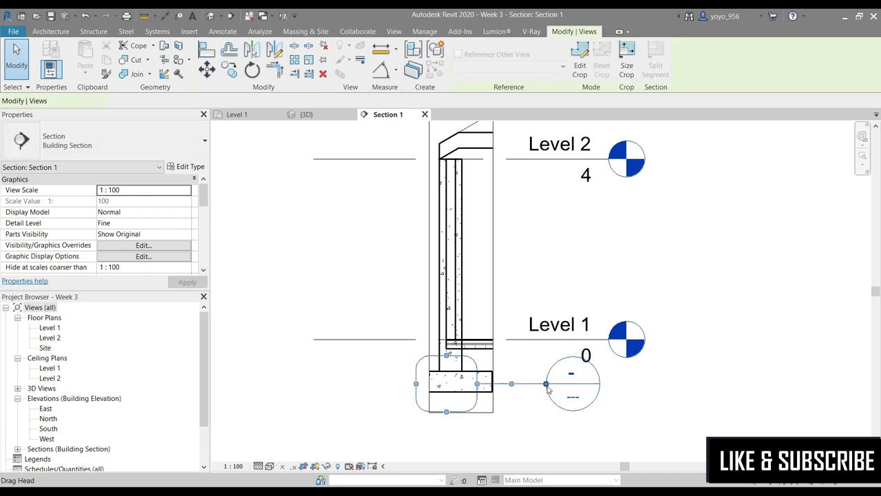
mouse_move(571, 392)
left_mouse_down()
mouse_move(377, 360)
mouse_move(393, 353)
left_mouse_up()
mouse_move(405, 391)
left_mouse_down()
mouse_move(420, 399)
mouse_move(400, 424)
mouse_move(393, 411)
left_mouse_up()
key("Escape")
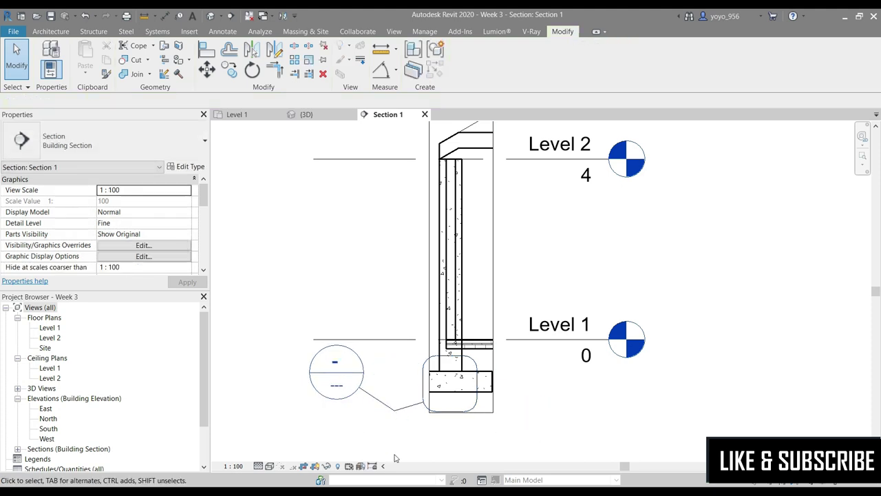